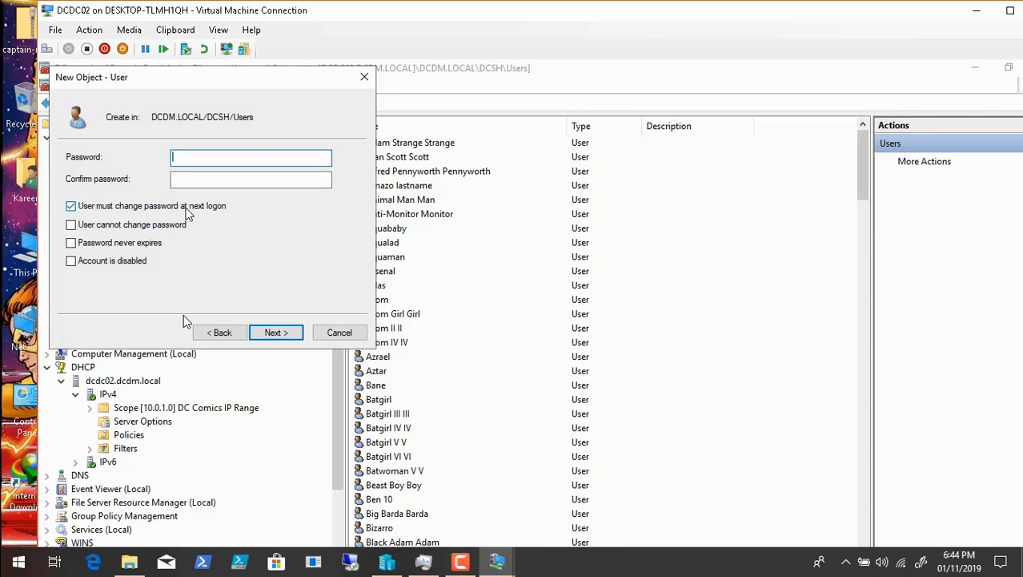
Step: Enter and confirm the new user's account password without requiring a change at next logon, and finish creating the user
{"action": "left_click", "coordinate": [185, 208]}
{"action": "left_click", "coordinate": [207, 158]}
{"action": "type", "text": "••••••••••••"}
{"action": "key", "text": "Tab"}
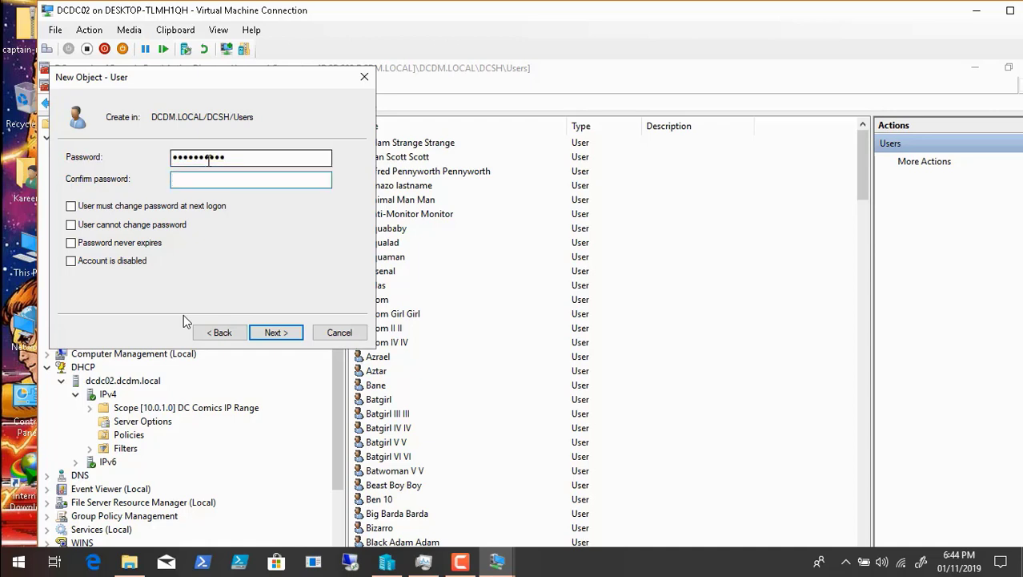
{"action": "type", "text": "••••••••••"}
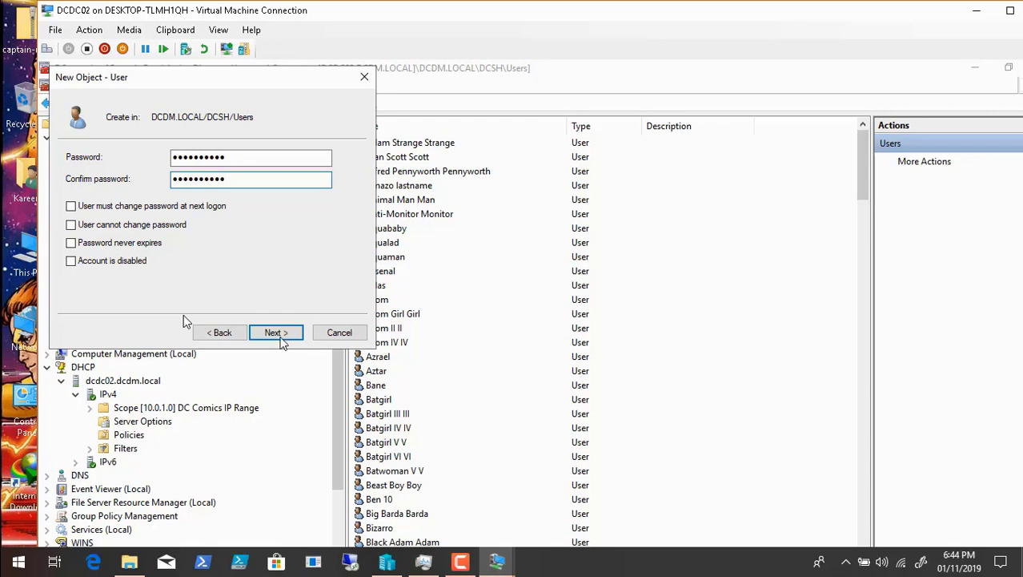
{"action": "left_click", "coordinate": [281, 335]}
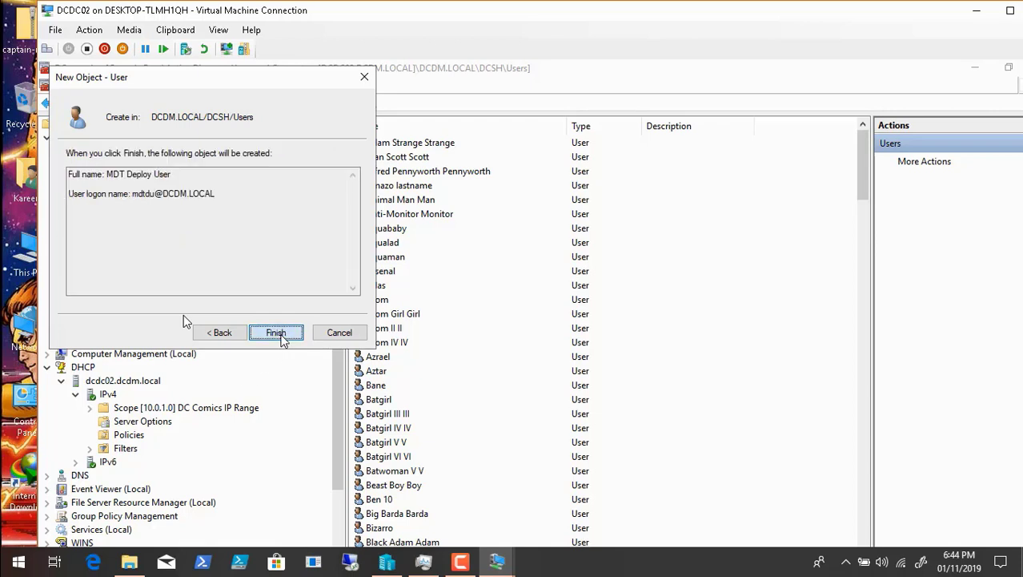
{"action": "left_click", "coordinate": [276, 333]}
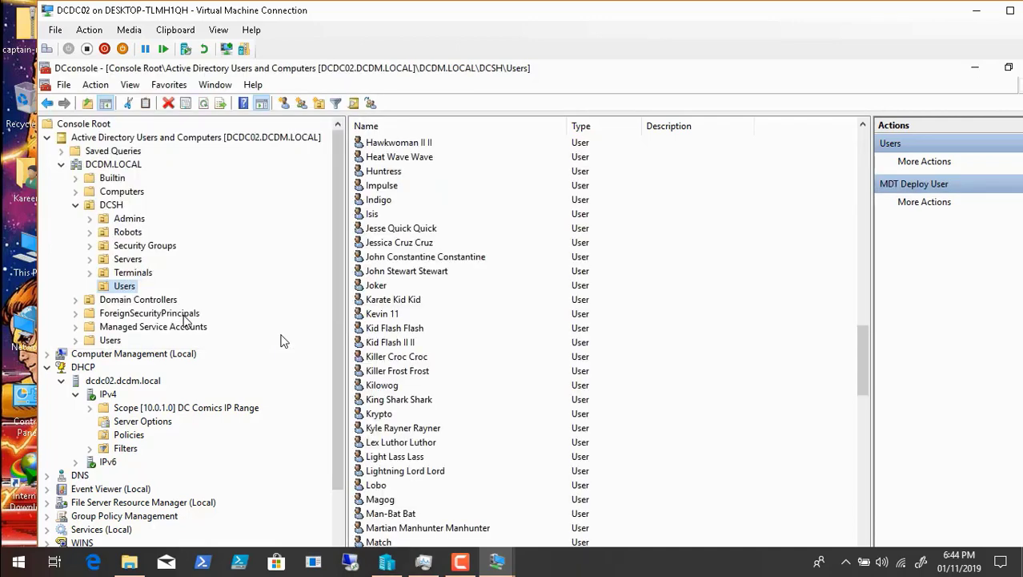
Step: Move the MDT Deploy User account from the Users organizational unit into the DCSH Admins container
{"action": "left_click", "coordinate": [384, 360]}
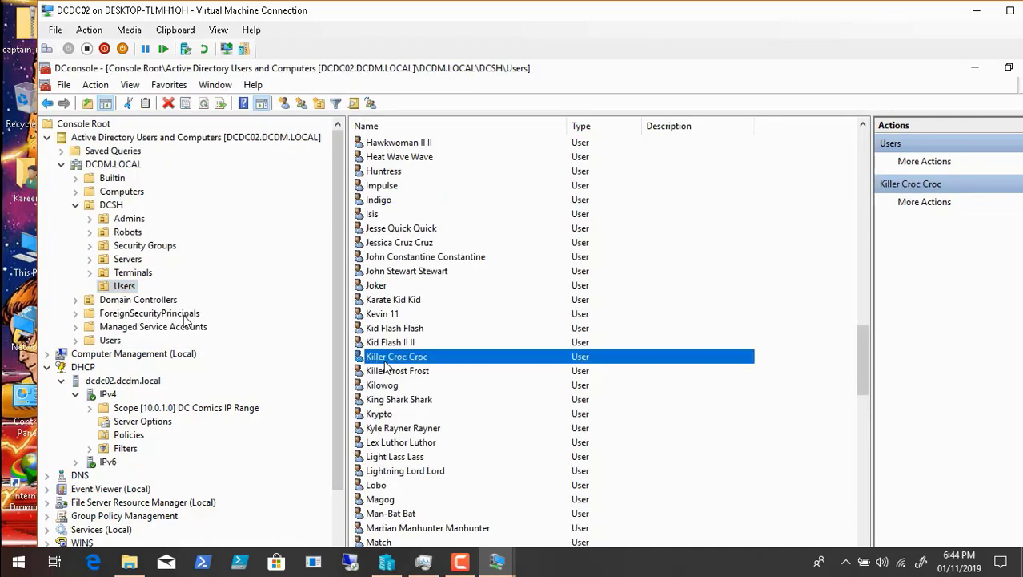
{"action": "key", "text": "m"}
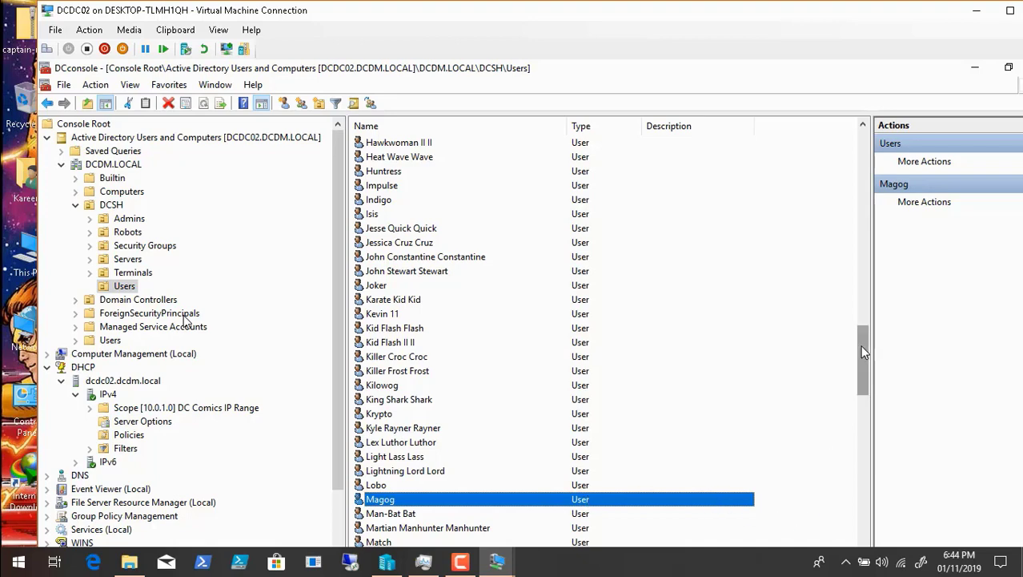
{"action": "left_click_drag", "start_coordinate": [860, 345], "coordinate": [861, 378]}
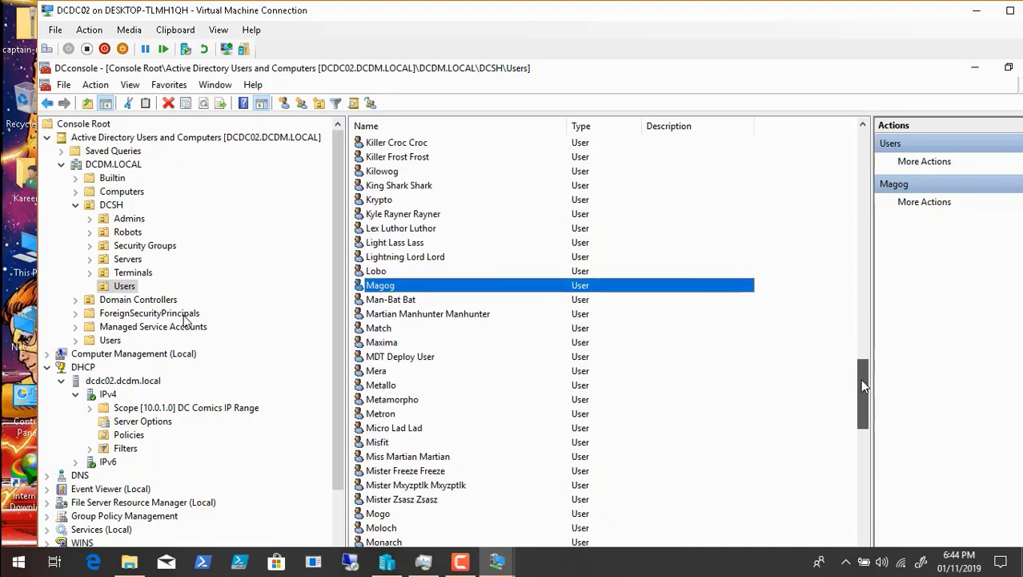
{"action": "left_click", "coordinate": [411, 358]}
{"action": "right_click", "coordinate": [411, 362]}
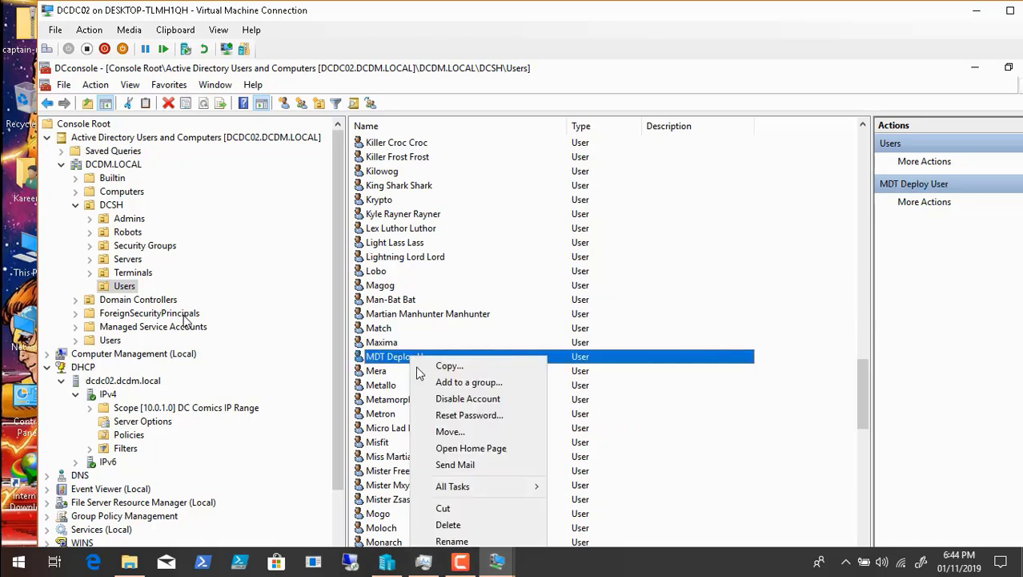
{"action": "left_click", "coordinate": [467, 433]}
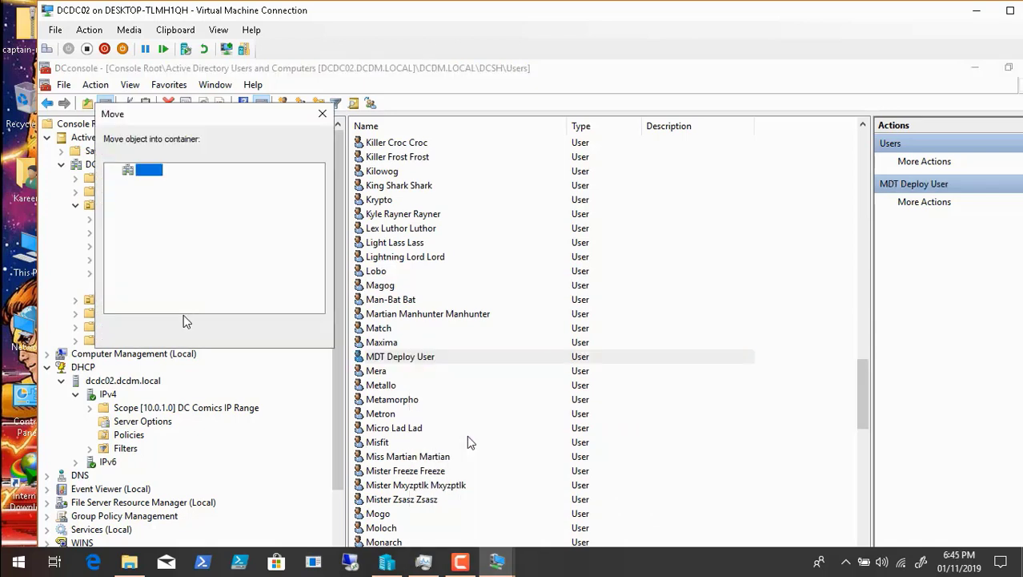
{"action": "left_click", "coordinate": [128, 206]}
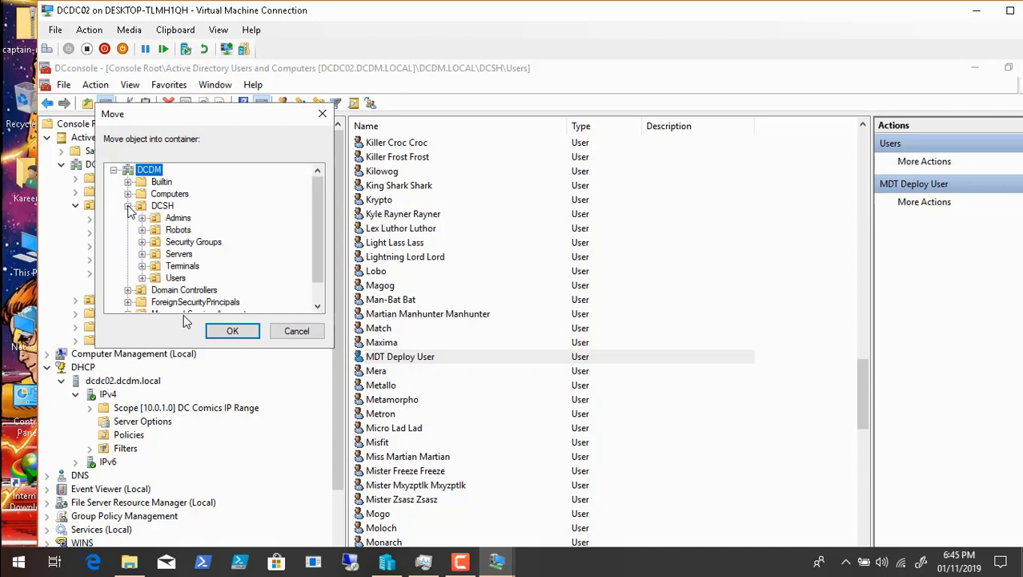
{"action": "left_click", "coordinate": [178, 217]}
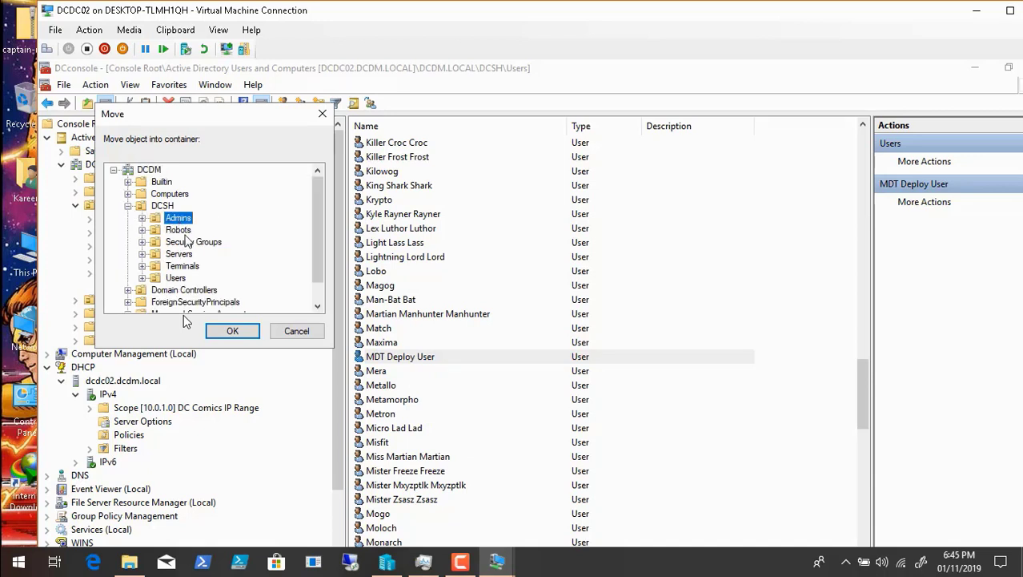
{"action": "left_click", "coordinate": [243, 333]}
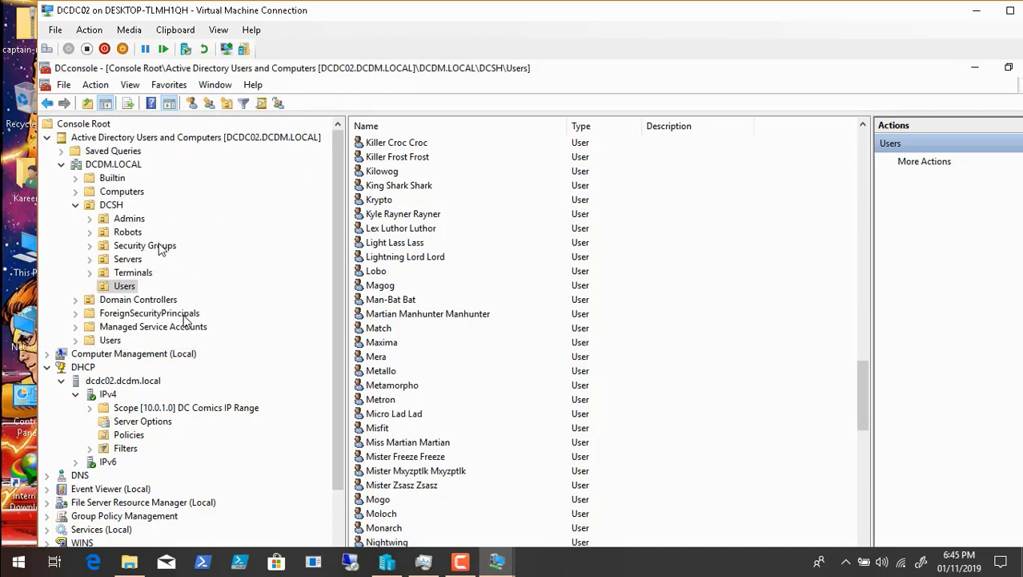
Step: Add the MDT Deploy User account as a member of the DC_IT security group and apply the change
{"action": "left_click", "coordinate": [159, 245]}
{"action": "left_click", "coordinate": [398, 229]}
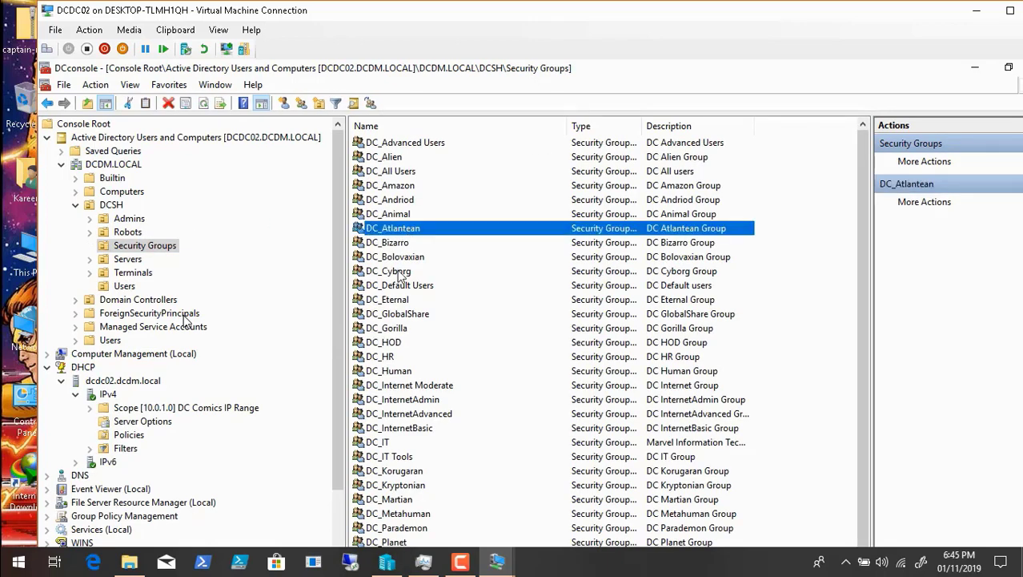
{"action": "double_click", "coordinate": [387, 443]}
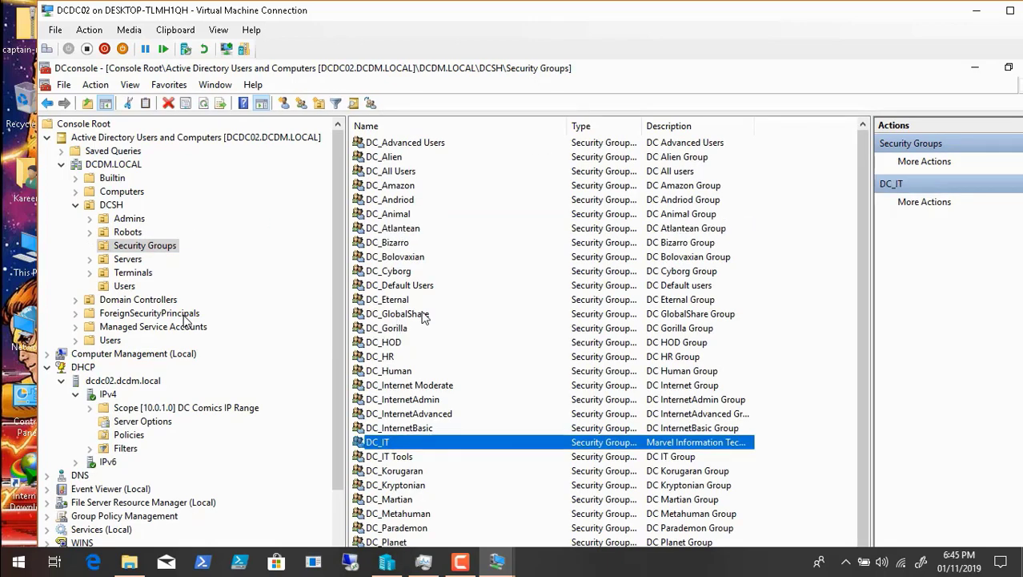
{"action": "left_click", "coordinate": [464, 197]}
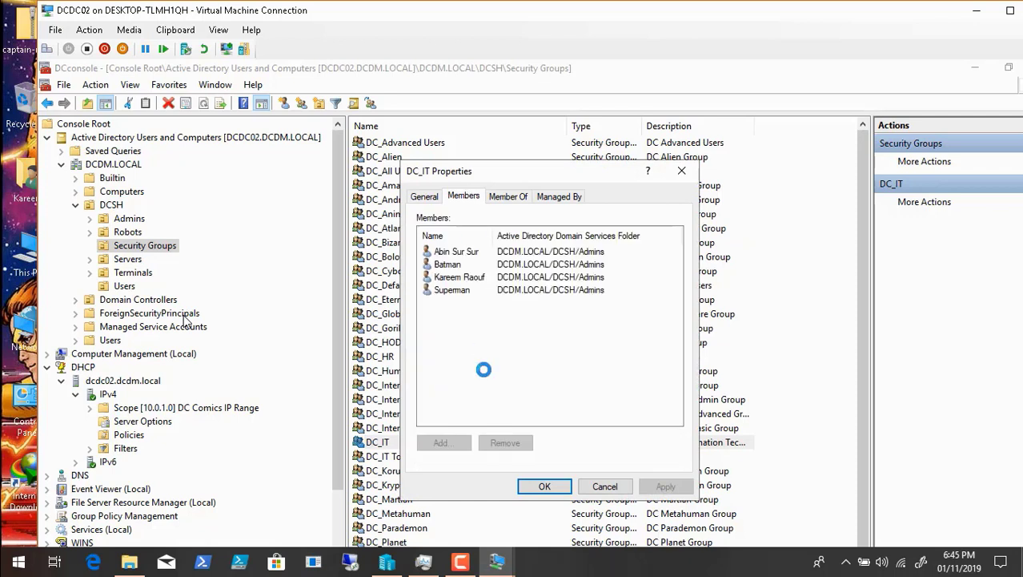
{"action": "left_click", "coordinate": [449, 449]}
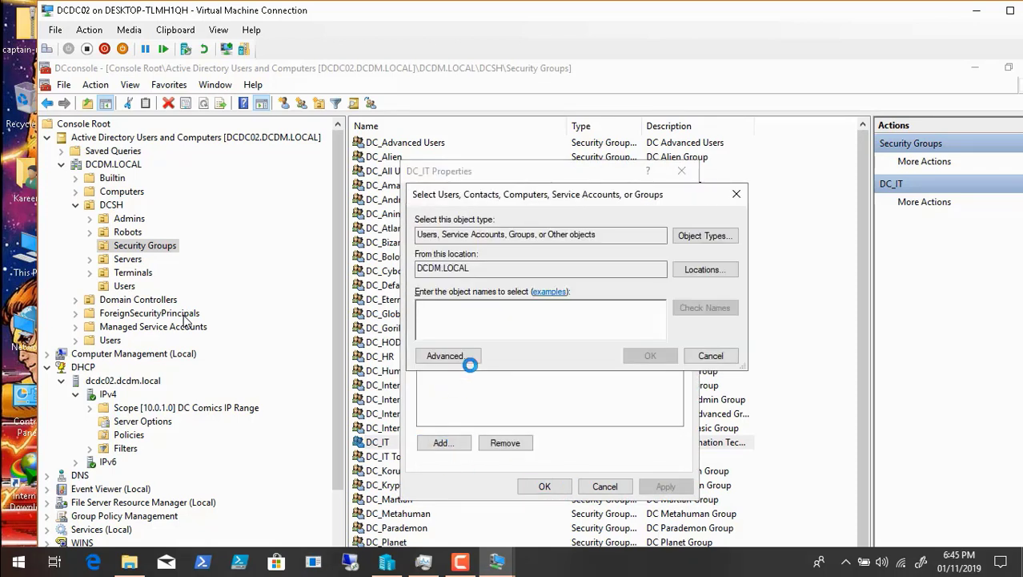
{"action": "type", "text": "mdt"}
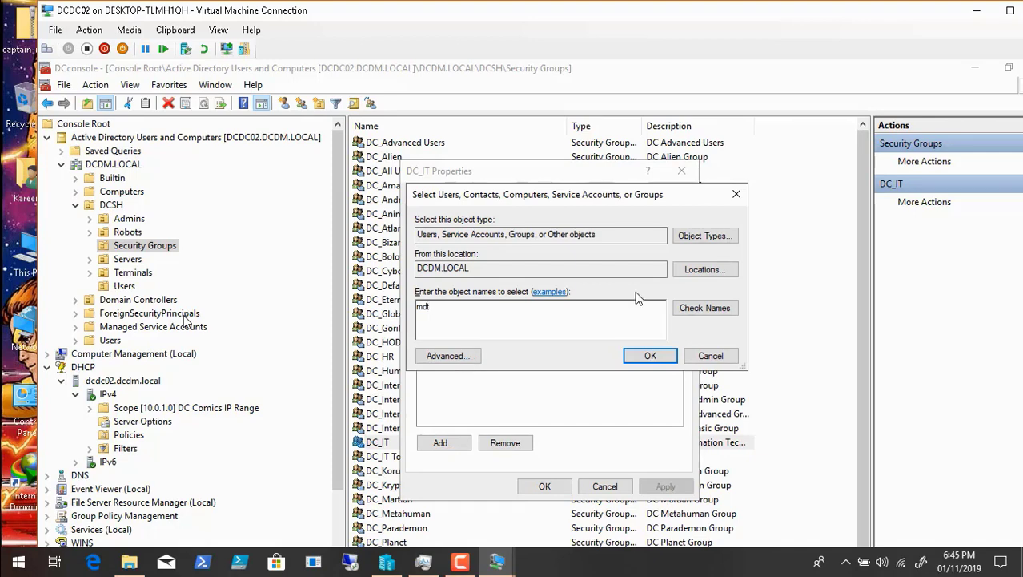
{"action": "left_click", "coordinate": [709, 314]}
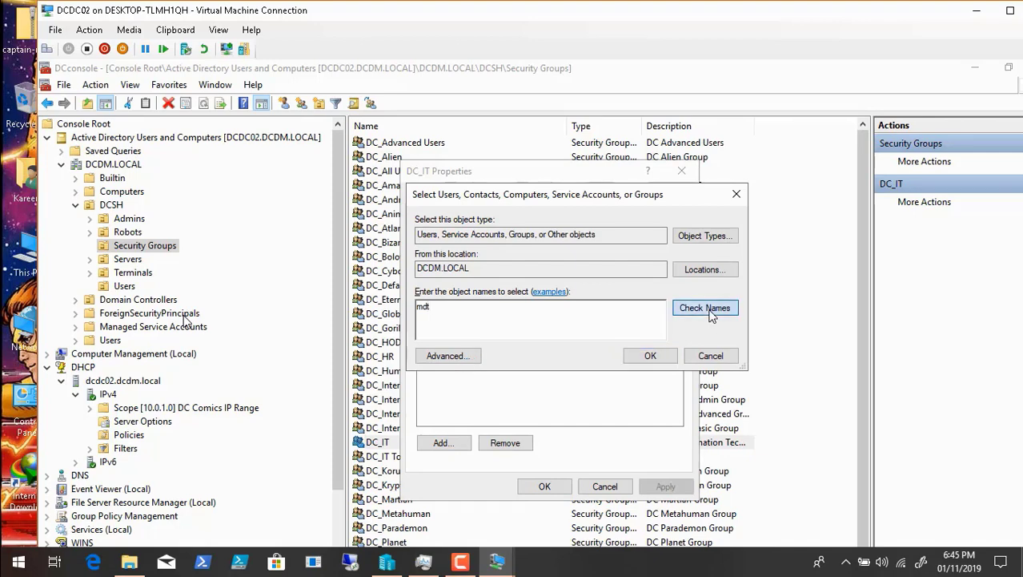
{"action": "left_click", "coordinate": [669, 357]}
{"action": "left_click", "coordinate": [665, 486]}
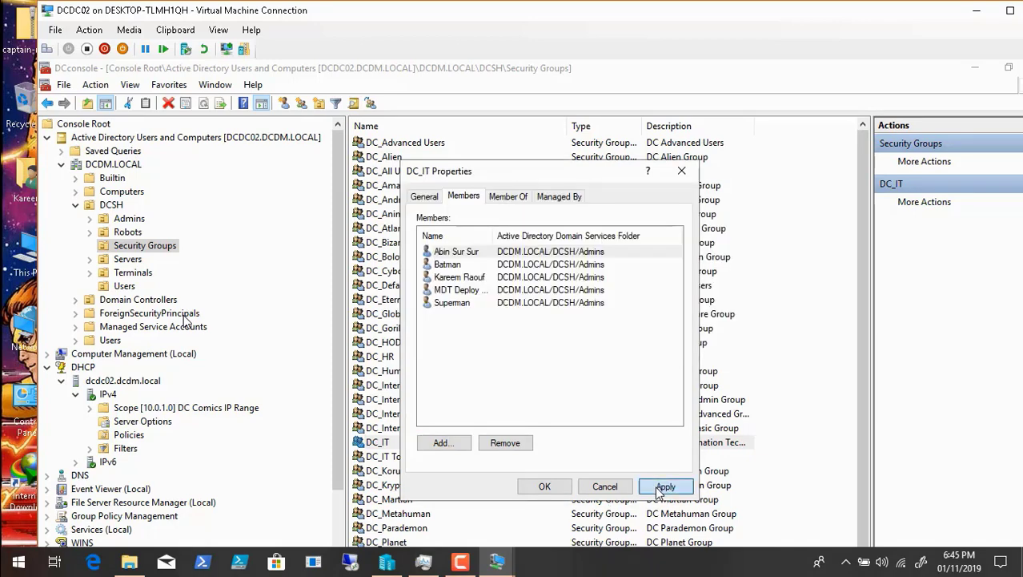
{"action": "left_click", "coordinate": [544, 487]}
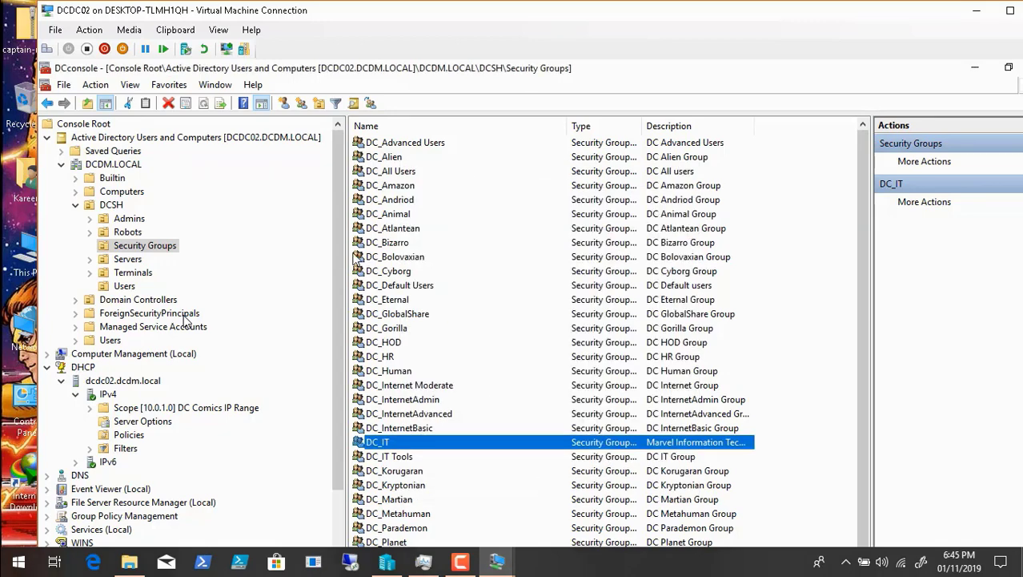
Step: Review the DHCP server options, the DCSH Admins and Security Groups contents, and the Windows Deployment Services boot images in full screen
{"action": "left_click", "coordinate": [219, 30]}
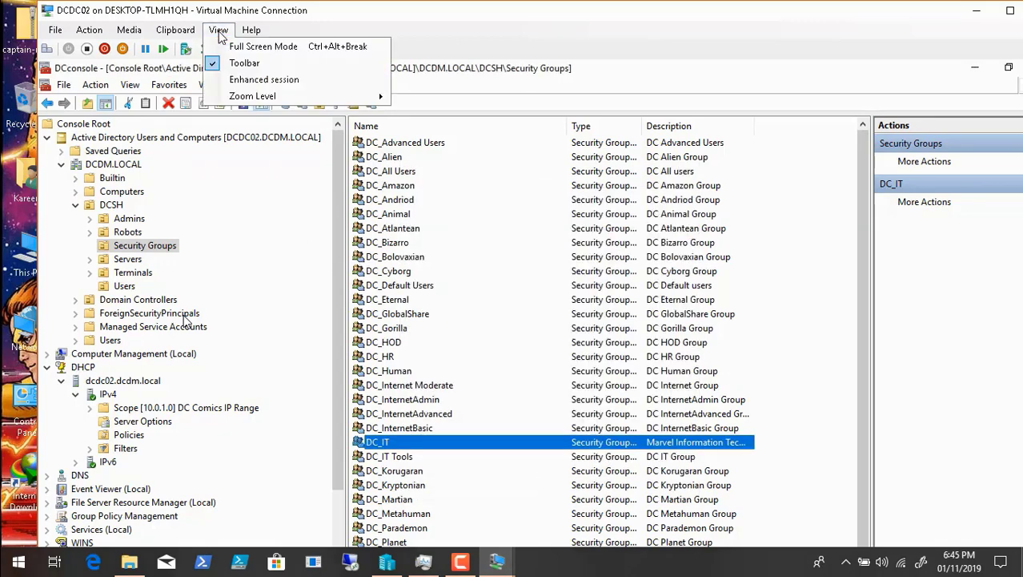
{"action": "left_click", "coordinate": [238, 47]}
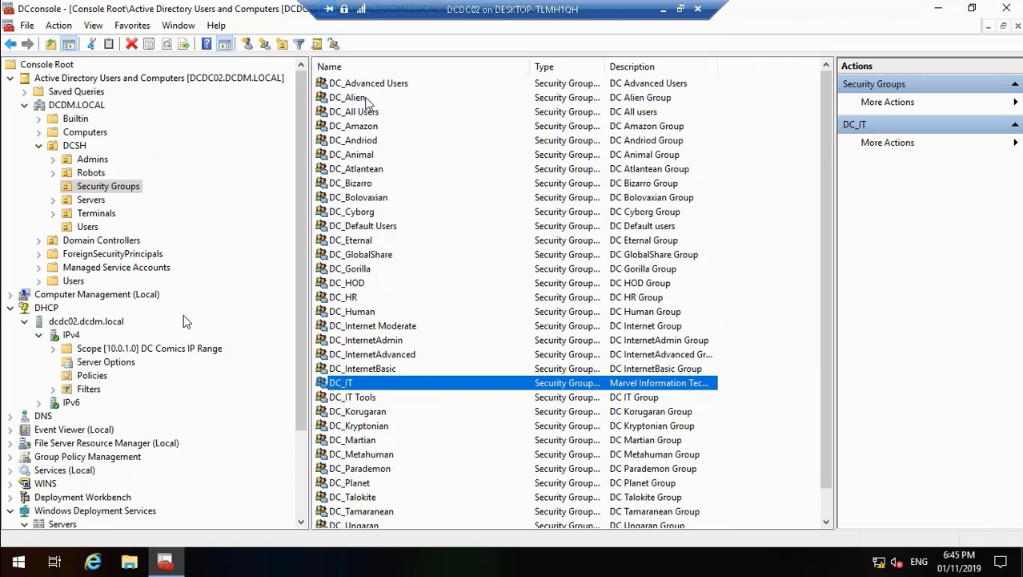
{"action": "left_click", "coordinate": [130, 363]}
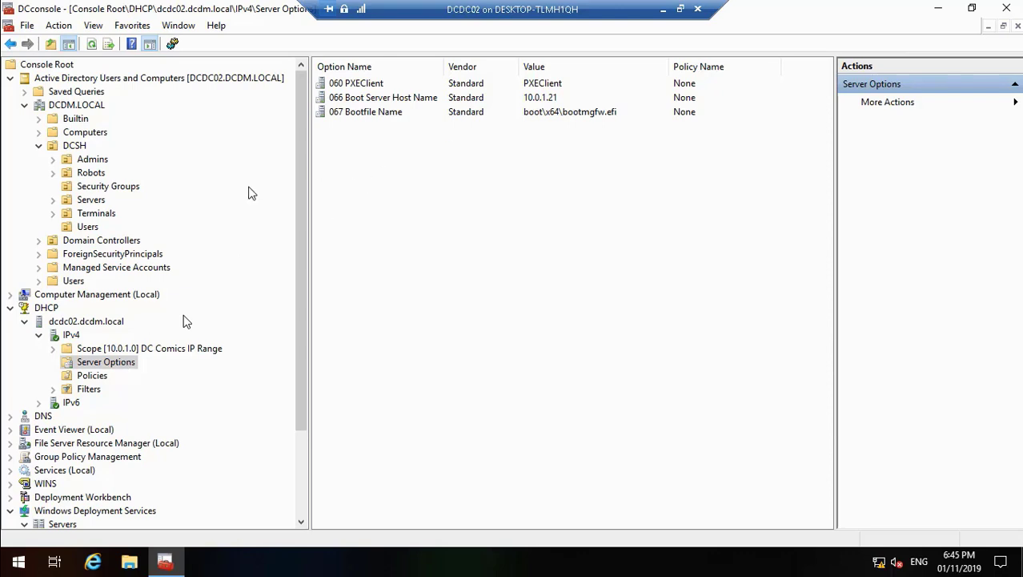
{"action": "left_click", "coordinate": [99, 159]}
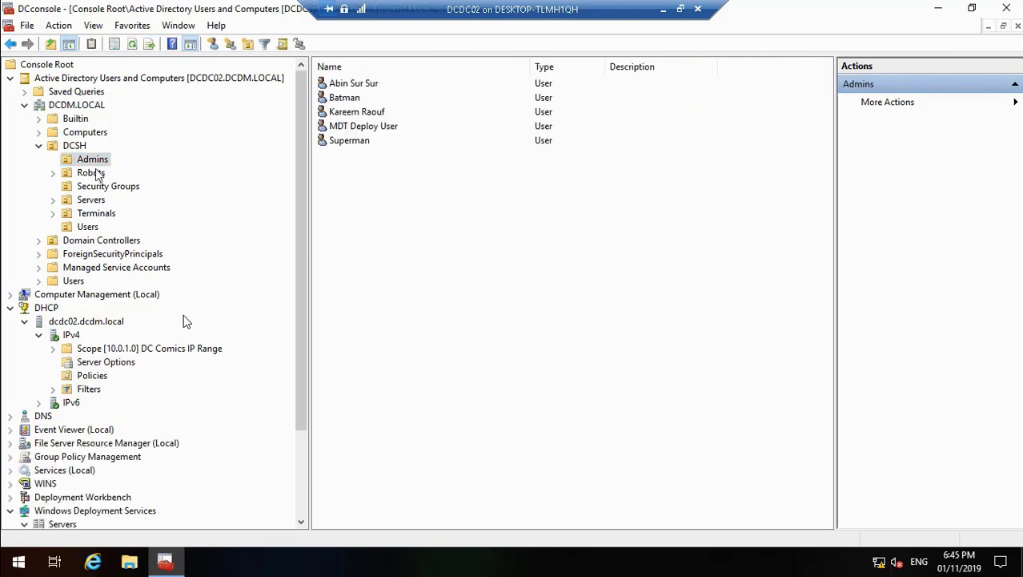
{"action": "left_click", "coordinate": [96, 189]}
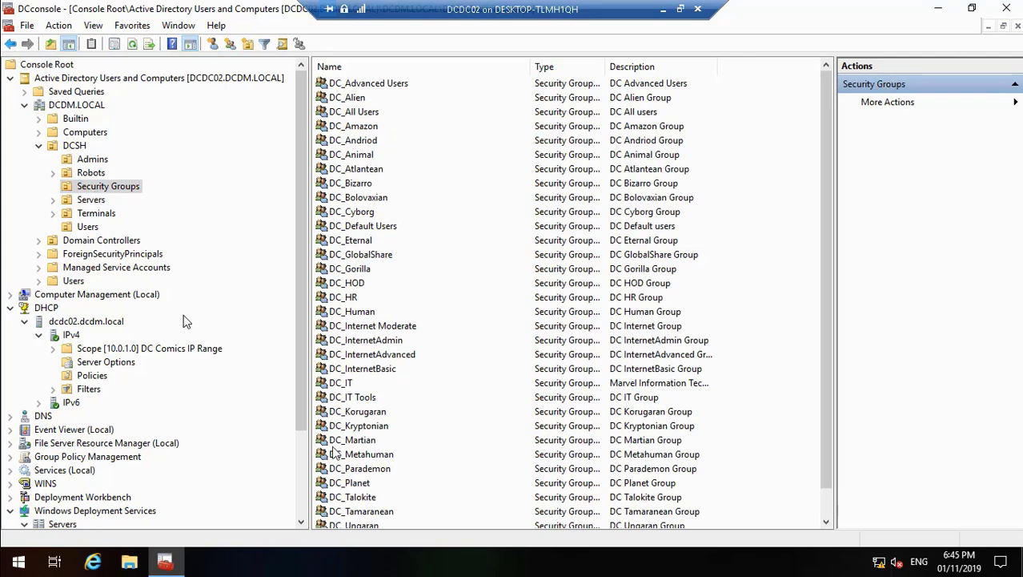
{"action": "left_click", "coordinate": [298, 500]}
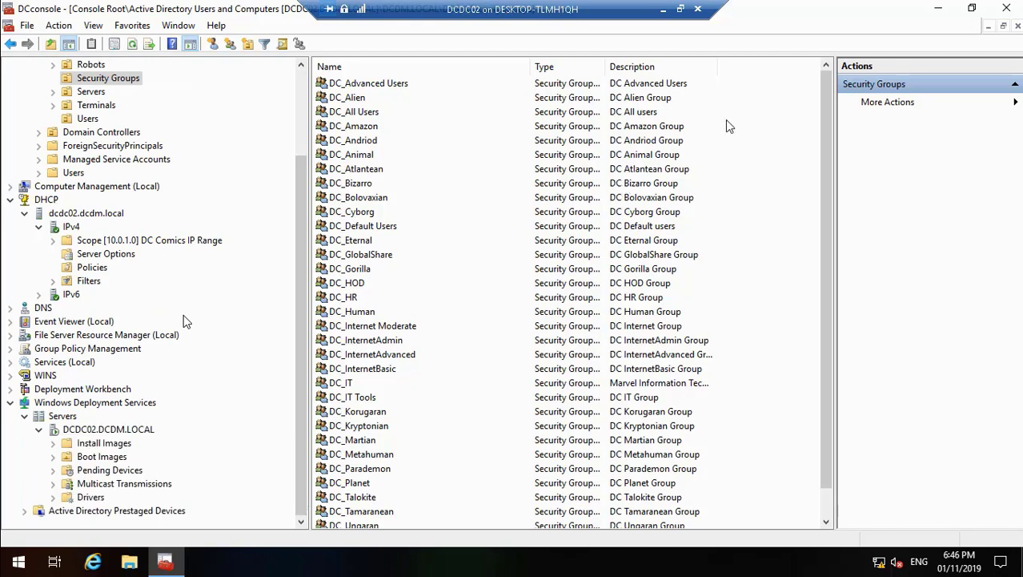
{"action": "left_click", "coordinate": [102, 459]}
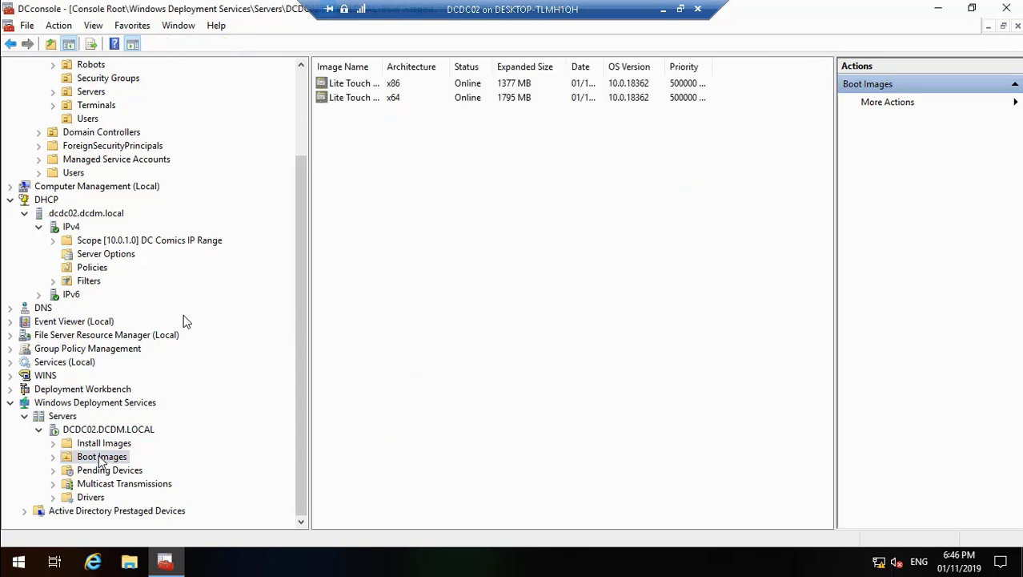
Step: Close the management console and shut down the DCDC02 server with the reason Other (Unplanned)
{"action": "left_click", "coordinate": [1017, 4]}
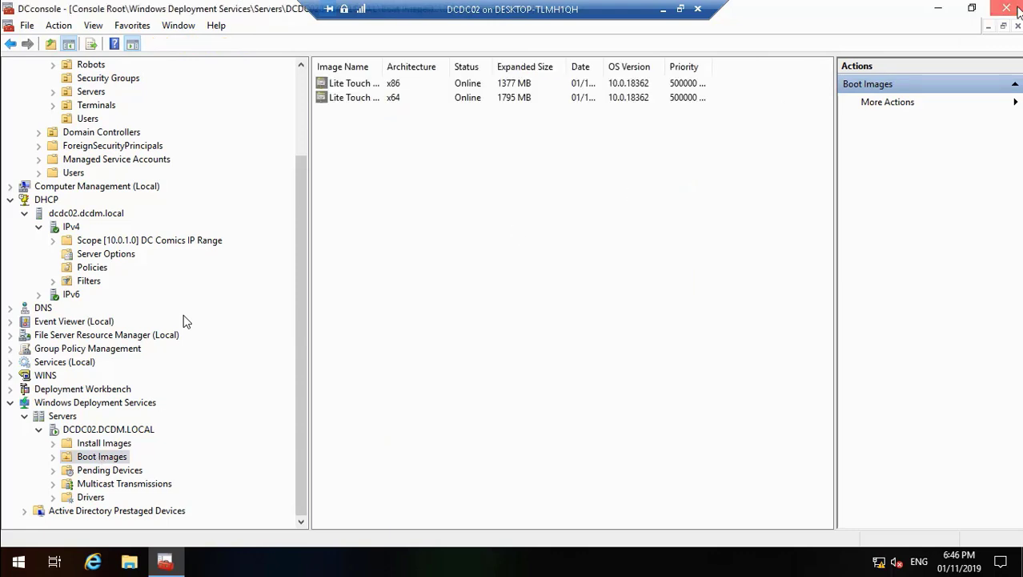
{"action": "left_click", "coordinate": [455, 313]}
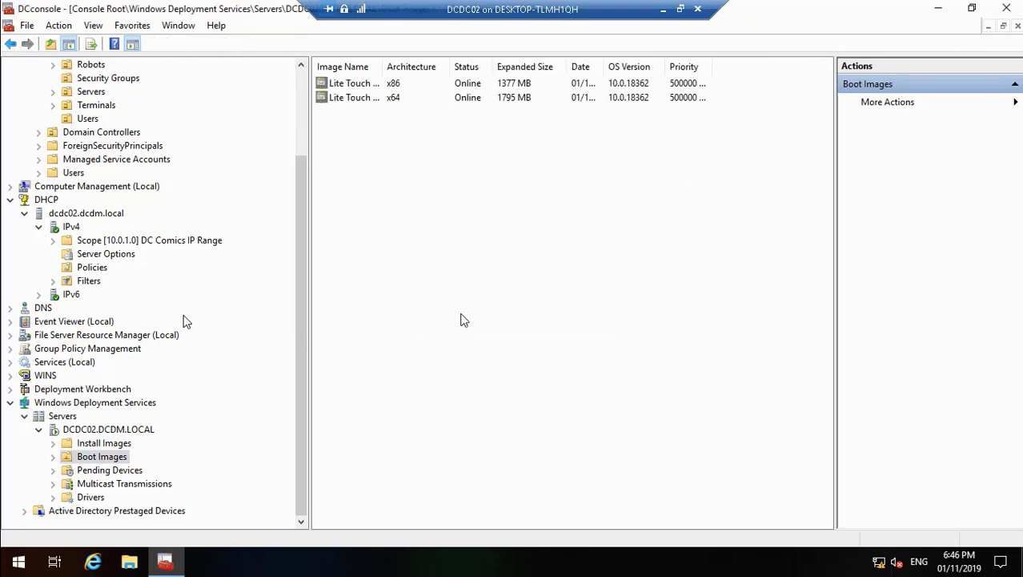
{"action": "right_click", "coordinate": [18, 563]}
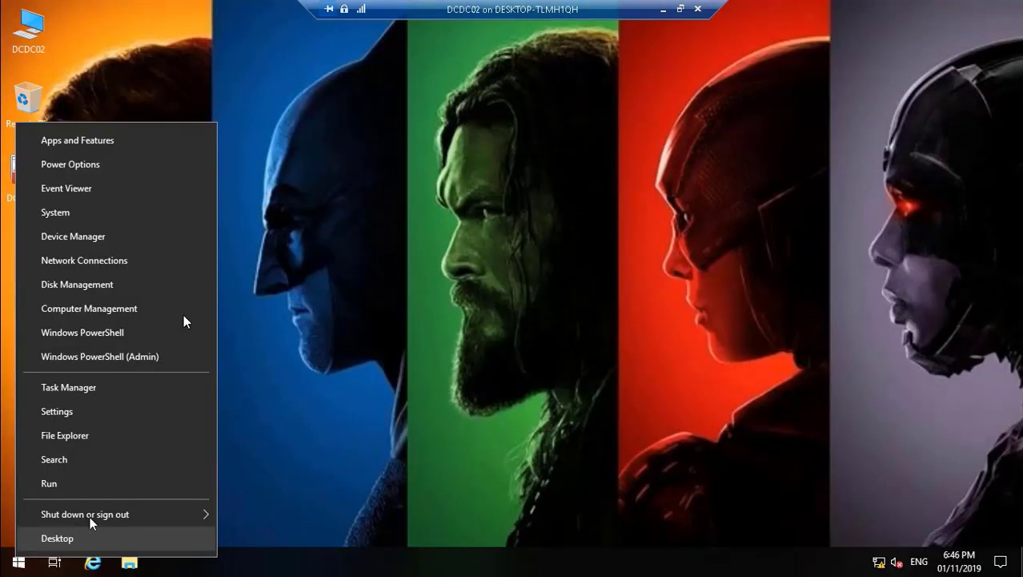
{"action": "mouse_move", "coordinate": [91, 517]}
{"action": "left_click", "coordinate": [293, 491]}
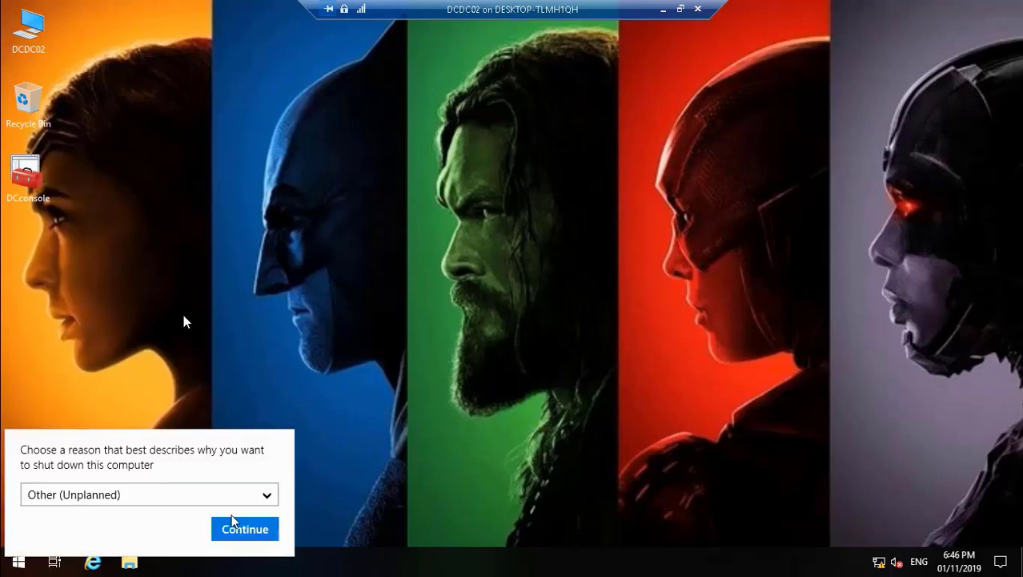
{"action": "left_click", "coordinate": [240, 529]}
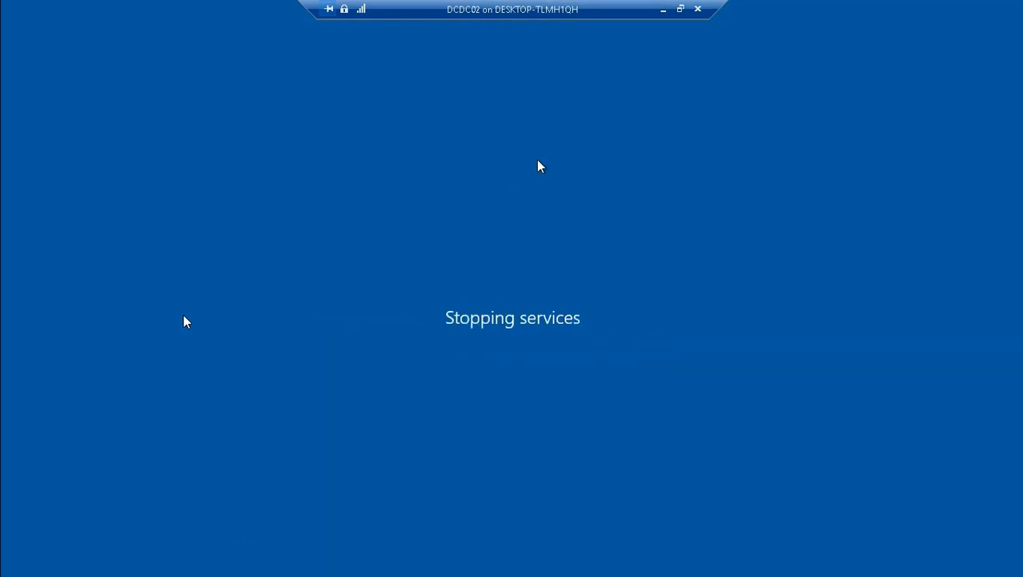
Step: Minimize the DCDC02 virtual machine connection window to return to the host desktop
{"action": "left_click", "coordinate": [661, 9]}
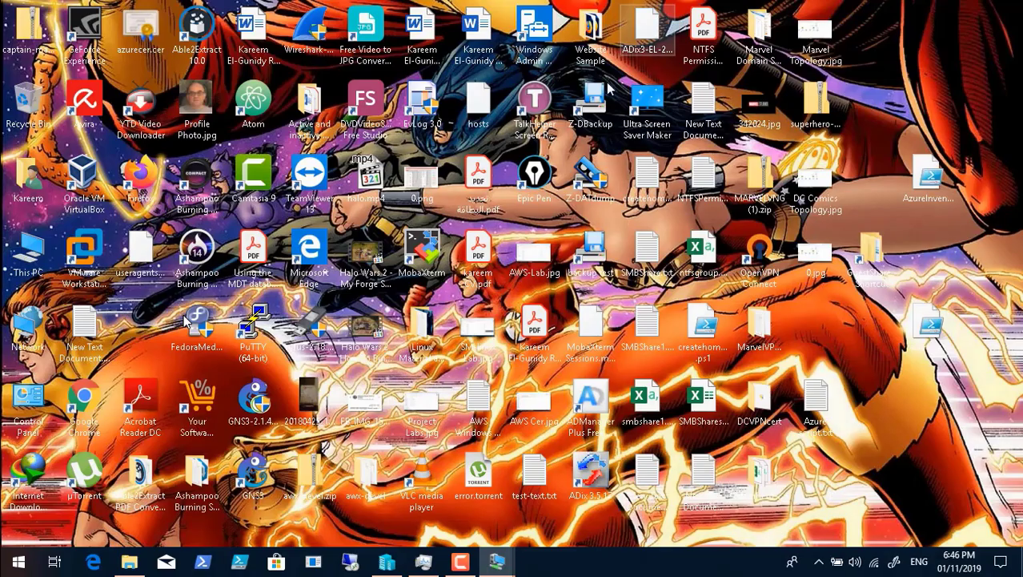
{"action": "left_click", "coordinate": [469, 565]}
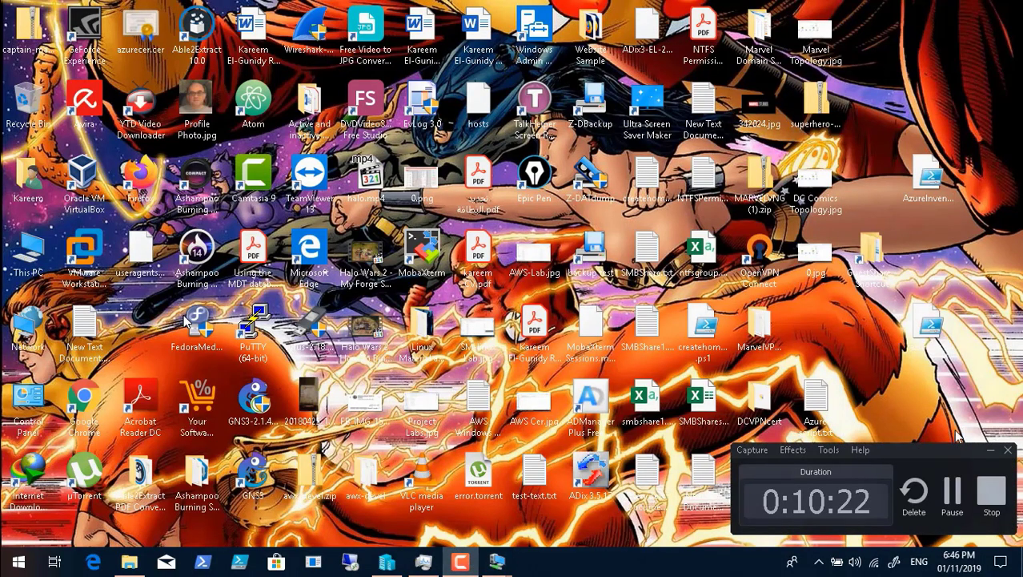
{"action": "left_click", "coordinate": [992, 453]}
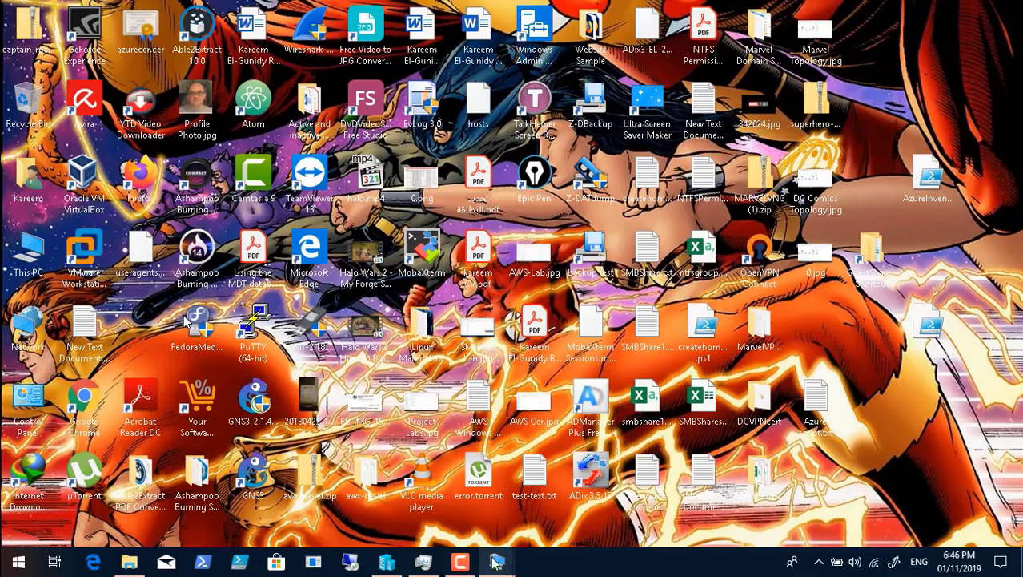
Step: Restore the DCDC02 virtual machine connection window from the host desktop to check the server's shutdown
{"action": "mouse_move", "coordinate": [497, 562]}
{"action": "left_click", "coordinate": [538, 487]}
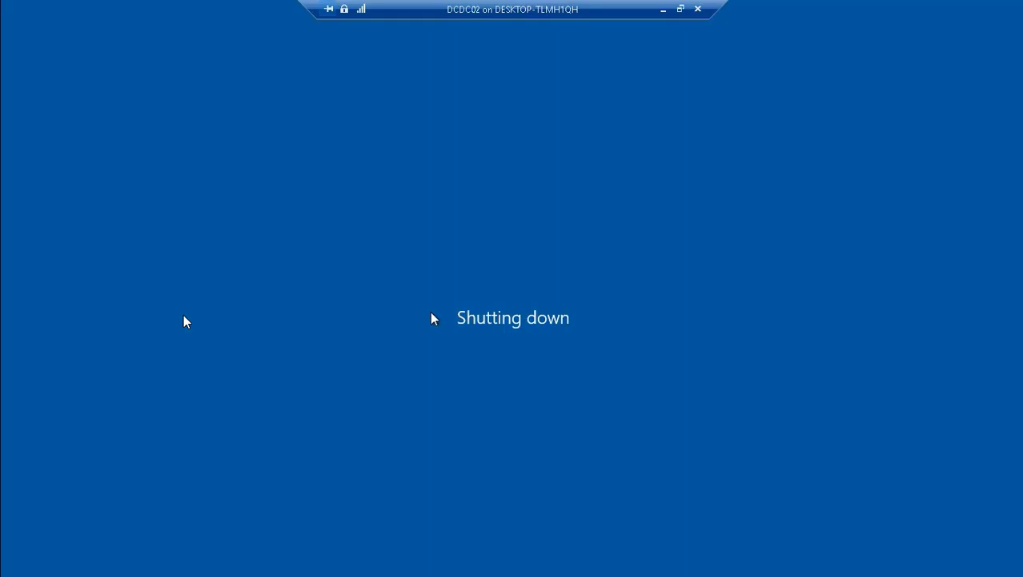
Step: Seek through the playing video, around the 11 to 12 minute mark, to find where the virtual machines are shut down and restarted
{"action": "mouse_move", "coordinate": [90, 527]}
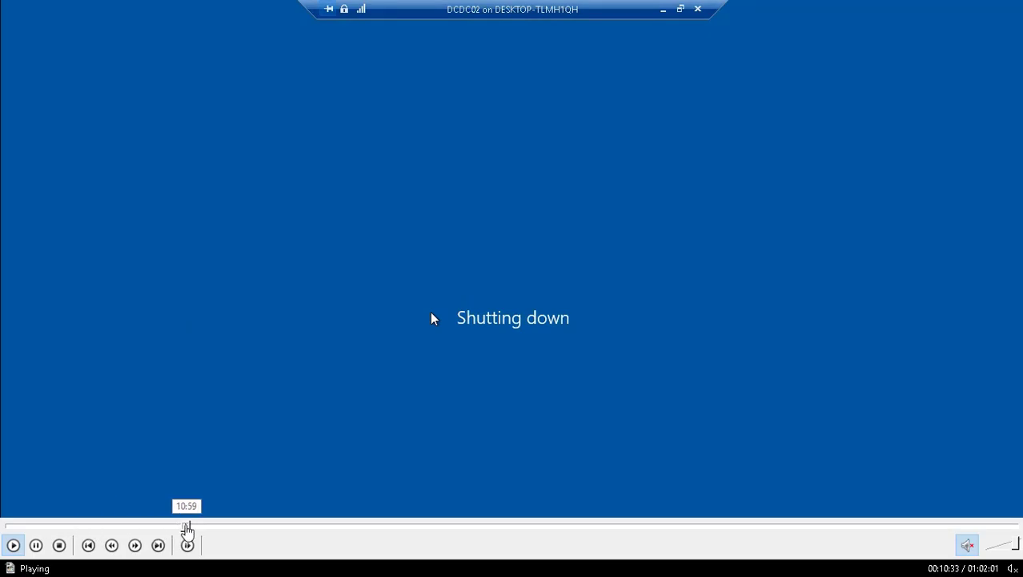
{"action": "left_click", "coordinate": [187, 527]}
{"action": "left_click", "coordinate": [194, 527]}
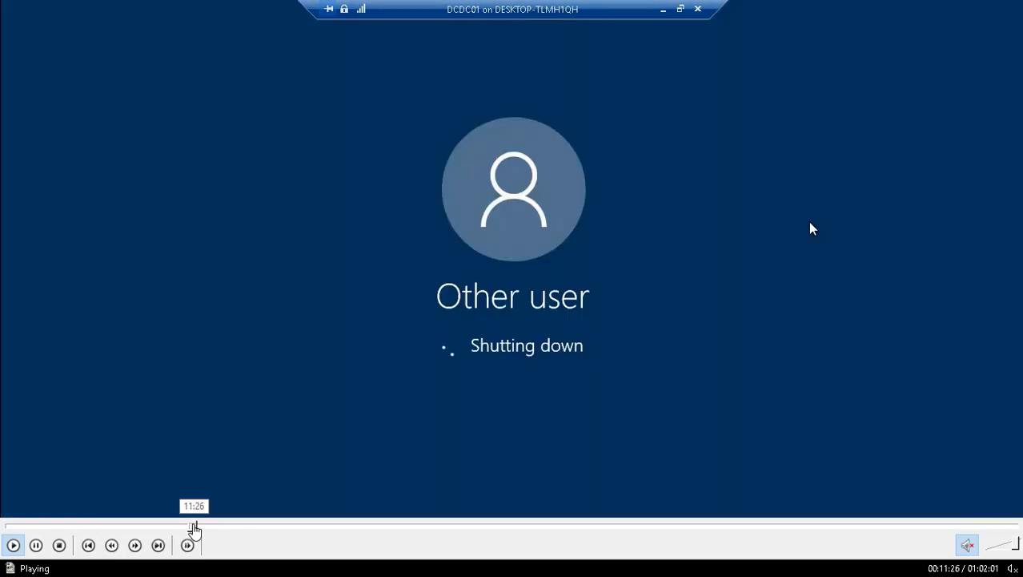
{"action": "left_click", "coordinate": [200, 527]}
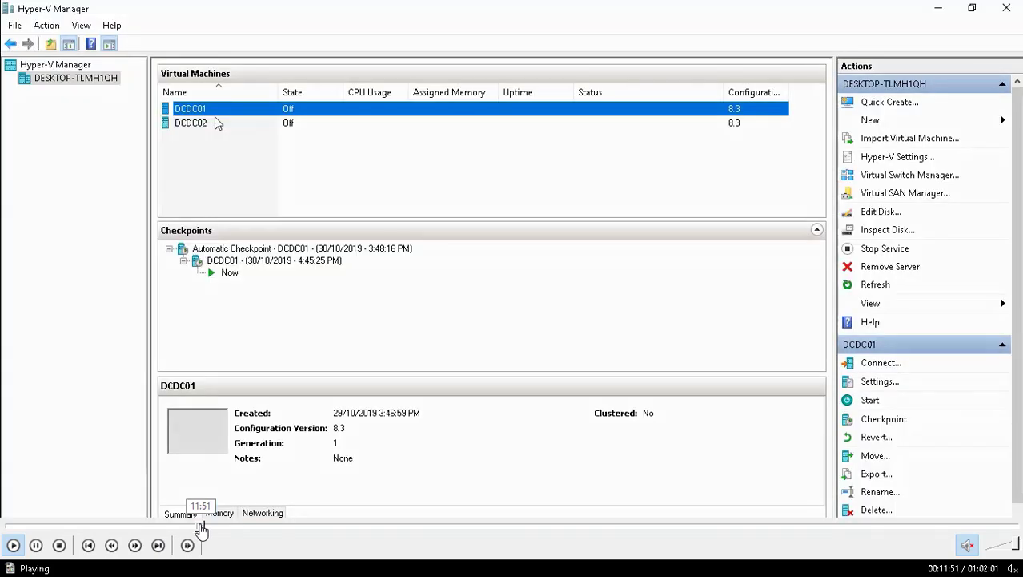
{"action": "left_click", "coordinate": [207, 527]}
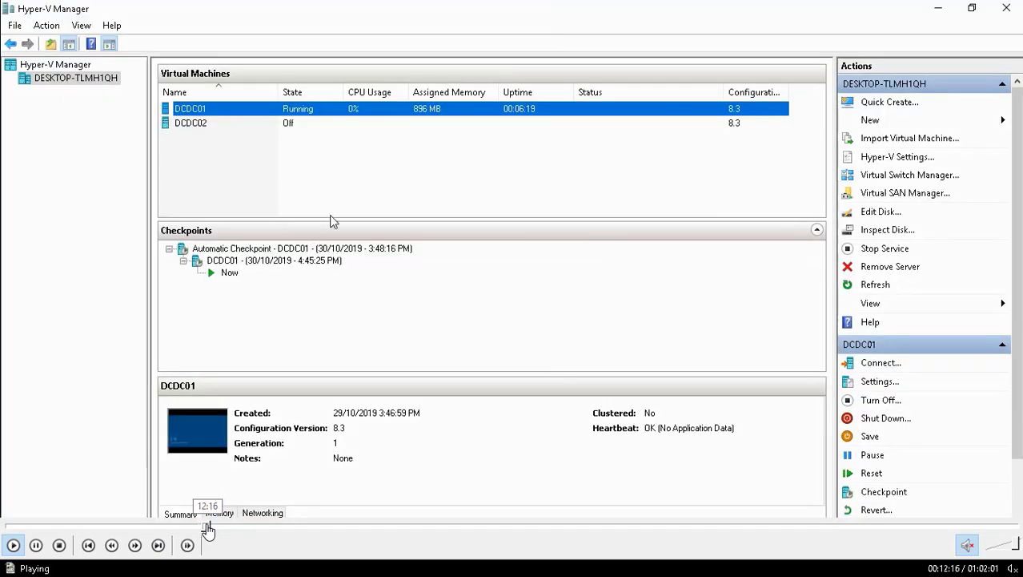
{"action": "left_click", "coordinate": [209, 527]}
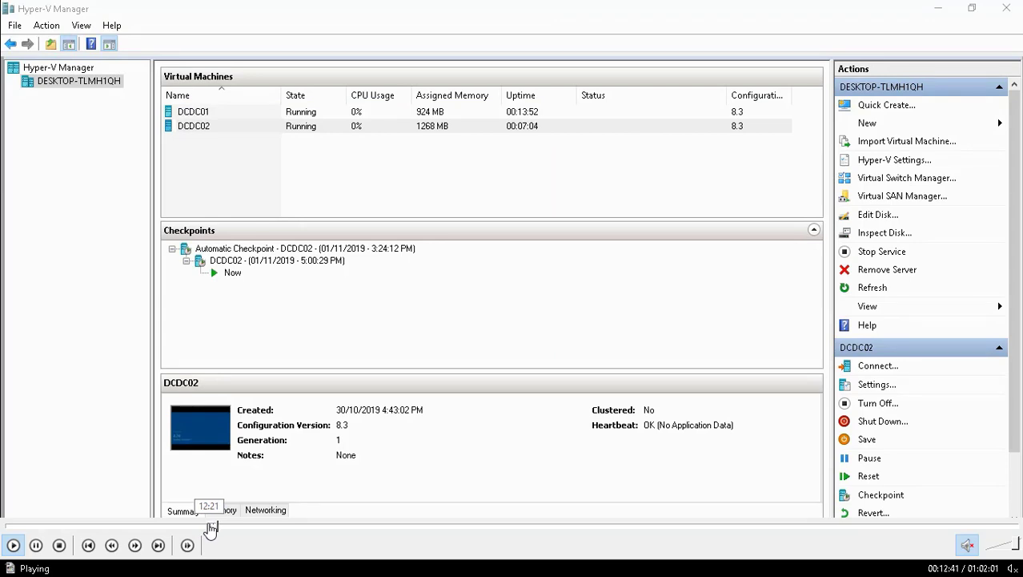
{"action": "left_click", "coordinate": [210, 527]}
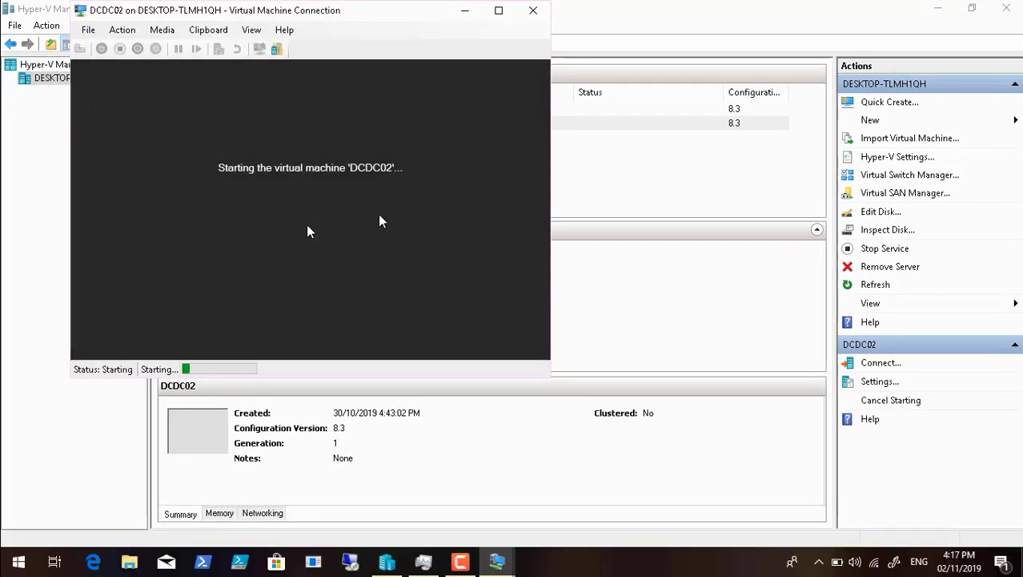
{"action": "mouse_move", "coordinate": [191, 544]}
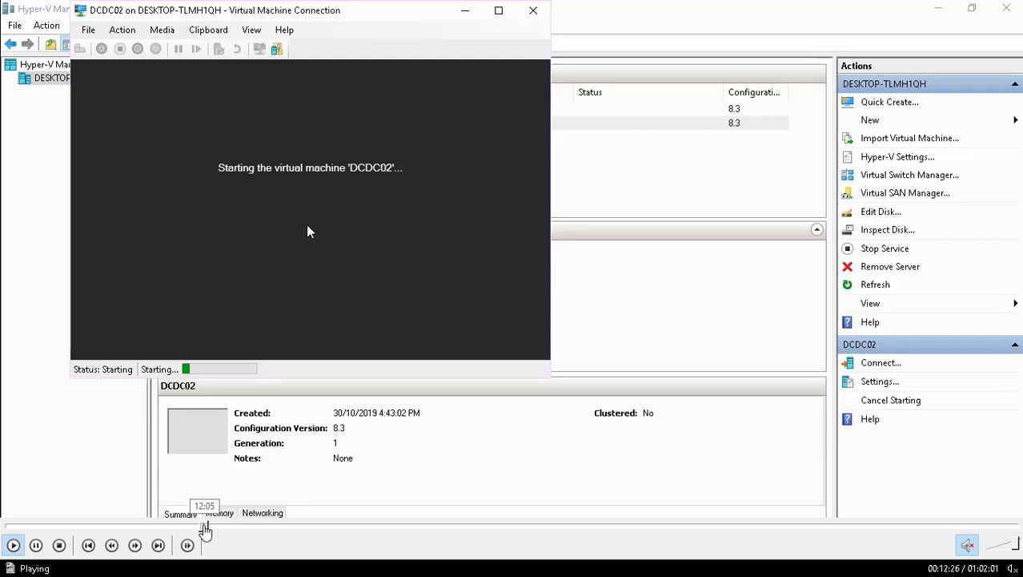
{"action": "left_click", "coordinate": [205, 527]}
{"action": "left_click", "coordinate": [200, 527]}
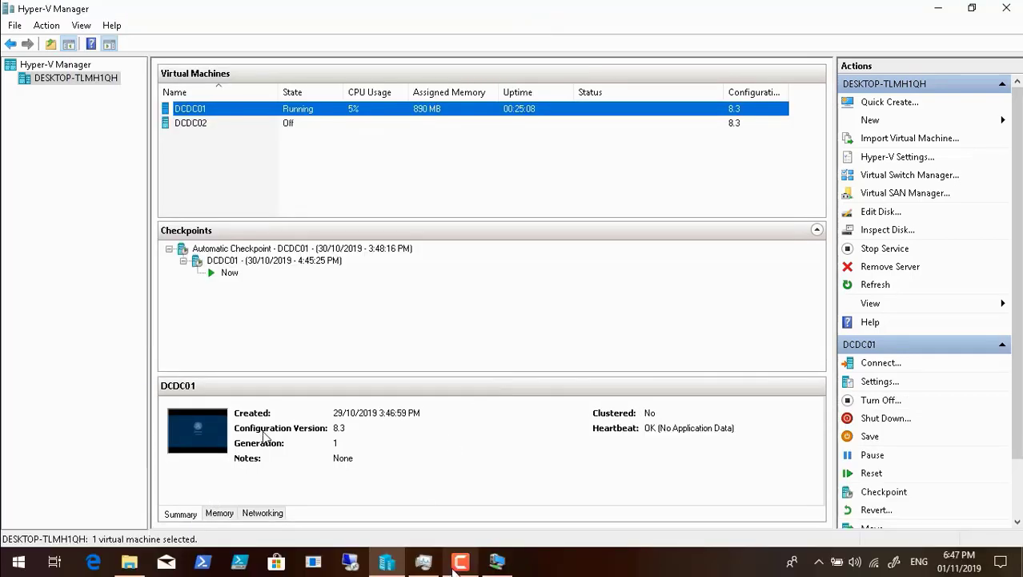
Step: Clear the host desktop by closing the DCDC01 connection window and Hyper-V Manager and minimizing the MDT 8450 folder
{"action": "left_click", "coordinate": [458, 564]}
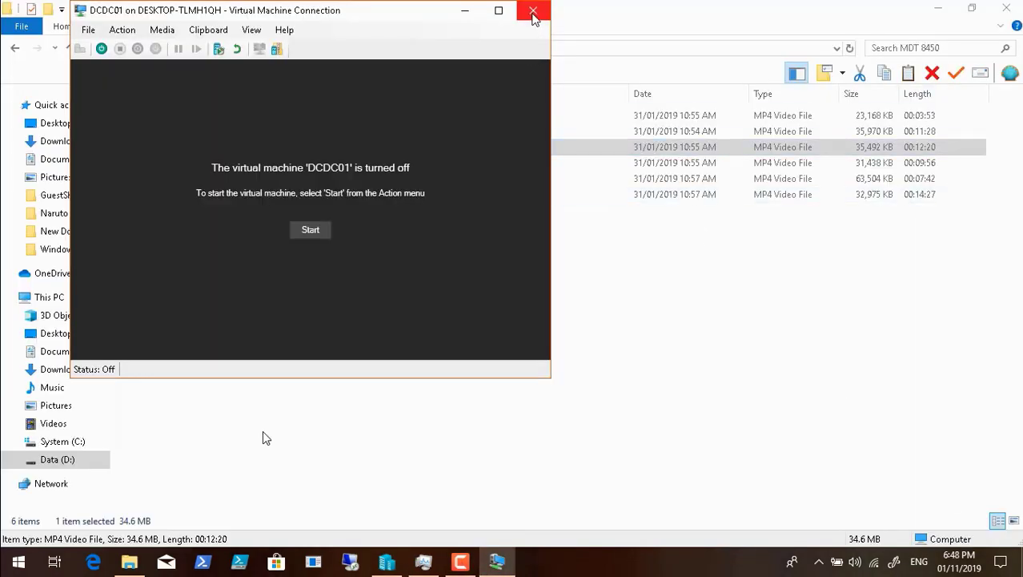
{"action": "left_click", "coordinate": [533, 13]}
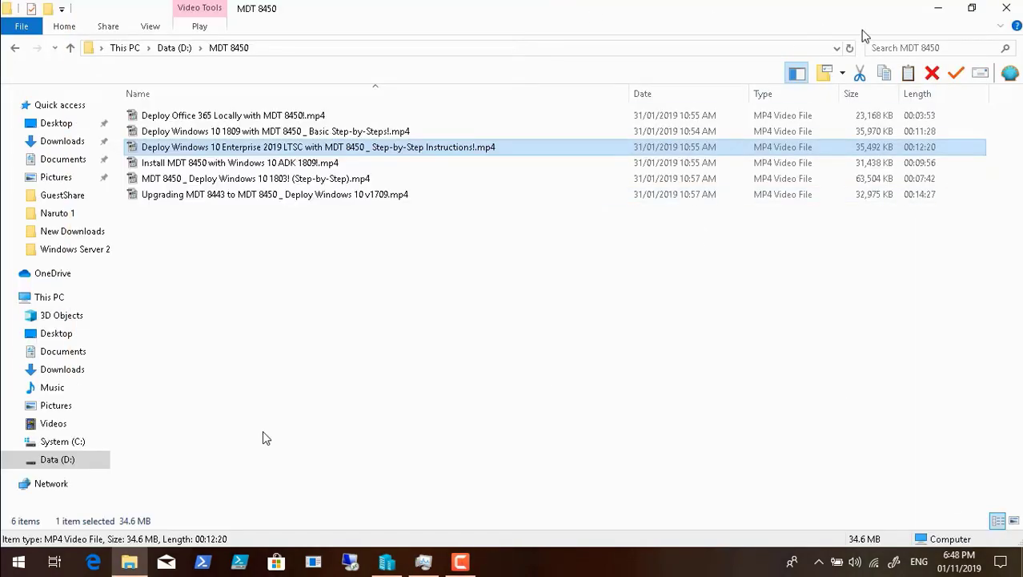
{"action": "left_click", "coordinate": [939, 10]}
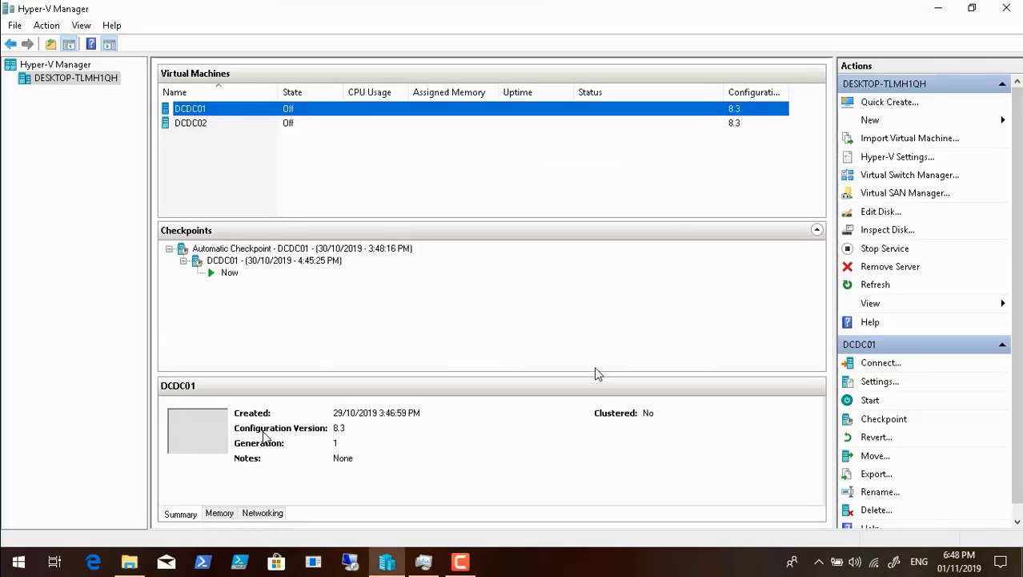
{"action": "left_click", "coordinate": [1009, 11]}
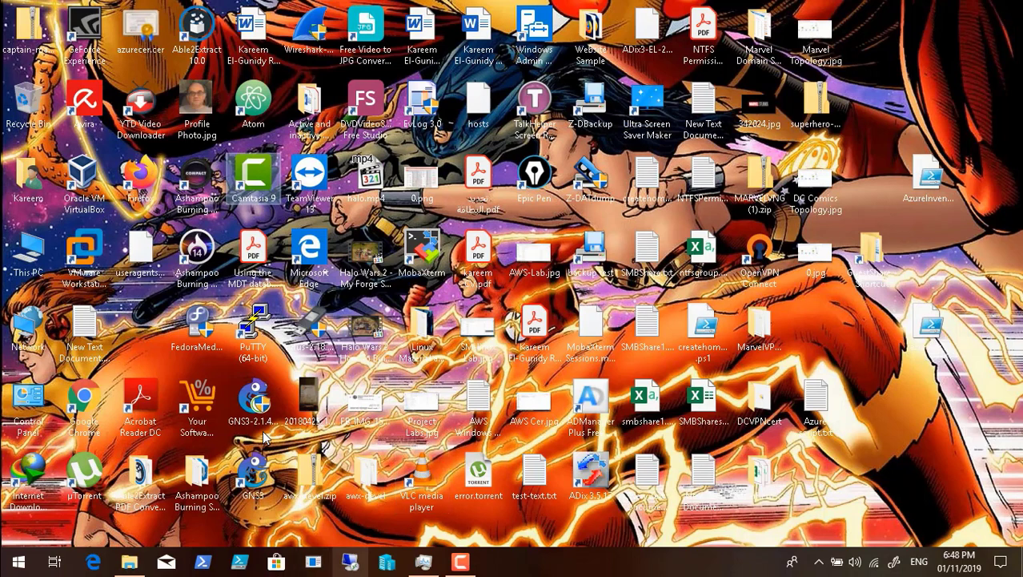
{"action": "left_click", "coordinate": [461, 562]}
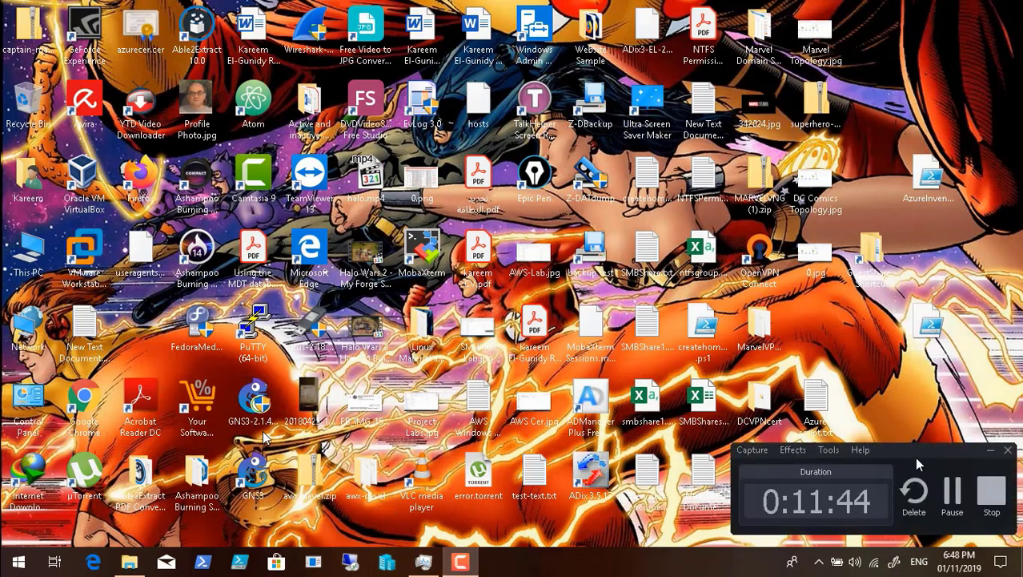
{"action": "left_click", "coordinate": [951, 492]}
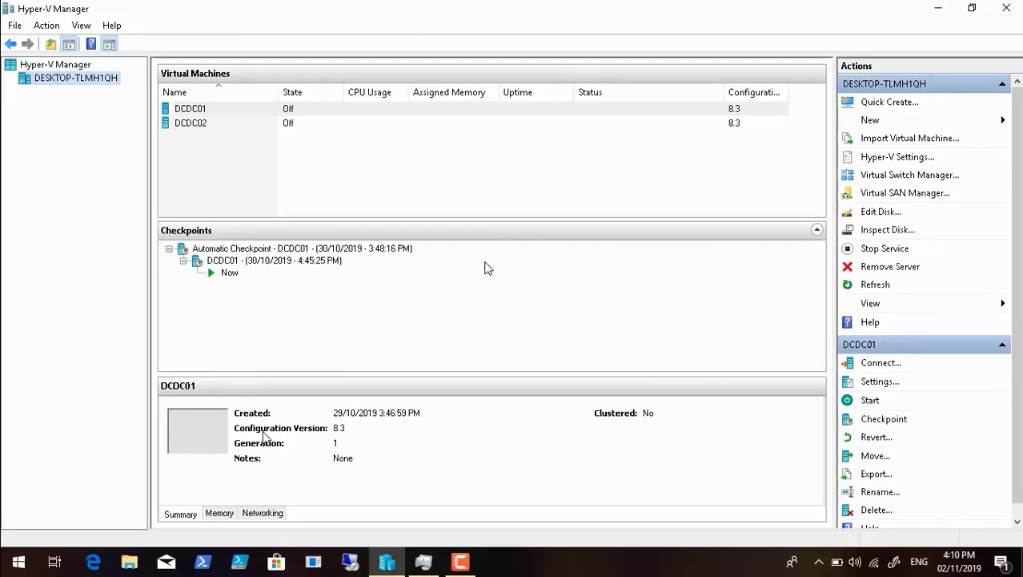
Step: Connect to the DCDC01 virtual machine, start it, and minimize its connection window
{"action": "right_click", "coordinate": [195, 107]}
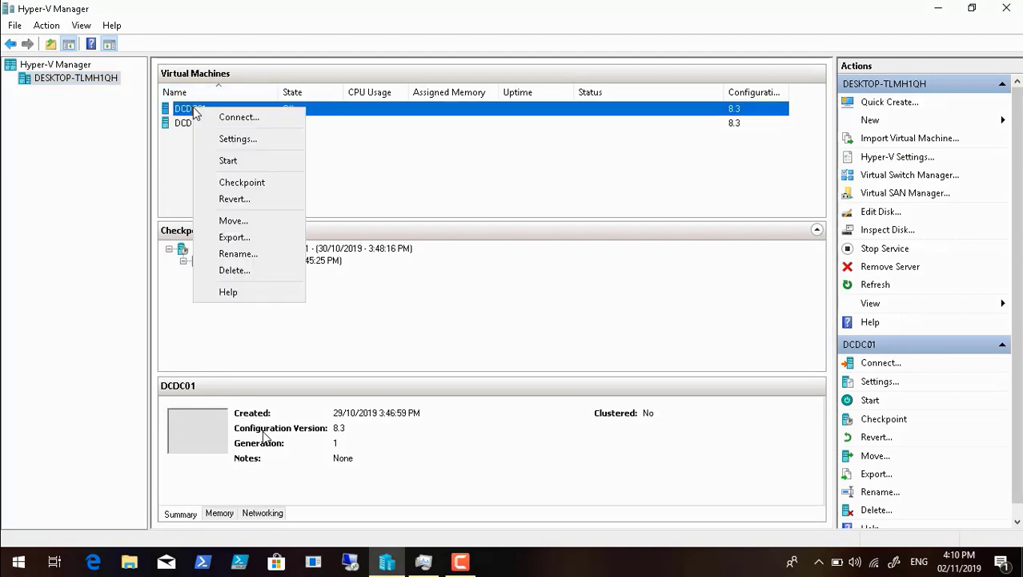
{"action": "left_click", "coordinate": [238, 118]}
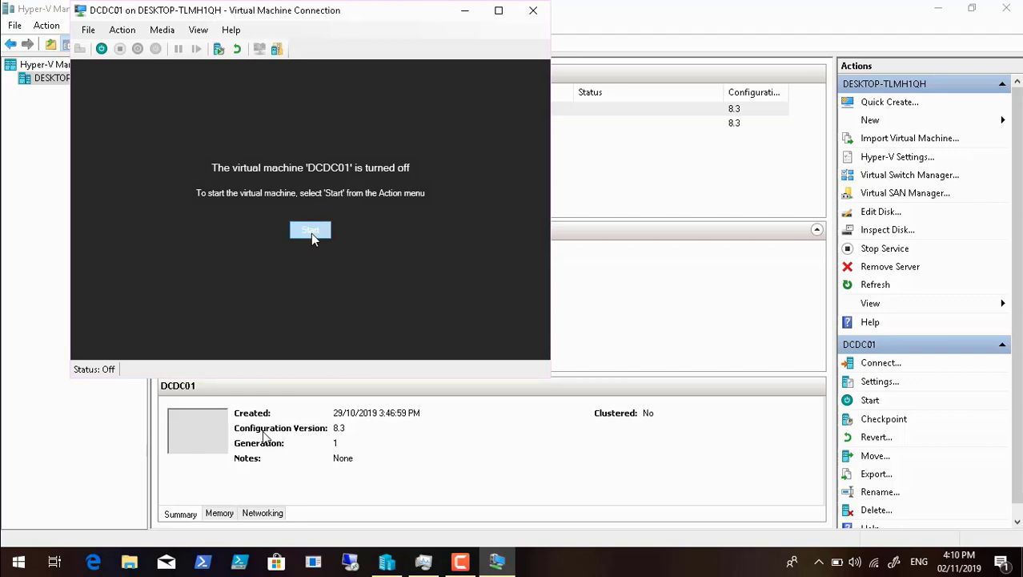
{"action": "left_click", "coordinate": [311, 233]}
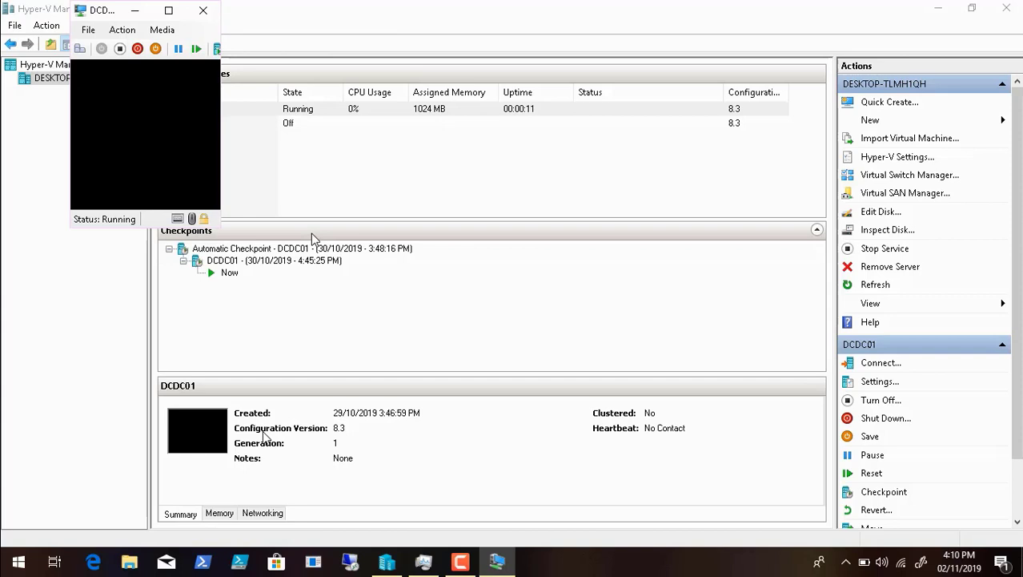
{"action": "left_click", "coordinate": [135, 10]}
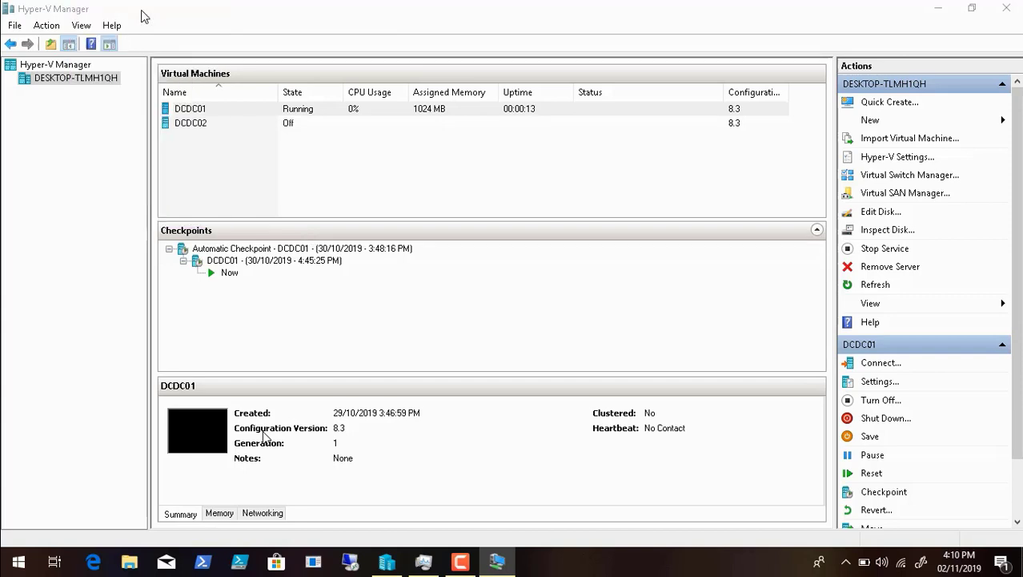
{"action": "left_click", "coordinate": [460, 561]}
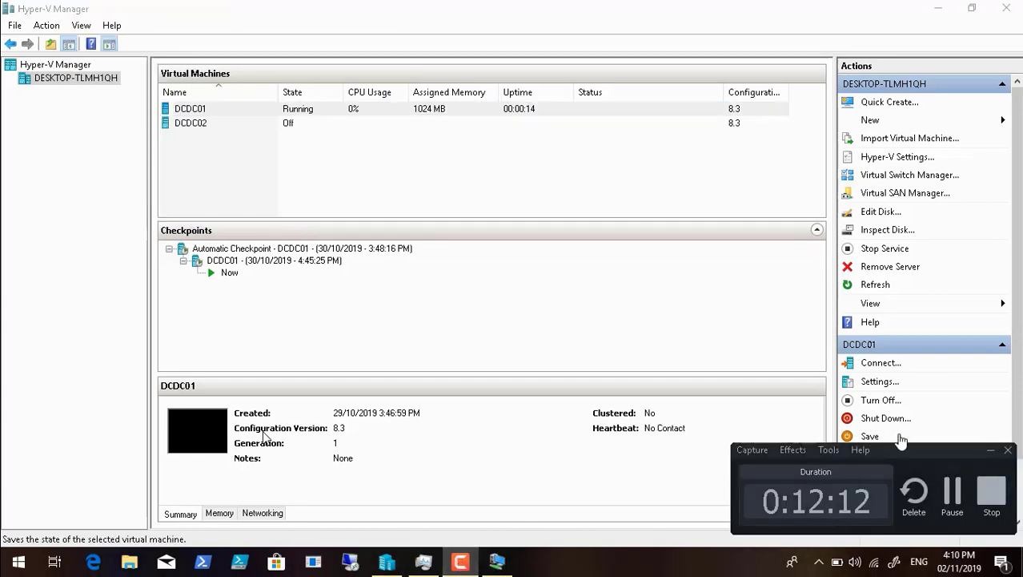
{"action": "left_click", "coordinate": [952, 488]}
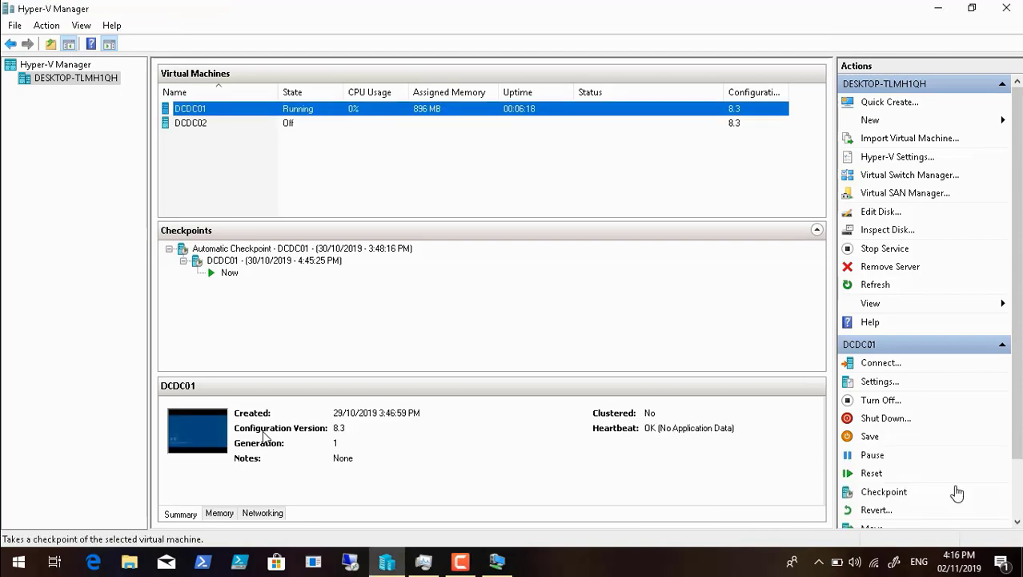
Step: Connect to the DCDC02 virtual machine and start it
{"action": "left_click", "coordinate": [194, 126]}
{"action": "right_click", "coordinate": [194, 126]}
{"action": "left_click", "coordinate": [219, 134]}
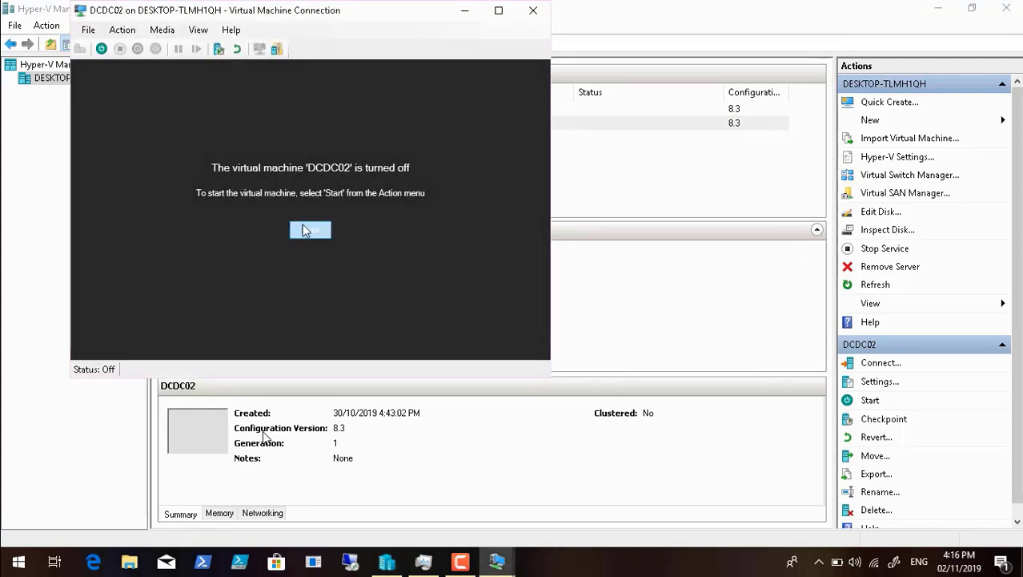
{"action": "left_click", "coordinate": [310, 231]}
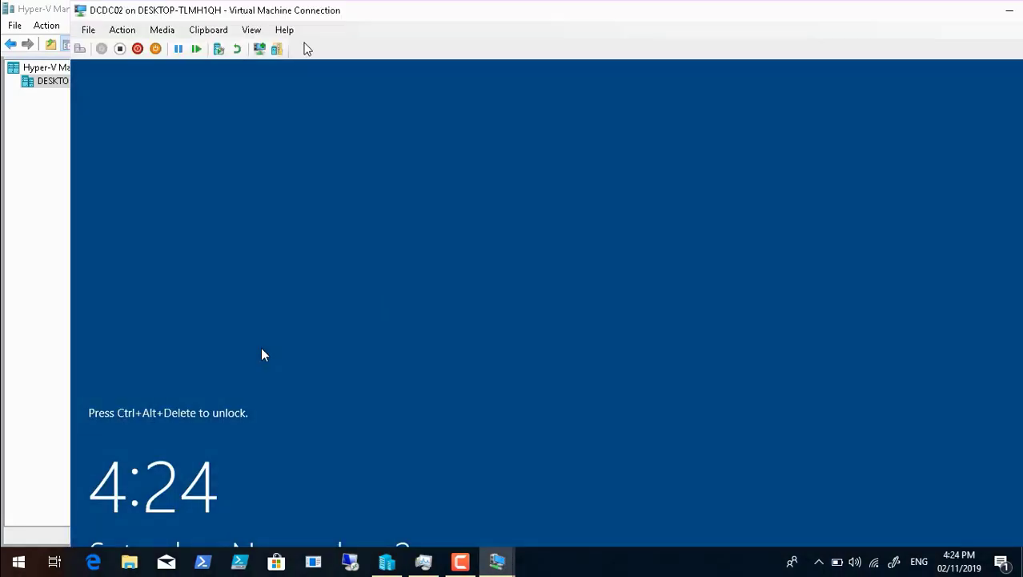
Step: Leave full-screen playback, pause Video7.mp4, and switch to the Zero Touch Installation diagram in Windows Photo Viewer
{"action": "double_click", "coordinate": [224, 393]}
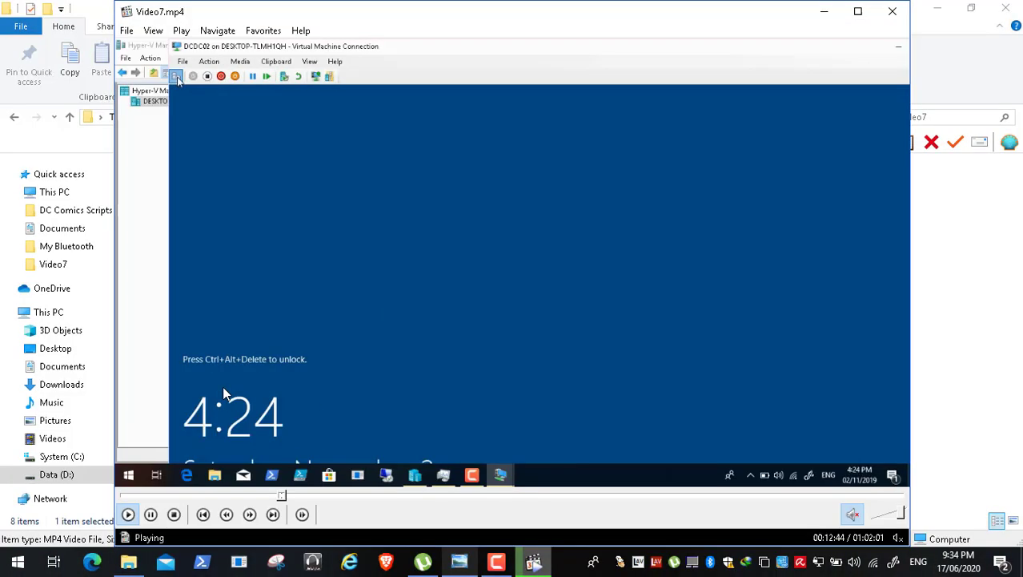
{"action": "left_click", "coordinate": [151, 514]}
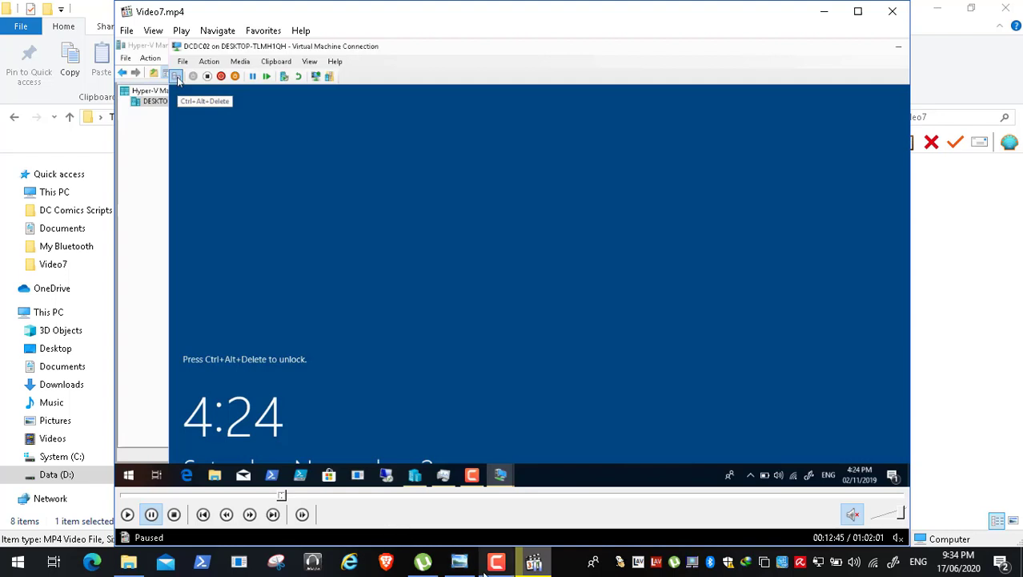
{"action": "left_click", "coordinate": [461, 562]}
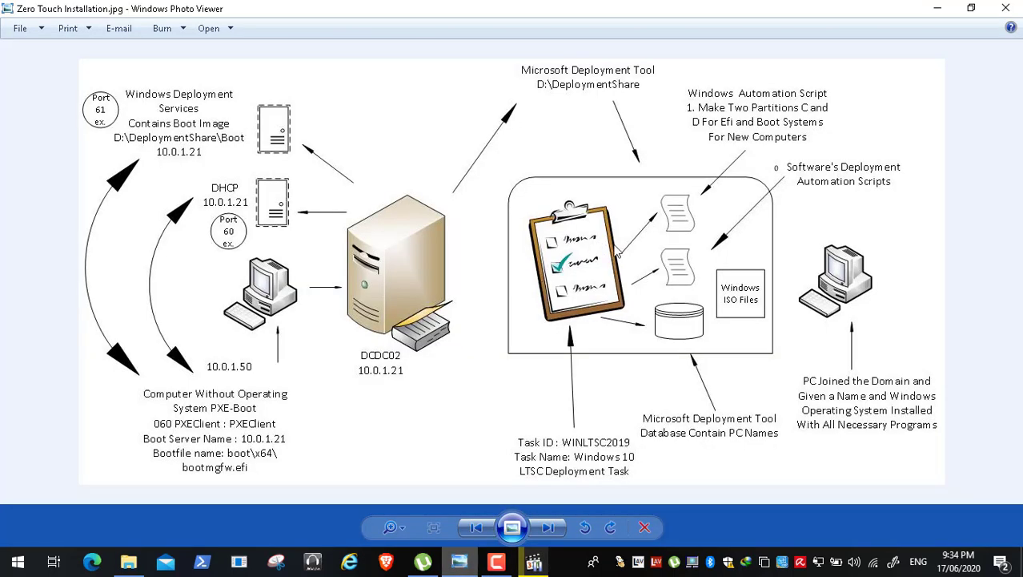
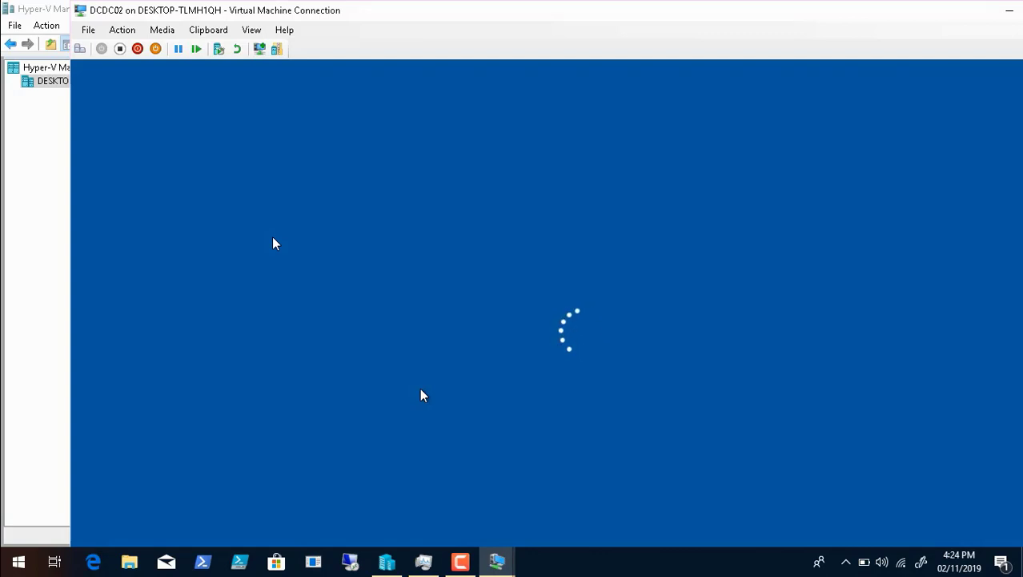
Step: Sign in to the DCDC02 virtual machine with the domain user name and account password, and show it in full screen
{"action": "type", "text": "kraouf1"}
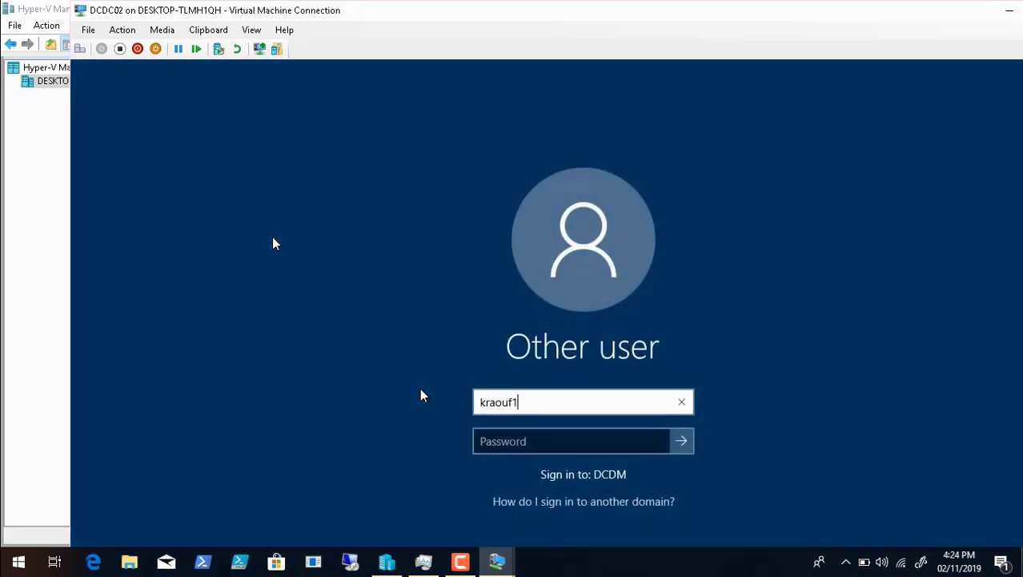
{"action": "key", "text": "Tab"}
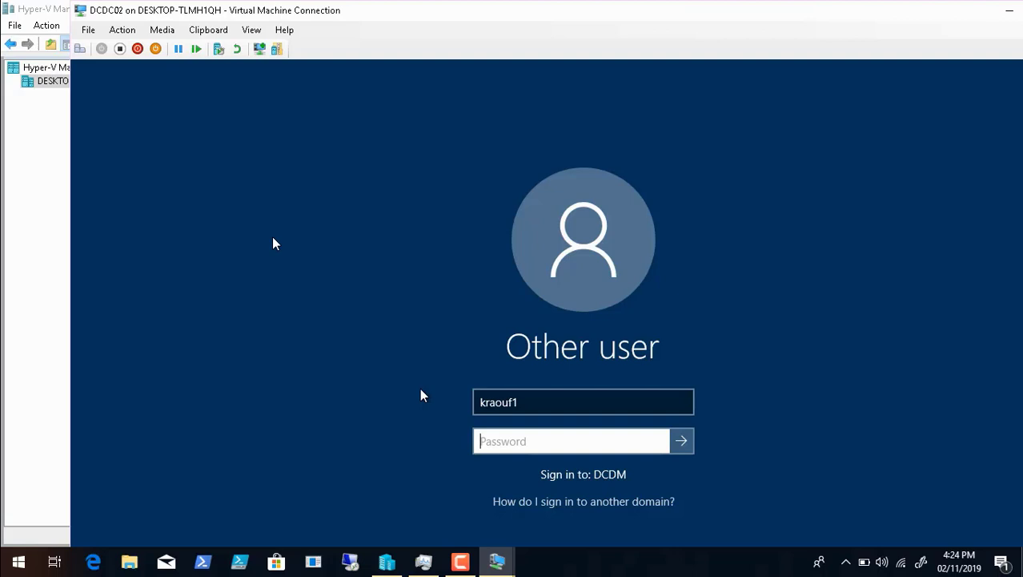
{"action": "type", "text": "**"}
{"action": "key", "text": "Return"}
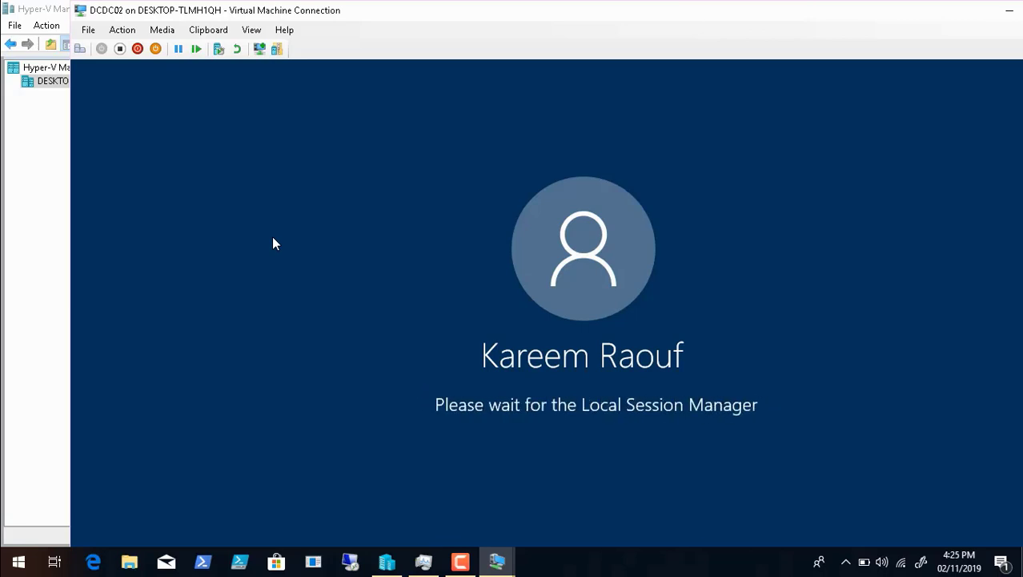
{"action": "left_click", "coordinate": [253, 31]}
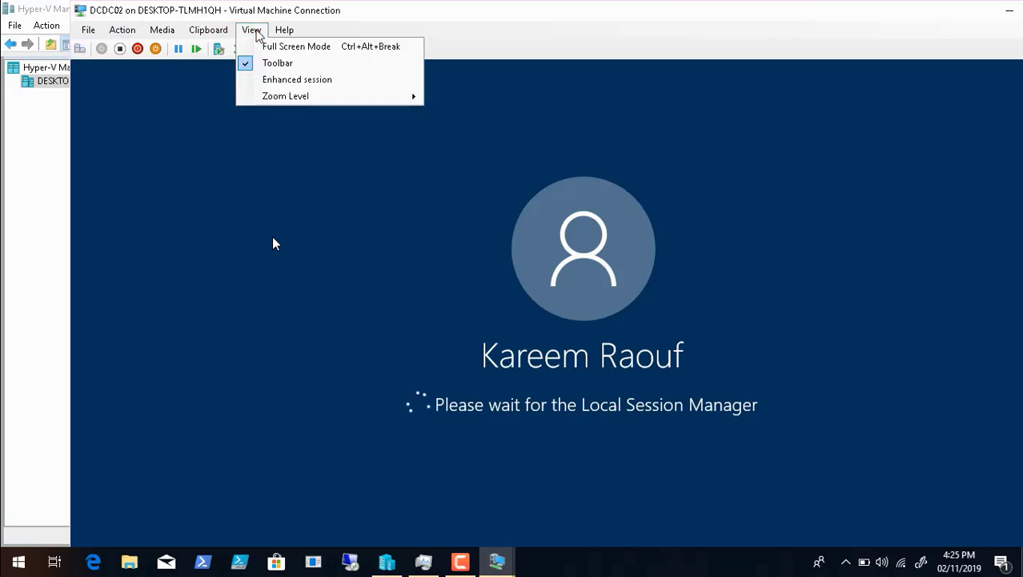
{"action": "left_click", "coordinate": [276, 47]}
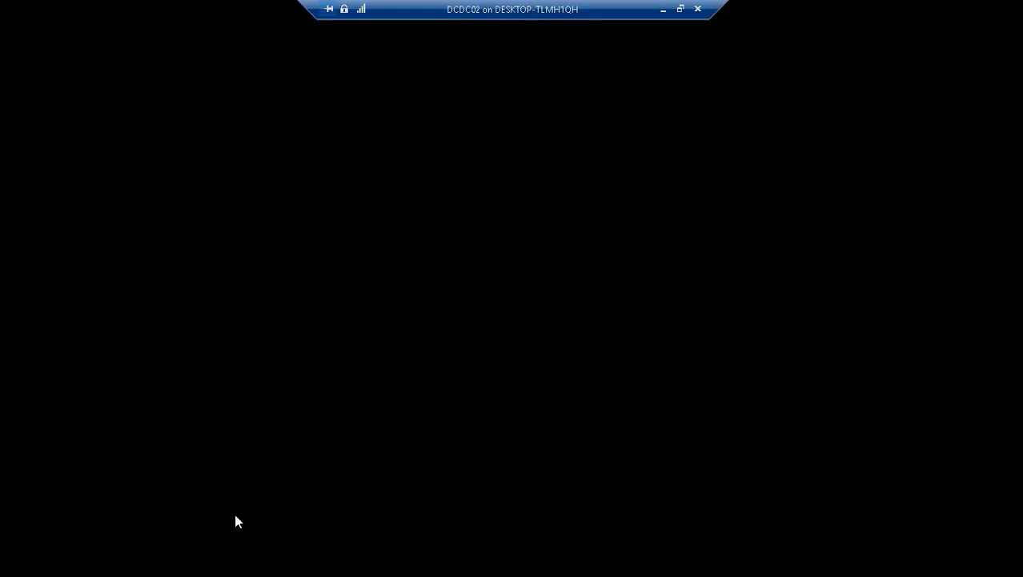
Step: Skim Video7.mp4 forward to about 15:36 and return playback to about 13:52
{"action": "mouse_move", "coordinate": [314, 561]}
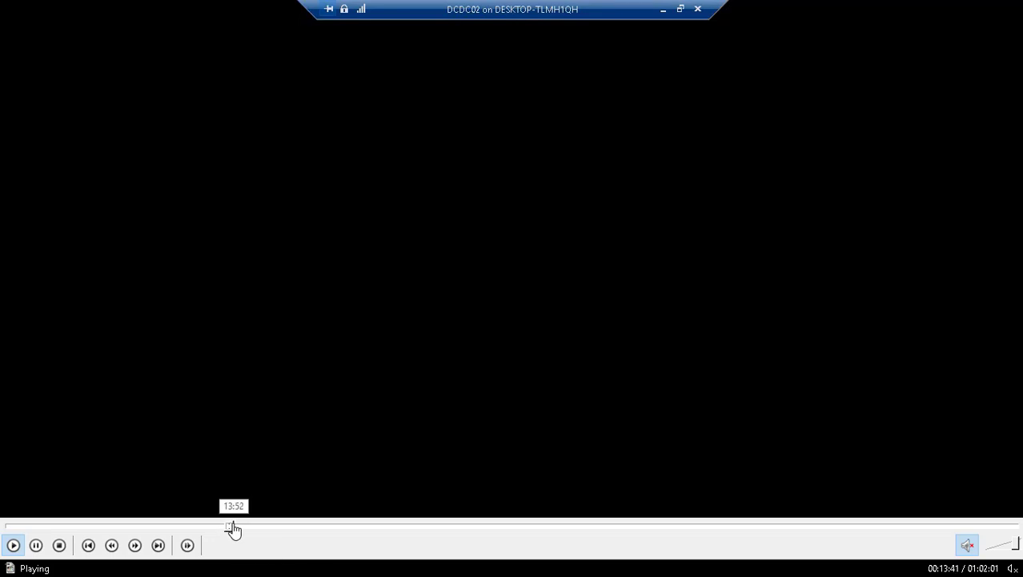
{"action": "left_click", "coordinate": [243, 528]}
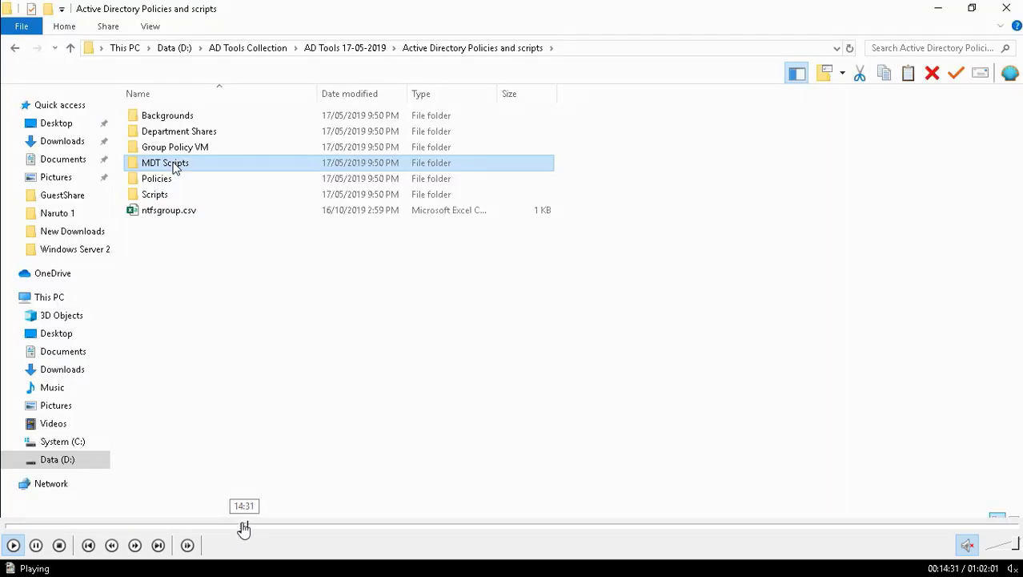
{"action": "left_click", "coordinate": [241, 528]}
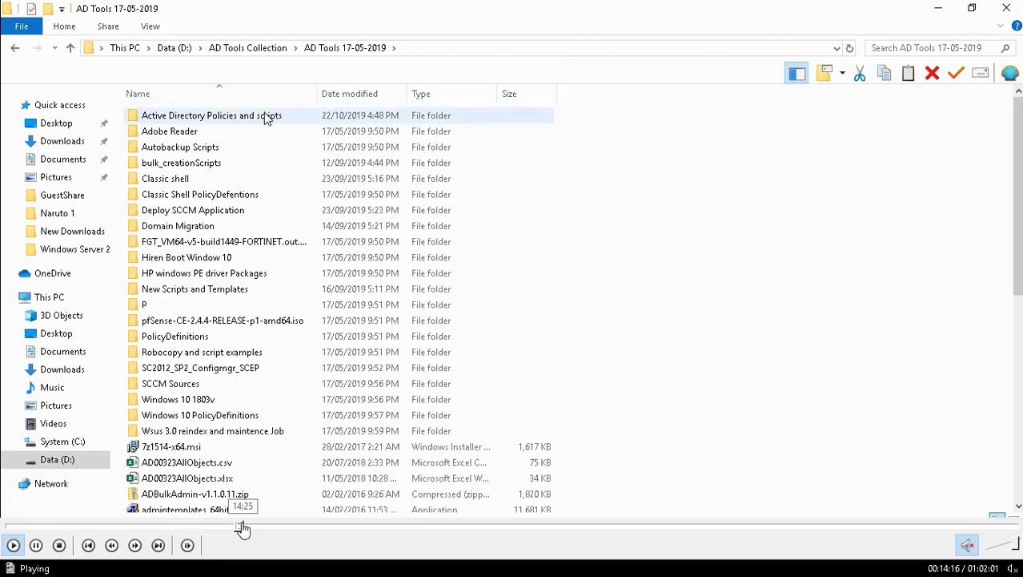
{"action": "left_click", "coordinate": [245, 527]}
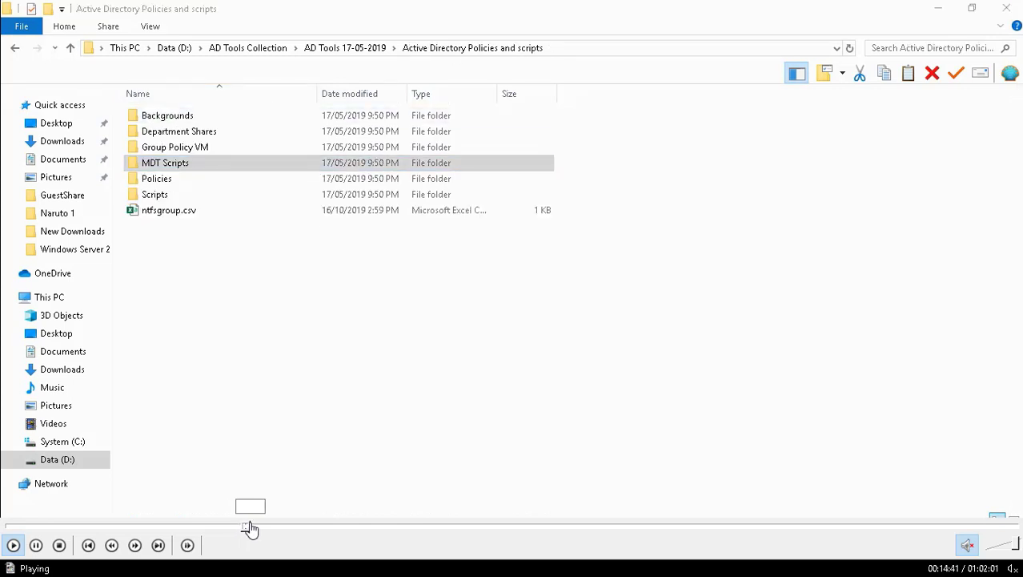
{"action": "left_click", "coordinate": [250, 528]}
{"action": "left_click", "coordinate": [256, 528]}
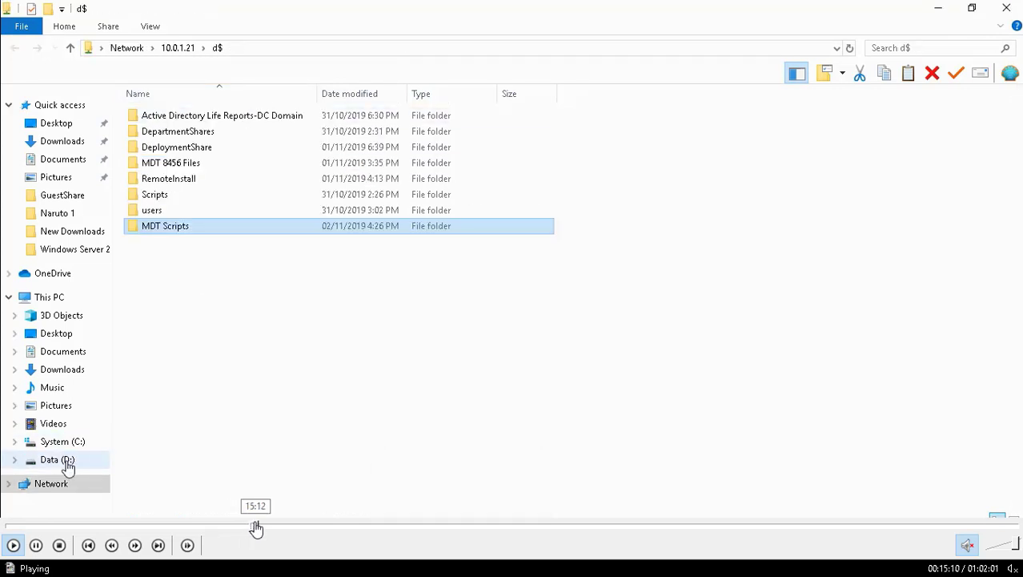
{"action": "left_click", "coordinate": [263, 528]}
{"action": "left_click", "coordinate": [261, 527]}
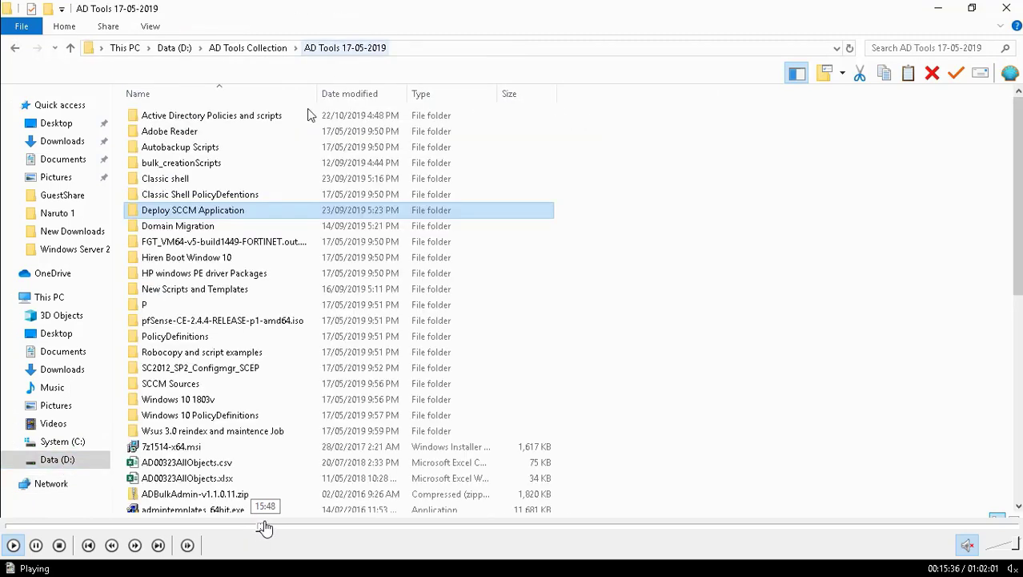
{"action": "left_click", "coordinate": [258, 527]}
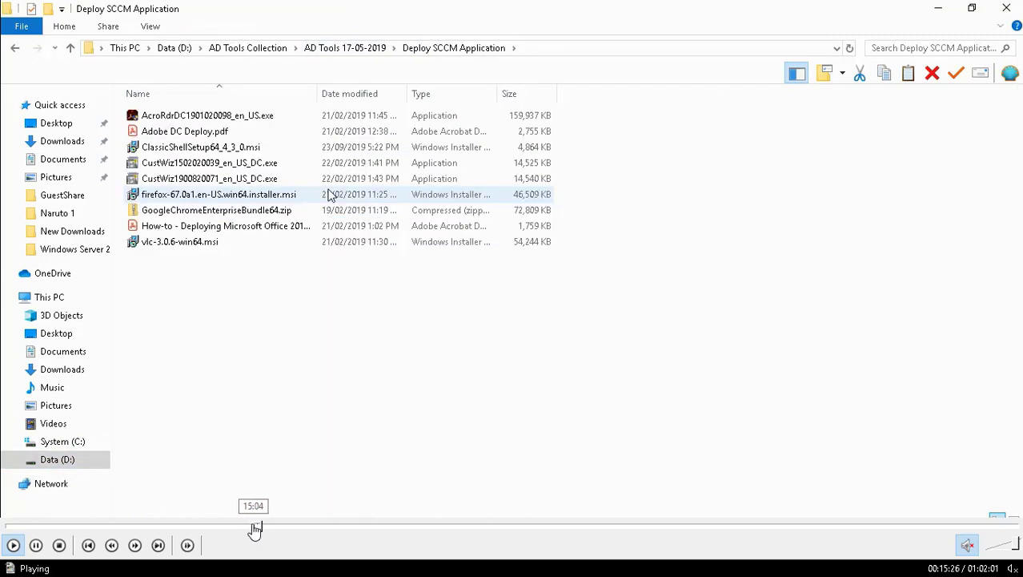
{"action": "left_click", "coordinate": [255, 527]}
{"action": "left_click", "coordinate": [247, 527]}
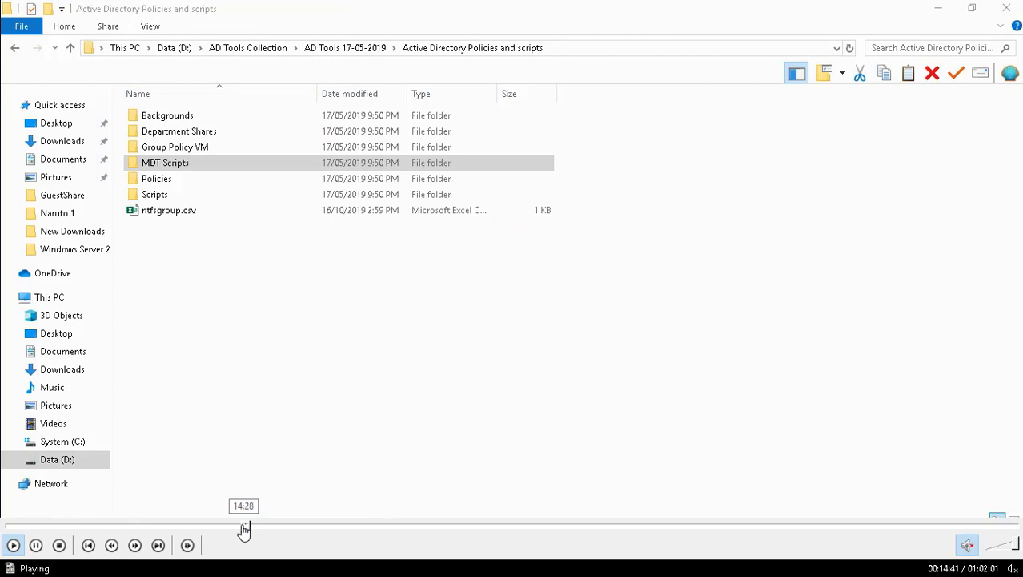
{"action": "left_click", "coordinate": [243, 527]}
{"action": "left_click", "coordinate": [234, 528]}
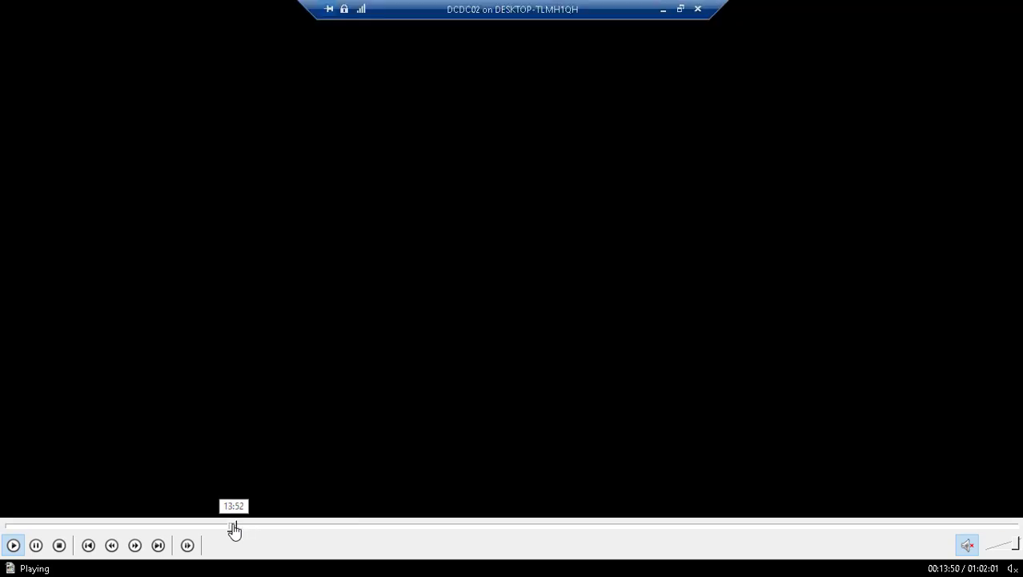
{"action": "left_click", "coordinate": [234, 528]}
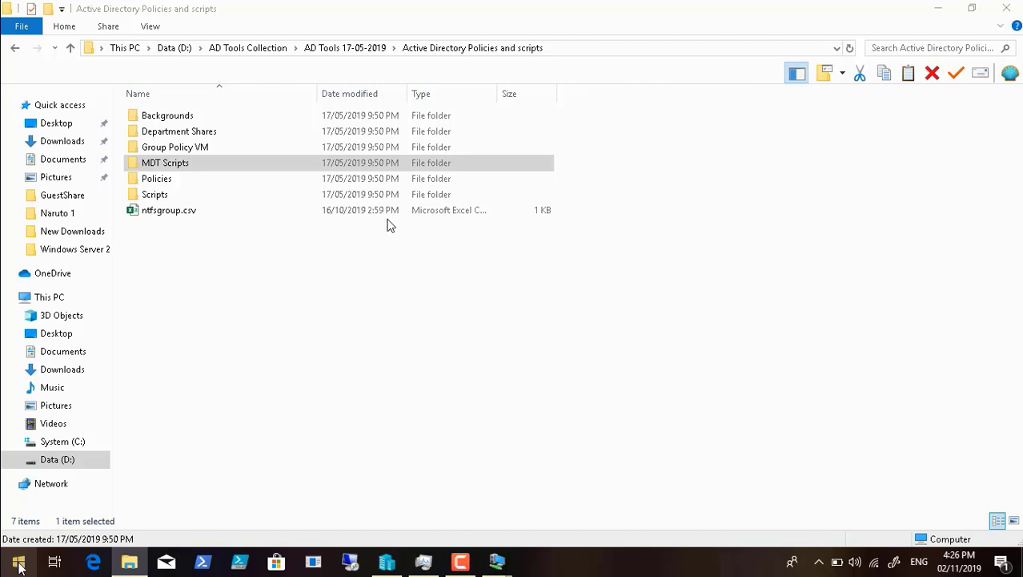
Step: Exit full-screen playback, pause Video7.mp4, and bring up the Zero Touch Installation diagram for review
{"action": "double_click", "coordinate": [302, 257]}
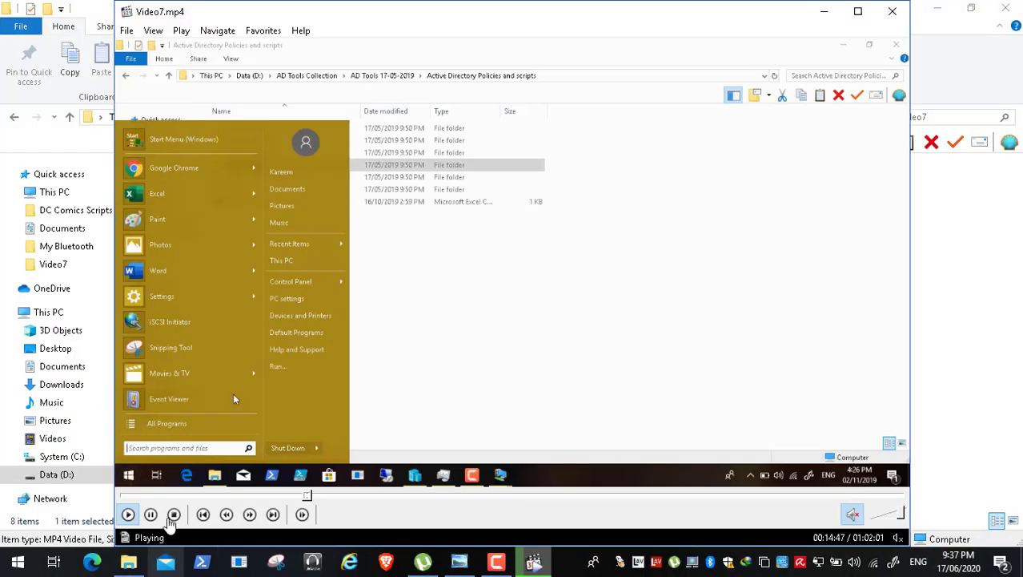
{"action": "left_click", "coordinate": [151, 514]}
{"action": "left_click", "coordinate": [455, 564]}
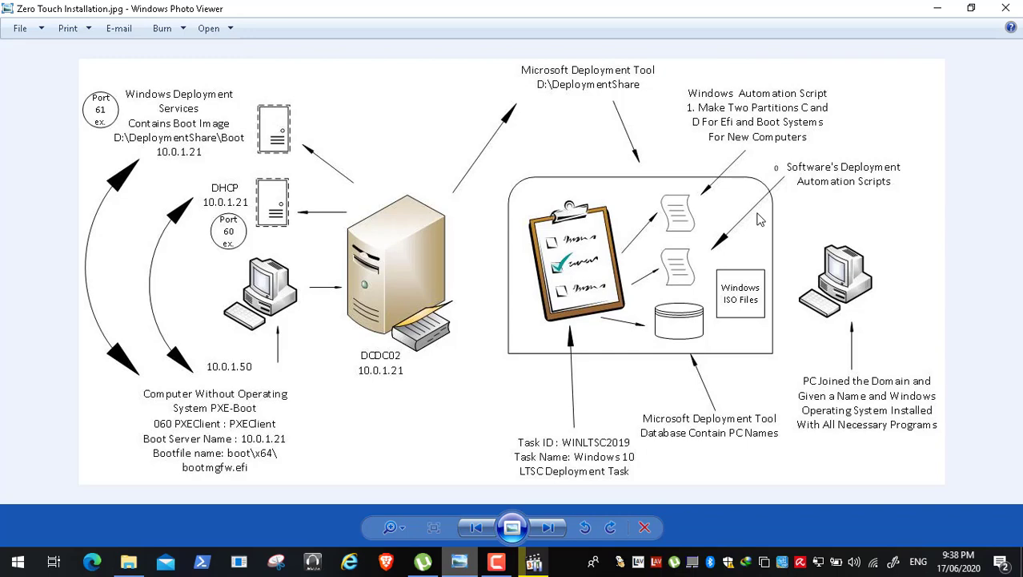
Step: Minimize the Zero Touch Installation diagram and resume Video7.mp4 in full screen
{"action": "left_click", "coordinate": [940, 12]}
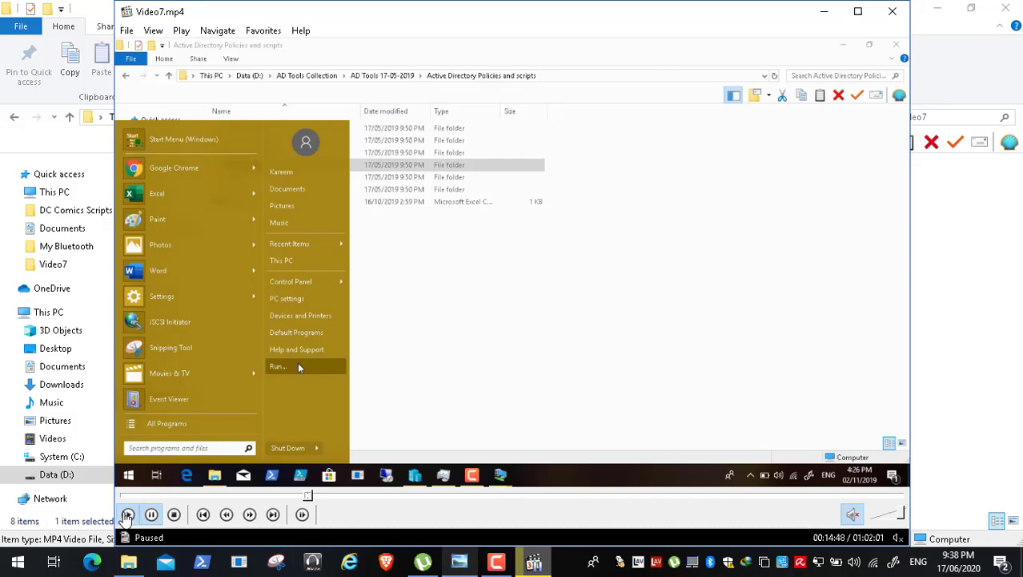
{"action": "left_click", "coordinate": [127, 514]}
{"action": "double_click", "coordinate": [359, 226]}
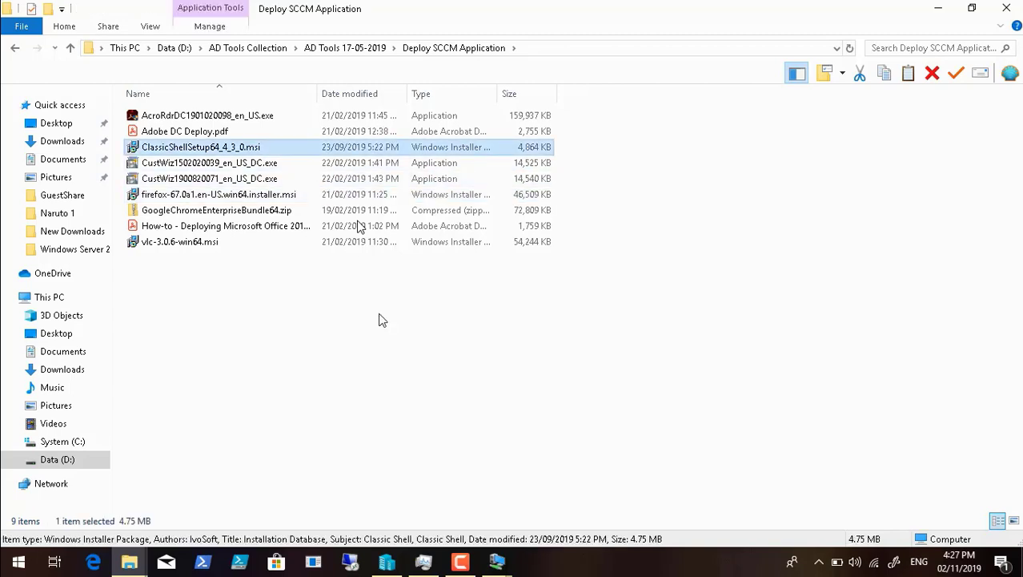
Step: Go up to the AD Tools 17-05-2019 folder and copy the Deploy SCCM Application folder
{"action": "left_click", "coordinate": [345, 49]}
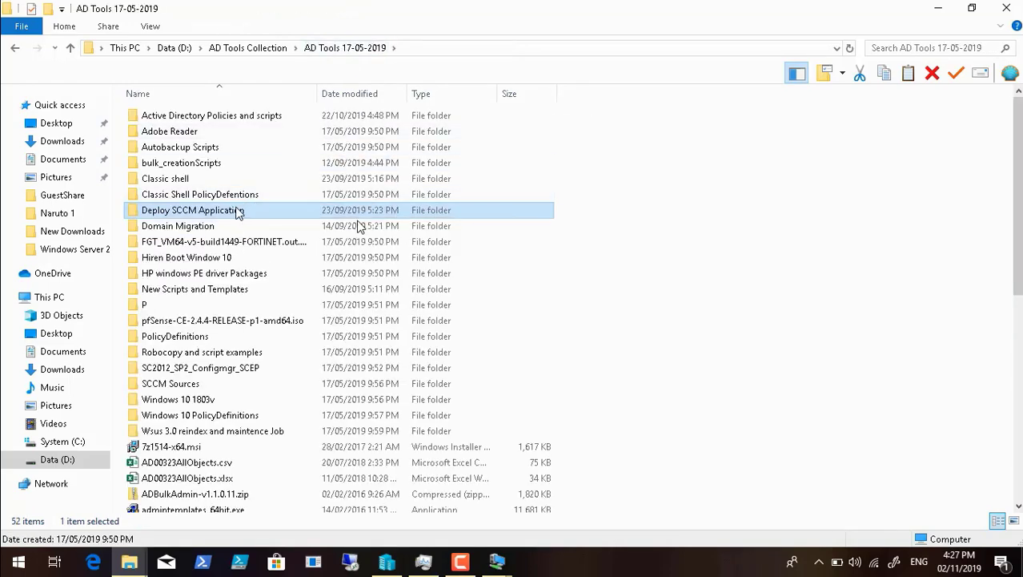
{"action": "right_click", "coordinate": [238, 211]}
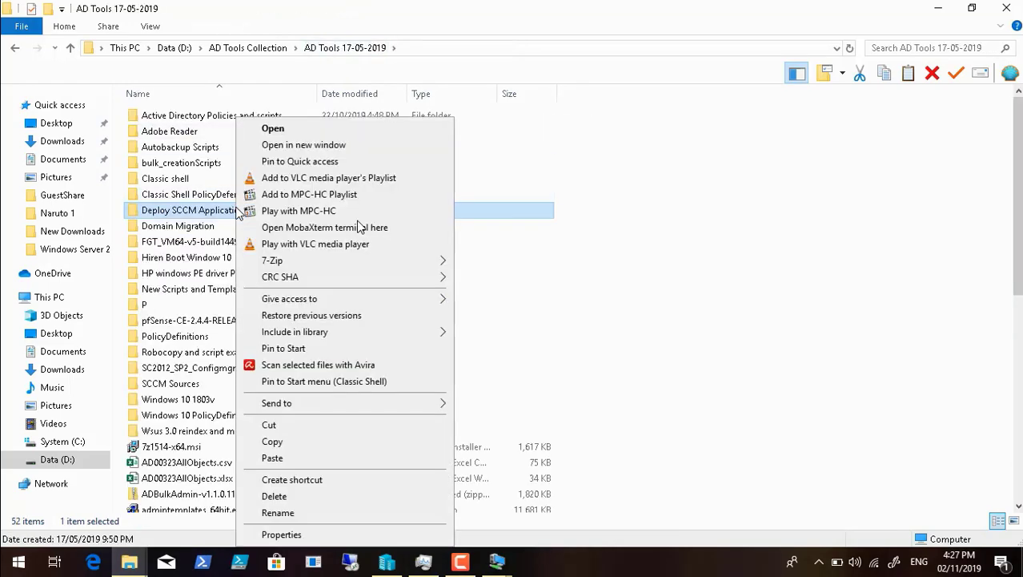
{"action": "left_click", "coordinate": [296, 441]}
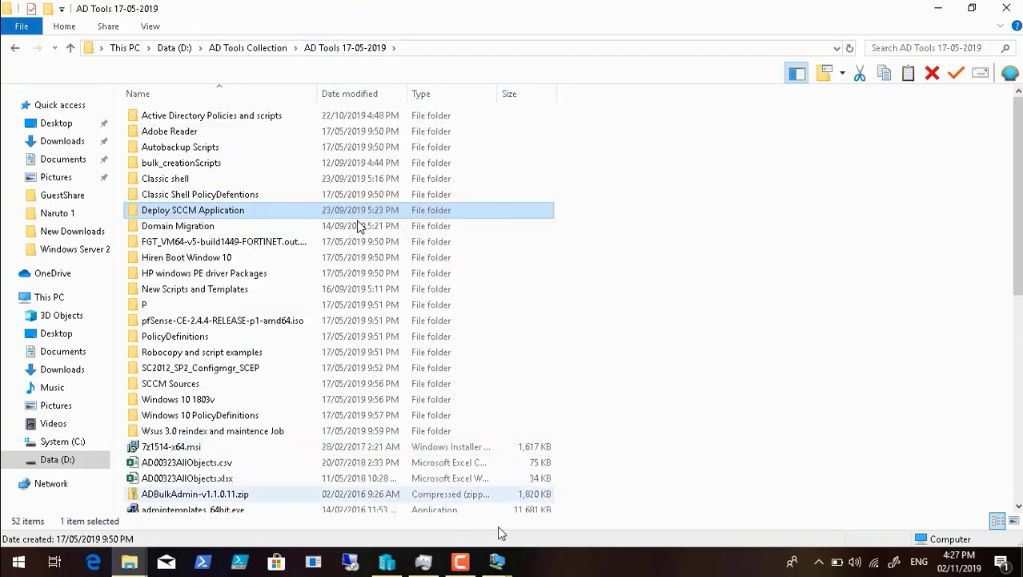
Step: Close the Active Directory Policies and scripts and AD Tools 17-05-2019 folder windows
{"action": "left_click", "coordinate": [129, 561]}
{"action": "left_click", "coordinate": [102, 496]}
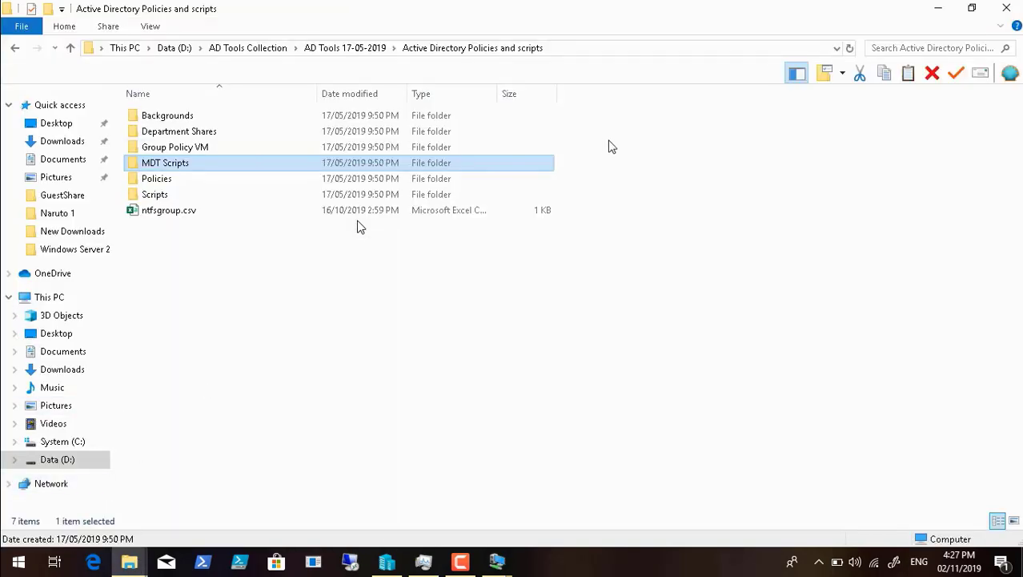
{"action": "left_click", "coordinate": [1011, 13]}
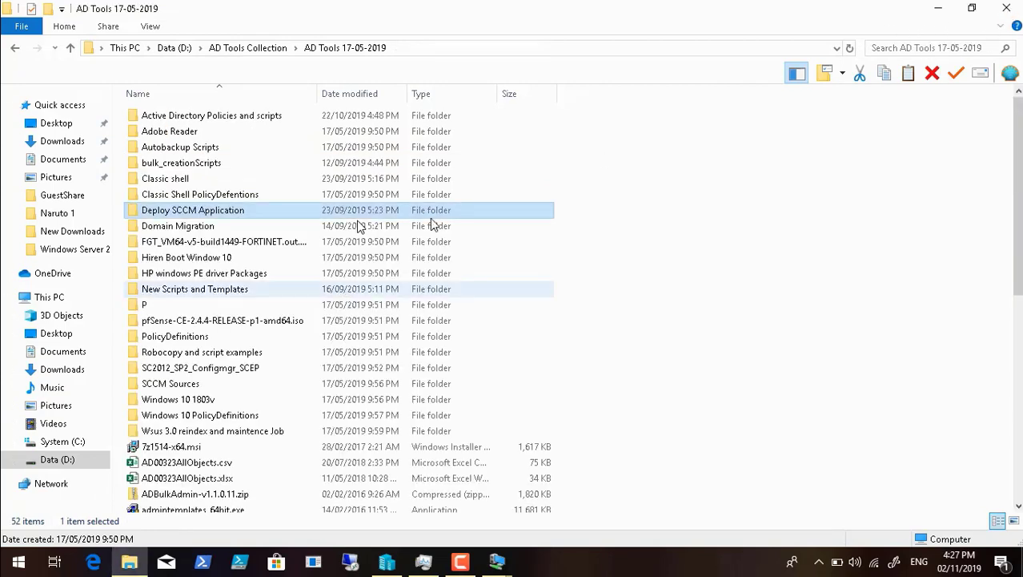
{"action": "left_click", "coordinate": [1011, 12]}
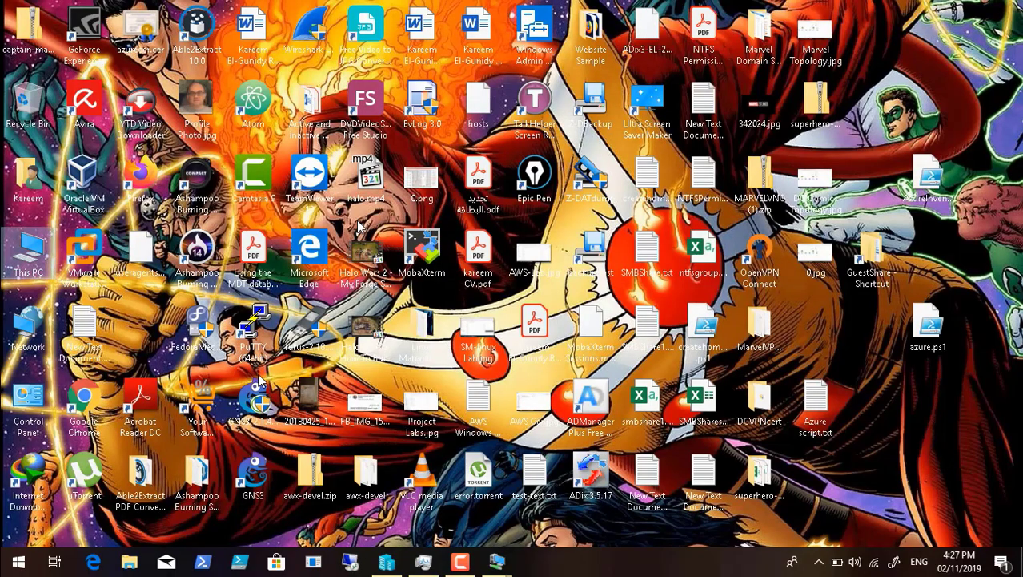
Step: Open the network share \\10.0.1.21\d$ and paste the copied Deploy SCCM Application folder into it
{"action": "left_click", "coordinate": [18, 561]}
{"action": "left_click", "coordinate": [238, 425]}
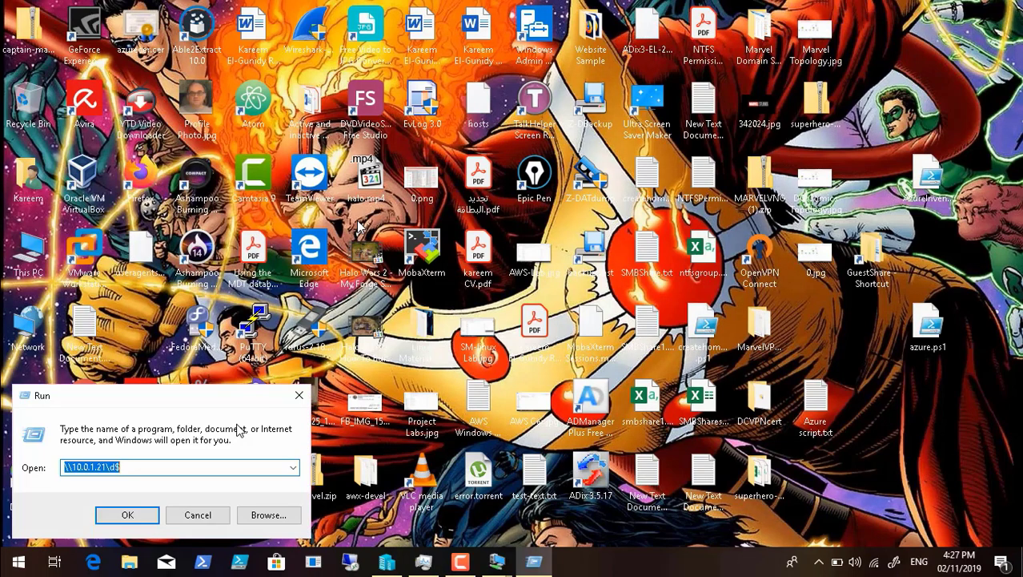
{"action": "left_click", "coordinate": [140, 515]}
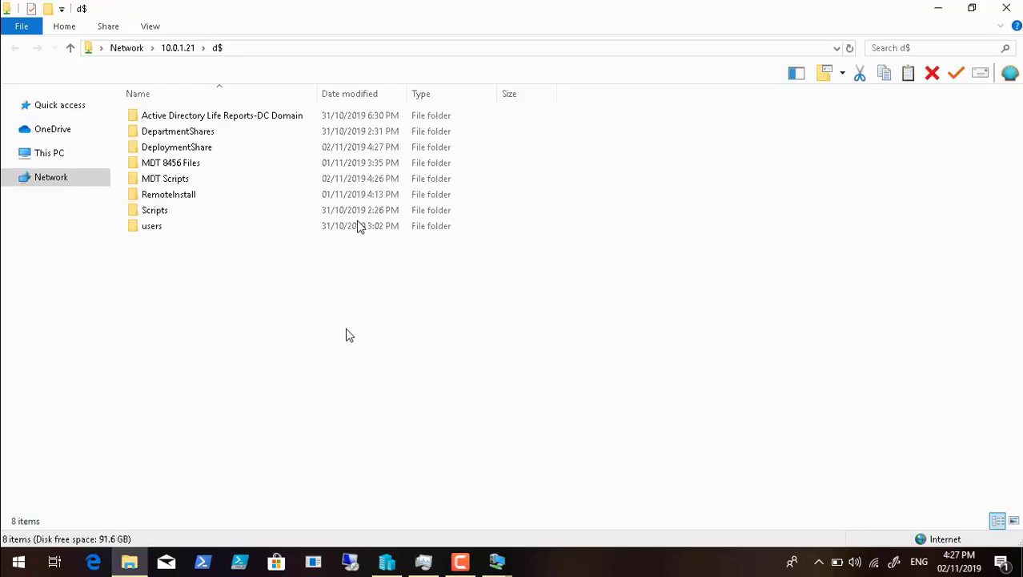
{"action": "right_click", "coordinate": [247, 310]}
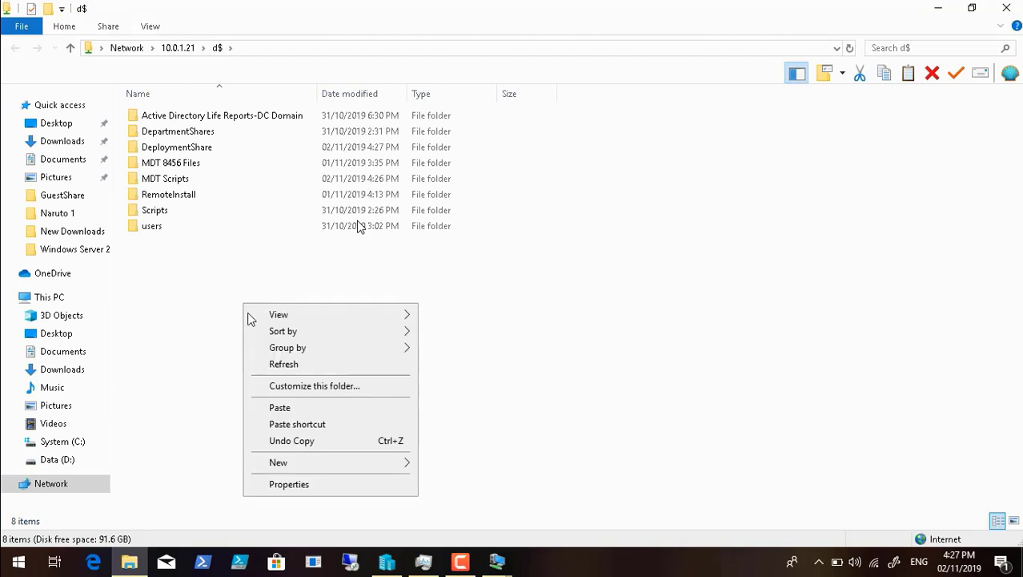
{"action": "left_click", "coordinate": [288, 407]}
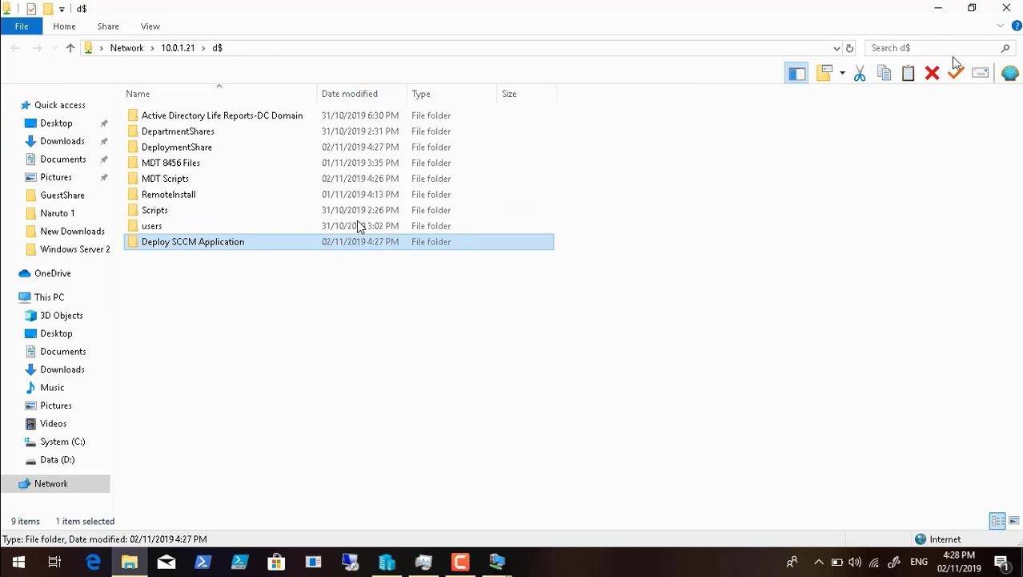
Step: Close the d$ share window and switch to the DCDC02 virtual machine's connection window
{"action": "left_click", "coordinate": [1006, 8]}
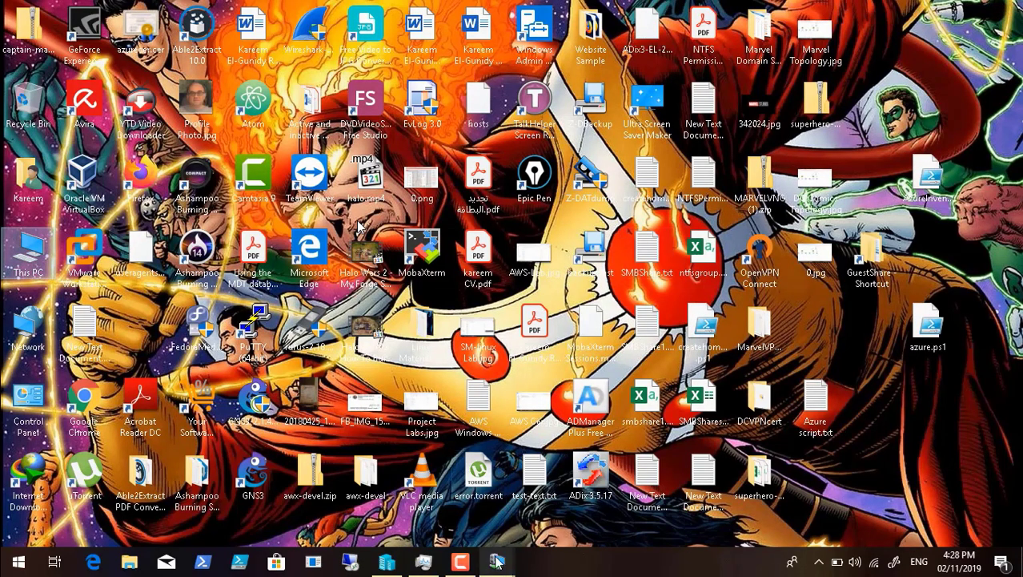
{"action": "mouse_move", "coordinate": [497, 561]}
{"action": "left_click", "coordinate": [581, 498]}
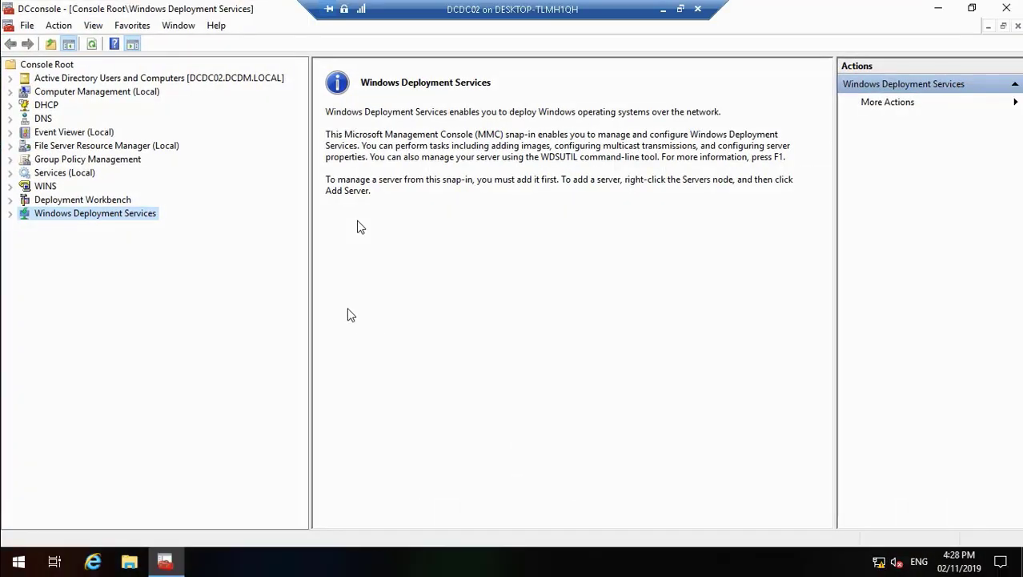
Step: Expand the DCDC02.DCDM.LOCAL server under Windows Deployment Services and the Deployment Shares under Deployment Workbench in DCconsole
{"action": "left_click", "coordinate": [10, 214]}
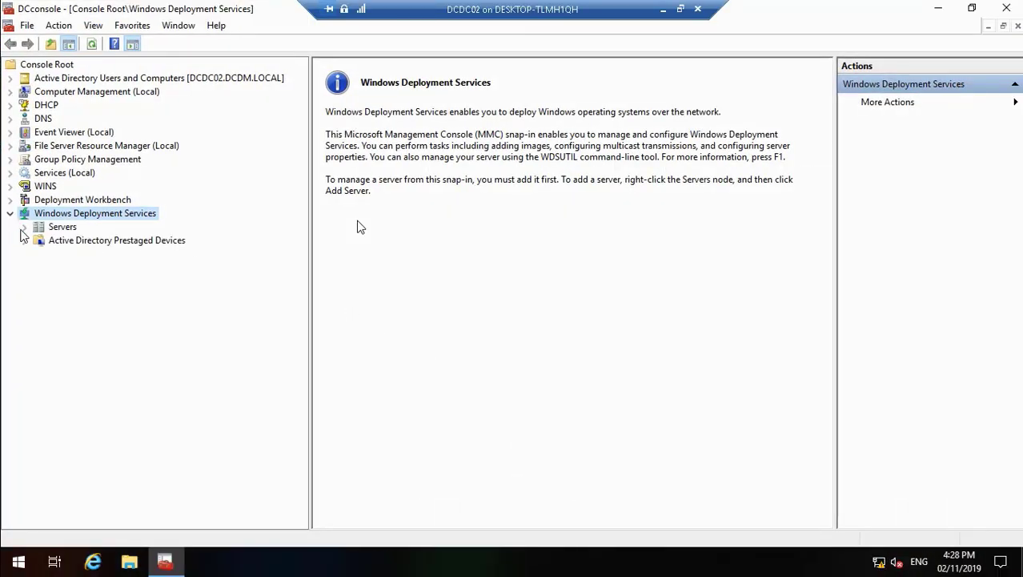
{"action": "left_click", "coordinate": [24, 227]}
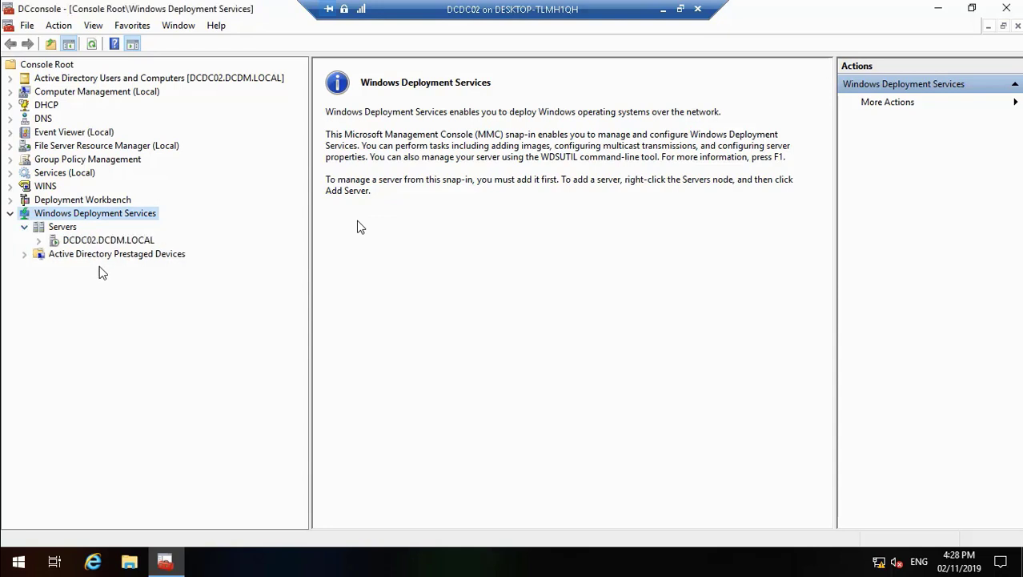
{"action": "left_click", "coordinate": [38, 240]}
{"action": "left_click", "coordinate": [10, 199]}
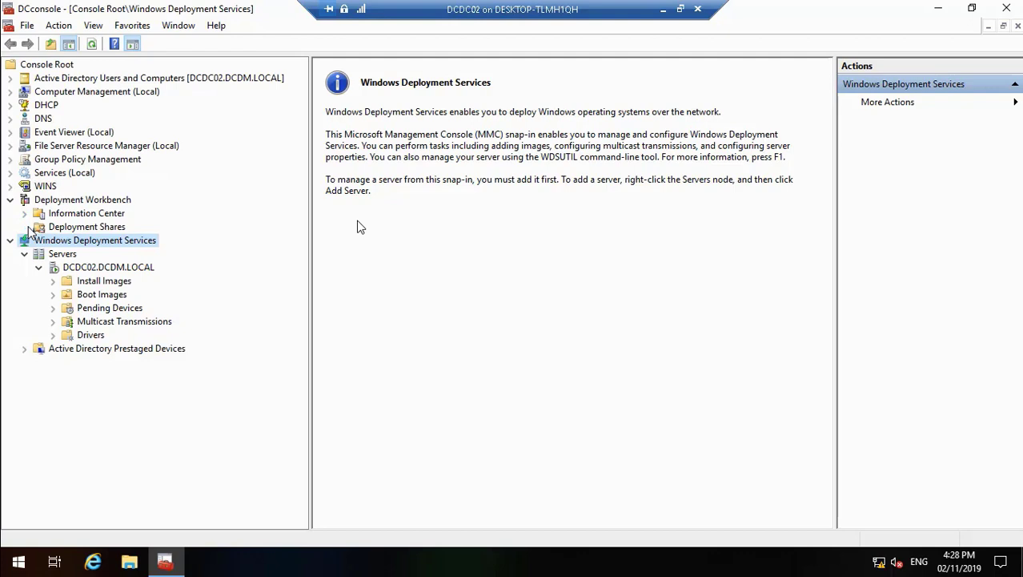
{"action": "left_click", "coordinate": [26, 226]}
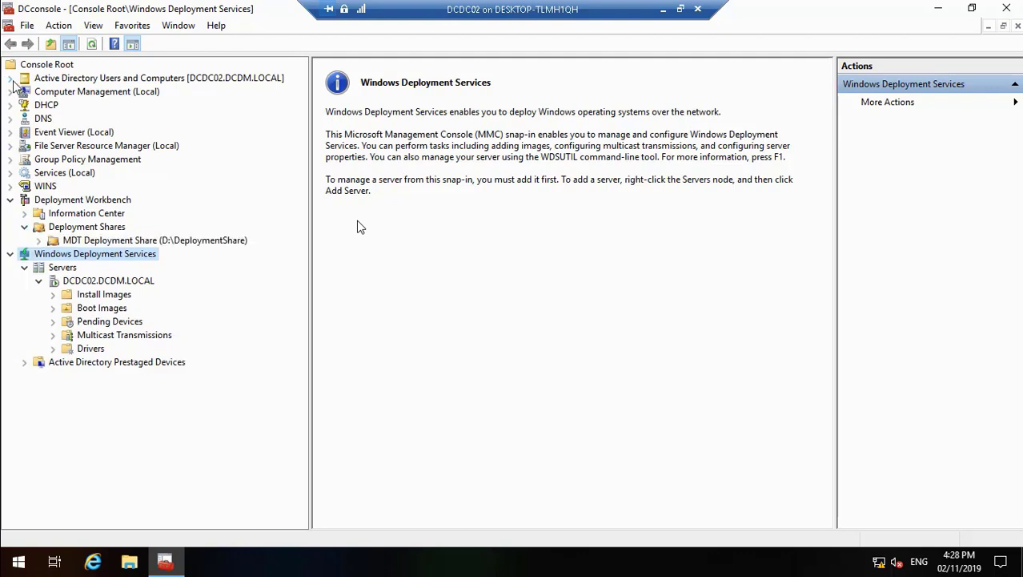
Step: Open the properties of the MDT Deploy User account in the DCSH Admins unit of the DCDM.LOCAL domain
{"action": "left_click", "coordinate": [11, 78]}
{"action": "left_click", "coordinate": [24, 105]}
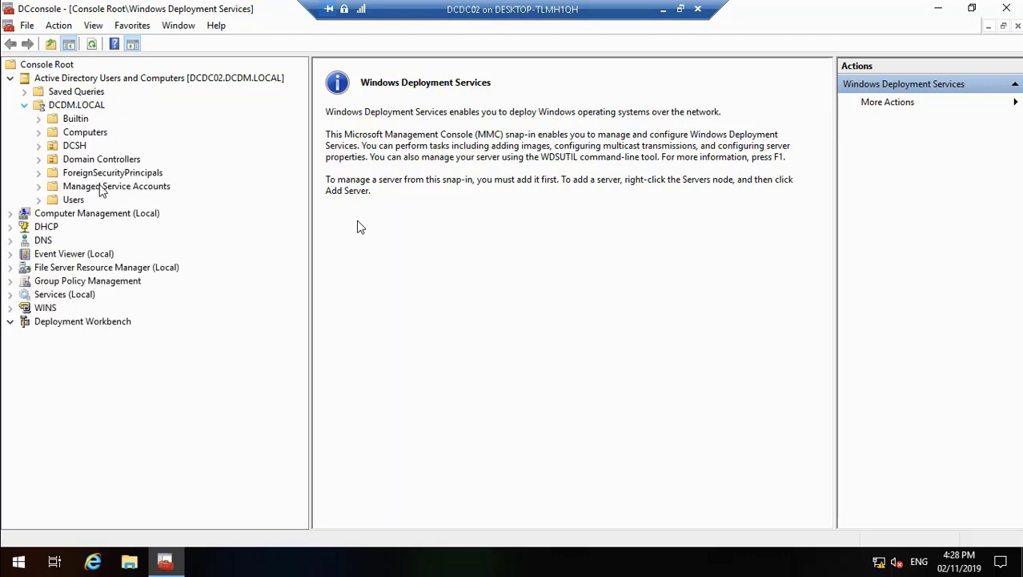
{"action": "left_click", "coordinate": [39, 145]}
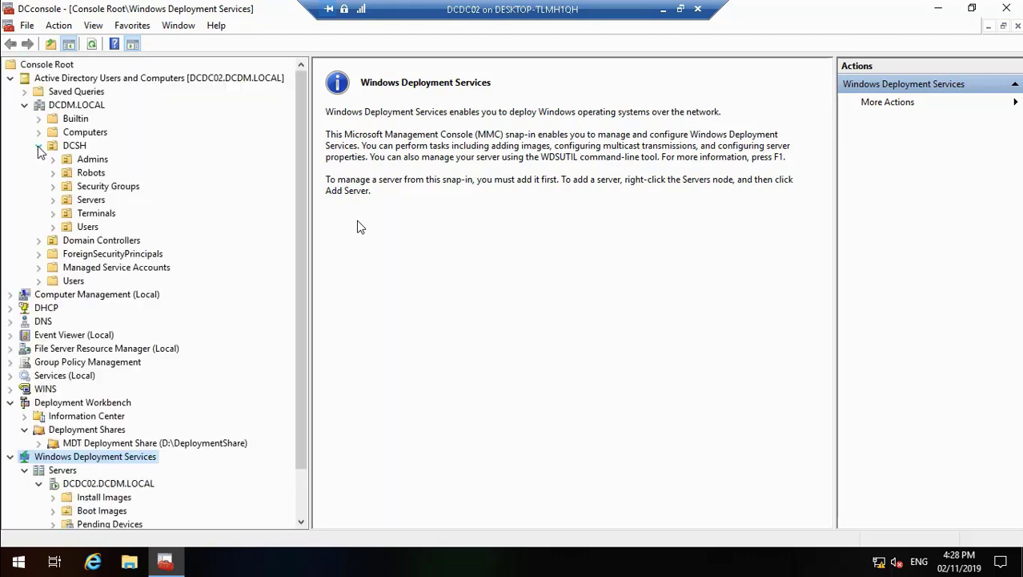
{"action": "left_click", "coordinate": [91, 160]}
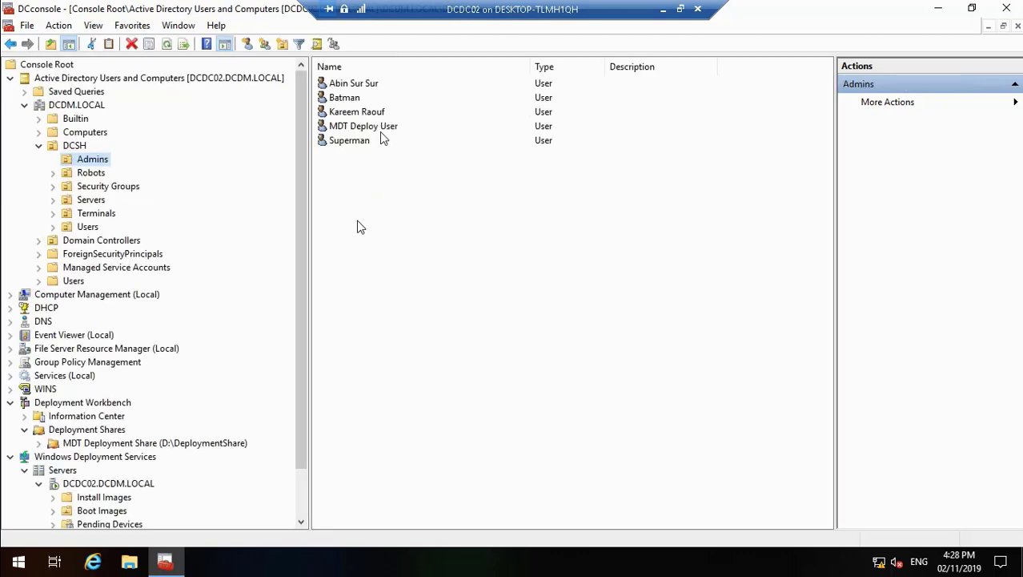
{"action": "left_click", "coordinate": [376, 129]}
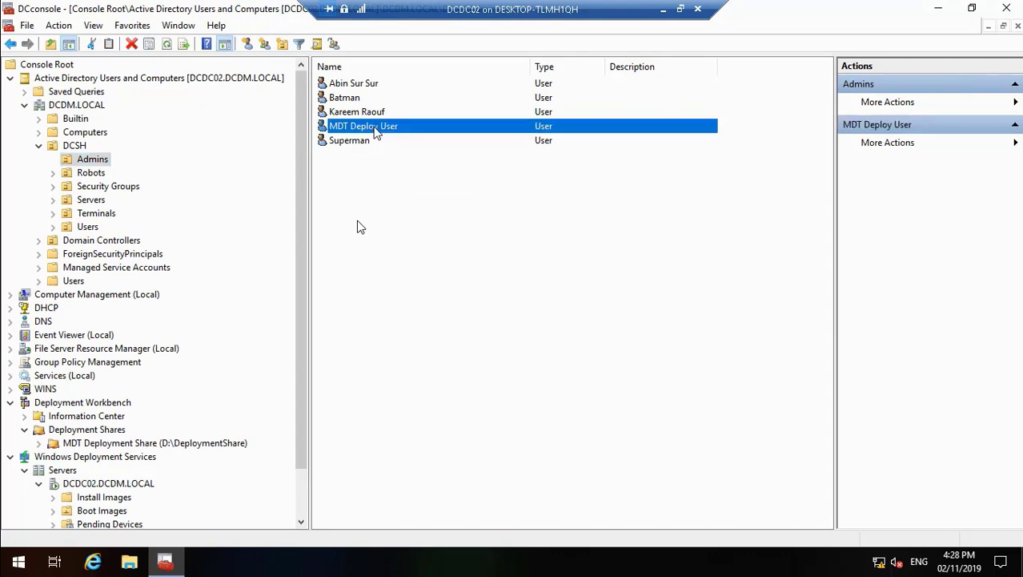
{"action": "double_click", "coordinate": [376, 130]}
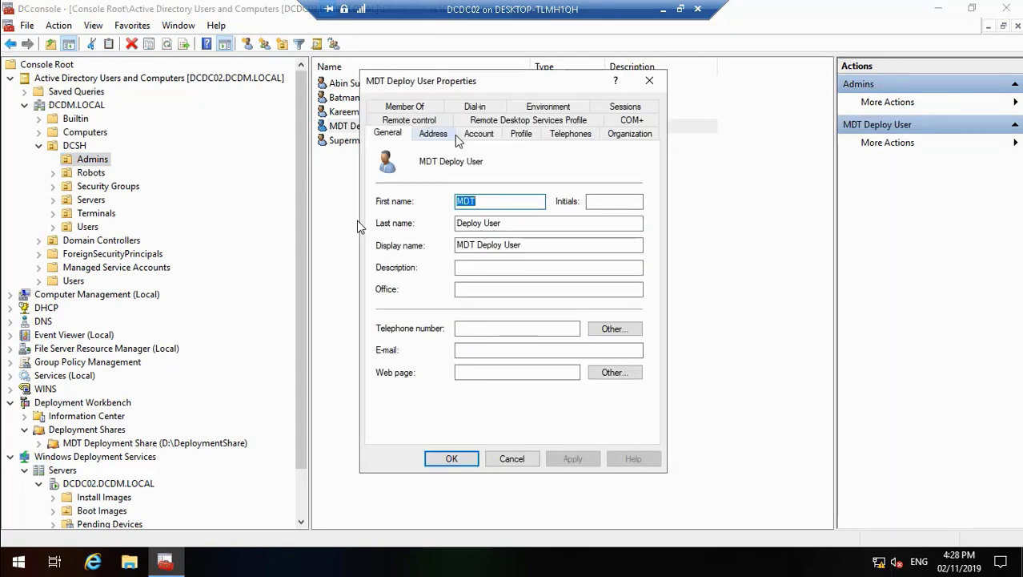
Step: Set the MDT Deploy User account's password to never expire and save the account properties
{"action": "left_click", "coordinate": [479, 133]}
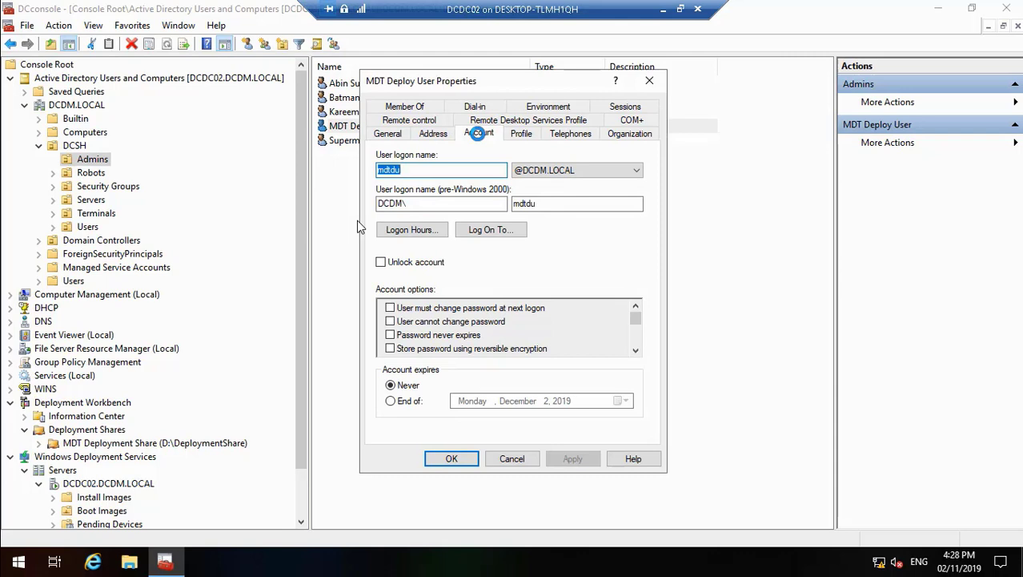
{"action": "left_click", "coordinate": [397, 334]}
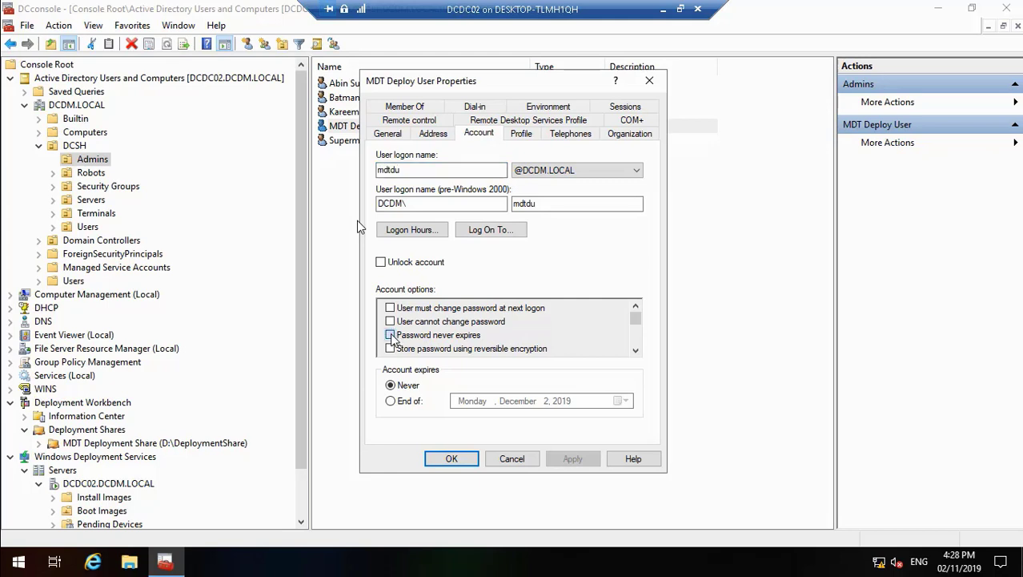
{"action": "left_click", "coordinate": [573, 459]}
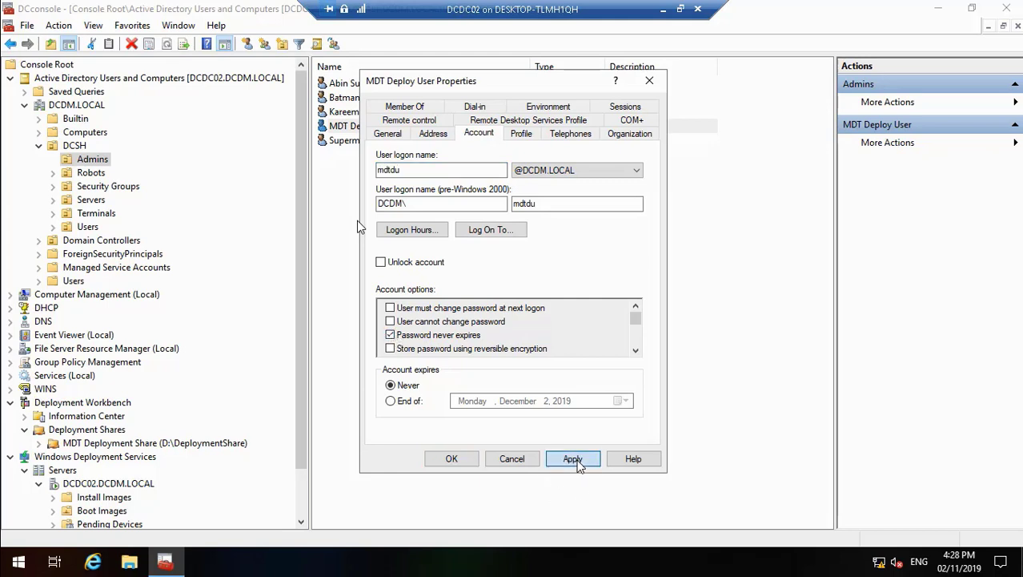
{"action": "left_click", "coordinate": [454, 459]}
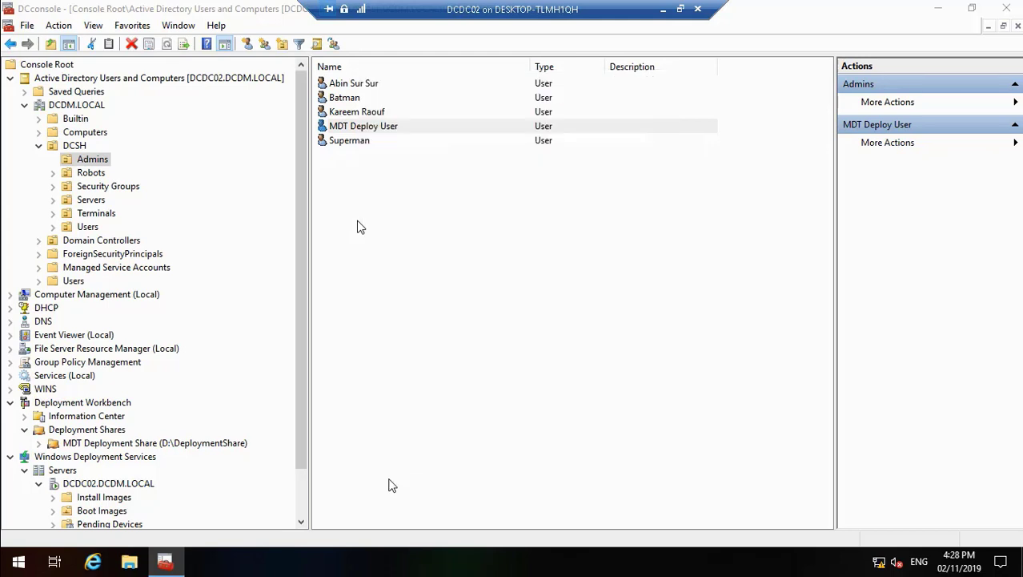
Step: Create a folder named Windows 10 LTSC 2019 under Task Sequences in the MDT Deployment Share
{"action": "scroll", "coordinate": [301, 519], "scroll_direction": "down", "scroll_amount": 2}
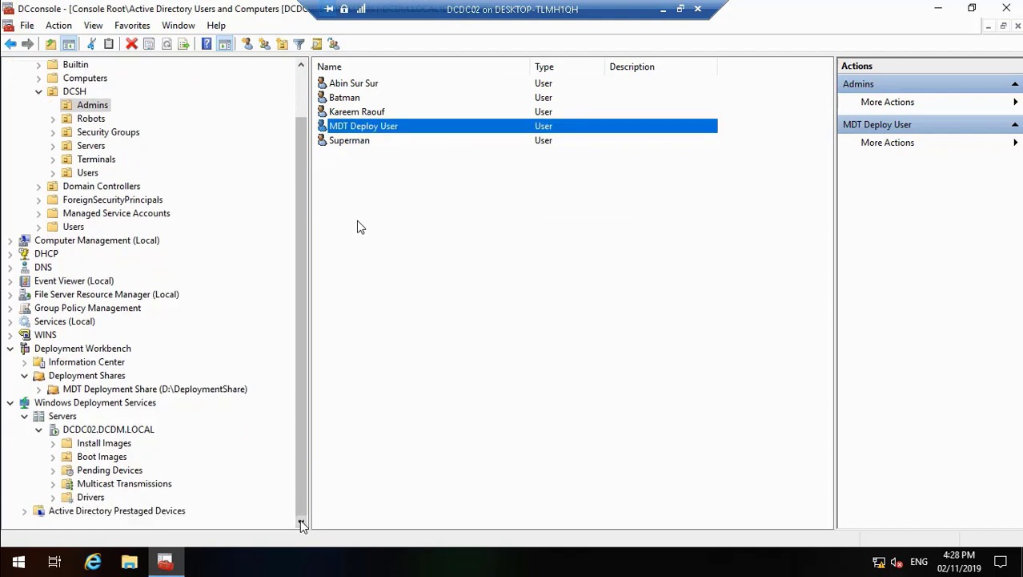
{"action": "left_click", "coordinate": [39, 389]}
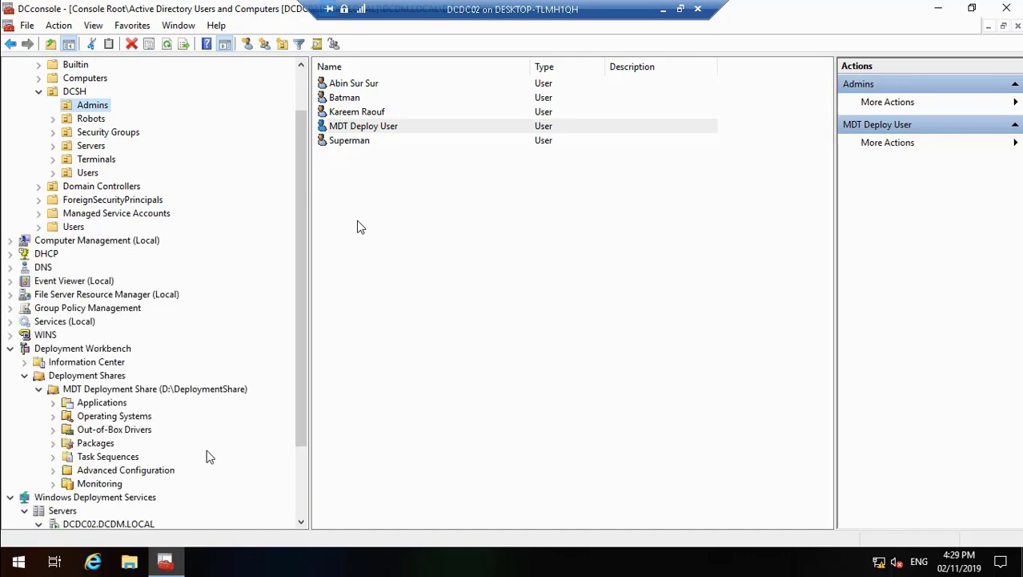
{"action": "scroll", "coordinate": [301, 519], "scroll_direction": "down", "scroll_amount": 3}
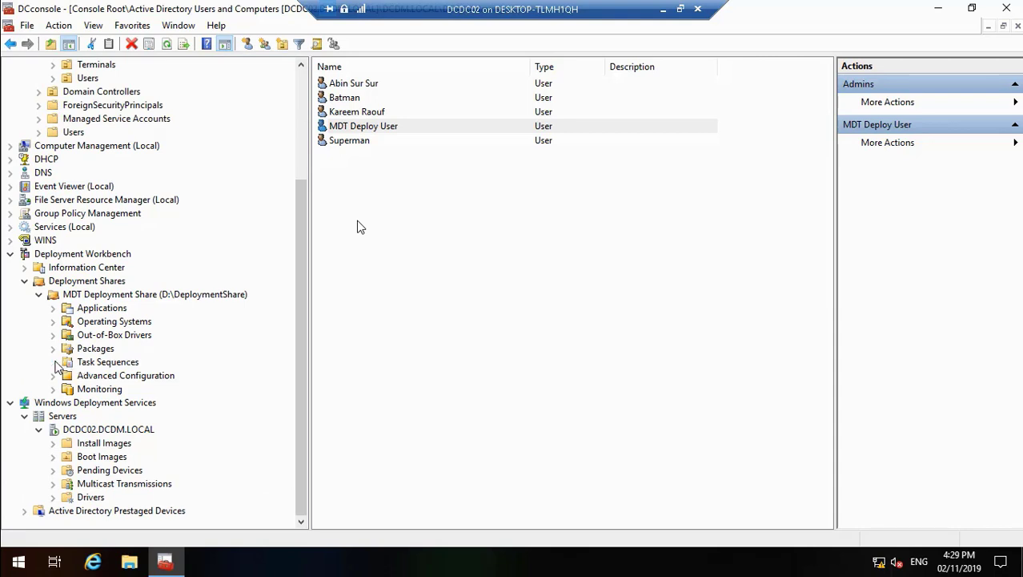
{"action": "left_click", "coordinate": [54, 362]}
{"action": "right_click", "coordinate": [94, 365]}
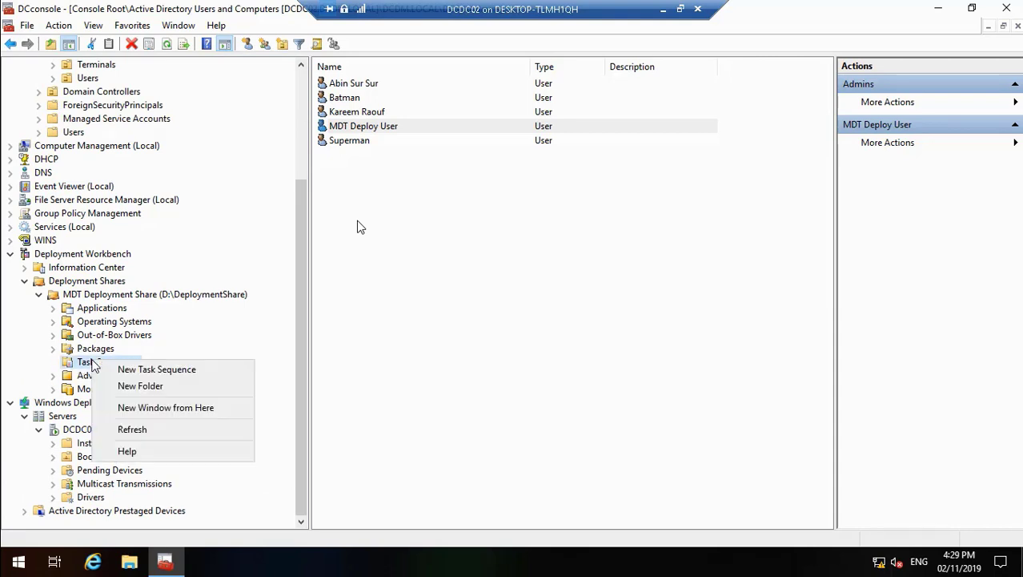
{"action": "left_click", "coordinate": [132, 390]}
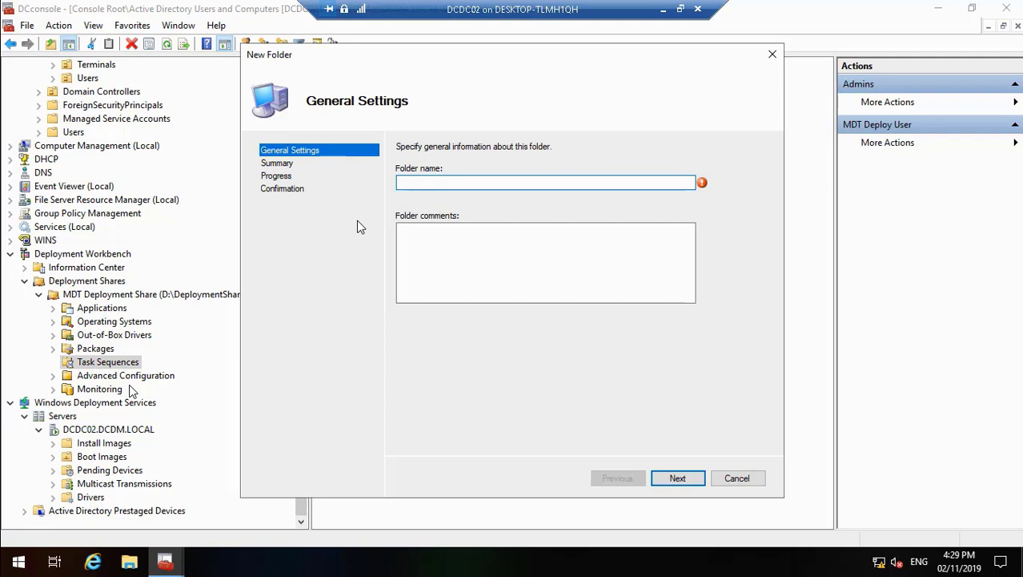
{"action": "type", "text": "Windows 10"}
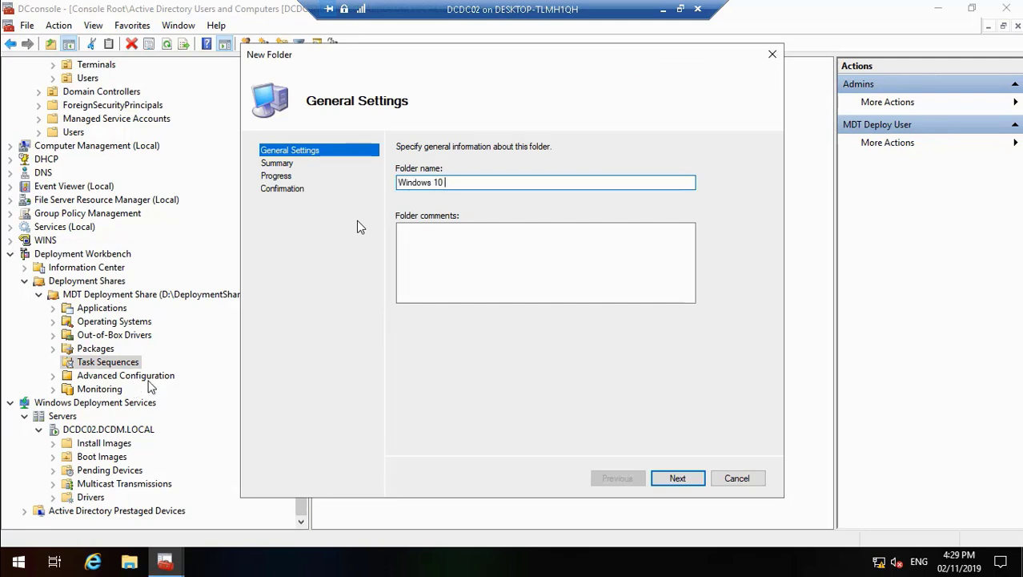
{"action": "type", "text": " LTSC 2019"}
{"action": "left_click", "coordinate": [686, 478]}
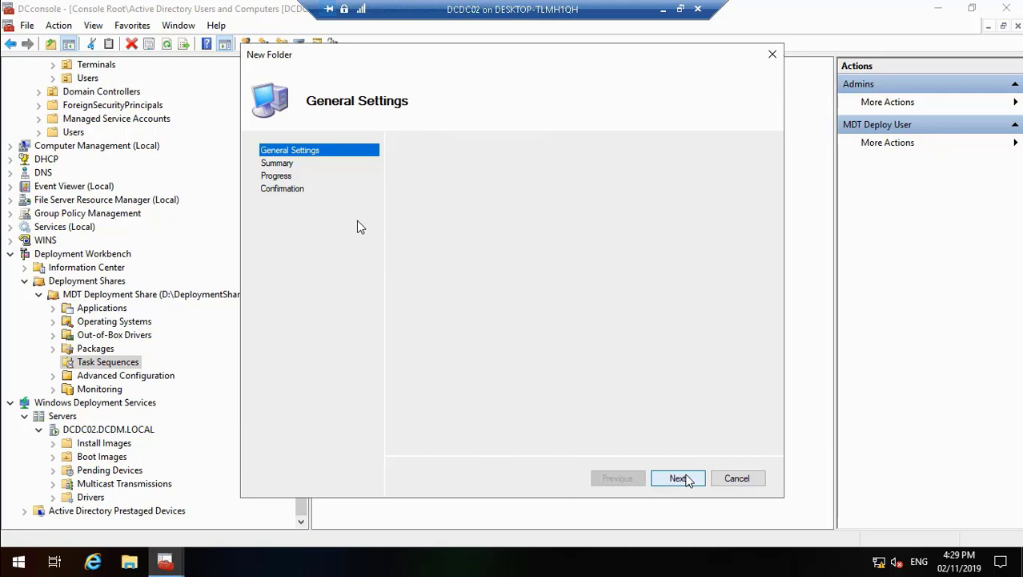
{"action": "left_click", "coordinate": [686, 478]}
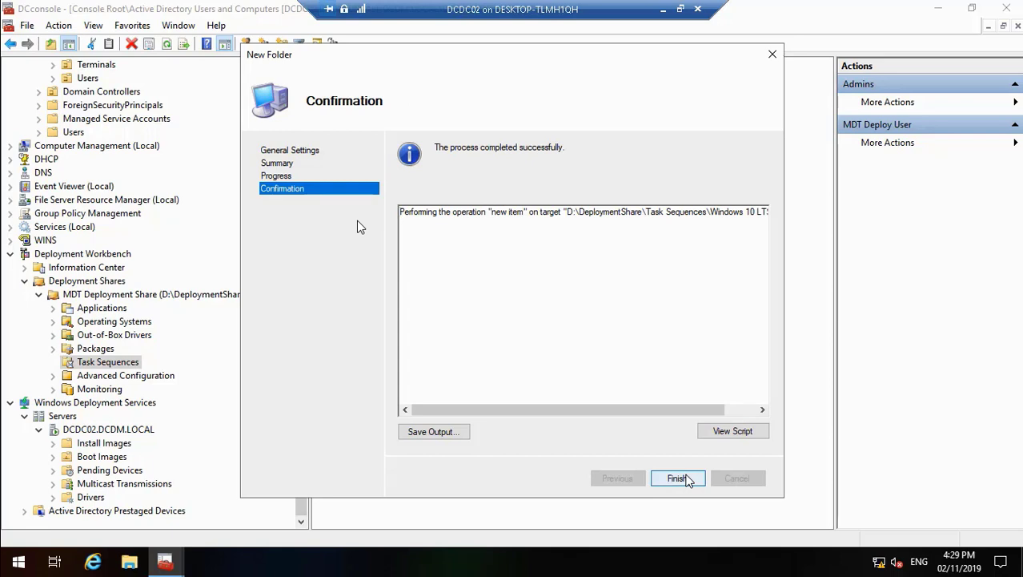
{"action": "left_click", "coordinate": [678, 478]}
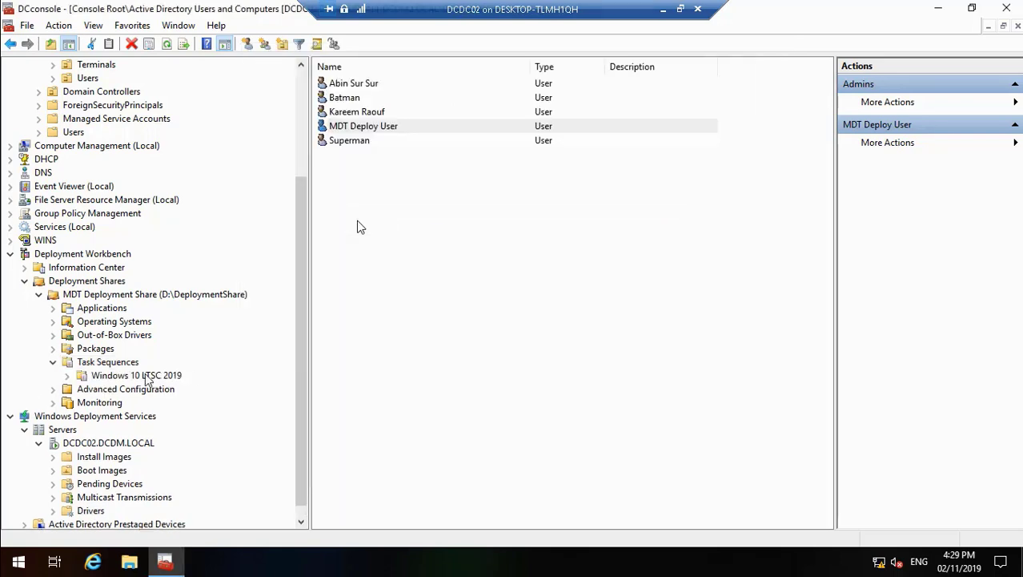
Step: Start a new task sequence in the Windows 10 LTSC 2019 folder with the ID WINLTSC2019
{"action": "right_click", "coordinate": [147, 379]}
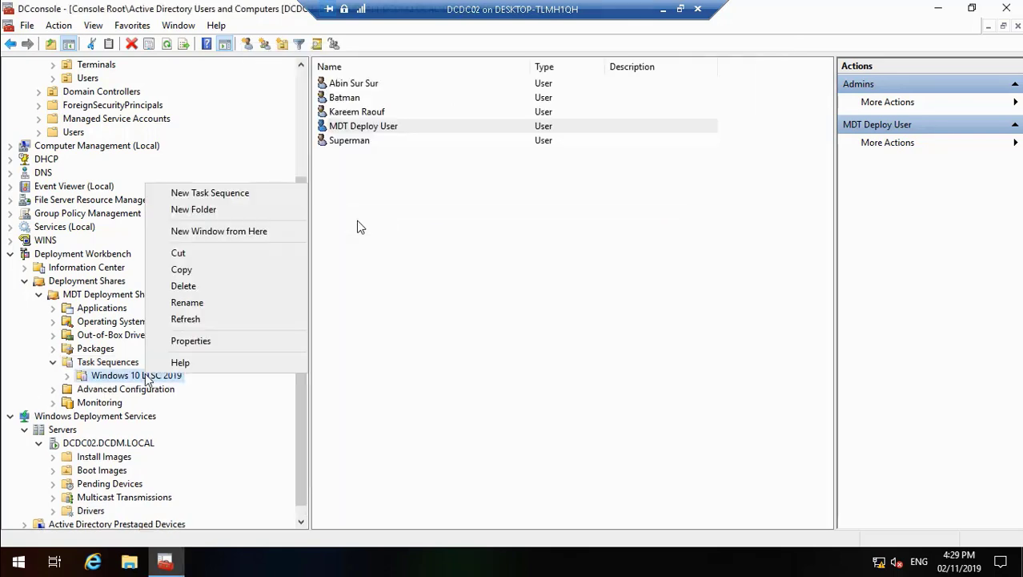
{"action": "left_click", "coordinate": [232, 192]}
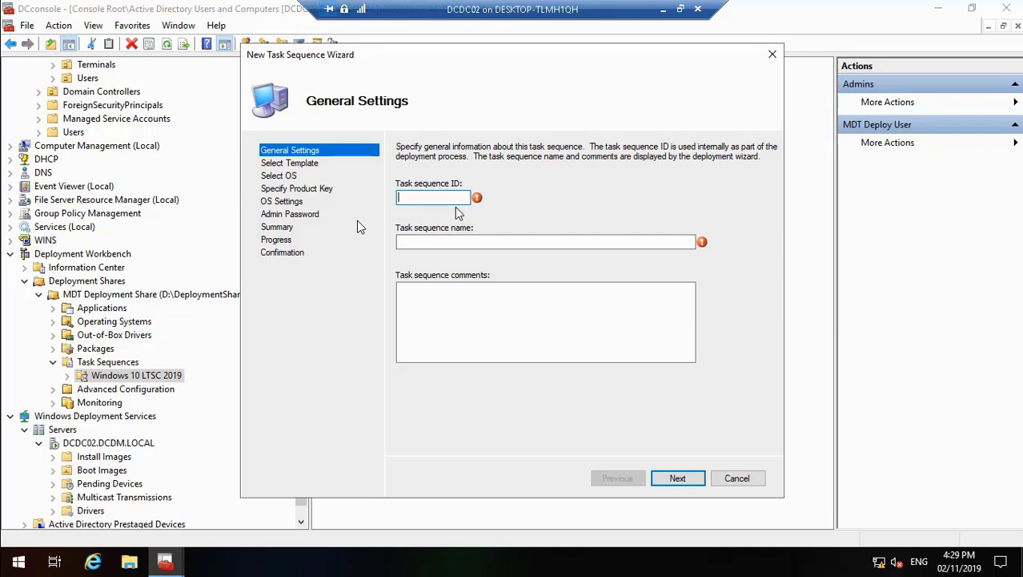
{"action": "type", "text": "win"}
{"action": "key", "text": "BackSpace"}
{"action": "key", "text": "BackSpace"}
{"action": "key", "text": "BackSpace"}
{"action": "type", "text": "win"}
{"action": "key", "text": "BackSpace"}
{"action": "key", "text": "BackSpace"}
{"action": "key", "text": "BackSpace"}
{"action": "type", "text": "wi"}
{"action": "key", "text": "BackSpace"}
{"action": "key", "text": "BackSpace"}
{"action": "type", "text": "WIN"}
Step: Name the task sequence Windows 10 LTSC 2019 Deployment Task, leave its comments empty and accept the general settings
{"action": "left_click", "coordinate": [426, 241]}
{"action": "type", "text": "wINDOW"}
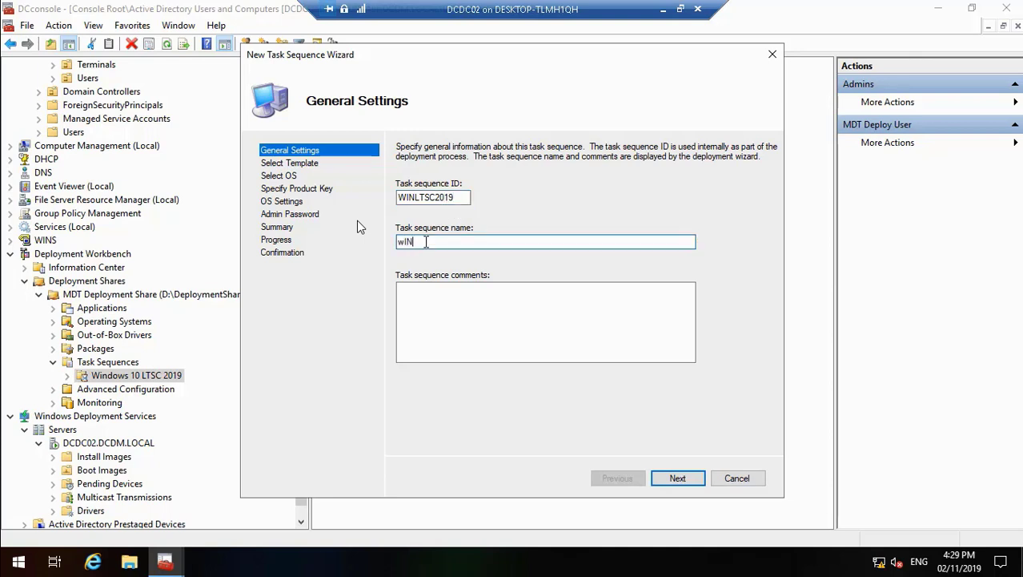
{"action": "key", "text": "BackSpace"}
{"action": "key", "text": "BackSpace"}
{"action": "key", "text": "BackSpace"}
{"action": "key", "text": "BackSpace"}
{"action": "key", "text": "BackSpace"}
{"action": "type", "text": "W"}
{"action": "key", "text": "BackSpace"}
{"action": "type", "text": "windows"}
{"action": "key", "text": "BackSpace"}
{"action": "key", "text": "BackSpace"}
{"action": "type", "text": "Windows 10 LTSC 2019 Dep"}
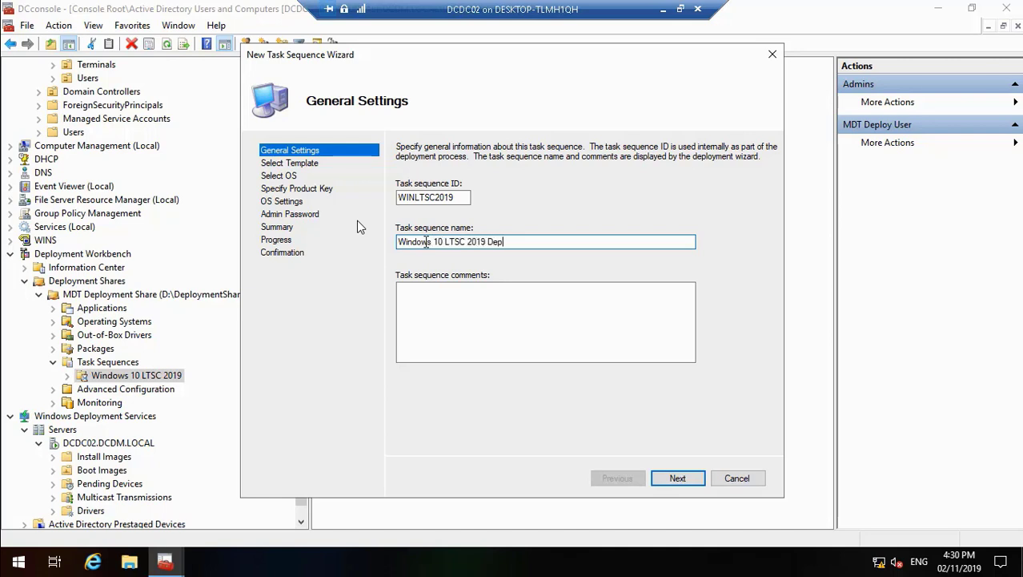
{"action": "type", "text": "oyment Task"}
{"action": "left_click", "coordinate": [489, 299]}
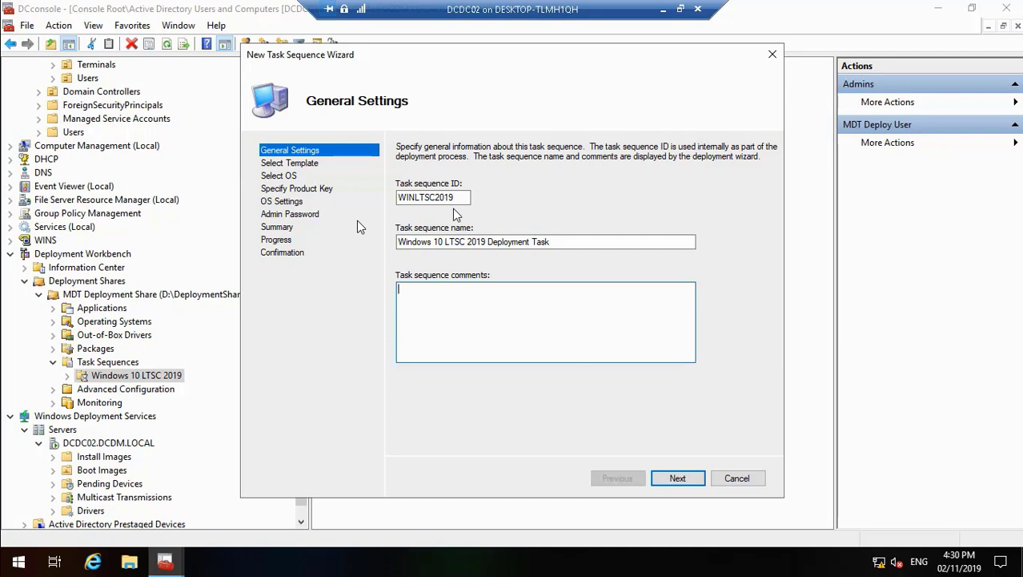
{"action": "left_click", "coordinate": [679, 478]}
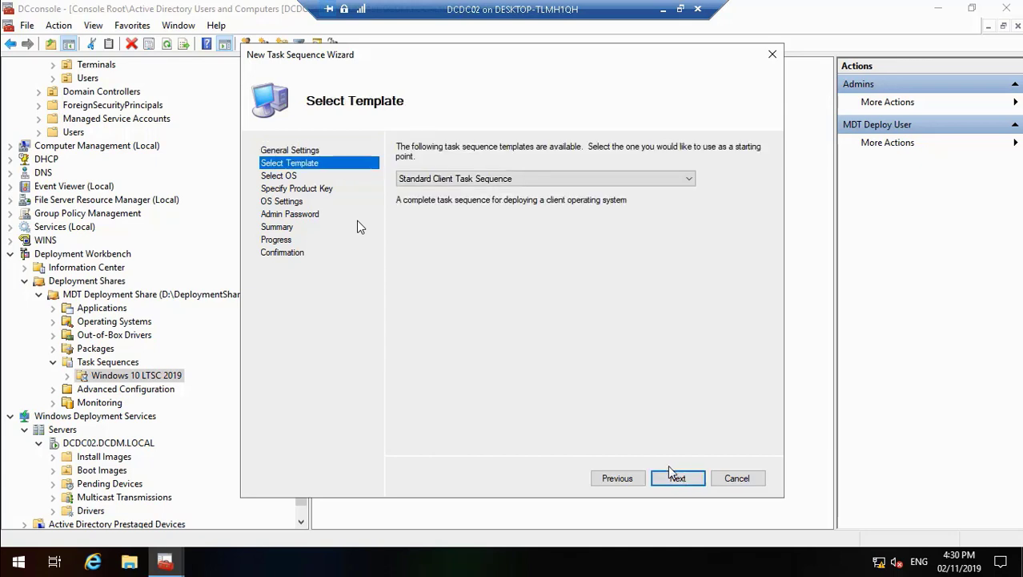
{"action": "left_click", "coordinate": [37, 545]}
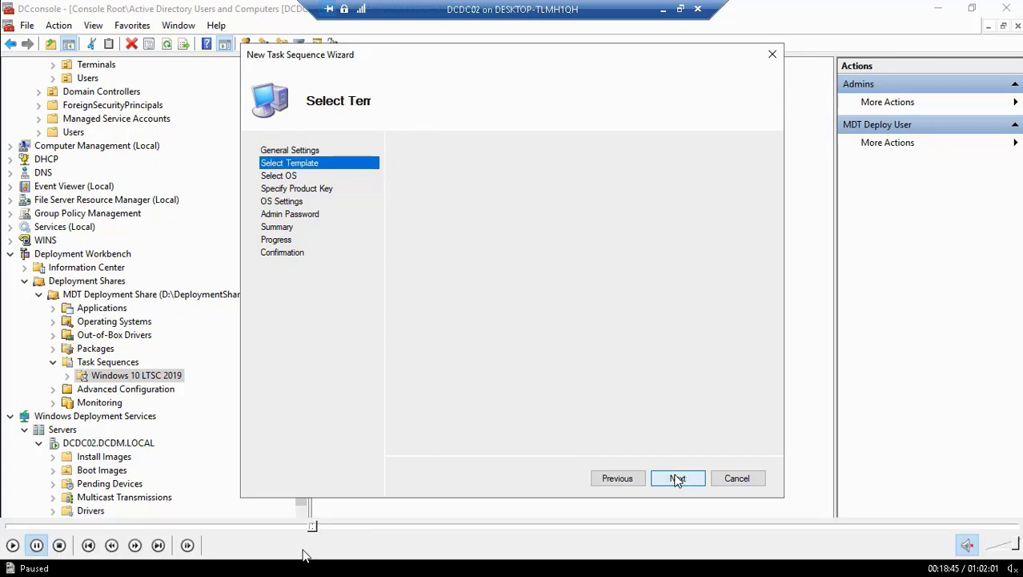
{"action": "left_click", "coordinate": [311, 526]}
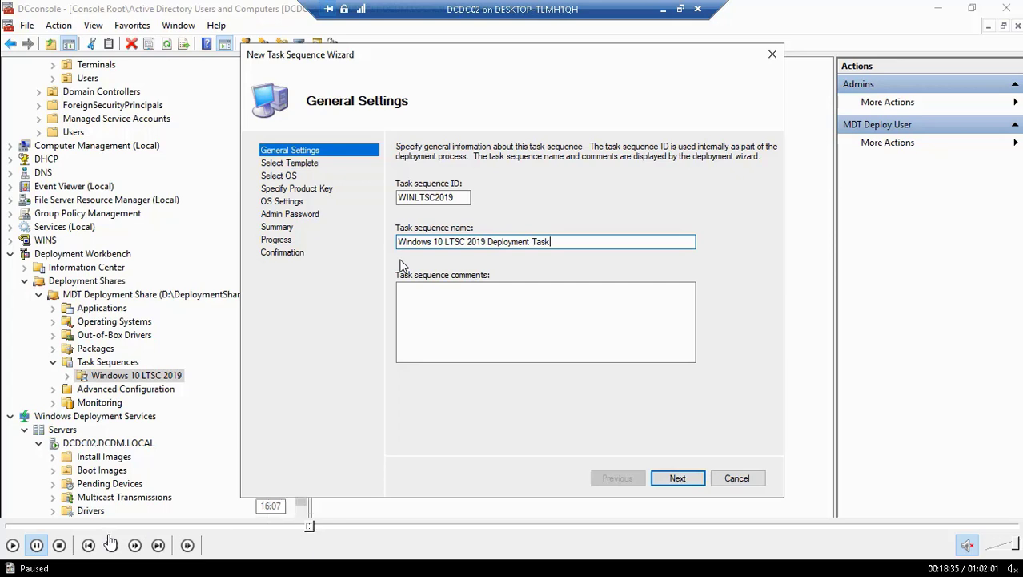
{"action": "left_click", "coordinate": [13, 546]}
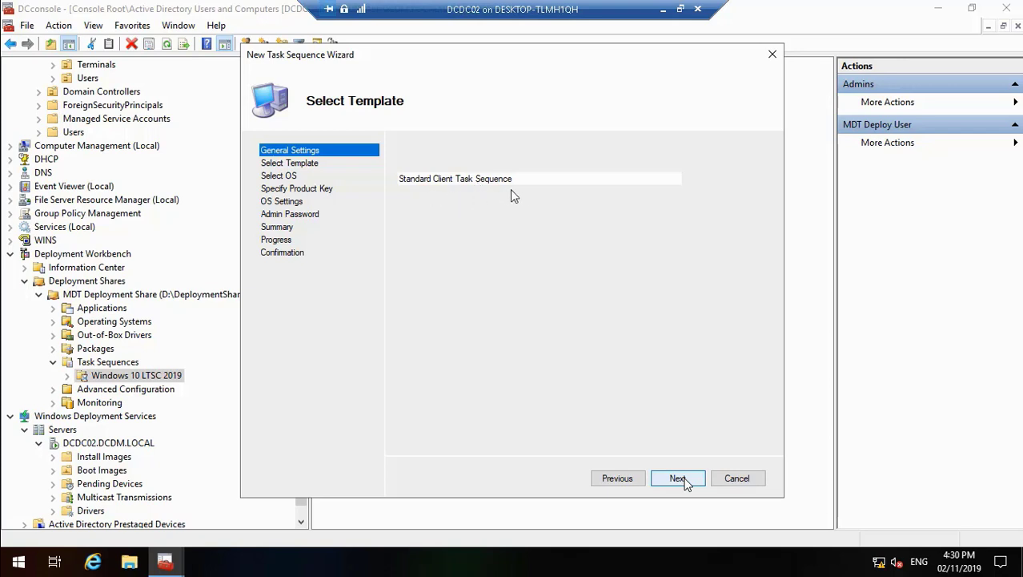
{"action": "mouse_move", "coordinate": [68, 526]}
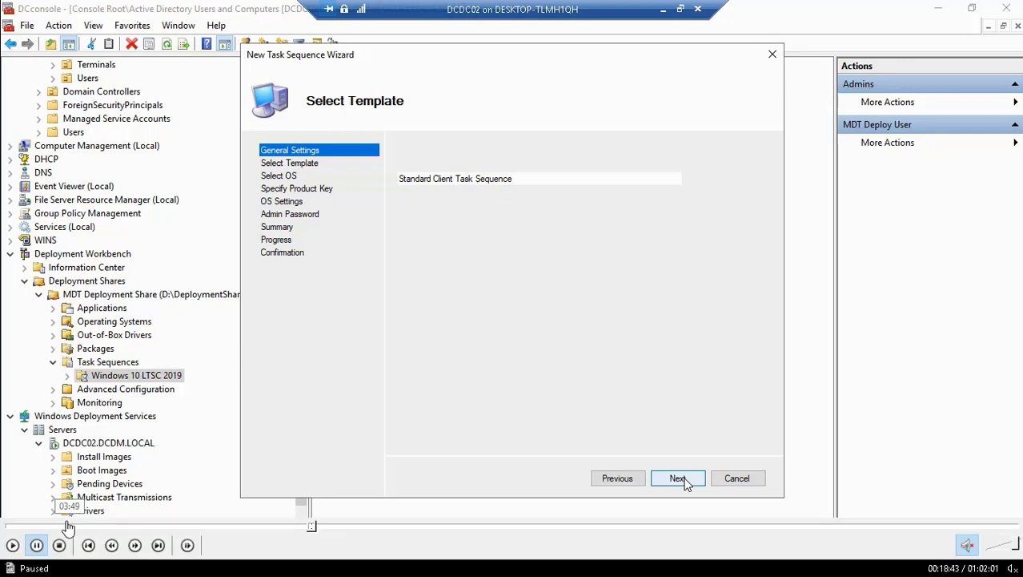
{"action": "left_click", "coordinate": [13, 546]}
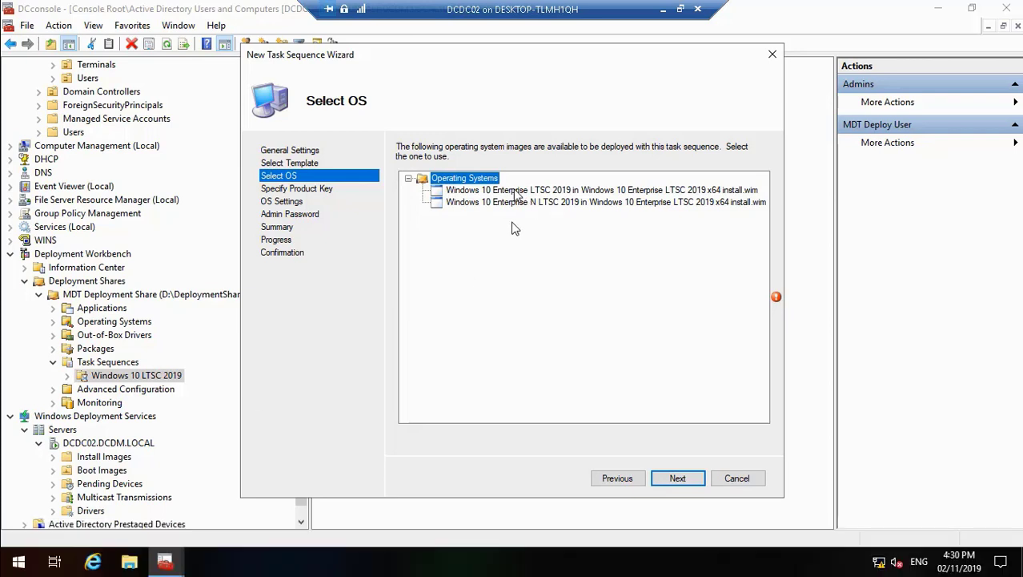
Step: Choose the Windows 10 Enterprise LTSC 2019 x64 image (not the N edition) and continue without specifying a product key
{"action": "left_click", "coordinate": [506, 191]}
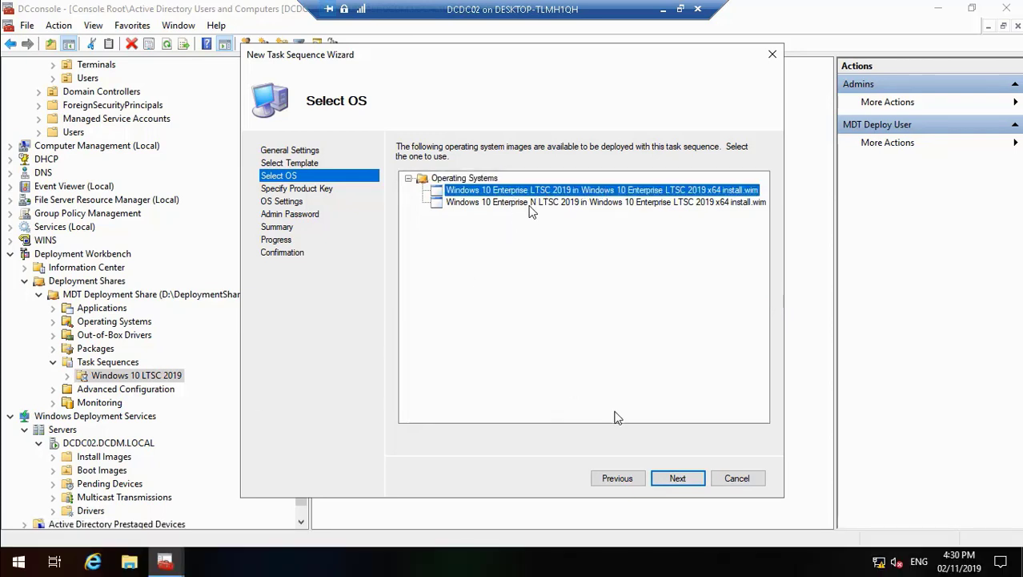
{"action": "left_click", "coordinate": [677, 480]}
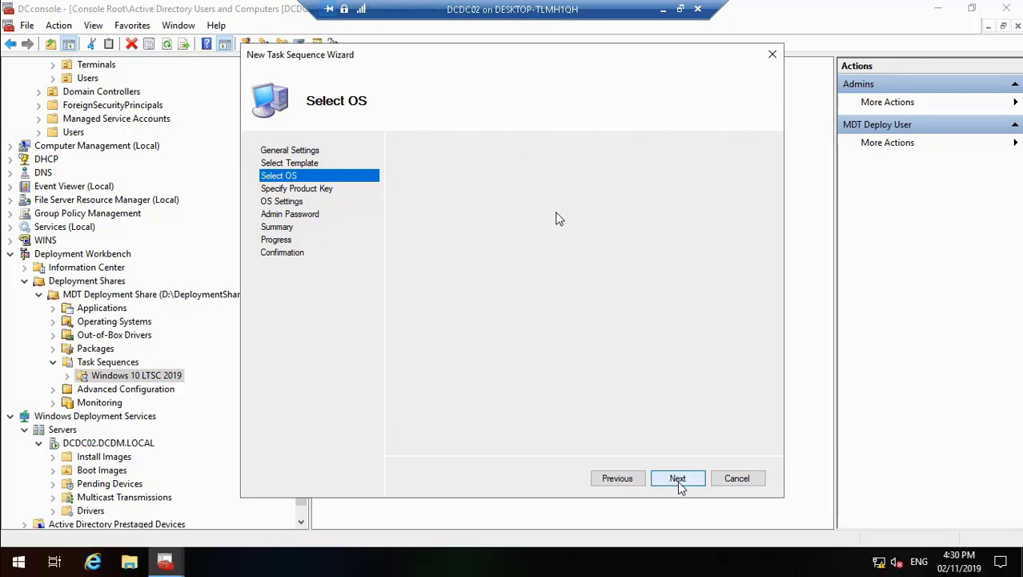
{"action": "left_click", "coordinate": [677, 481]}
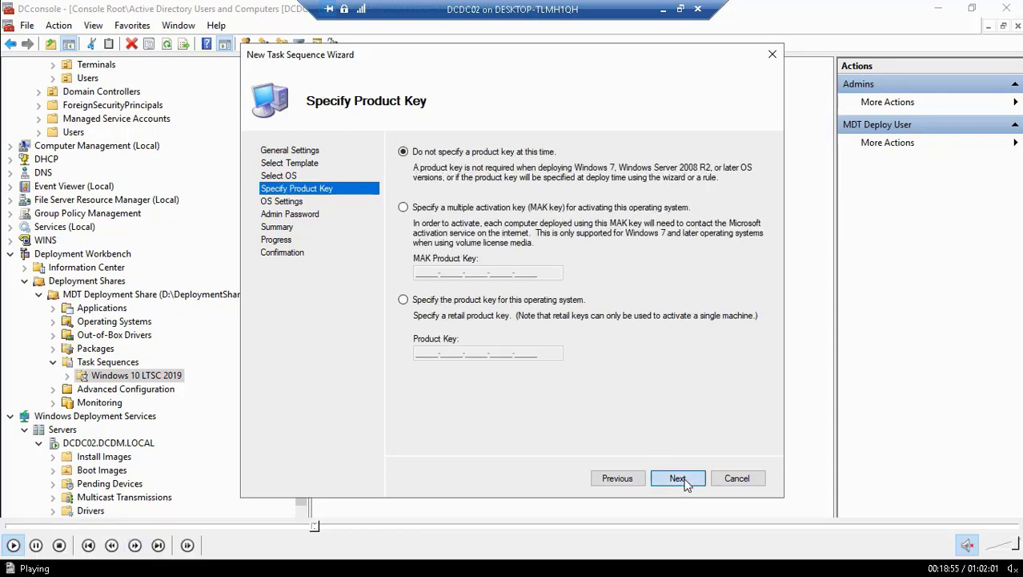
{"action": "left_click", "coordinate": [313, 529]}
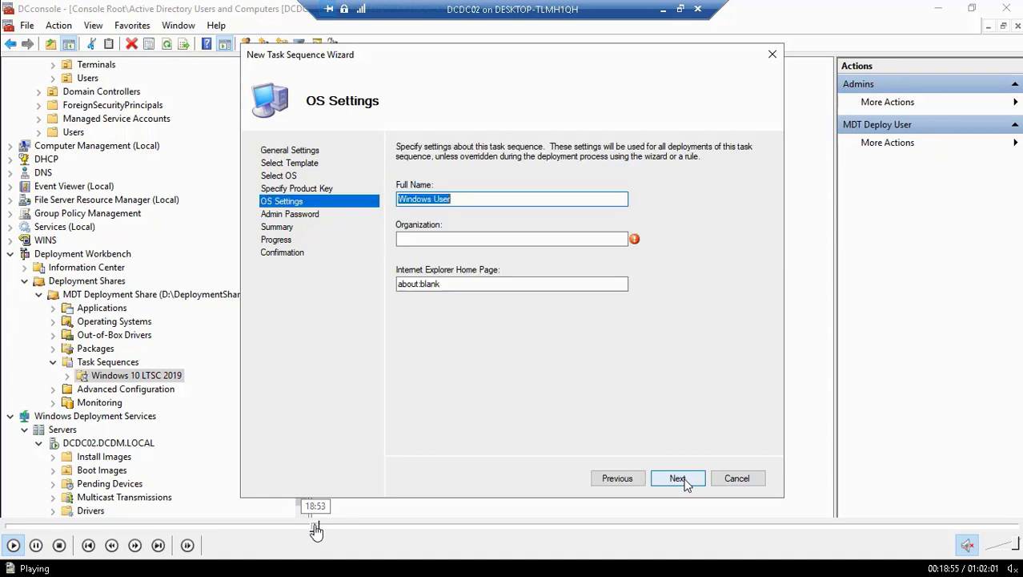
{"action": "left_click", "coordinate": [314, 528]}
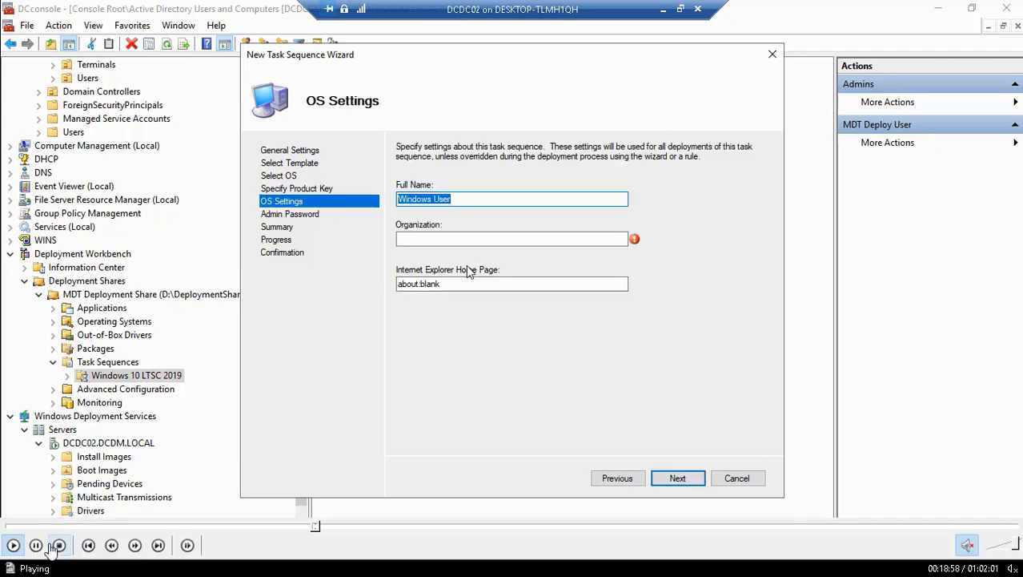
{"action": "left_click", "coordinate": [36, 545]}
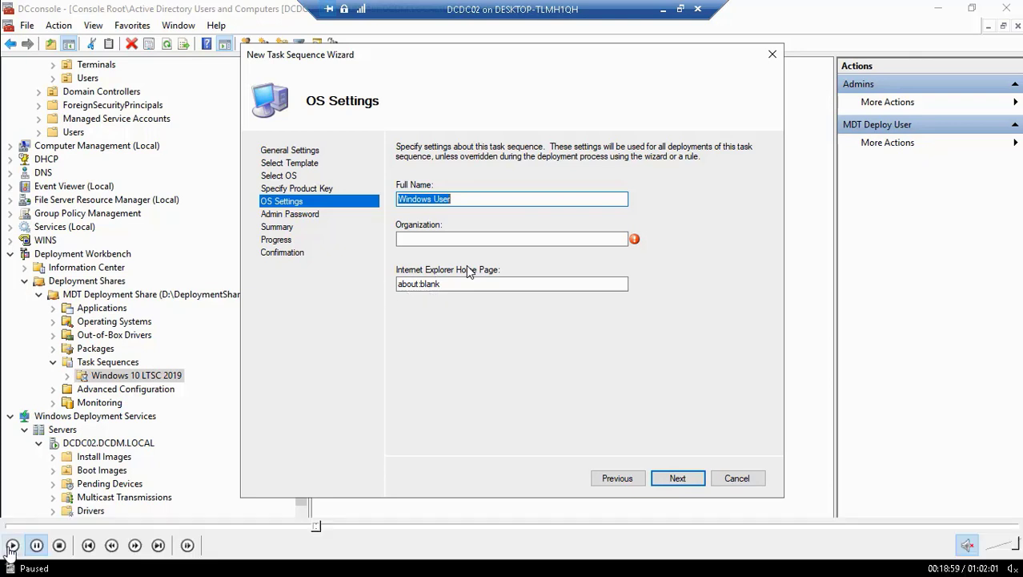
Step: Set the task sequence's organization to DC Comics in the OS settings
{"action": "left_click", "coordinate": [10, 546]}
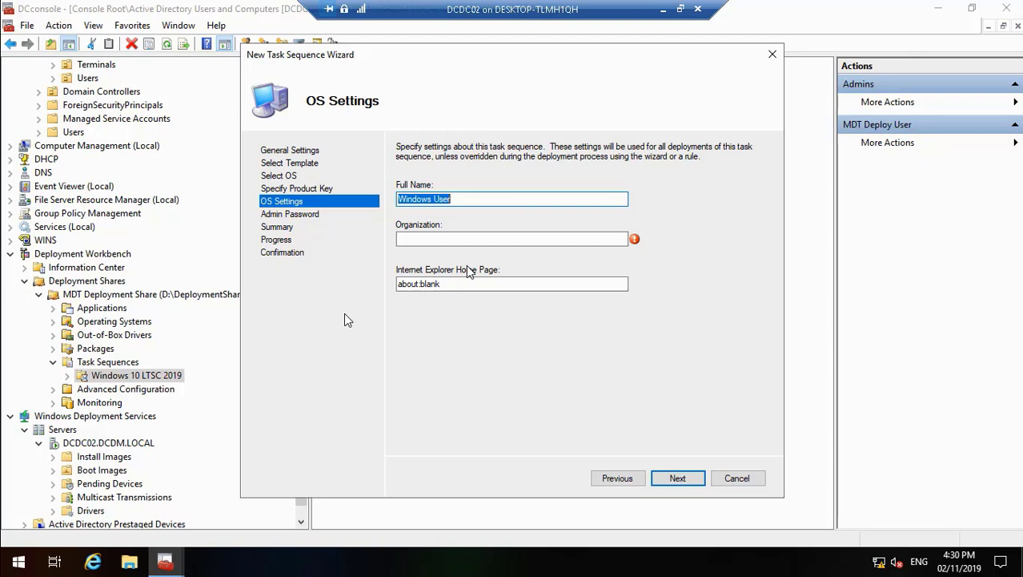
{"action": "left_click", "coordinate": [451, 240]}
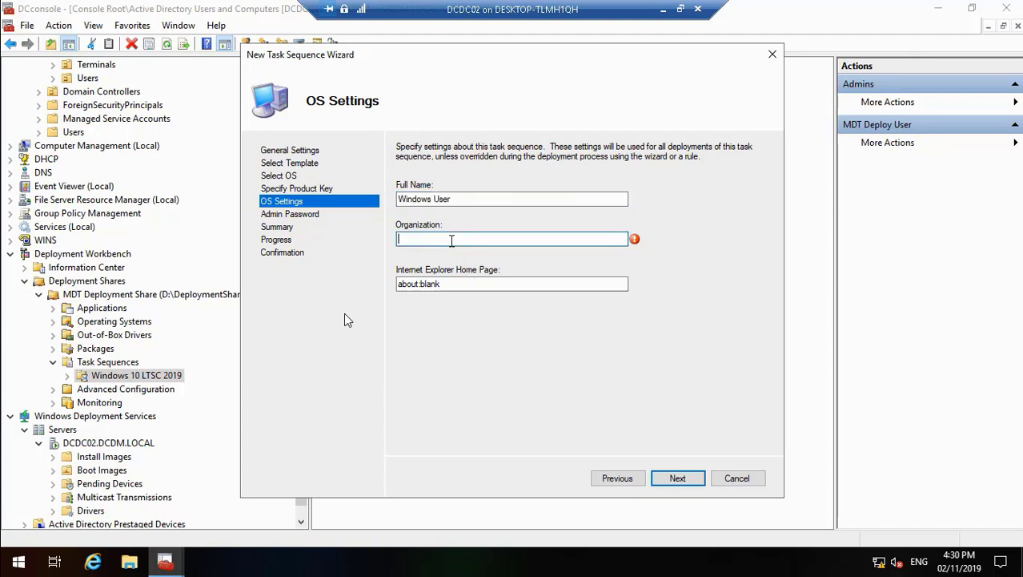
{"action": "type", "text": "DC Comics"}
{"action": "type", "text": "Domai"}
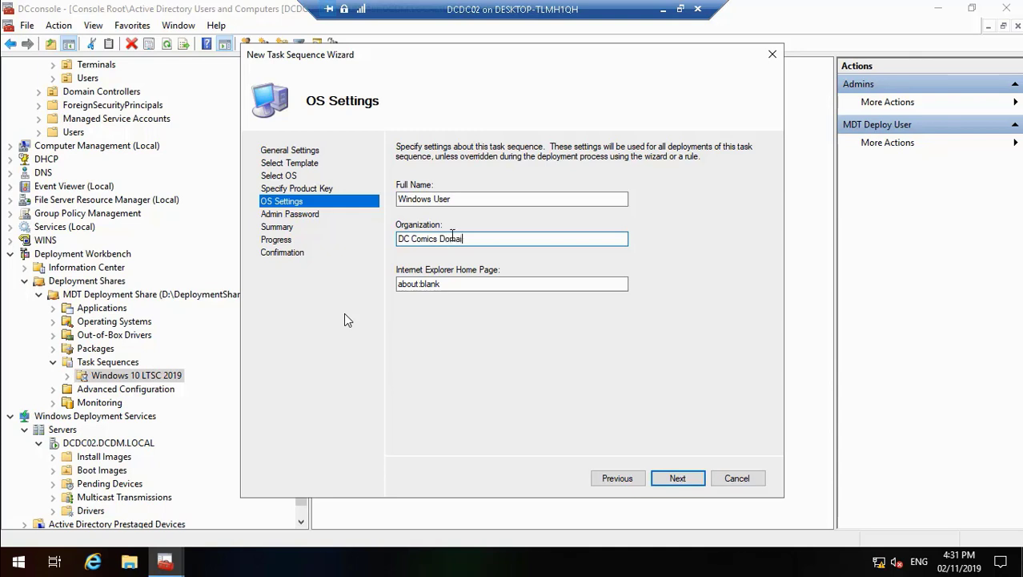
{"action": "type", "text": "n"}
{"action": "key", "text": "BackSpace"}
{"action": "key", "text": "BackSpace"}
{"action": "key", "text": "BackSpace"}
{"action": "key", "text": "BackSpace"}
{"action": "key", "text": "BackSpace"}
{"action": "key", "text": "BackSpace"}
{"action": "key", "text": "BackSpace"}
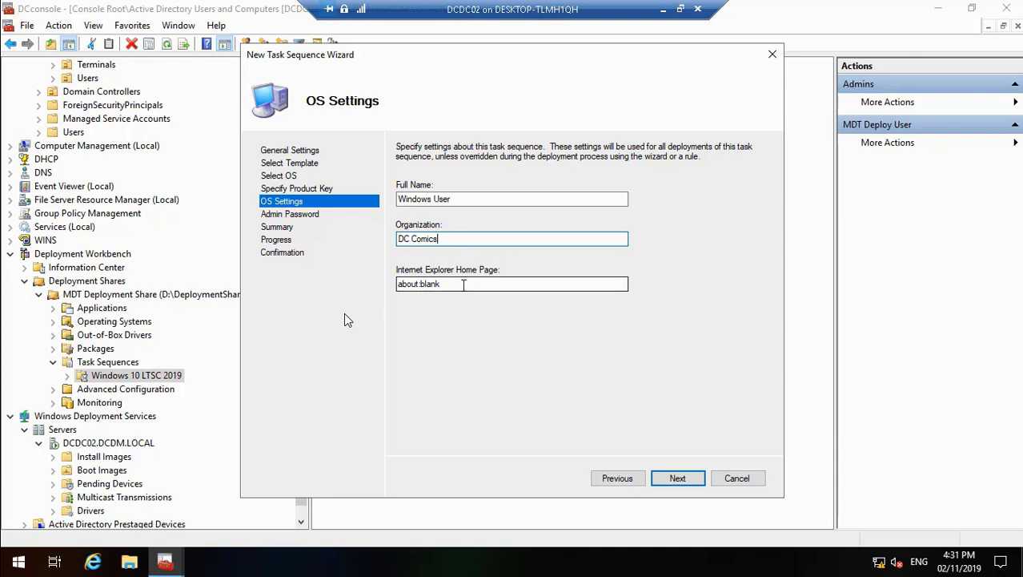
{"action": "left_click", "coordinate": [663, 9]}
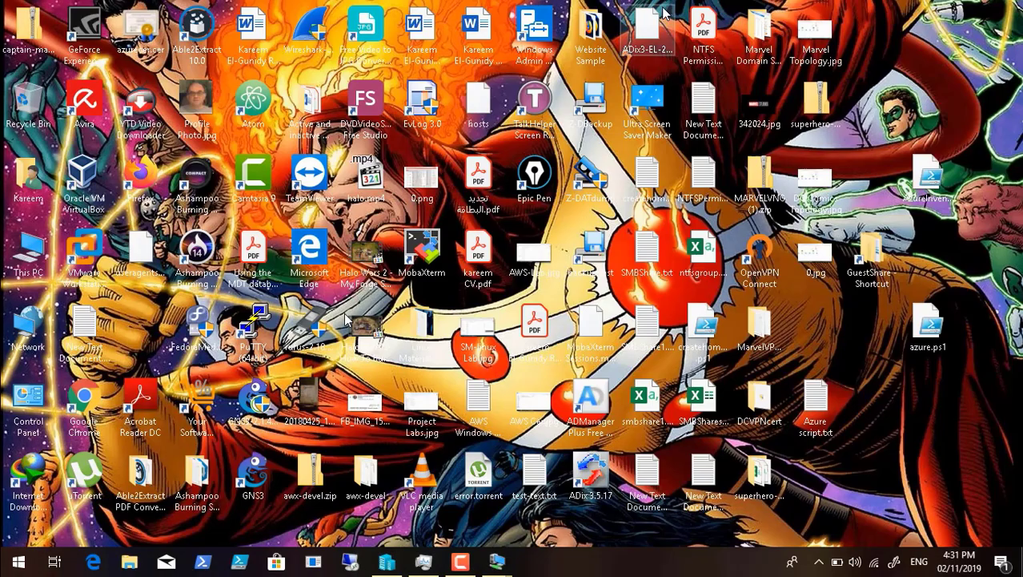
{"action": "mouse_move", "coordinate": [307, 543]}
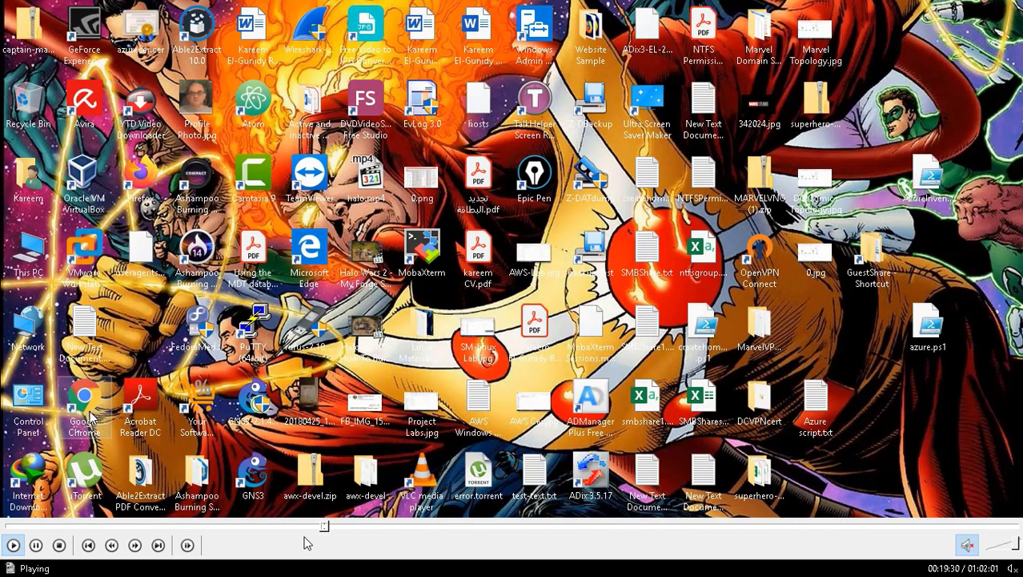
{"action": "left_click", "coordinate": [334, 528]}
{"action": "left_click", "coordinate": [337, 528]}
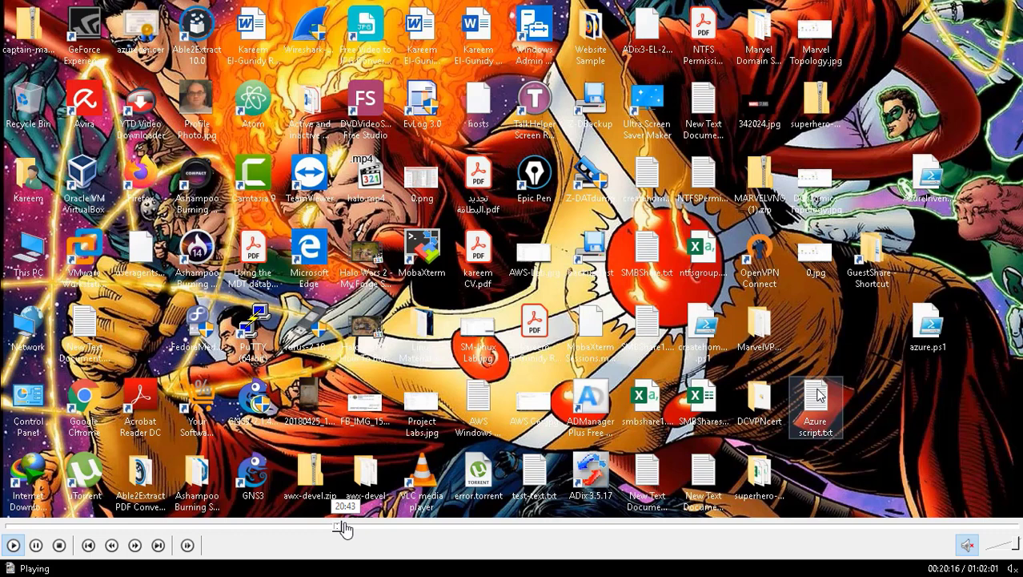
{"action": "left_click", "coordinate": [343, 528]}
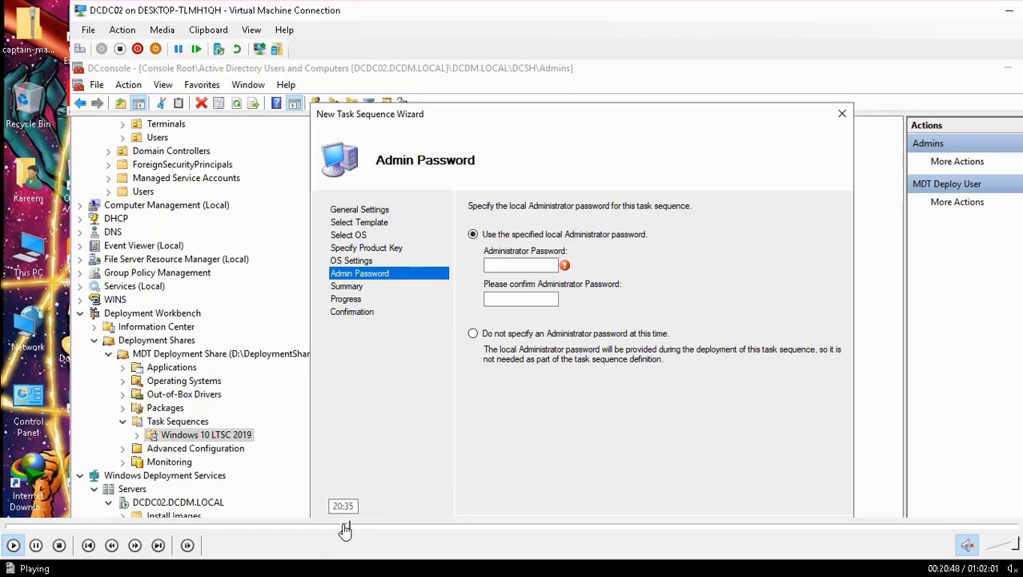
{"action": "left_click", "coordinate": [344, 528]}
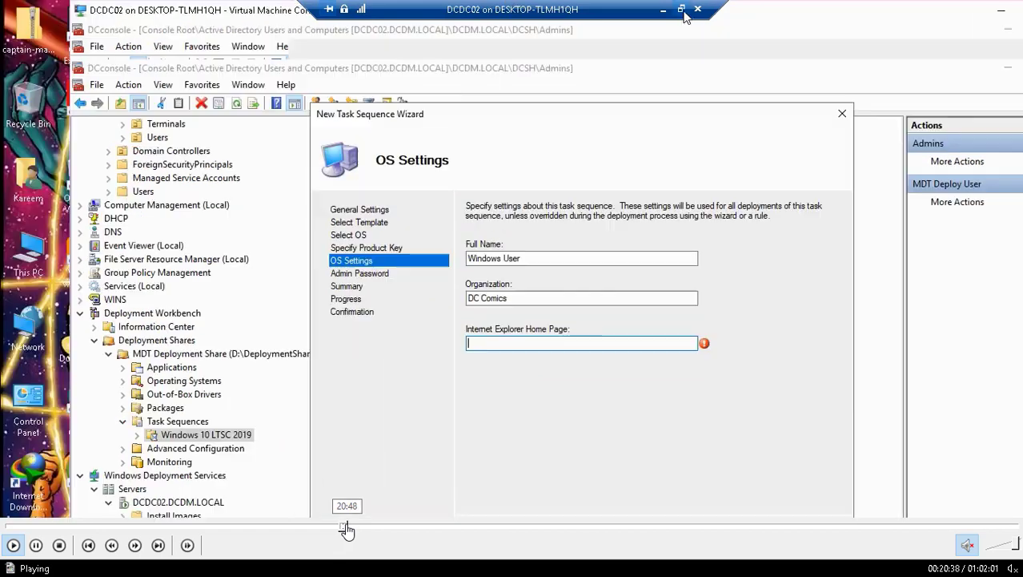
{"action": "left_click", "coordinate": [345, 526]}
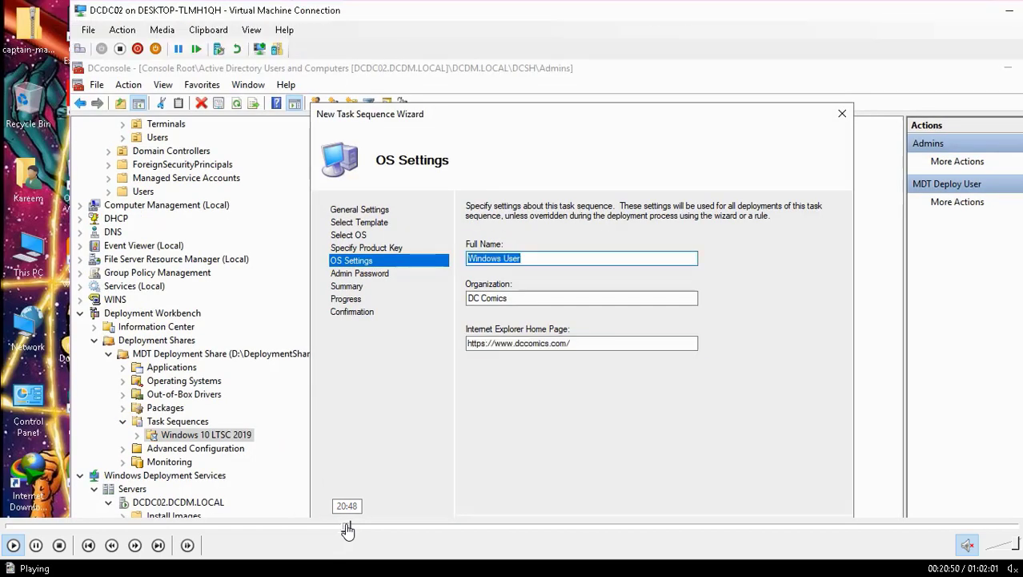
{"action": "double_click", "coordinate": [385, 188]}
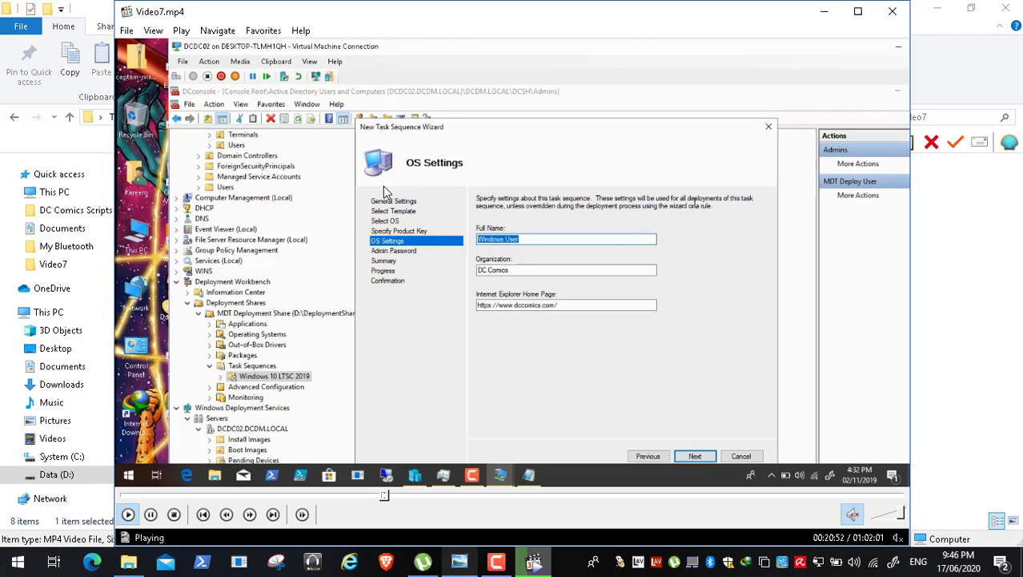
{"action": "double_click", "coordinate": [383, 186]}
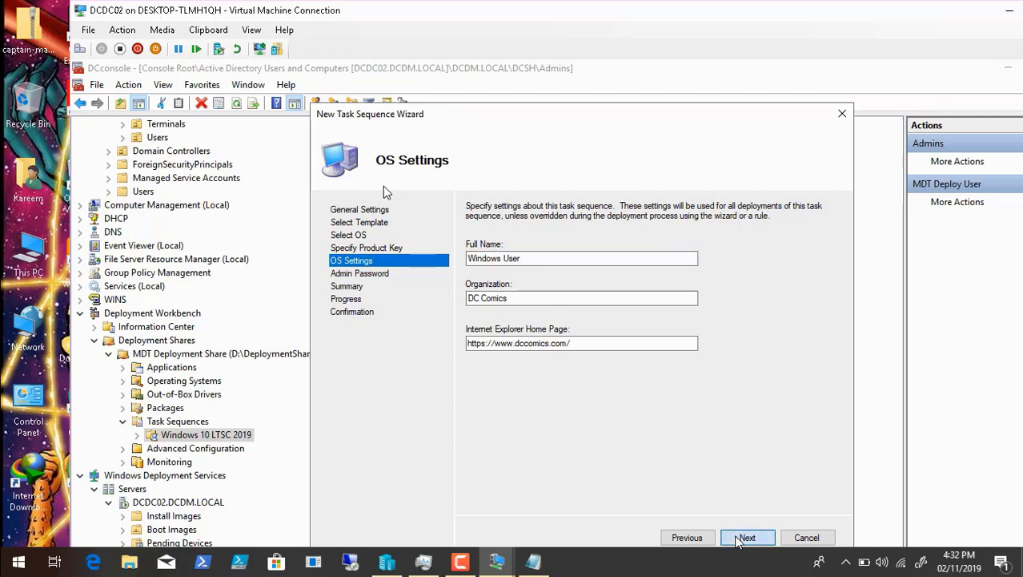
{"action": "mouse_move", "coordinate": [114, 549]}
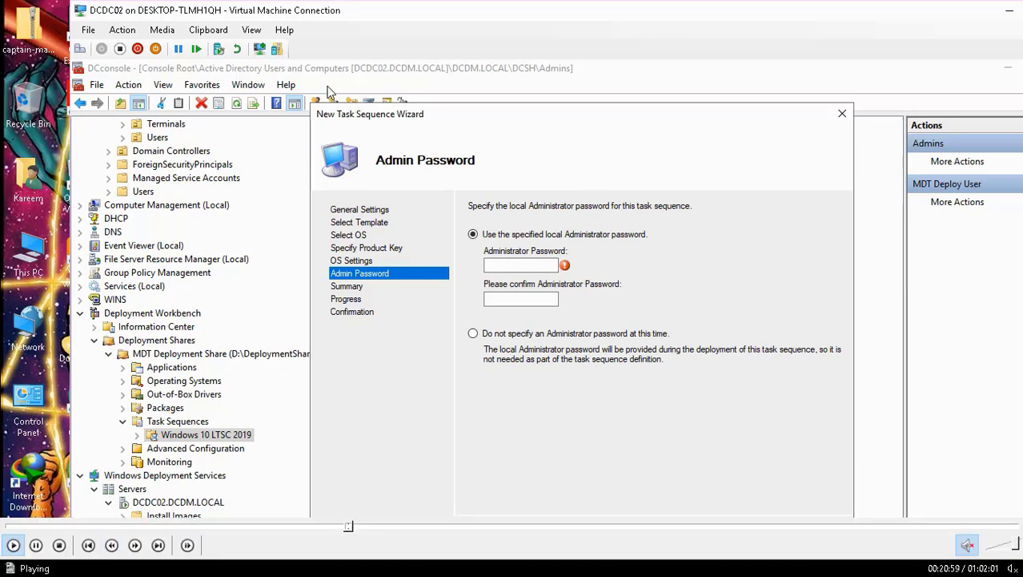
{"action": "left_click", "coordinate": [37, 547]}
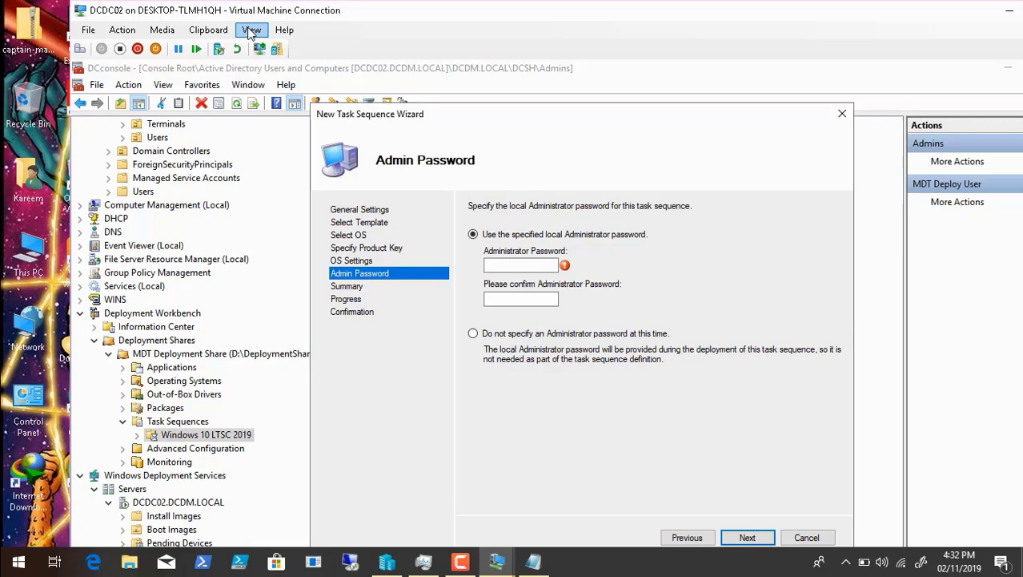
{"action": "mouse_move", "coordinate": [58, 565]}
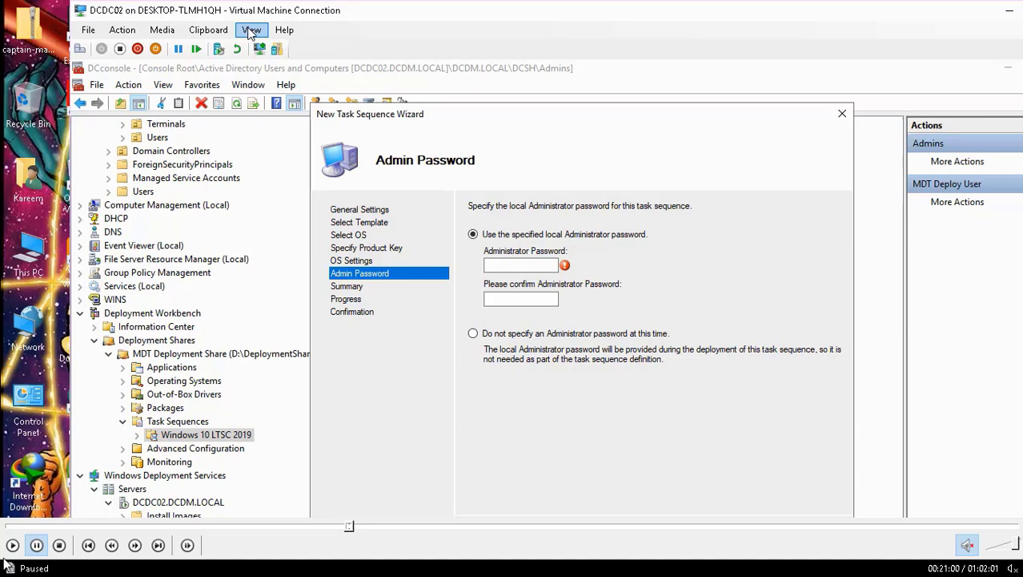
{"action": "left_click", "coordinate": [11, 547]}
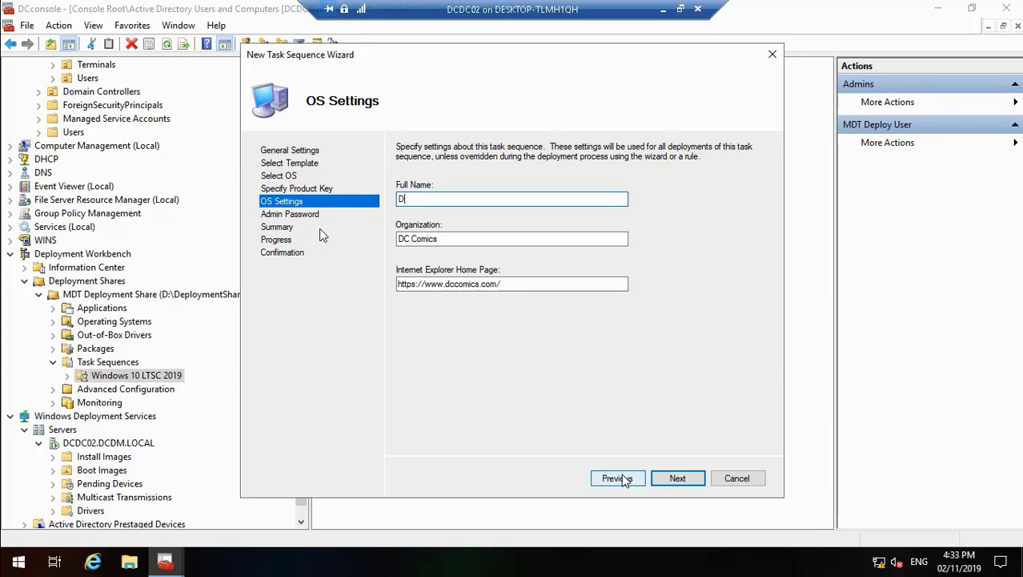
Step: Set the full name to DC Comics User and accept the OS settings
{"action": "type", "text": "Comics Users"}
{"action": "key", "text": "BackSpace"}
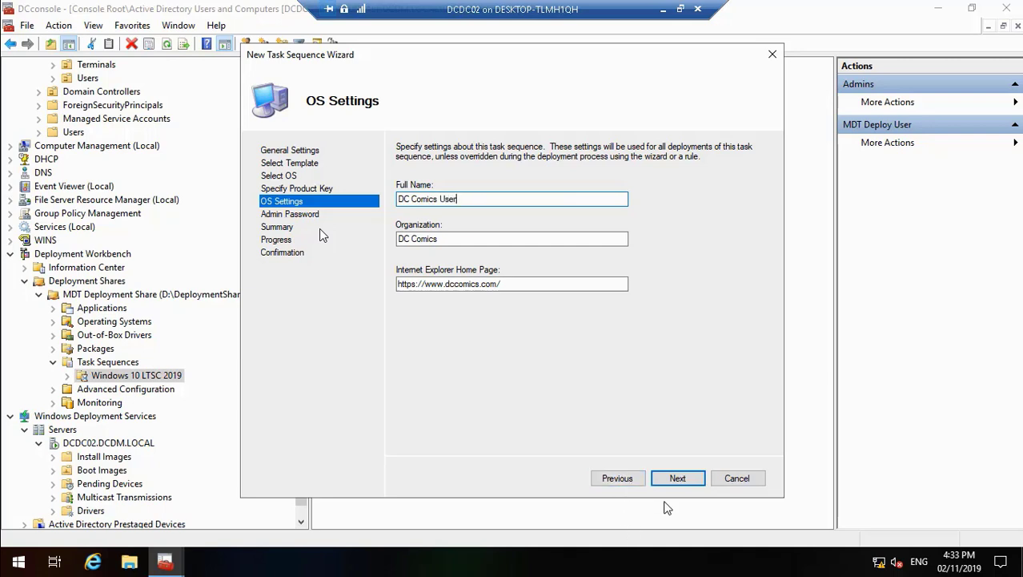
{"action": "left_click", "coordinate": [677, 478]}
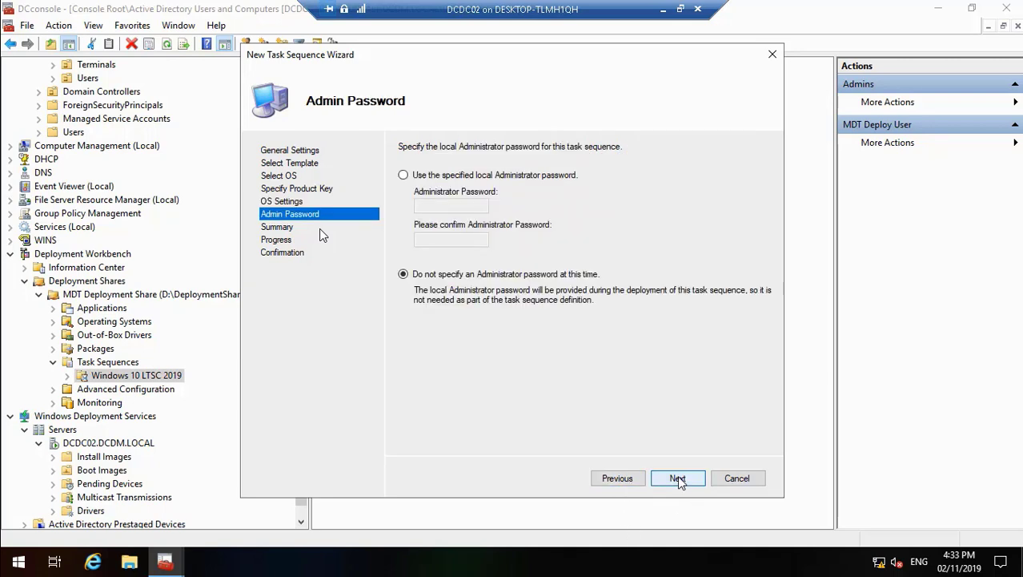
Step: Continue without specifying a local Administrator password, accept the summary and finish creating the task sequence
{"action": "left_click", "coordinate": [678, 478]}
{"action": "left_click", "coordinate": [678, 478]}
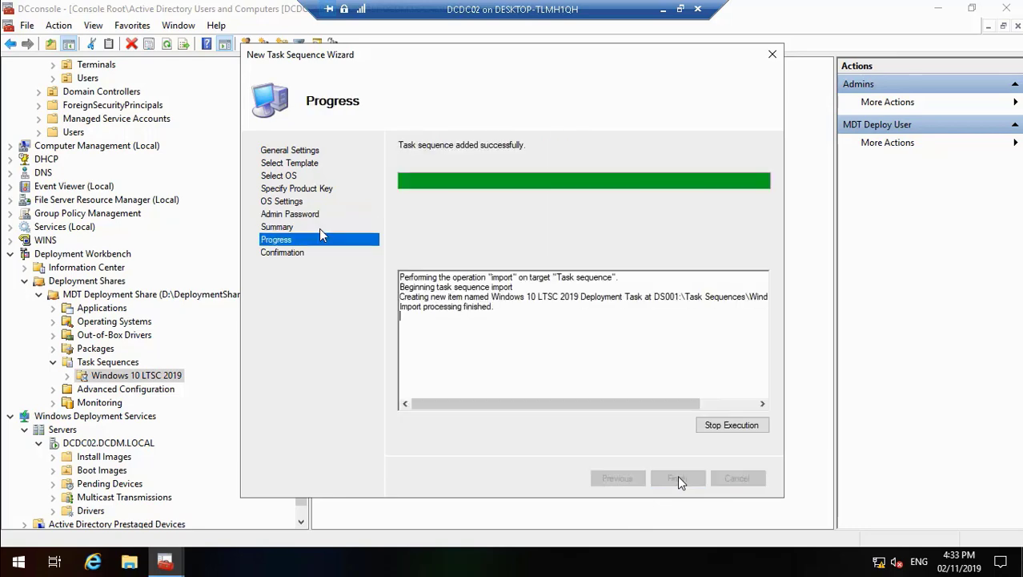
{"action": "left_click", "coordinate": [677, 478]}
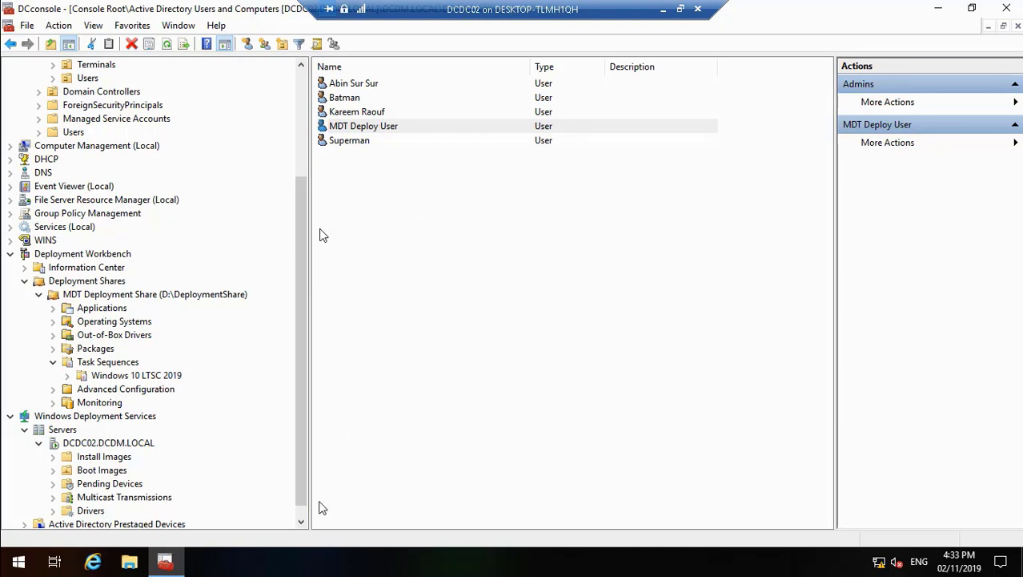
Step: Open the properties of Windows 10 LTSC 2019 Deployment Task and display its task sequence steps
{"action": "left_click", "coordinate": [301, 521]}
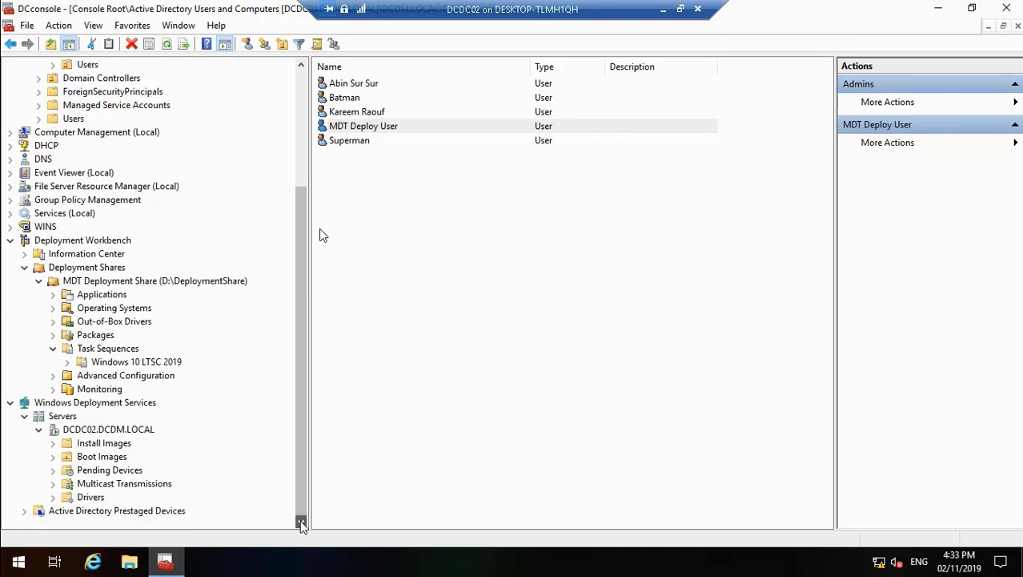
{"action": "left_click", "coordinate": [133, 361]}
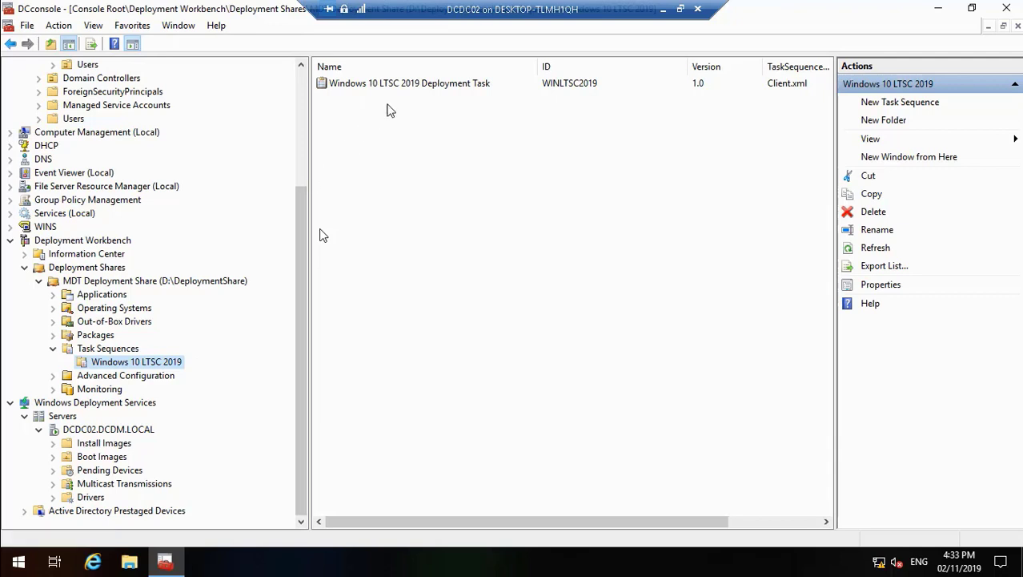
{"action": "right_click", "coordinate": [399, 85]}
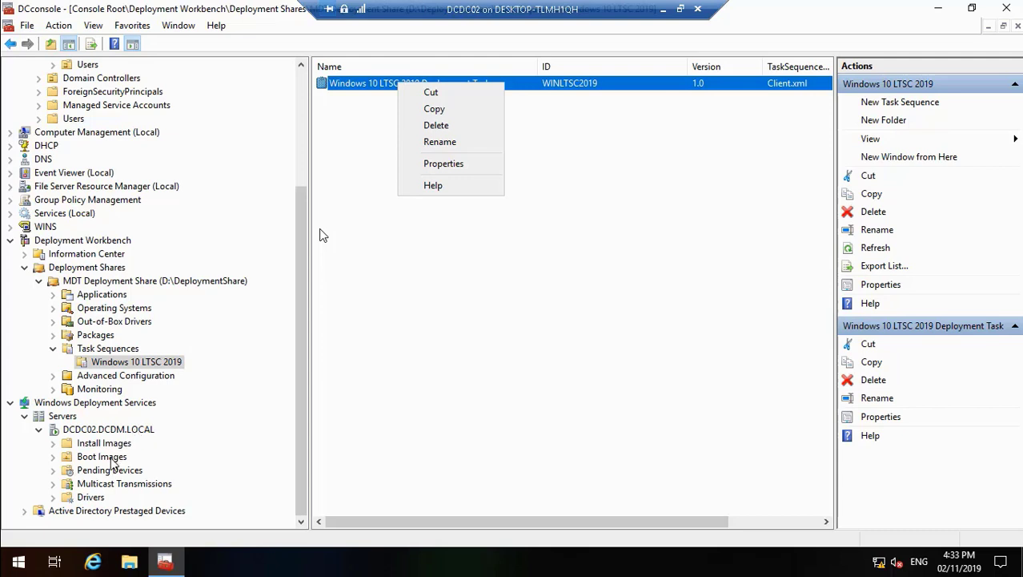
{"action": "left_click", "coordinate": [468, 164]}
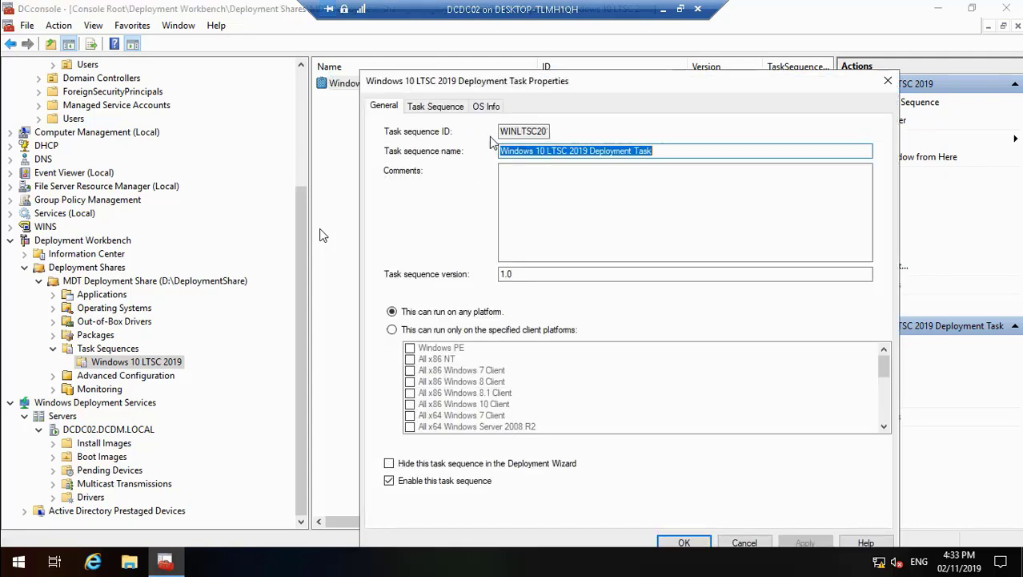
{"action": "left_click", "coordinate": [440, 108]}
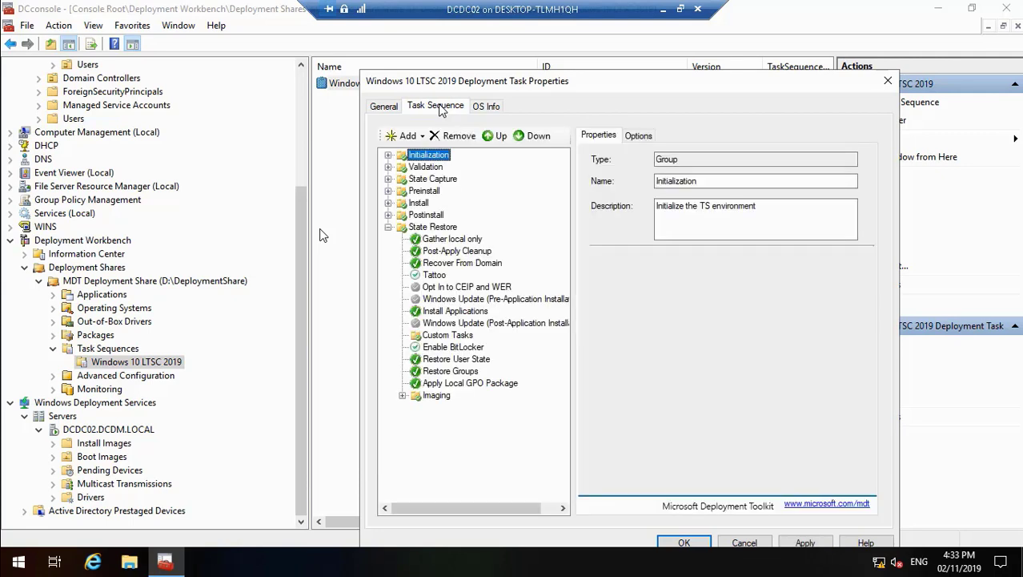
Step: Examine the Validate and Format and Partition Disk (BIOS) settings in Preinstall's New Computer only group
{"action": "mouse_move", "coordinate": [56, 569]}
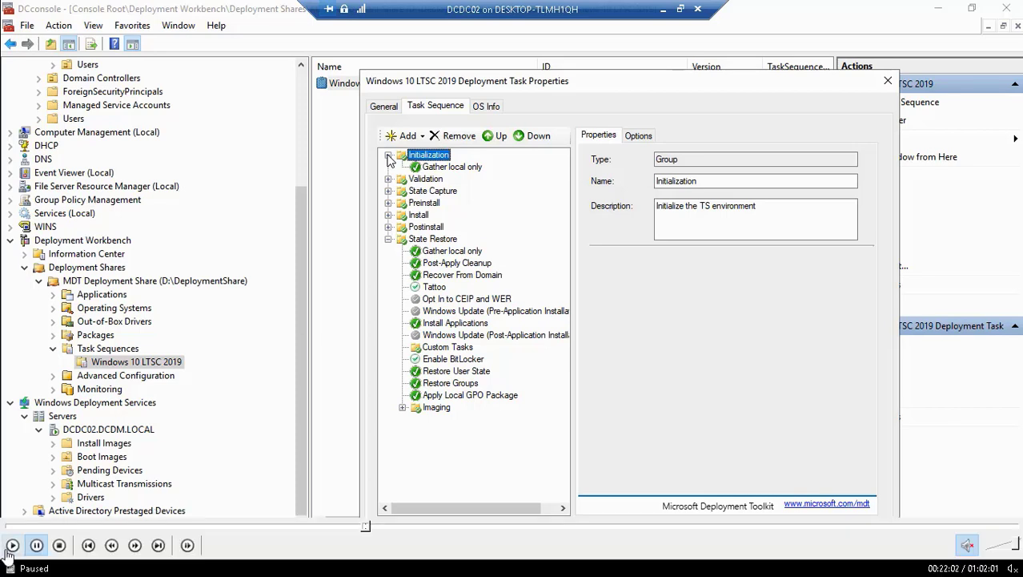
{"action": "left_click", "coordinate": [12, 545]}
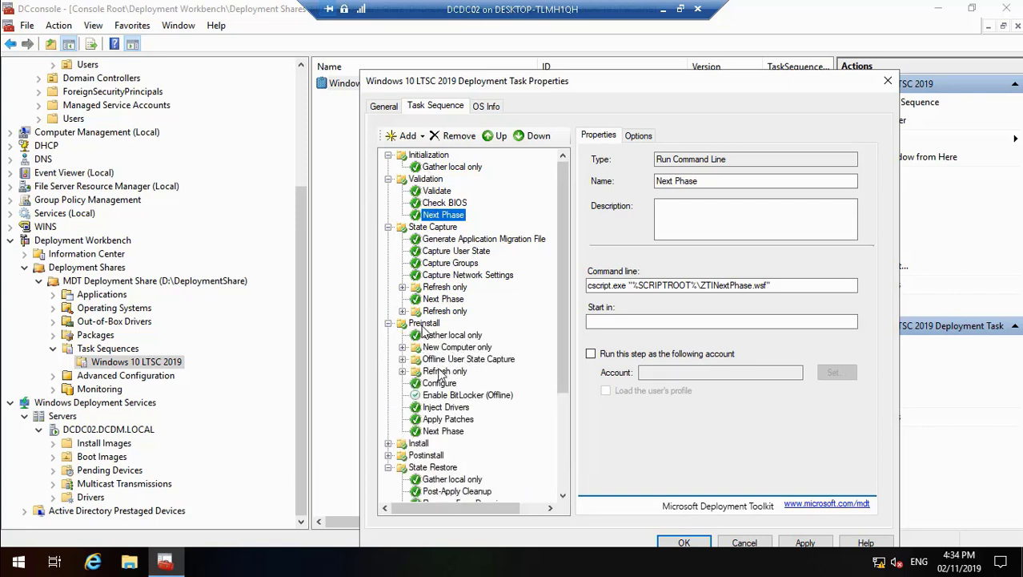
{"action": "left_click", "coordinate": [403, 348]}
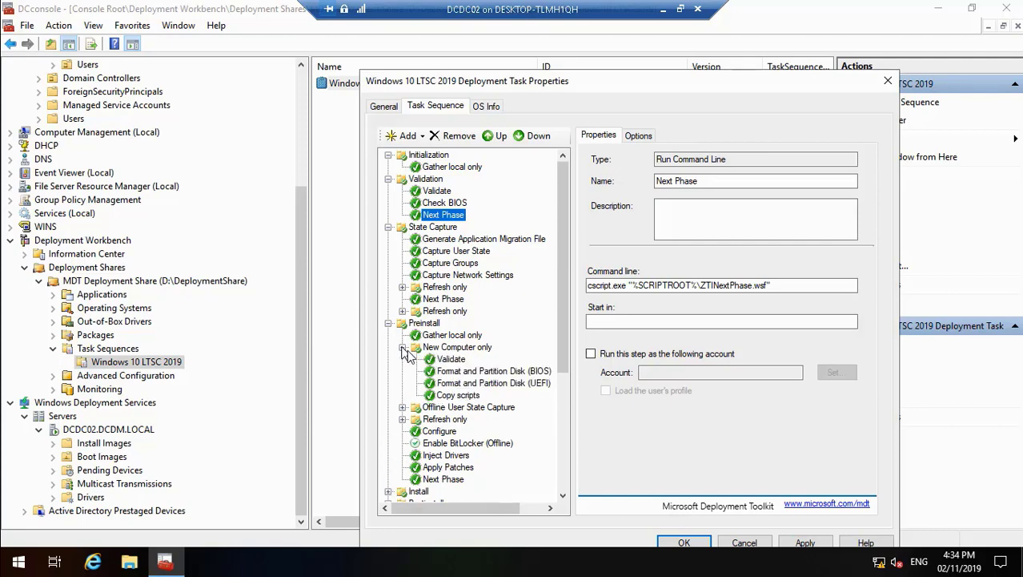
{"action": "left_click", "coordinate": [451, 360]}
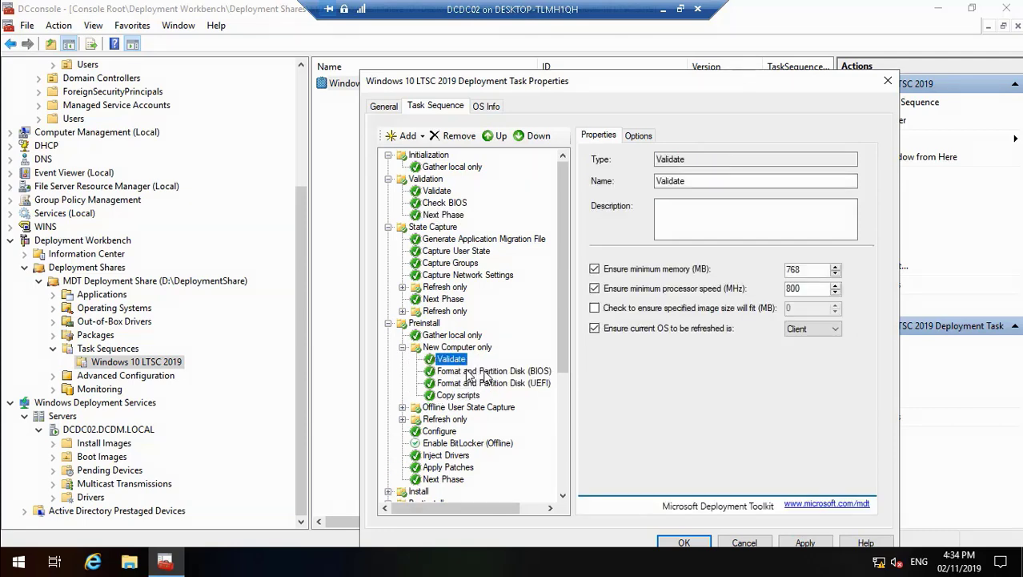
{"action": "left_click", "coordinate": [485, 373]}
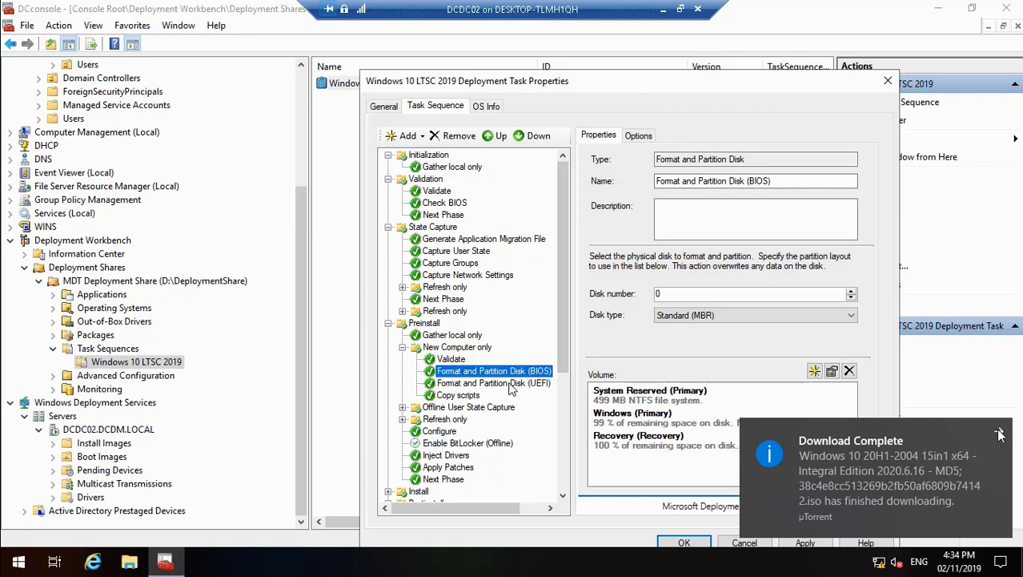
{"action": "left_click", "coordinate": [1001, 433]}
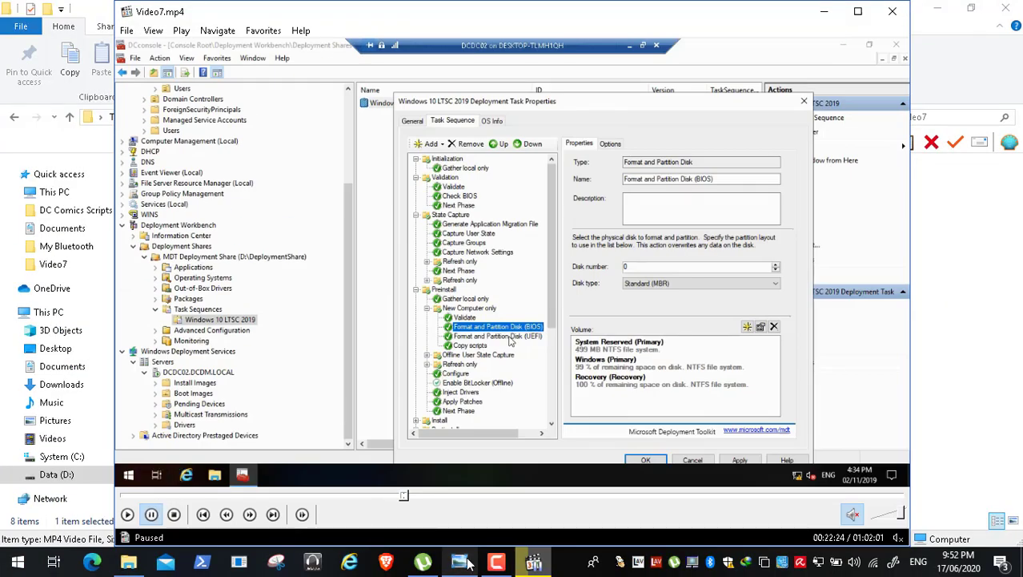
{"action": "left_click", "coordinate": [497, 562]}
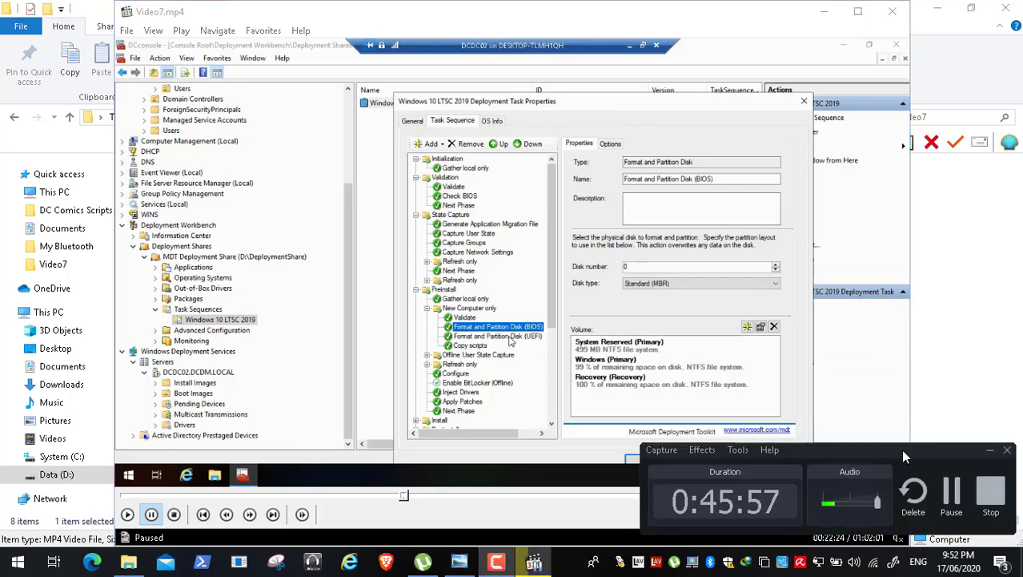
{"action": "left_click", "coordinate": [953, 492]}
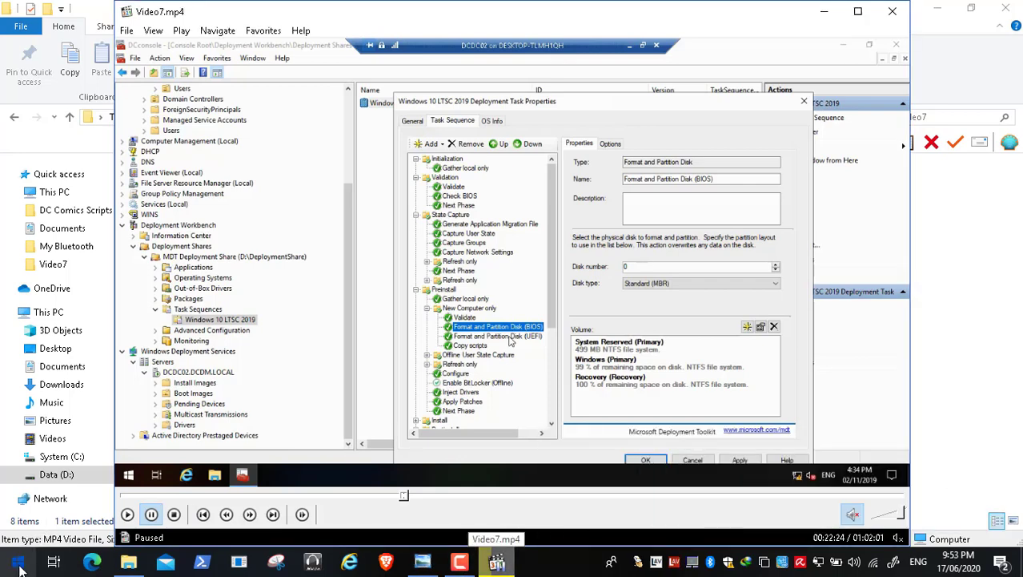
Step: Find the Calculator app on the host computer and open it
{"action": "left_click", "coordinate": [17, 563]}
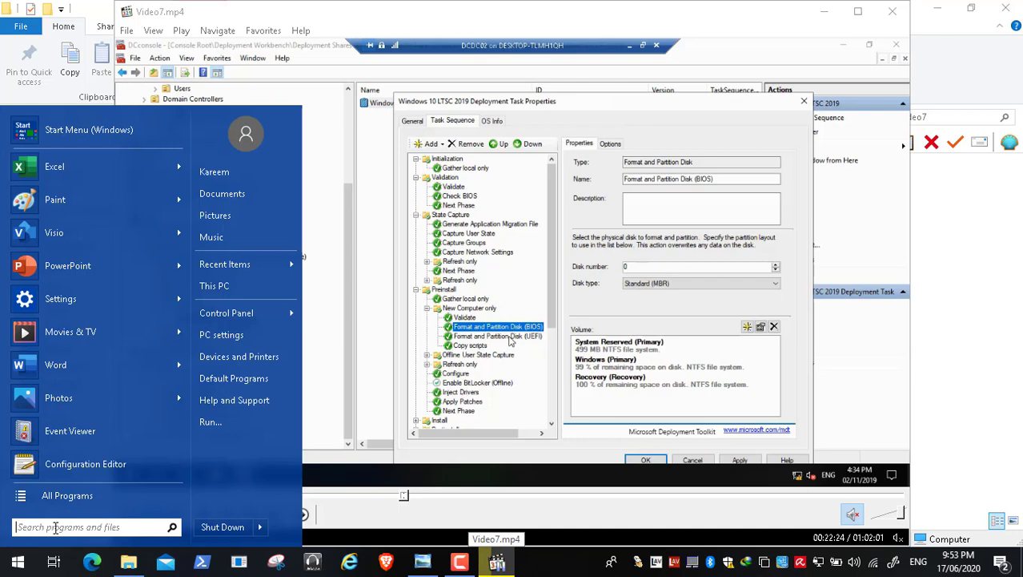
{"action": "type", "text": "calc"}
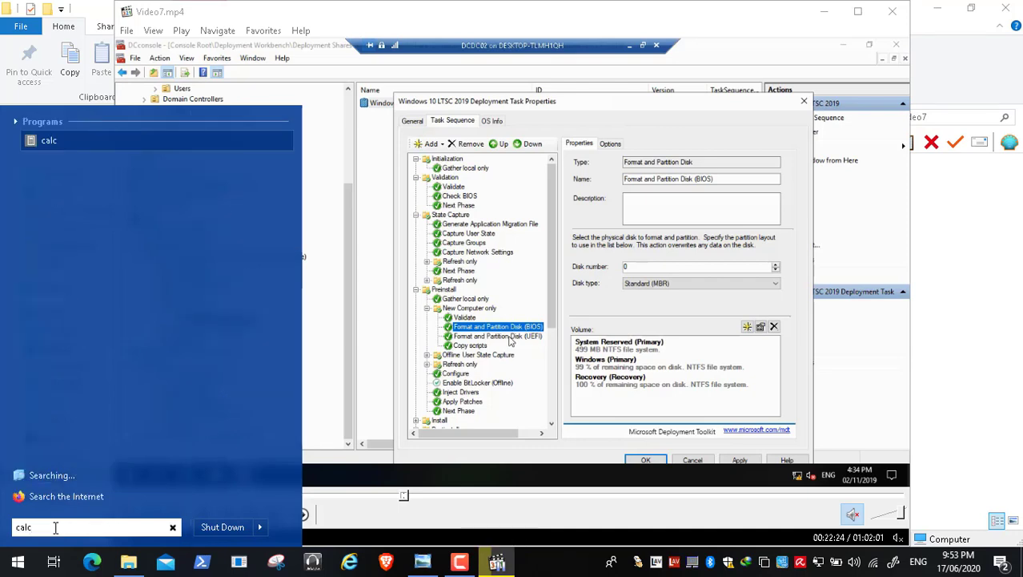
{"action": "key", "text": "Escape"}
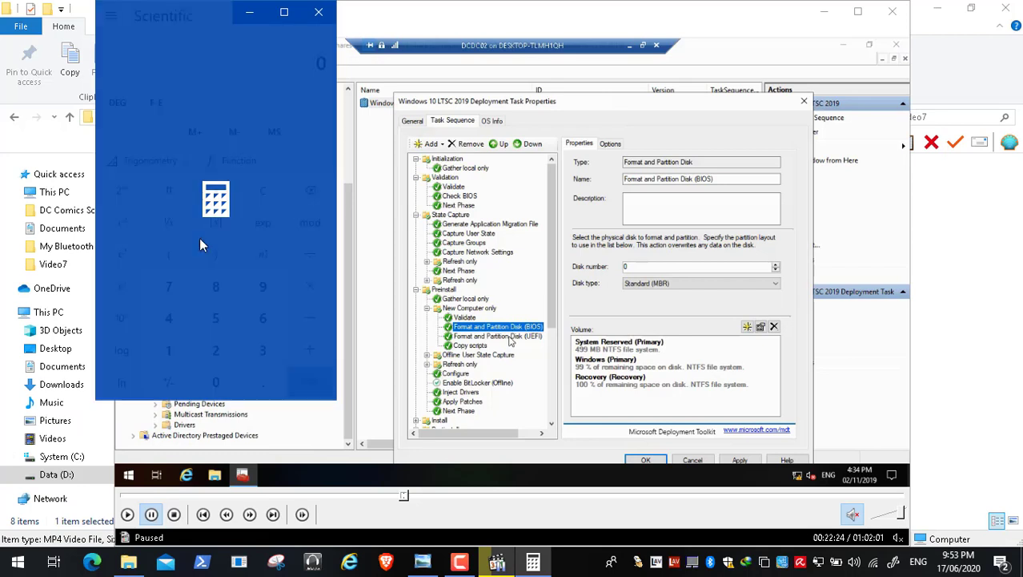
Step: Calculate 200 minus 10 in Calculator
{"action": "left_click", "coordinate": [218, 357]}
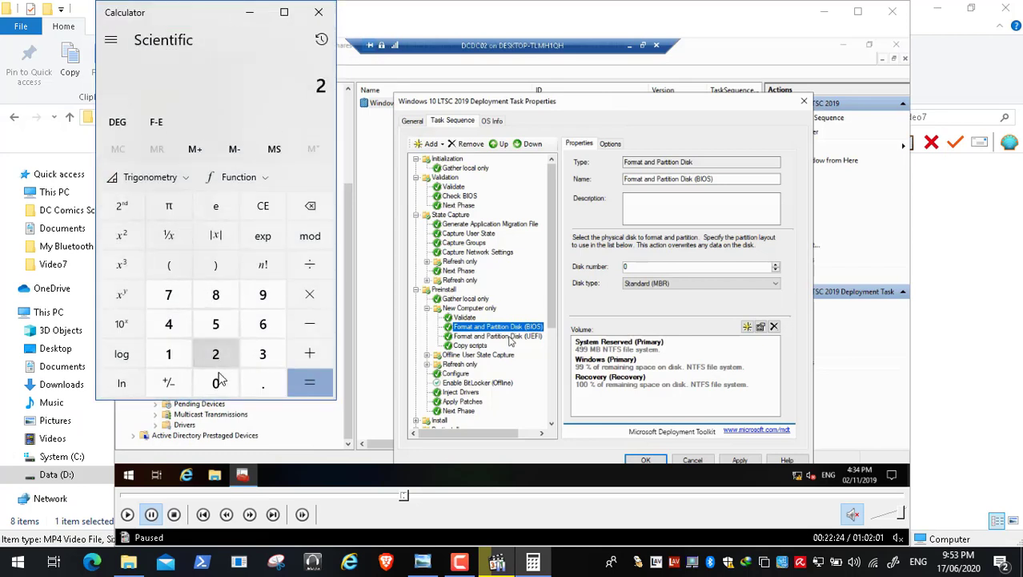
{"action": "left_click", "coordinate": [218, 386]}
{"action": "left_click", "coordinate": [218, 386]}
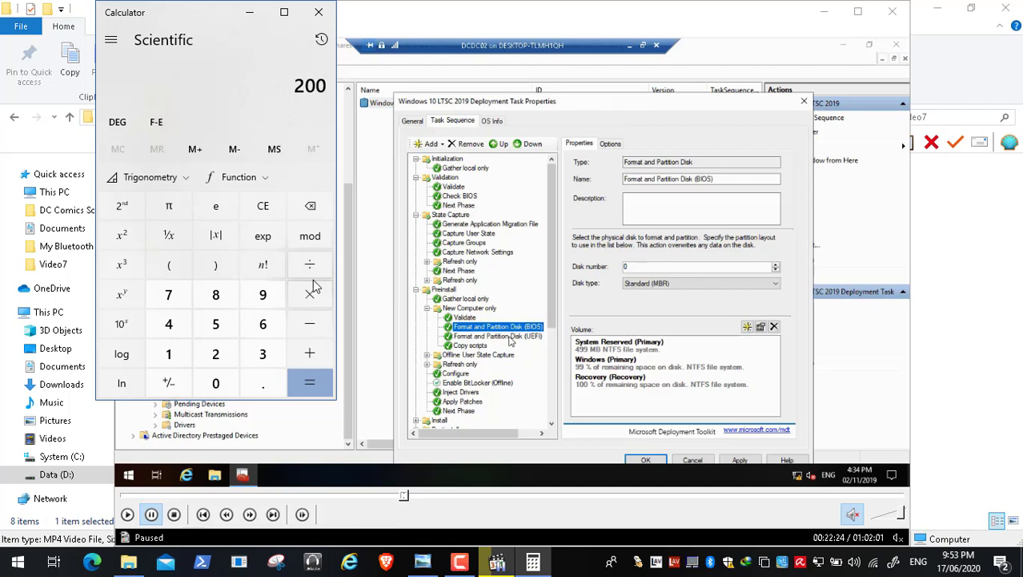
{"action": "left_click", "coordinate": [310, 328]}
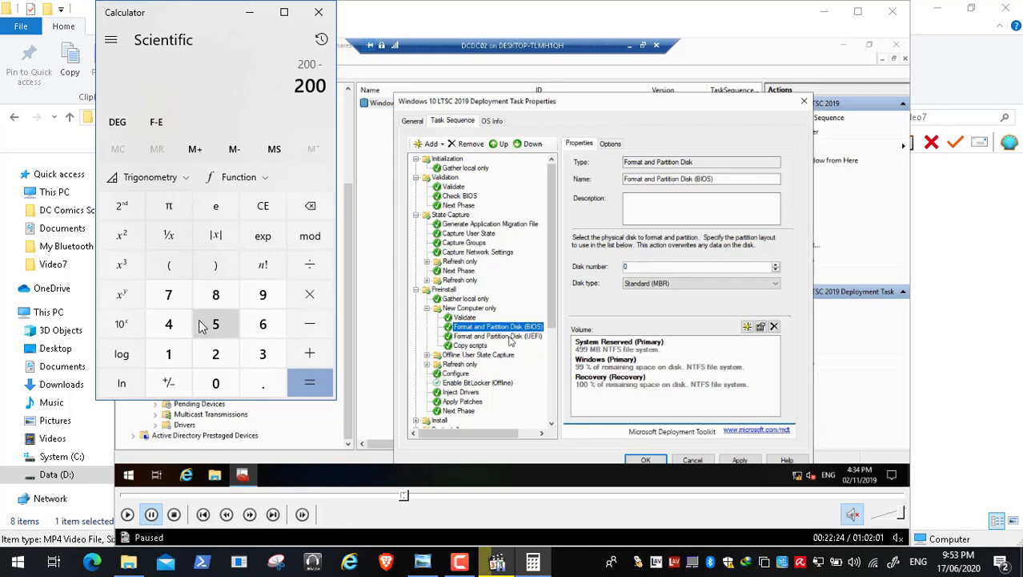
{"action": "left_click", "coordinate": [170, 354]}
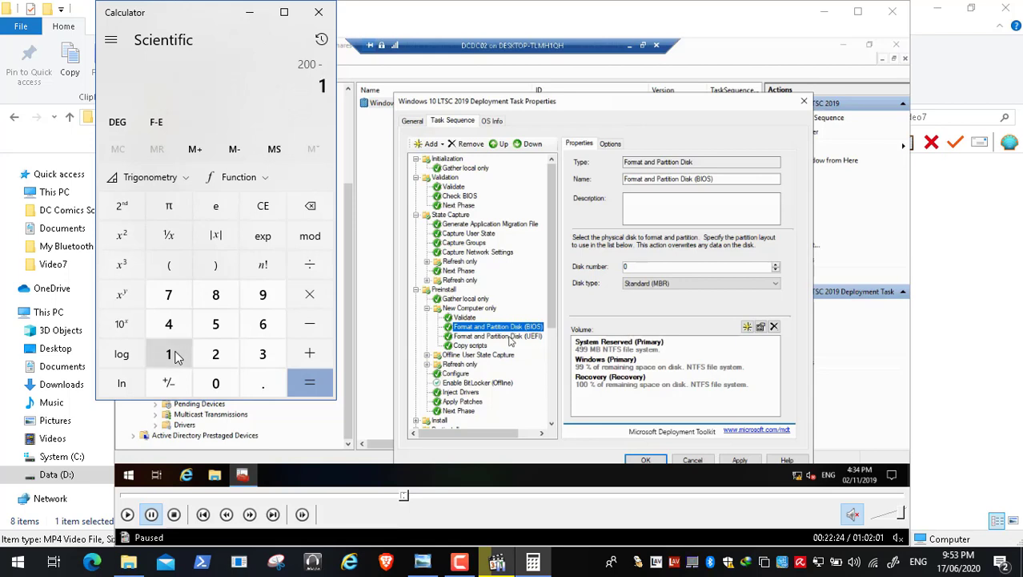
{"action": "left_click", "coordinate": [216, 382]}
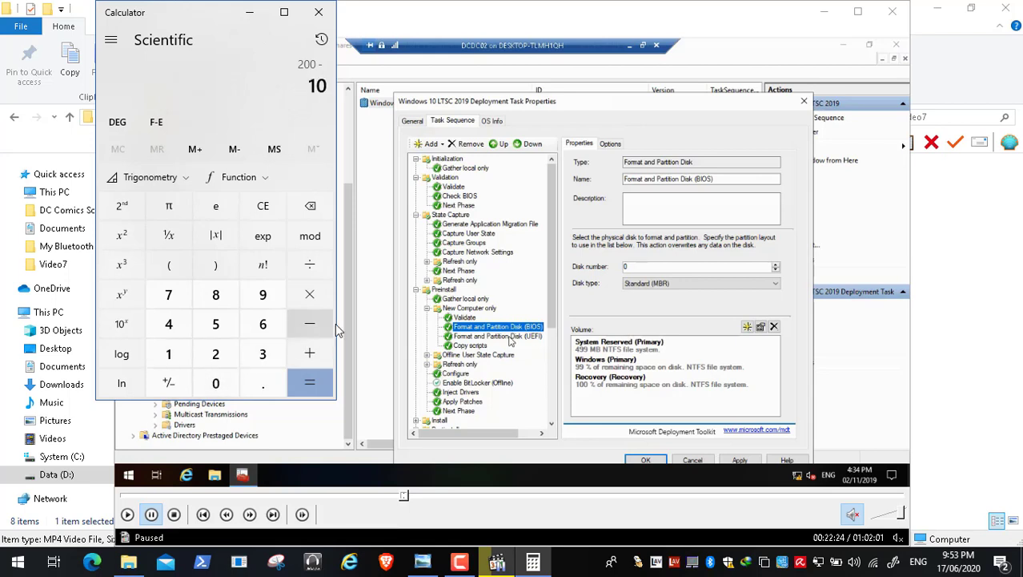
{"action": "left_click", "coordinate": [312, 386]}
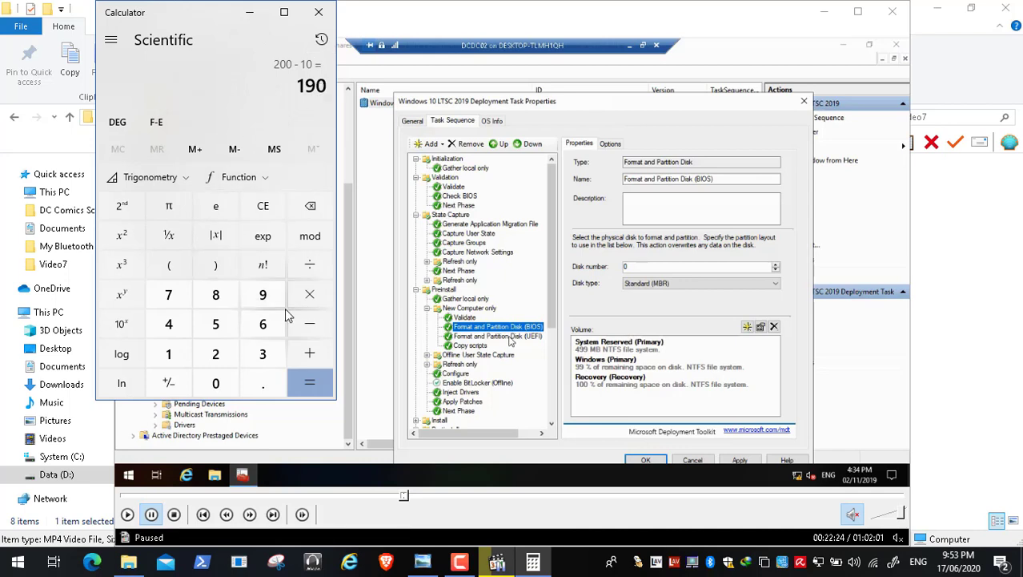
Step: Calculate 99 percent of the displayed difference by multiplying it by 99 and dividing the product by 100
{"action": "left_click", "coordinate": [309, 299]}
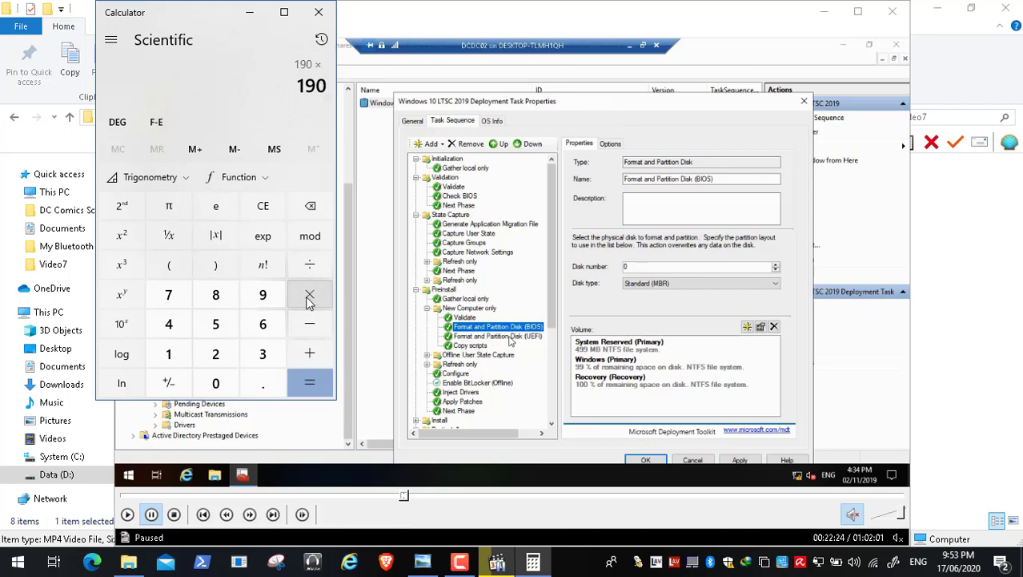
{"action": "left_click", "coordinate": [265, 300]}
{"action": "left_click", "coordinate": [265, 300]}
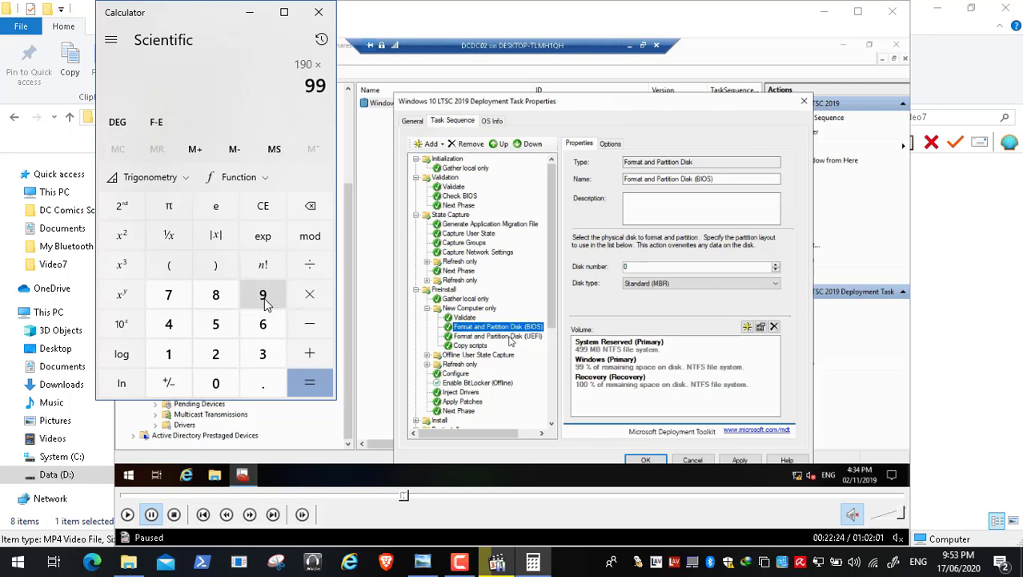
{"action": "left_click", "coordinate": [317, 382]}
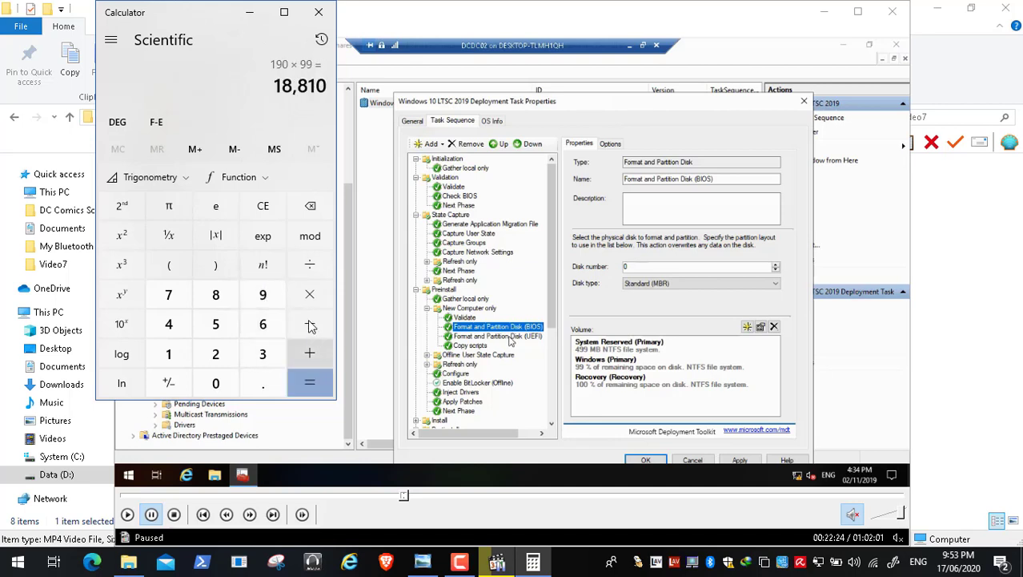
{"action": "left_click", "coordinate": [309, 267]}
{"action": "left_click", "coordinate": [168, 355]}
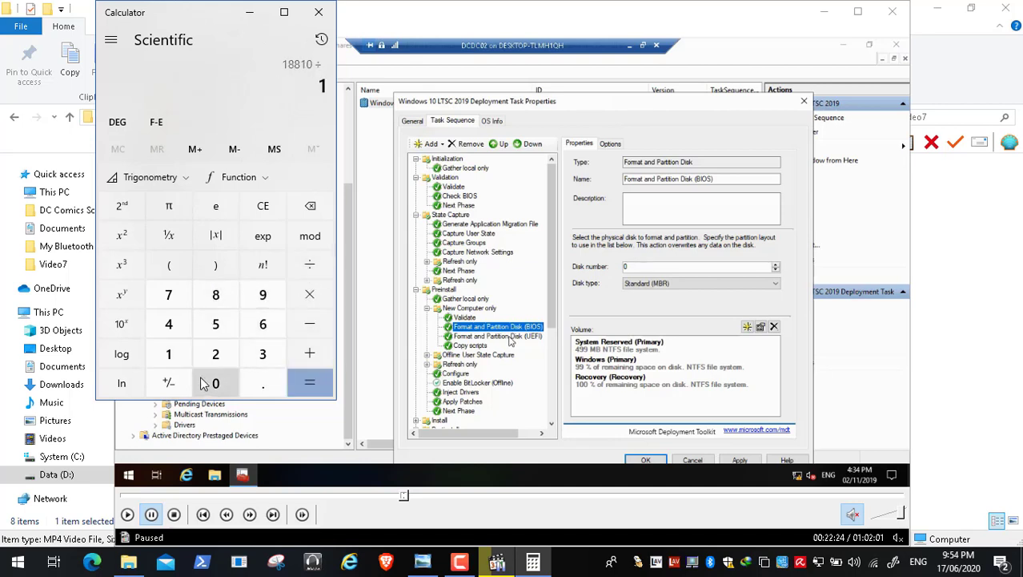
{"action": "left_click", "coordinate": [216, 382]}
{"action": "left_click", "coordinate": [216, 383]}
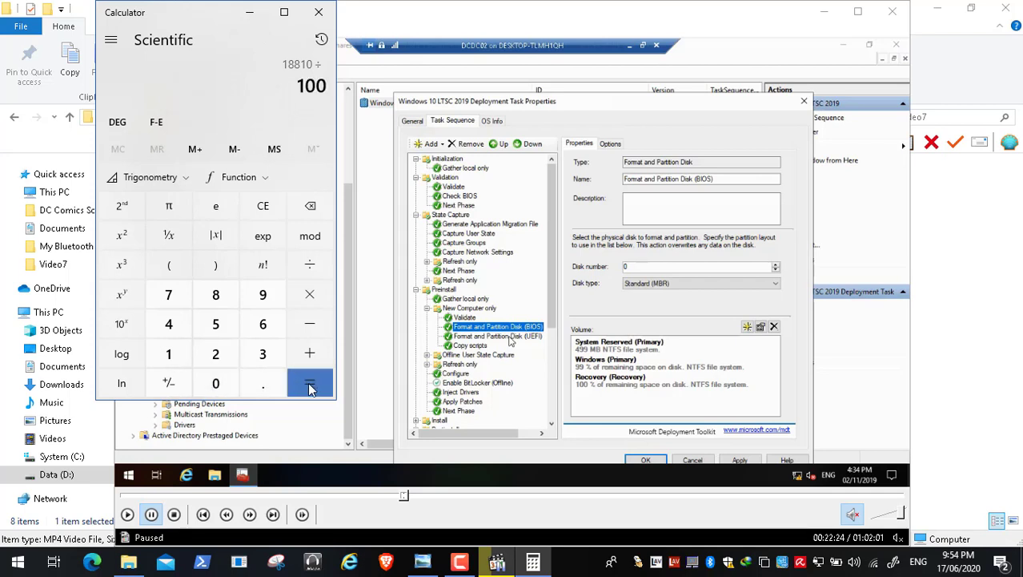
{"action": "left_click", "coordinate": [307, 382]}
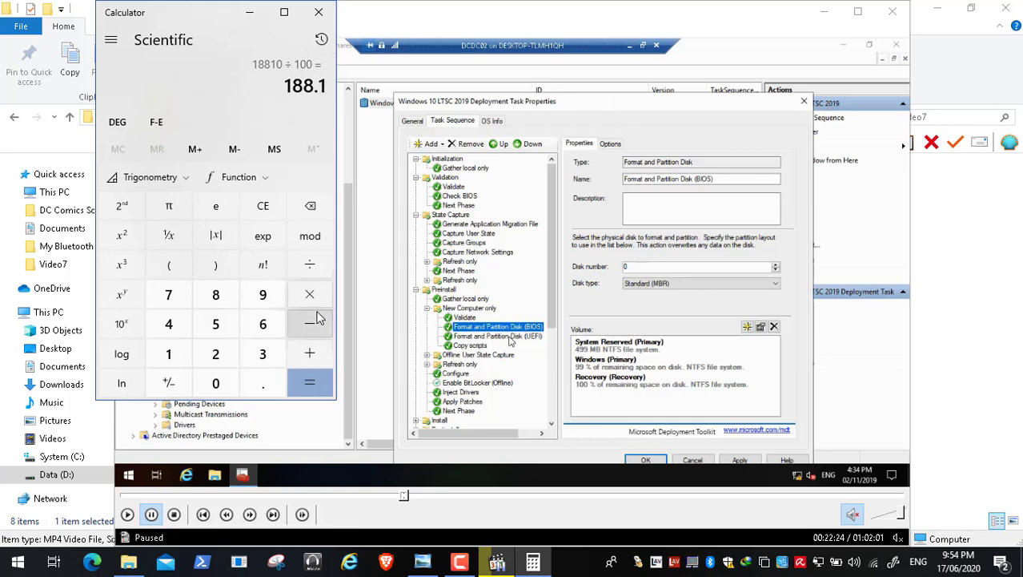
Step: Subtract 190 from the displayed quotient, then close Calculator
{"action": "left_click", "coordinate": [314, 323]}
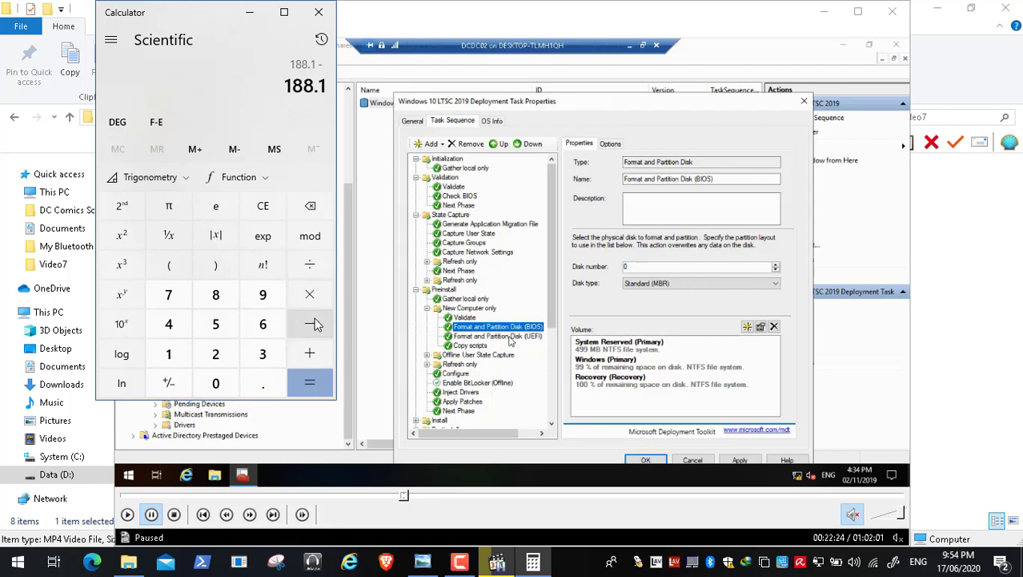
{"action": "left_click", "coordinate": [164, 361]}
{"action": "left_click", "coordinate": [263, 295]}
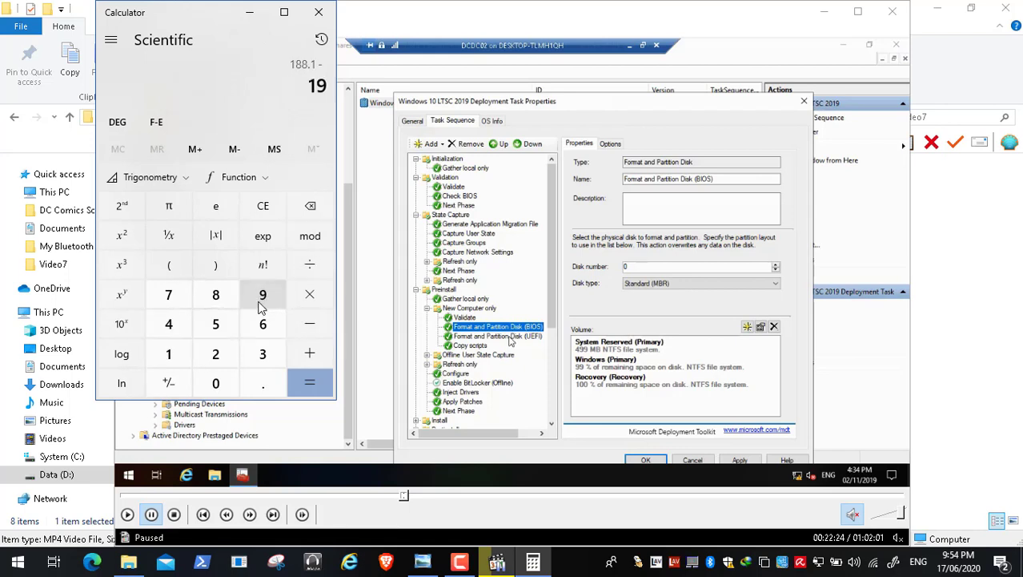
{"action": "left_click", "coordinate": [220, 382]}
{"action": "left_click", "coordinate": [309, 383]}
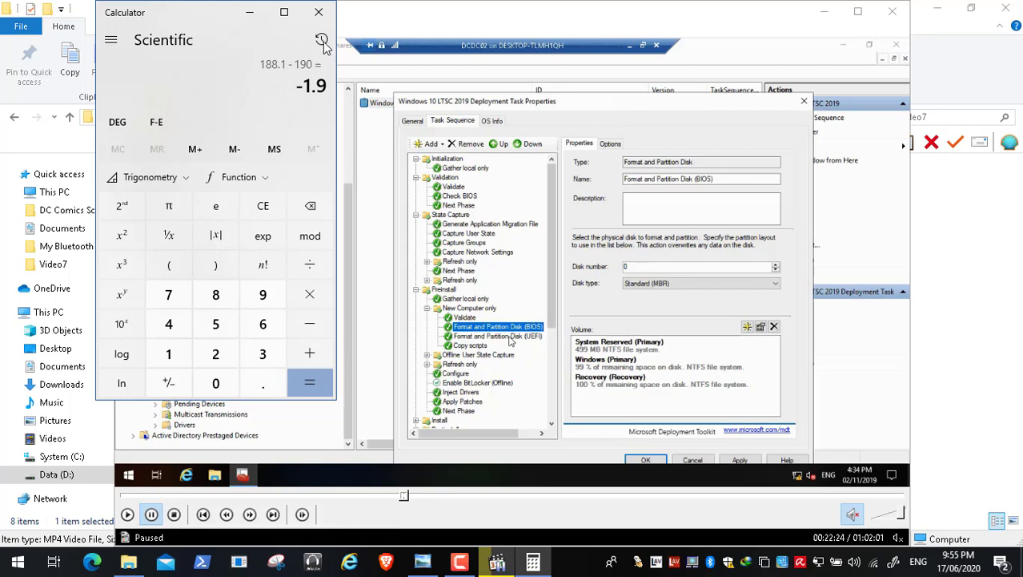
{"action": "left_click", "coordinate": [319, 12]}
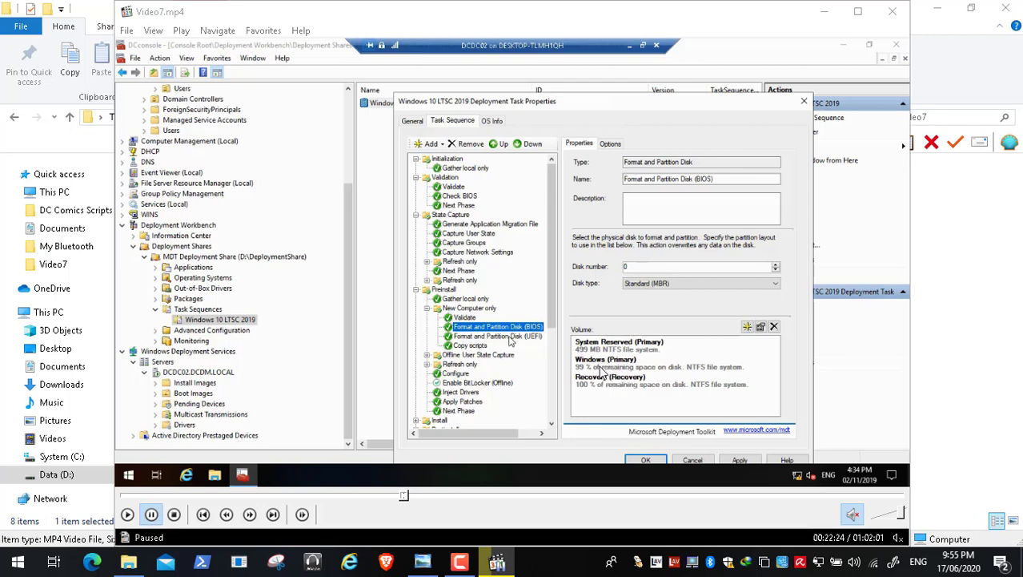
Step: Show Video7.mp4 in full screen and resume its playback
{"action": "double_click", "coordinate": [423, 331]}
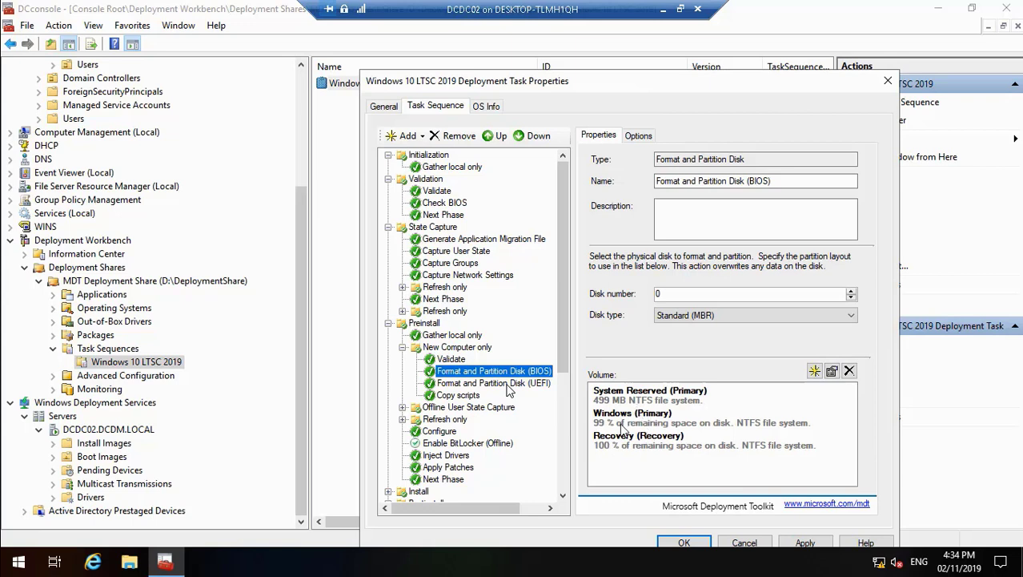
{"action": "mouse_move", "coordinate": [215, 553]}
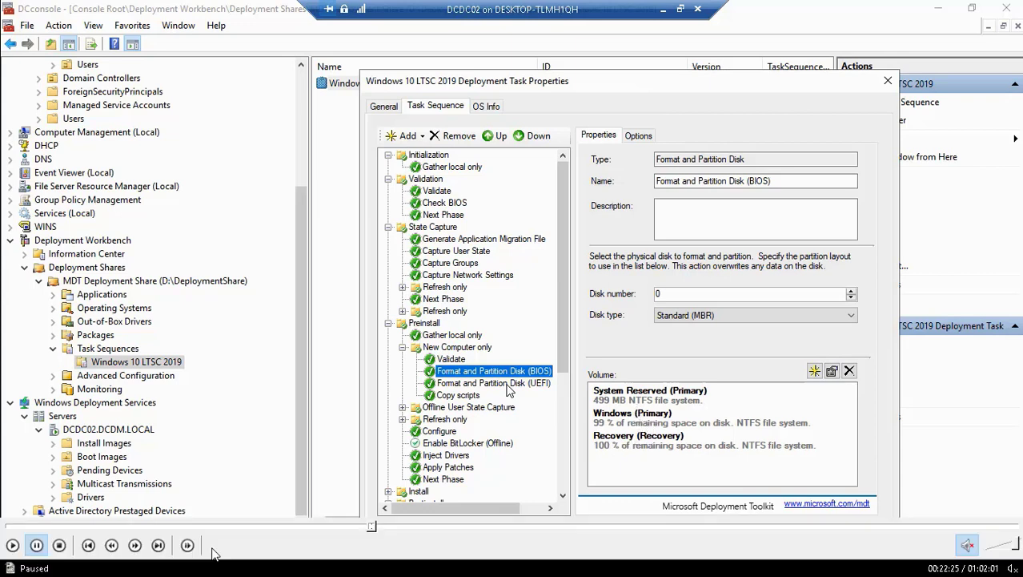
{"action": "left_click", "coordinate": [12, 545]}
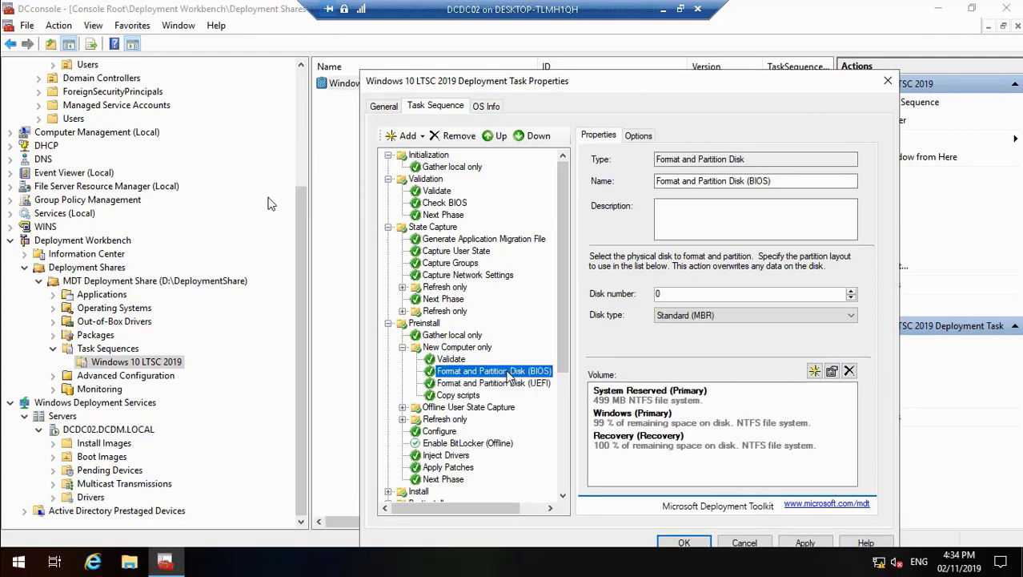
{"action": "double_click", "coordinate": [298, 162]}
{"action": "left_click", "coordinate": [461, 562]}
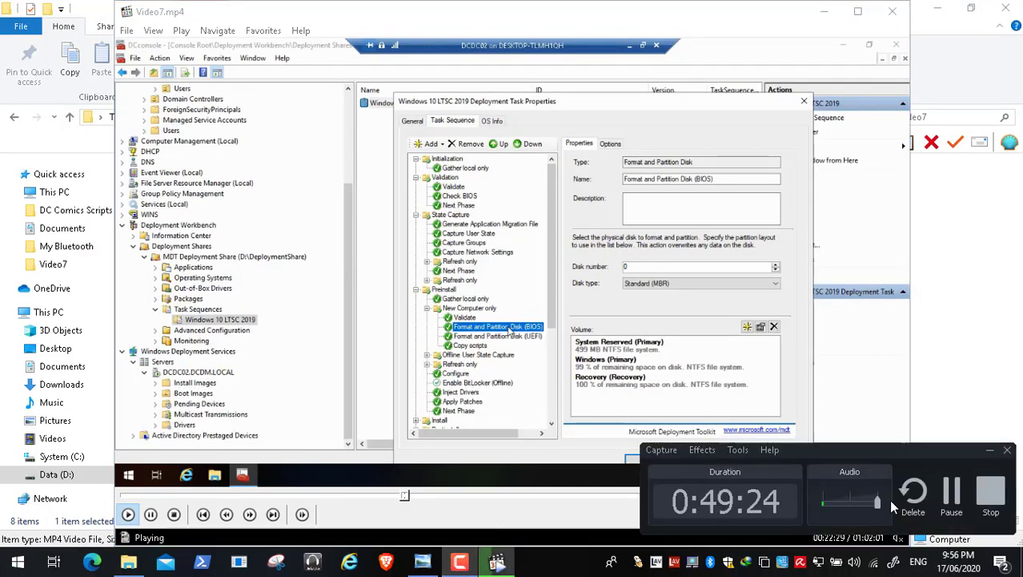
{"action": "left_click", "coordinate": [951, 497]}
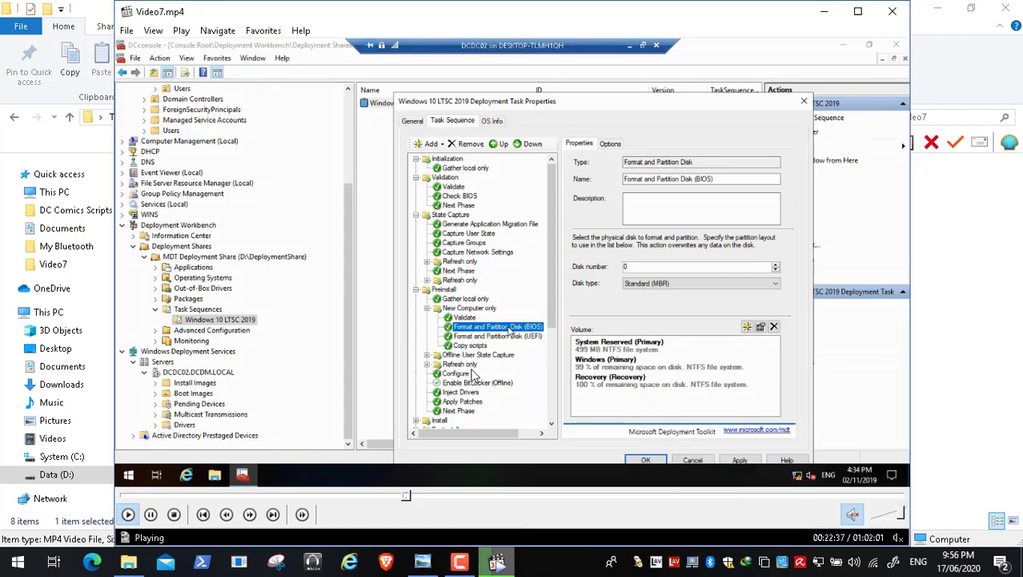
{"action": "double_click", "coordinate": [472, 375]}
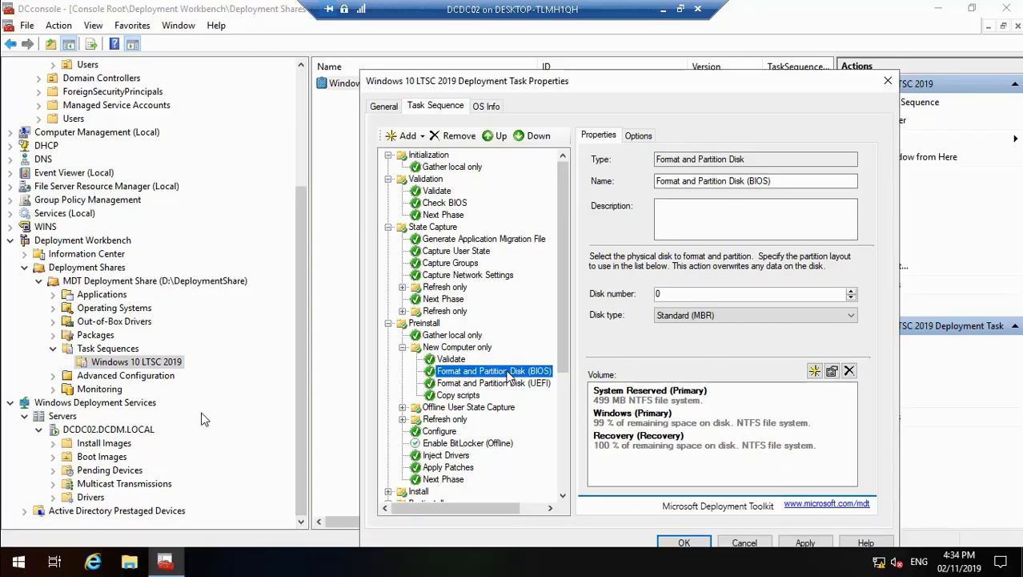
{"action": "mouse_move", "coordinate": [308, 571]}
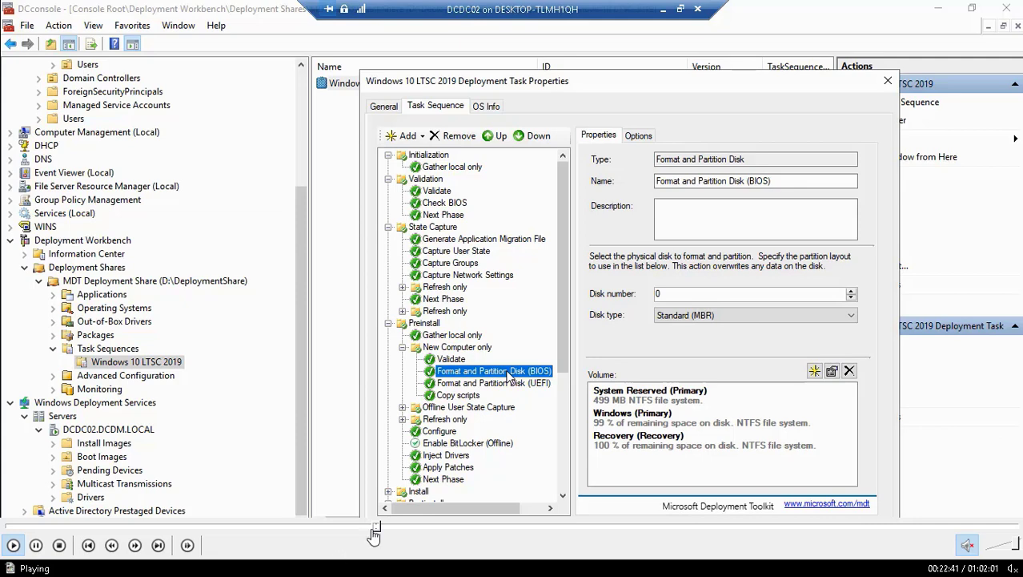
{"action": "double_click", "coordinate": [422, 406]}
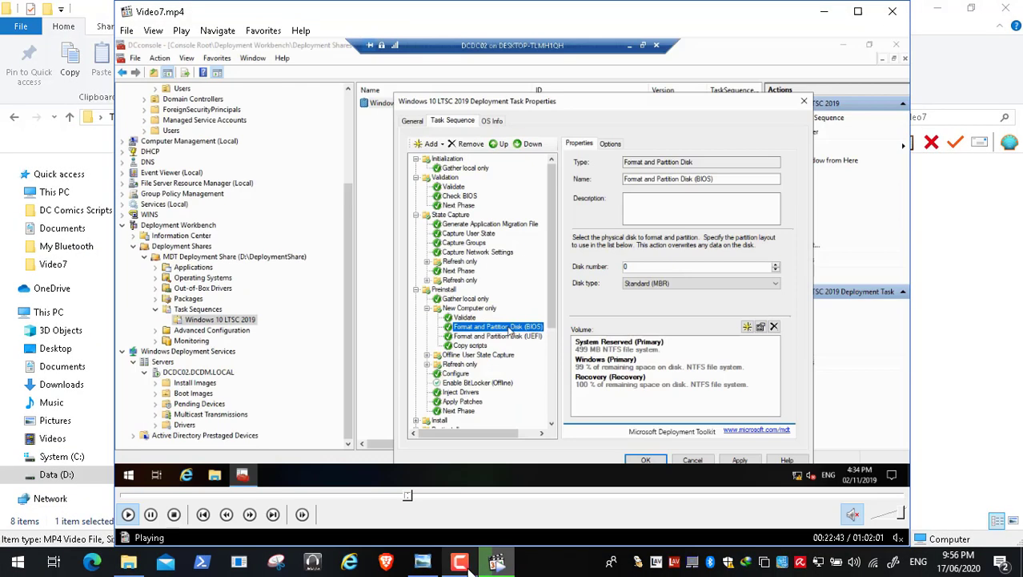
{"action": "left_click", "coordinate": [496, 563]}
{"action": "left_click", "coordinate": [991, 452]}
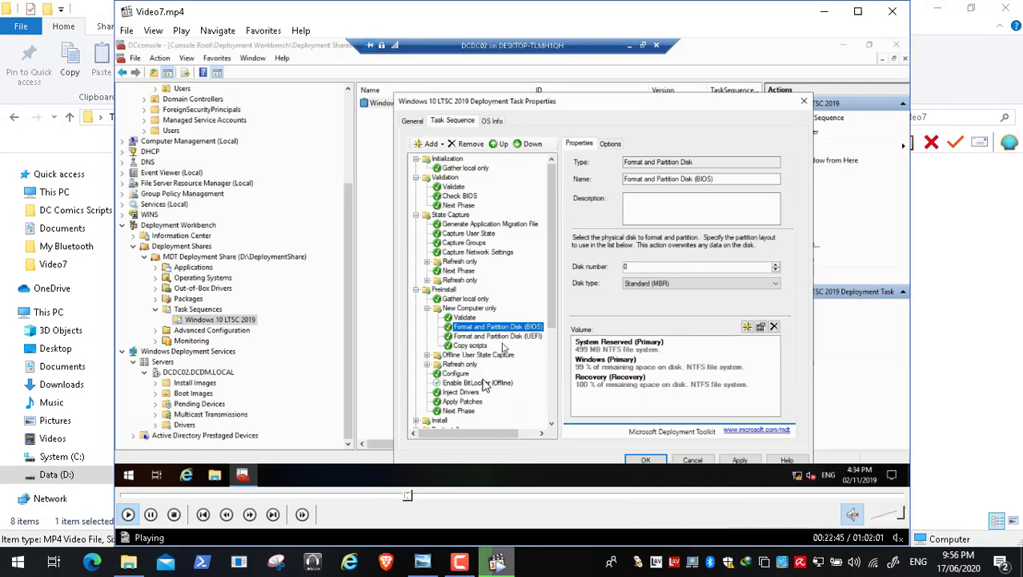
{"action": "double_click", "coordinate": [487, 384]}
Step: Skip Video7.mp4 ahead to about 23 minutes, where the Windows partition's properties are edited
{"action": "mouse_move", "coordinate": [357, 544]}
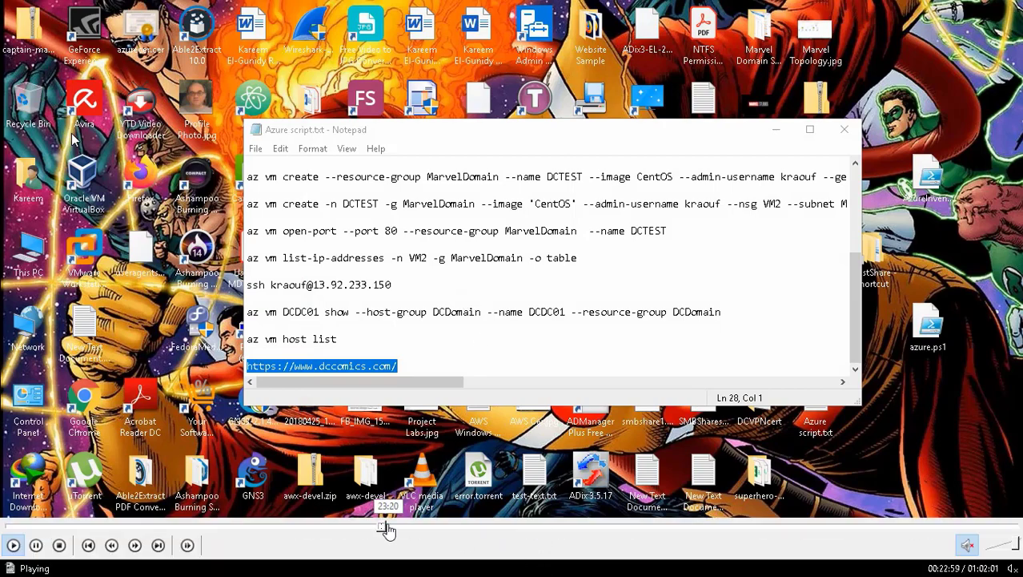
{"action": "left_click", "coordinate": [389, 527]}
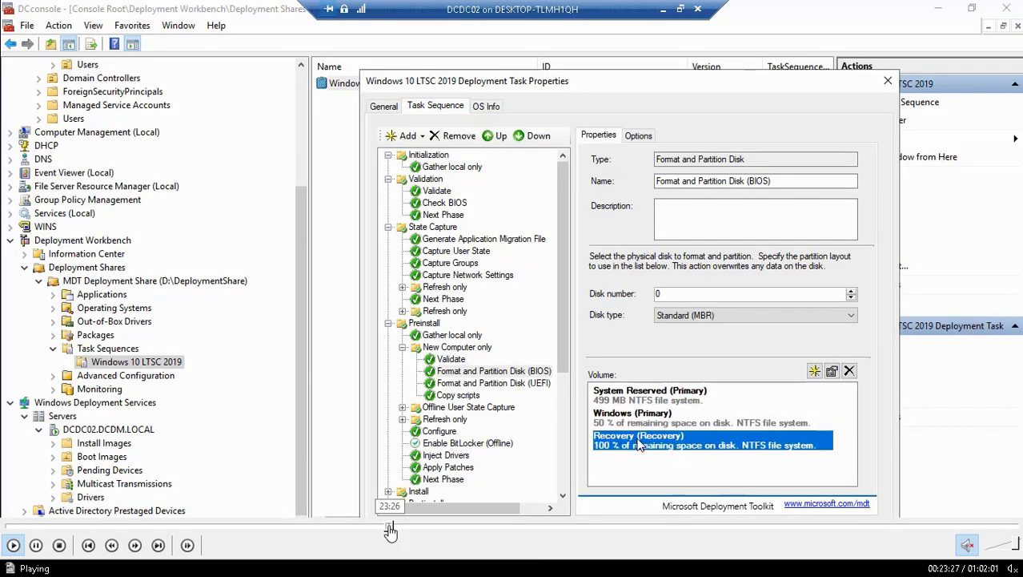
{"action": "left_click", "coordinate": [386, 529]}
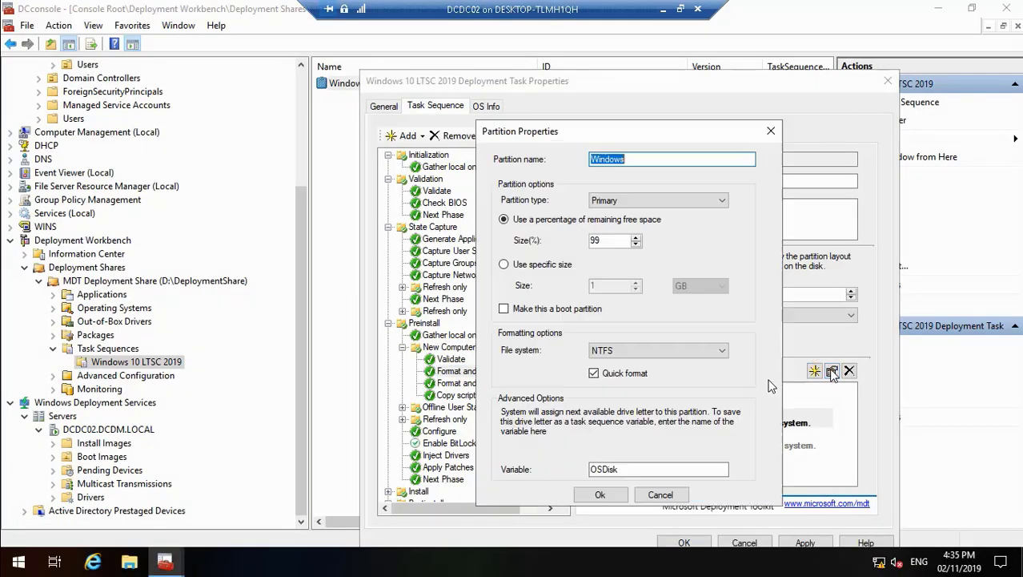
Step: Set the Windows primary partition's size to 50% of the remaining free space and accept its partition properties
{"action": "left_click", "coordinate": [604, 241]}
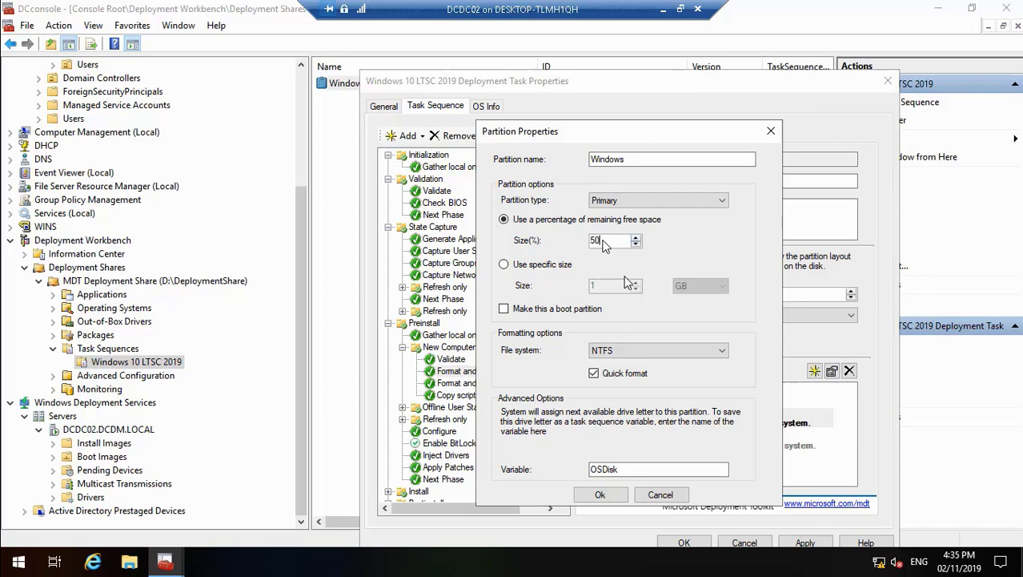
{"action": "left_click", "coordinate": [599, 495]}
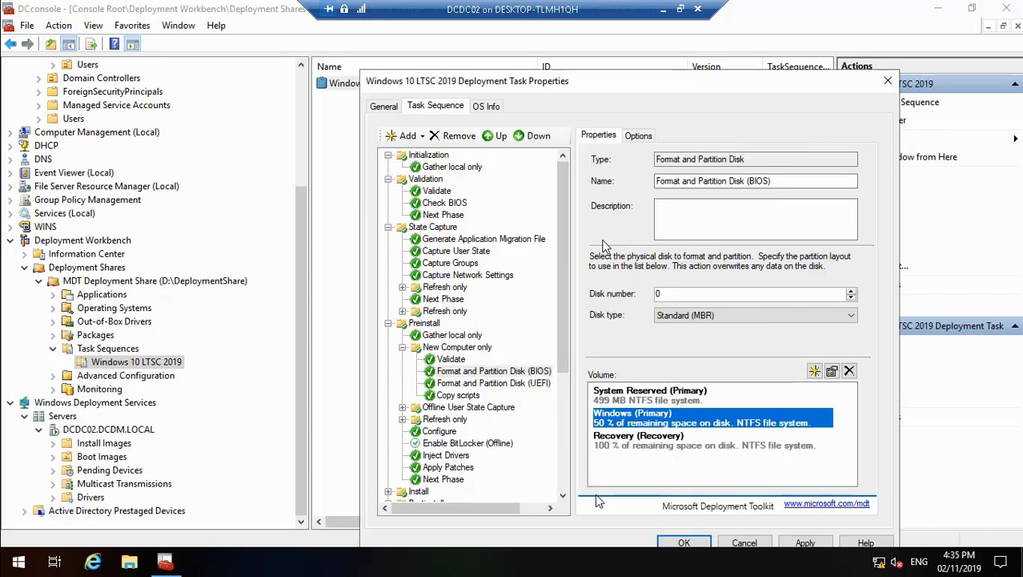
Step: Inspect the Recovery partition's properties without changing them, and compare the Windows and Recovery volumes in the disk layout
{"action": "left_click", "coordinate": [638, 443]}
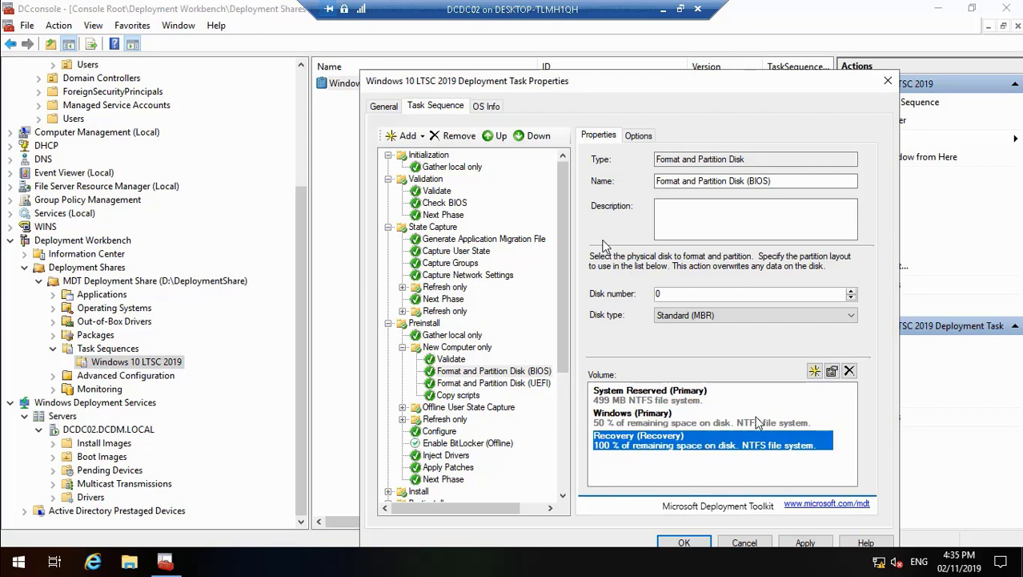
{"action": "left_click", "coordinate": [834, 372]}
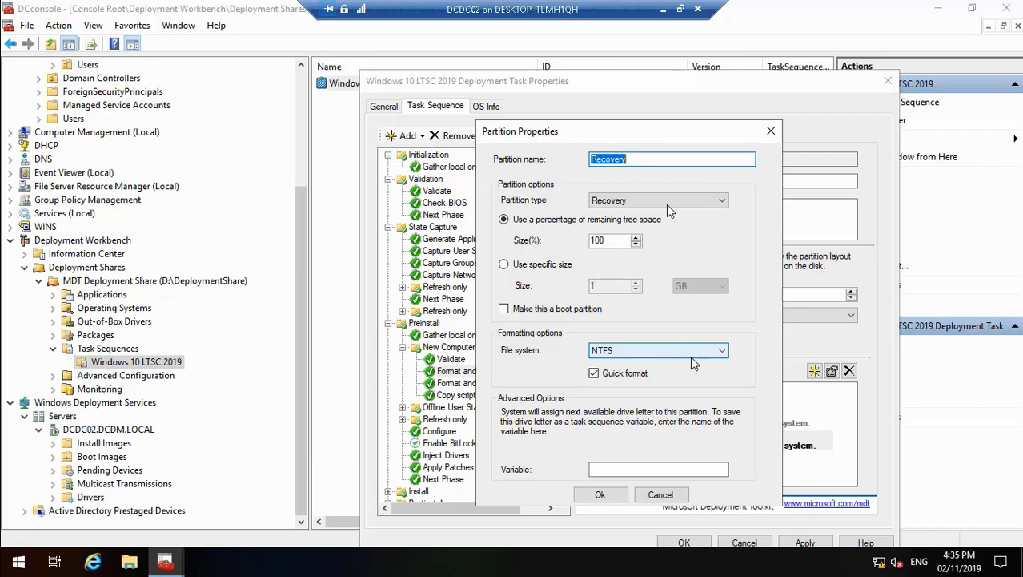
{"action": "left_click", "coordinate": [659, 495]}
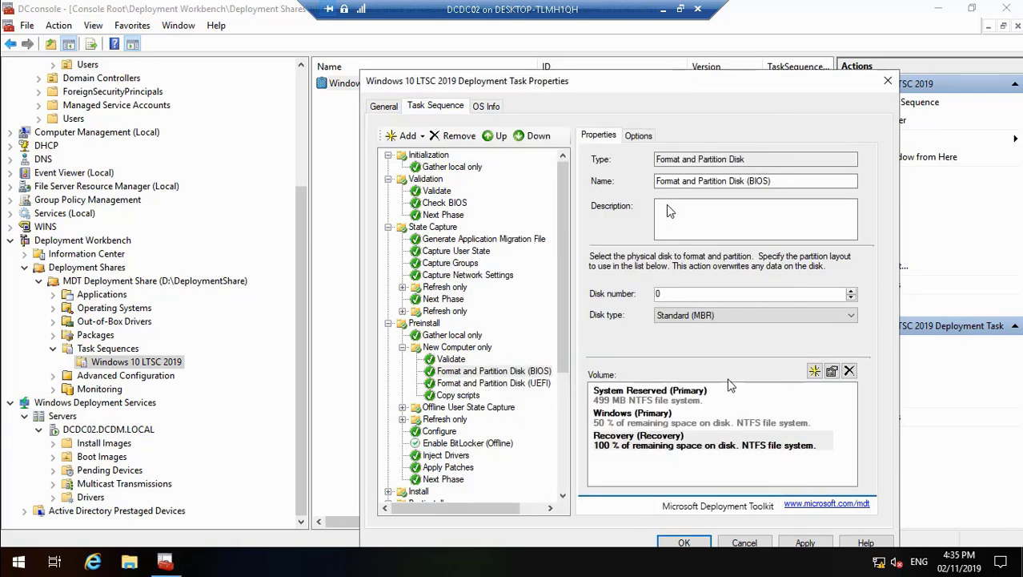
{"action": "left_click", "coordinate": [680, 425]}
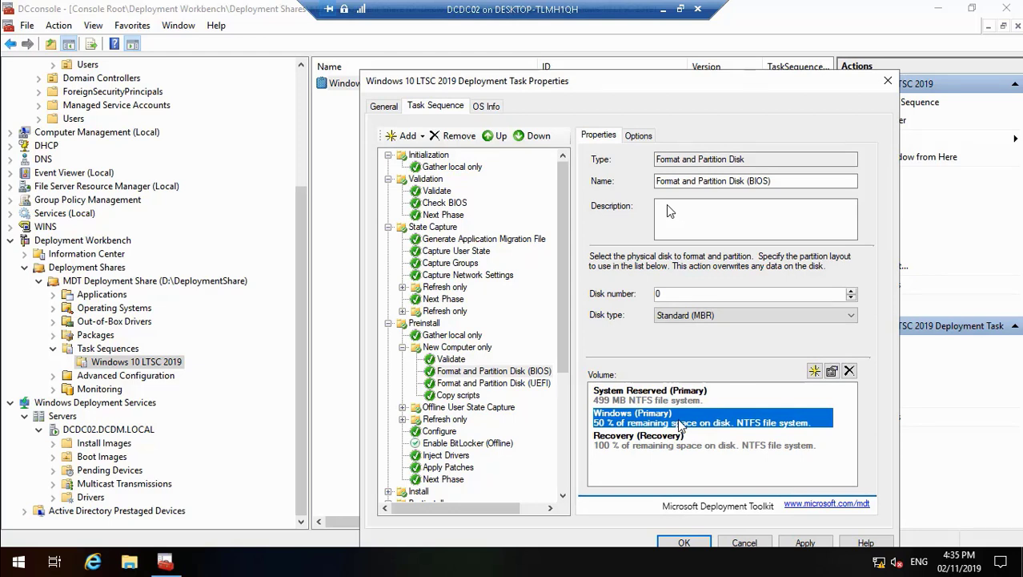
{"action": "left_click", "coordinate": [673, 446]}
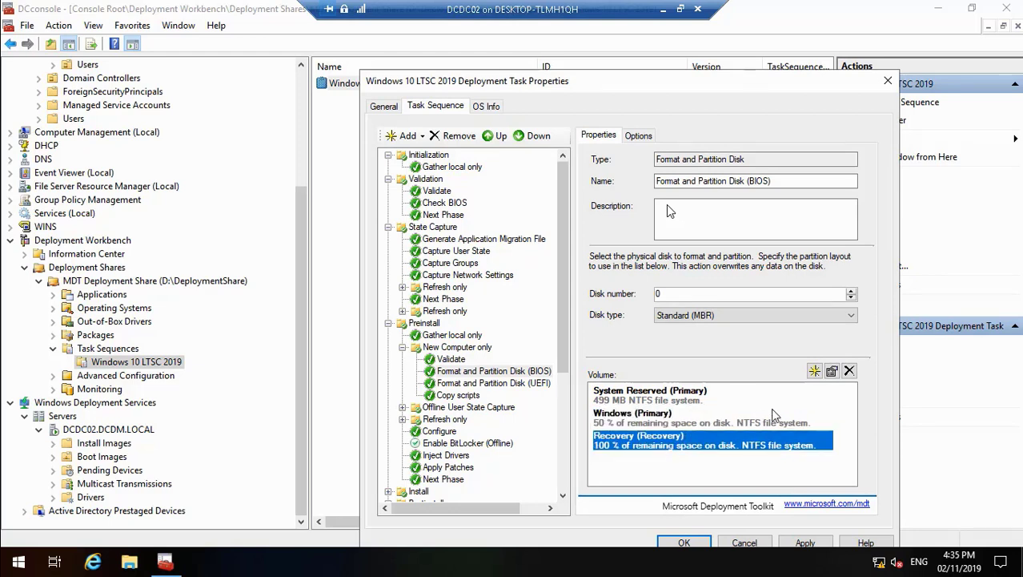
Step: In the BIOS disk layout, change the Recovery partition's type to Primary and set its variable to Data
{"action": "left_click", "coordinate": [850, 372]}
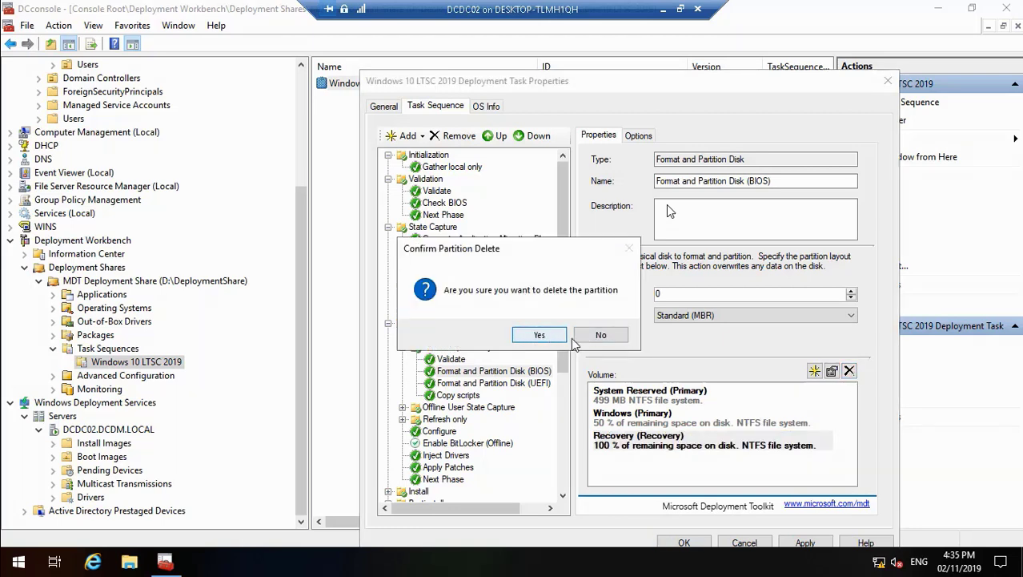
{"action": "left_click", "coordinate": [602, 337]}
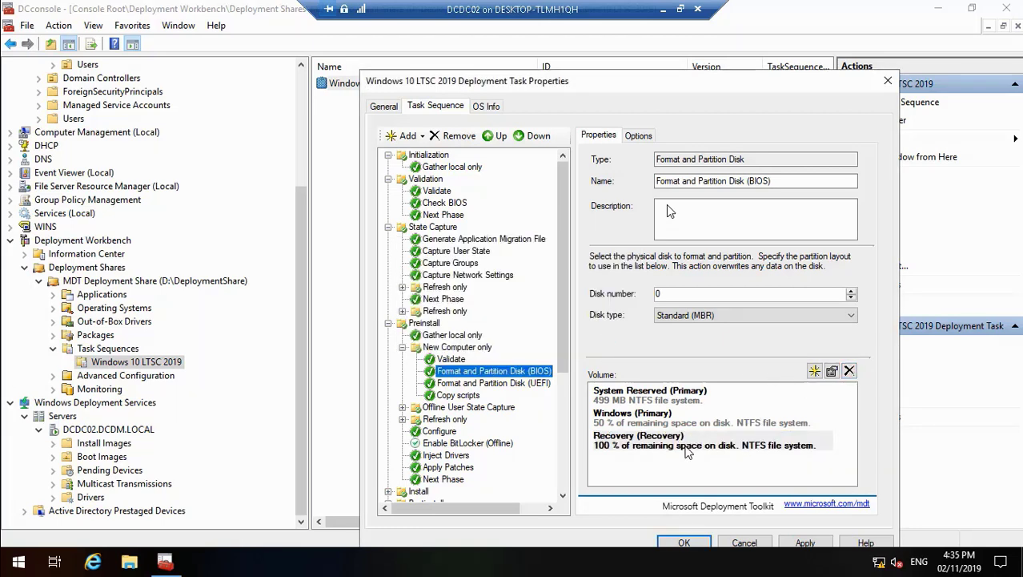
{"action": "left_click", "coordinate": [689, 447]}
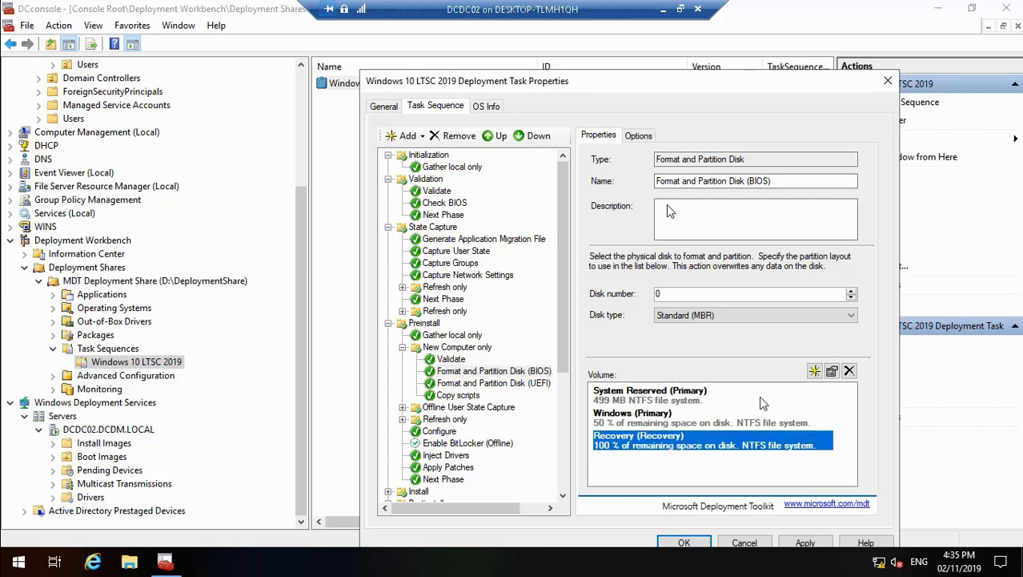
{"action": "left_click", "coordinate": [830, 372]}
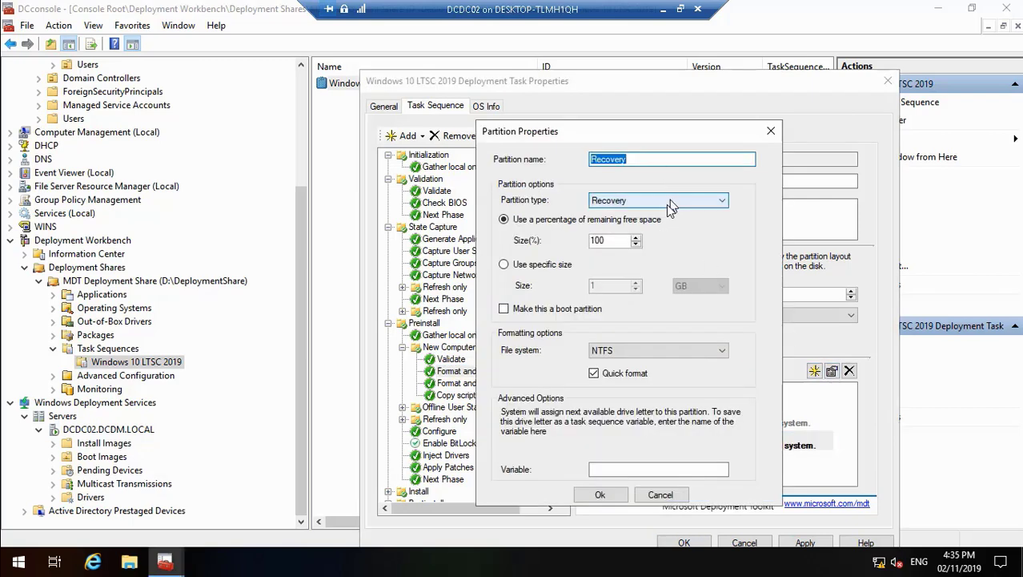
{"action": "left_click", "coordinate": [671, 201]}
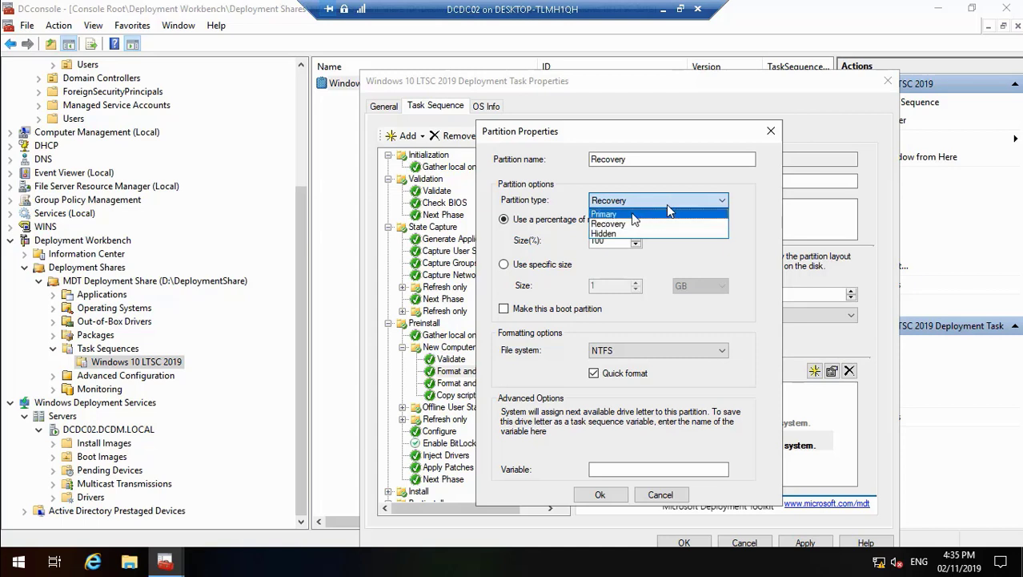
{"action": "left_click", "coordinate": [632, 214]}
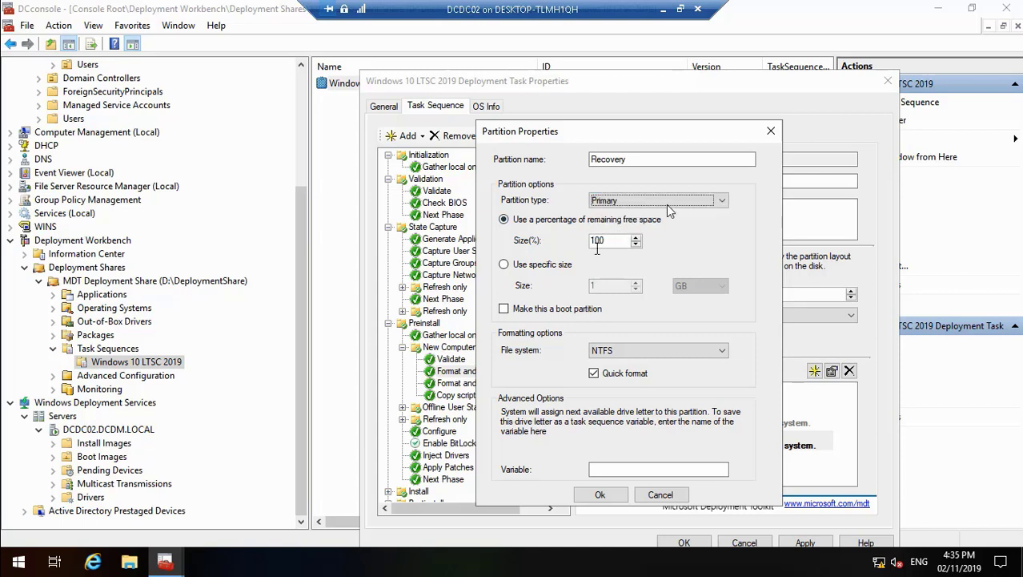
{"action": "left_click", "coordinate": [602, 471]}
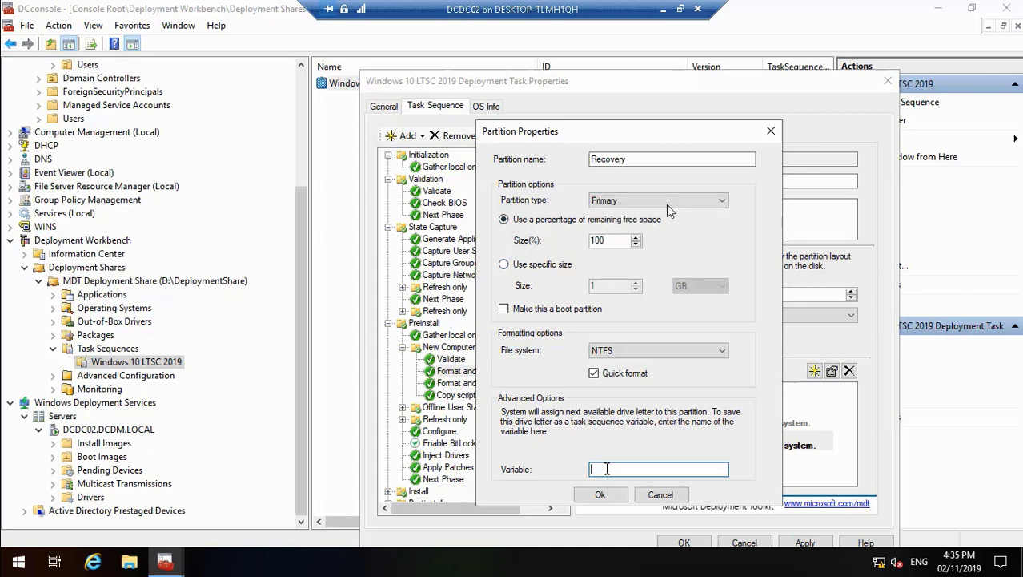
{"action": "type", "text": "Data"}
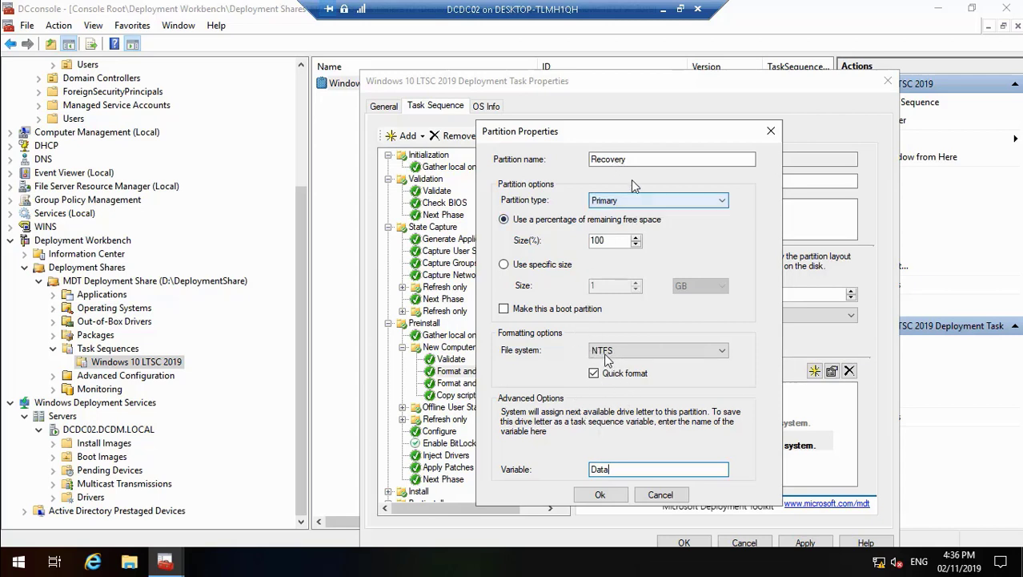
Step: Rename the Recovery partition in the BIOS layout as Data and accept its partition properties
{"action": "left_click", "coordinate": [638, 159]}
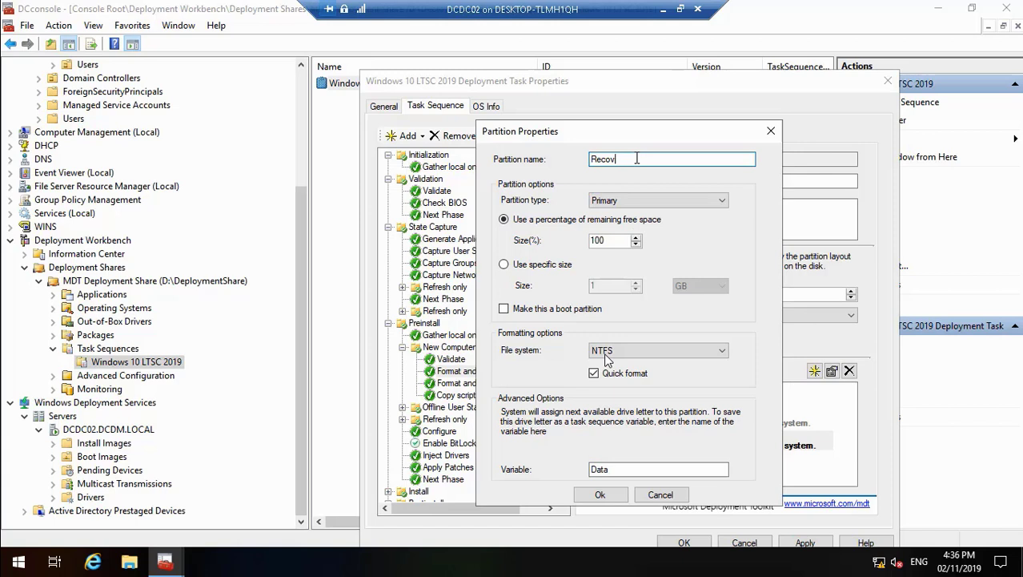
{"action": "key", "text": "BackSpace"}
{"action": "key", "text": "BackSpace"}
{"action": "key", "text": "BackSpace"}
{"action": "key", "text": "BackSpace"}
{"action": "key", "text": "BackSpace"}
{"action": "left_click", "coordinate": [12, 545]}
{"action": "type", "text": "Da"}
{"action": "left_click", "coordinate": [600, 491]}
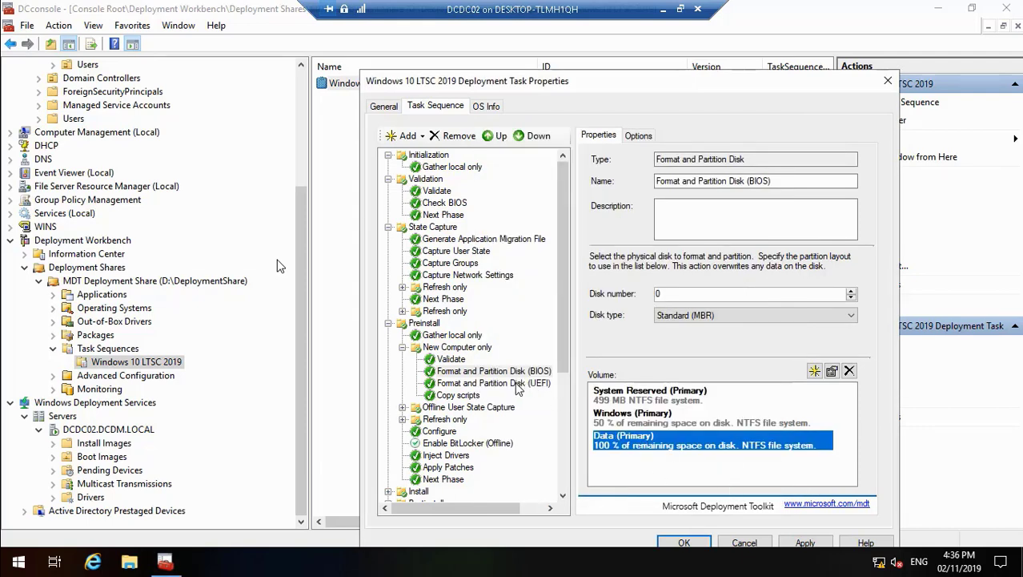
Step: In the Format and Partition Disk (UEFI) step, set the Windows partition's size to 50% of the remaining free space
{"action": "left_click", "coordinate": [518, 385]}
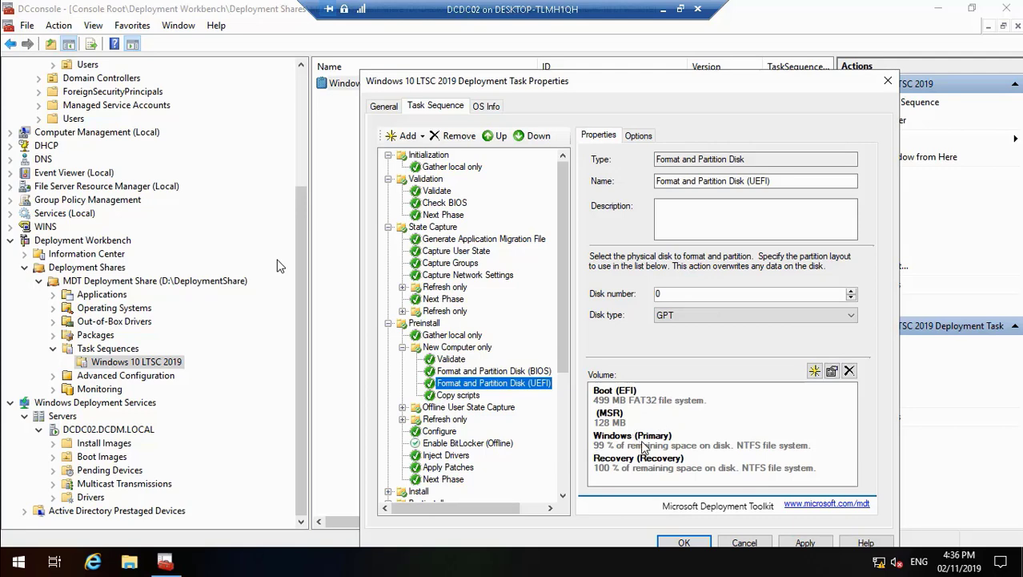
{"action": "left_click", "coordinate": [645, 449]}
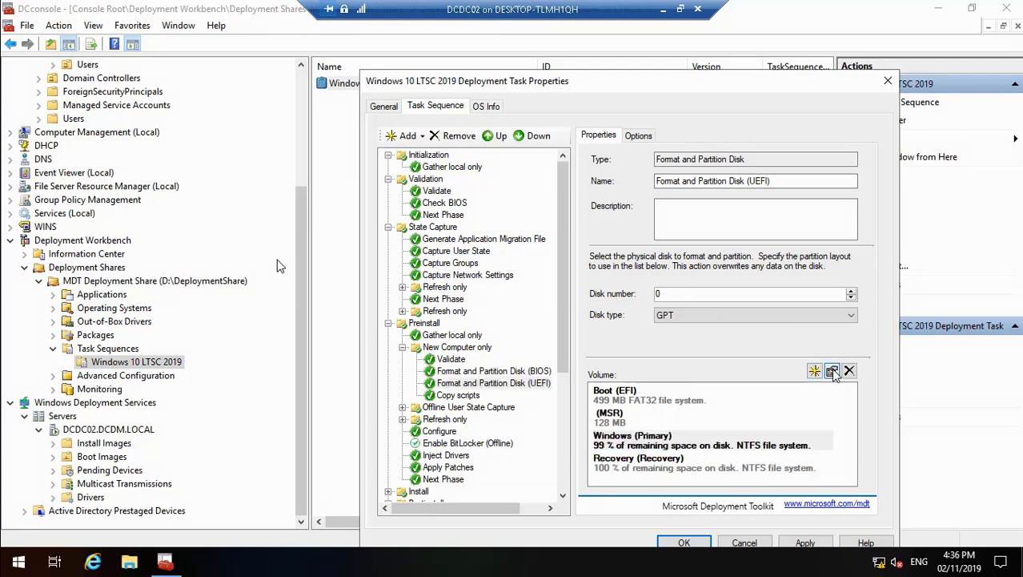
{"action": "left_click", "coordinate": [832, 372]}
{"action": "left_click", "coordinate": [606, 240]}
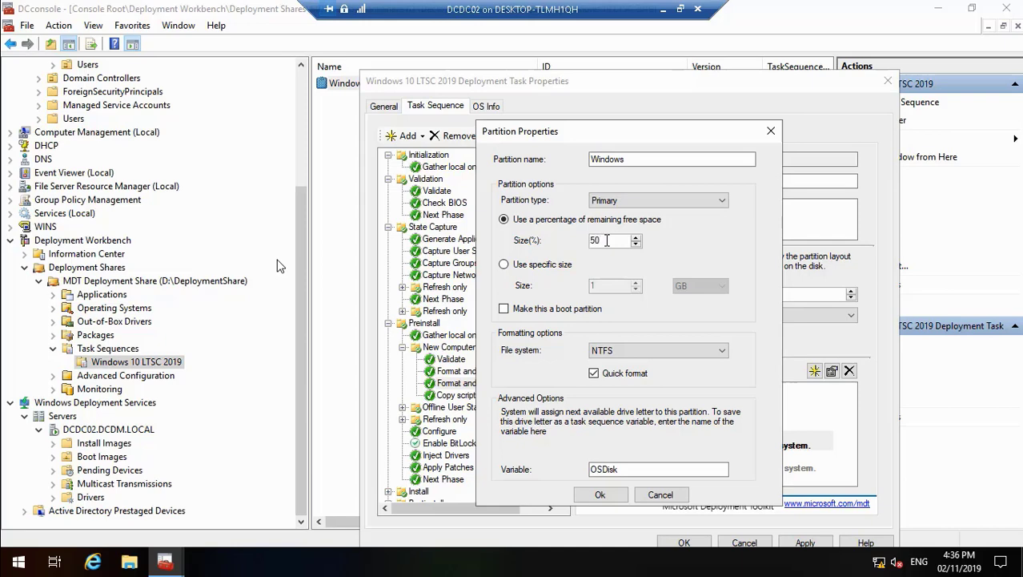
{"action": "left_click", "coordinate": [609, 495]}
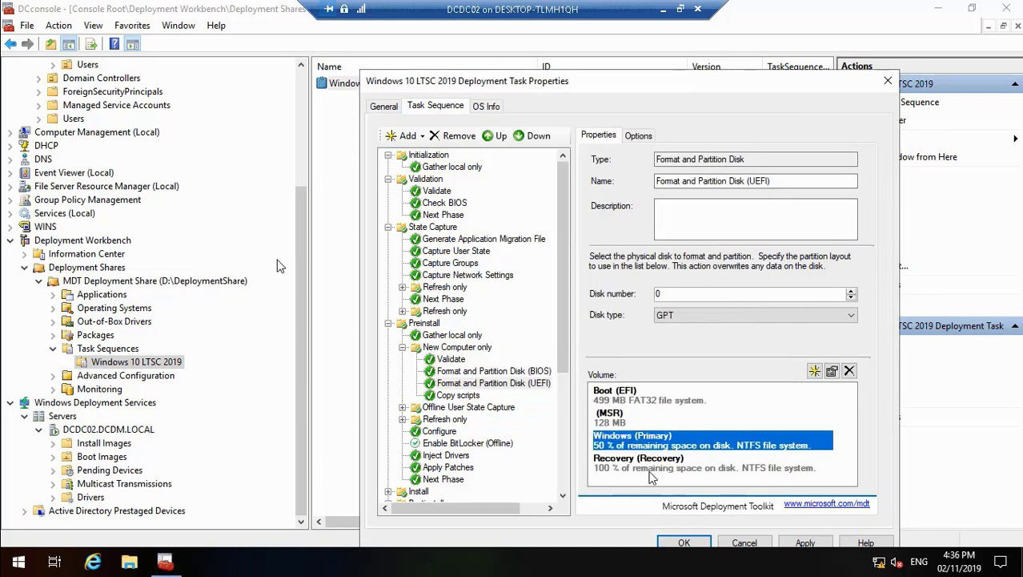
Step: Turn the UEFI layout's Recovery partition into a Primary partition named Data, with the variable Data
{"action": "left_click", "coordinate": [659, 466]}
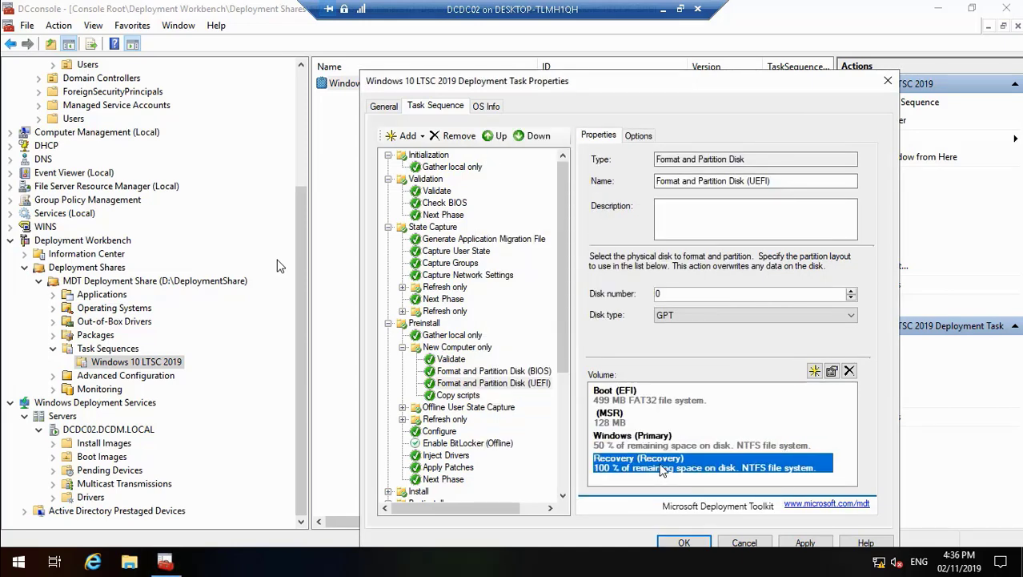
{"action": "left_click", "coordinate": [832, 371]}
{"action": "left_click", "coordinate": [680, 205]}
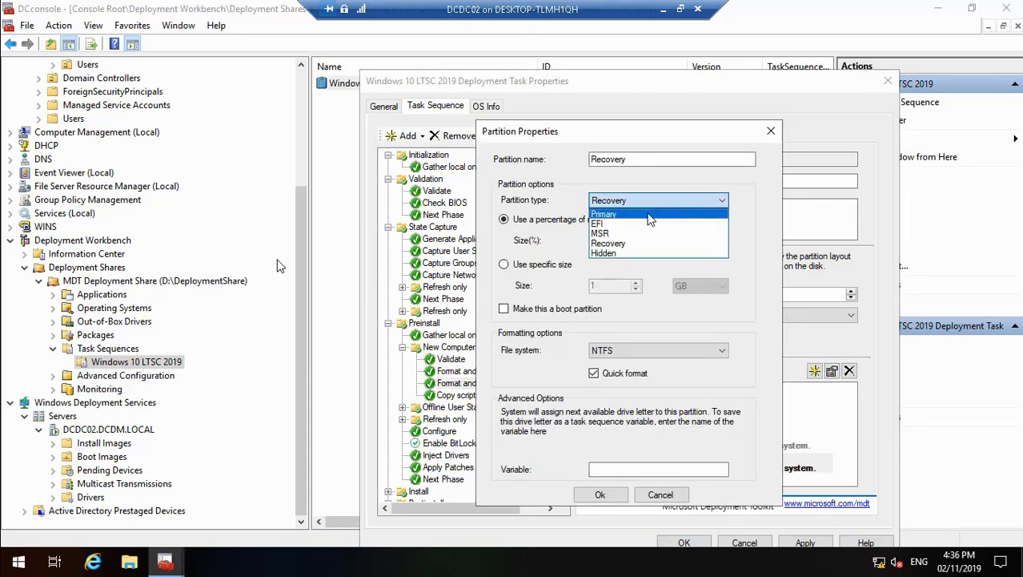
{"action": "left_click", "coordinate": [650, 215]}
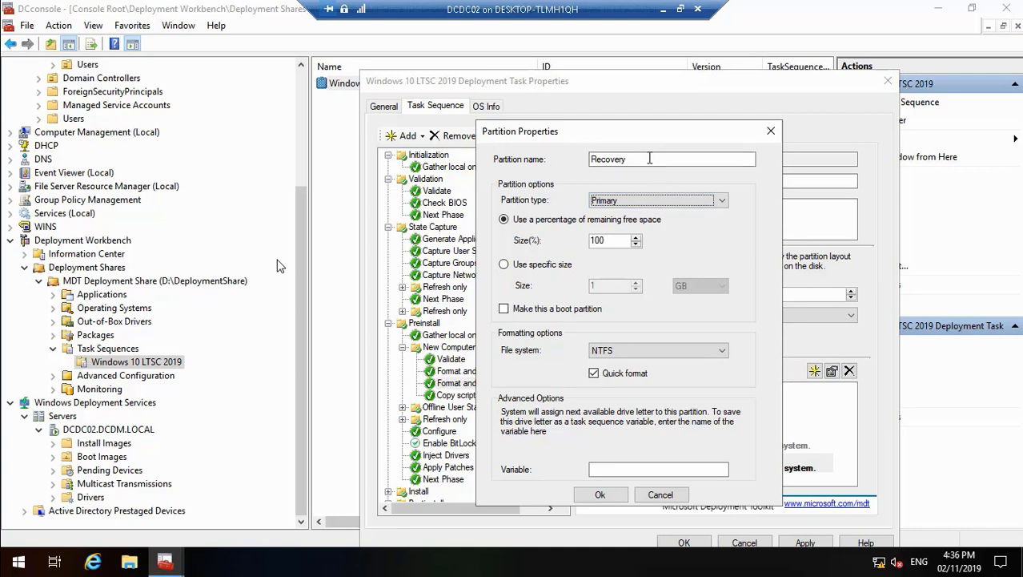
{"action": "left_click", "coordinate": [650, 158]}
{"action": "key", "text": "BackSpace"}
{"action": "key", "text": "BackSpace"}
{"action": "key", "text": "BackSpace"}
{"action": "key", "text": "BackSpace"}
{"action": "key", "text": "BackSpace"}
{"action": "key", "text": "BackSpace"}
{"action": "key", "text": "BackSpace"}
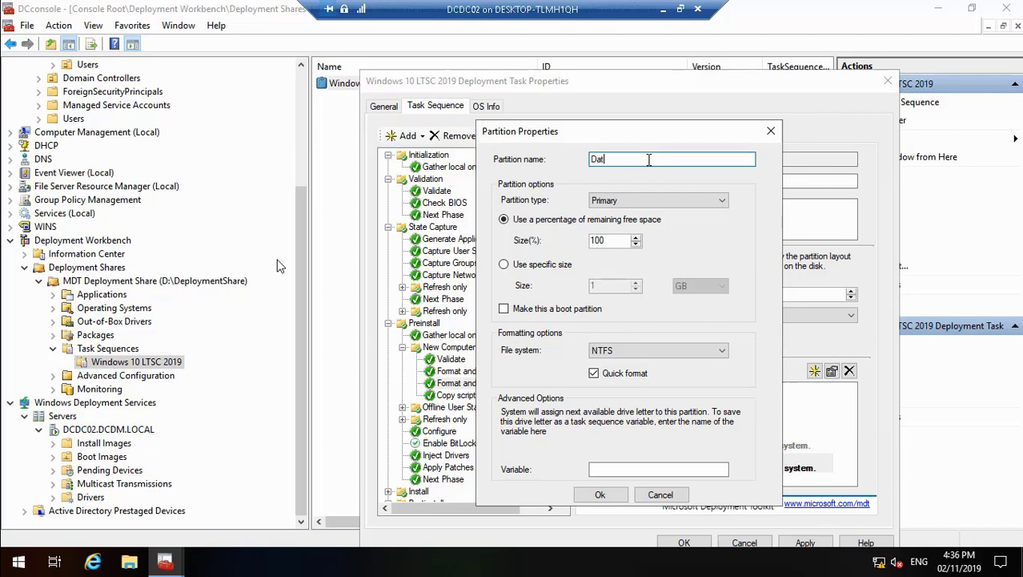
{"action": "left_click", "coordinate": [604, 468]}
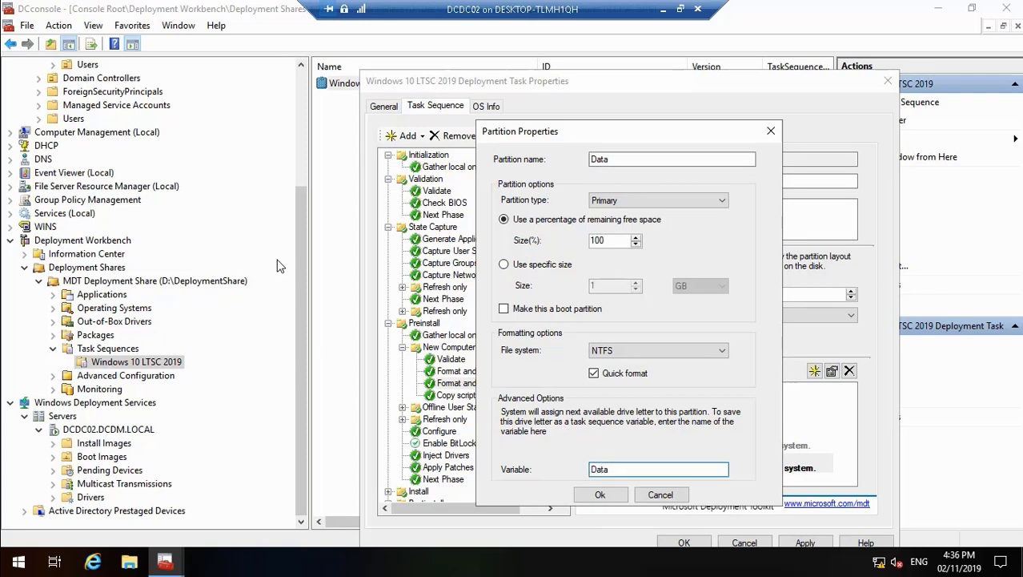
{"action": "left_click", "coordinate": [601, 494]}
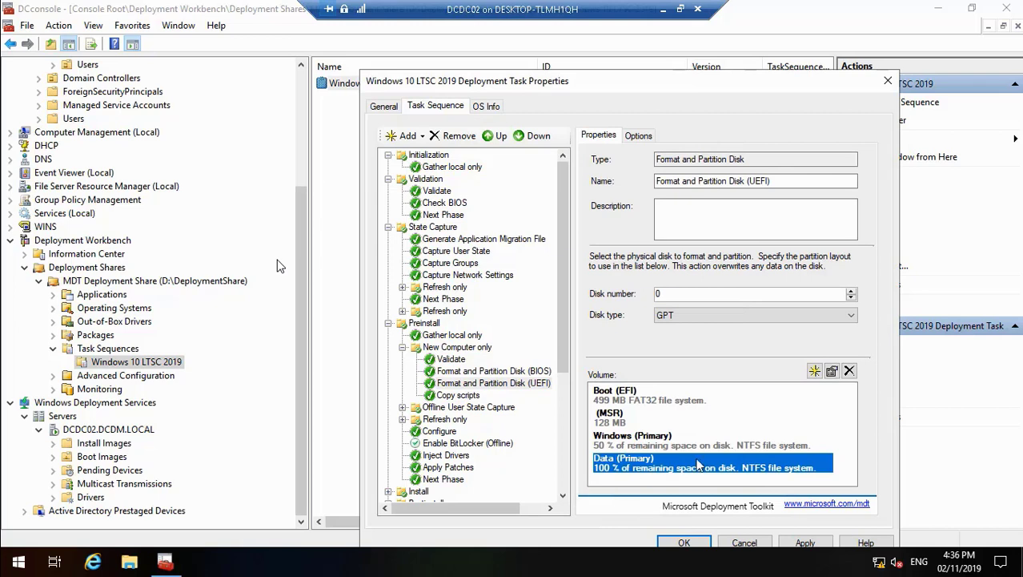
Step: Compare the volume lists of the BIOS and UEFI Format and Partition Disk steps
{"action": "left_click", "coordinate": [698, 447]}
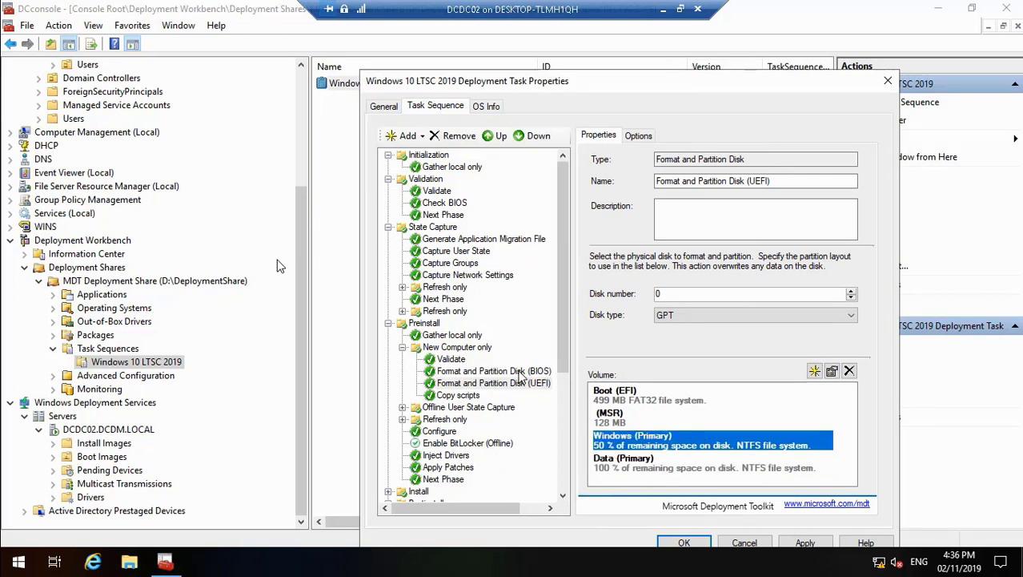
{"action": "left_click", "coordinate": [522, 373]}
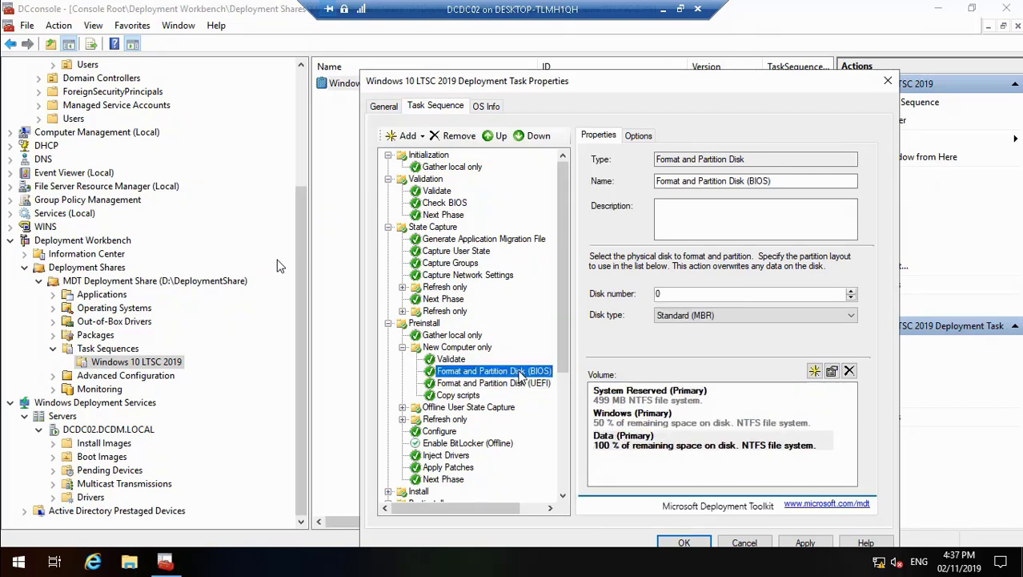
{"action": "left_click", "coordinate": [516, 385]}
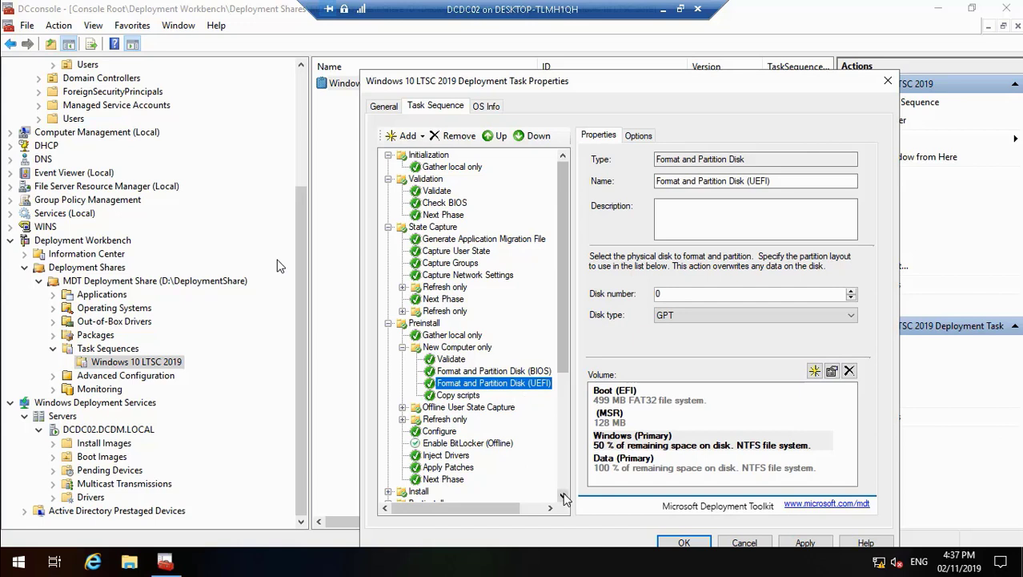
Step: Review the Install group and the Install Applications step under State Restore, and save the task sequence's properties
{"action": "left_click_drag", "start_coordinate": [565, 498], "coordinate": [565, 497]}
{"action": "left_click", "coordinate": [388, 335]}
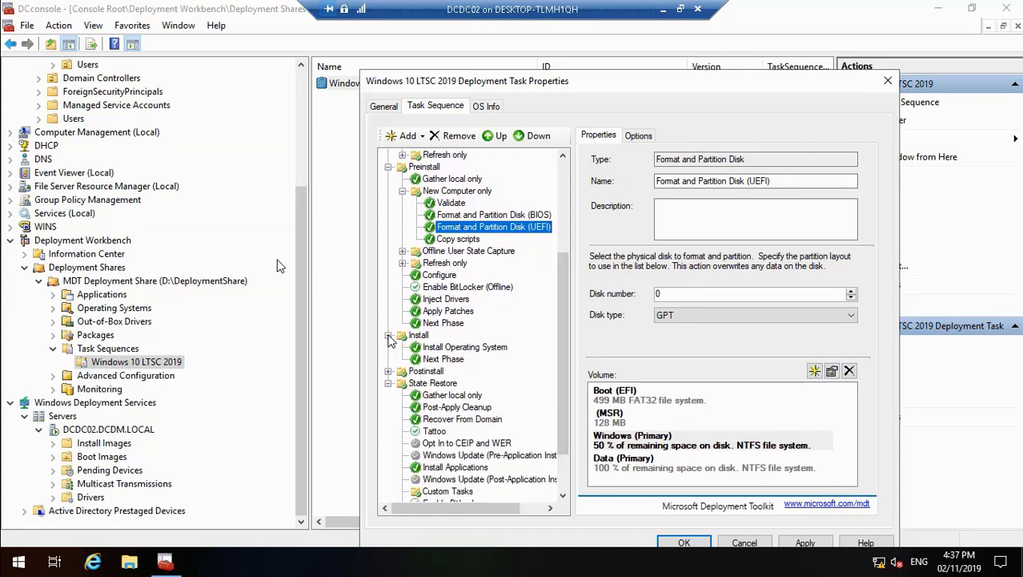
{"action": "left_click", "coordinate": [389, 336]}
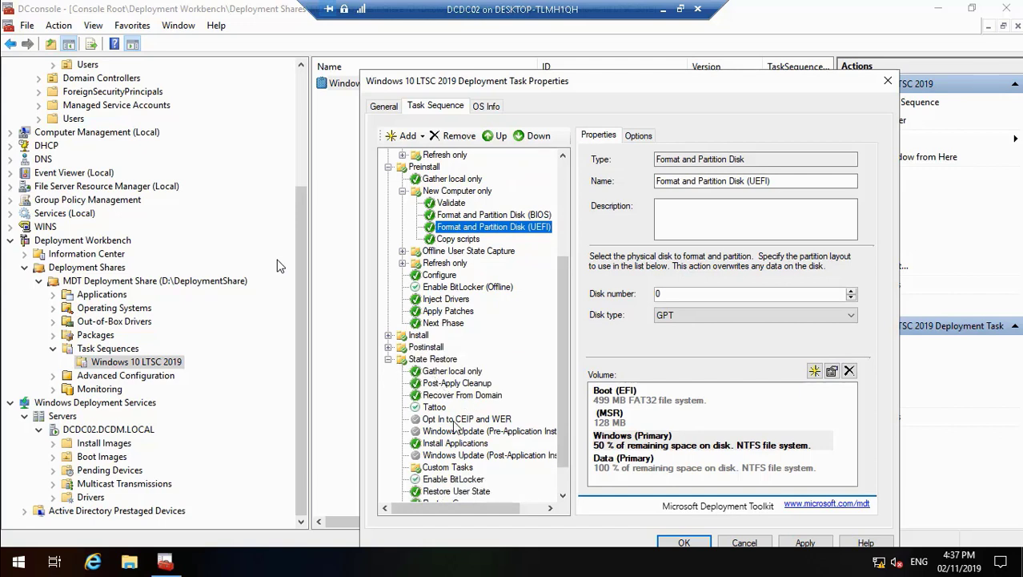
{"action": "left_click", "coordinate": [450, 444]}
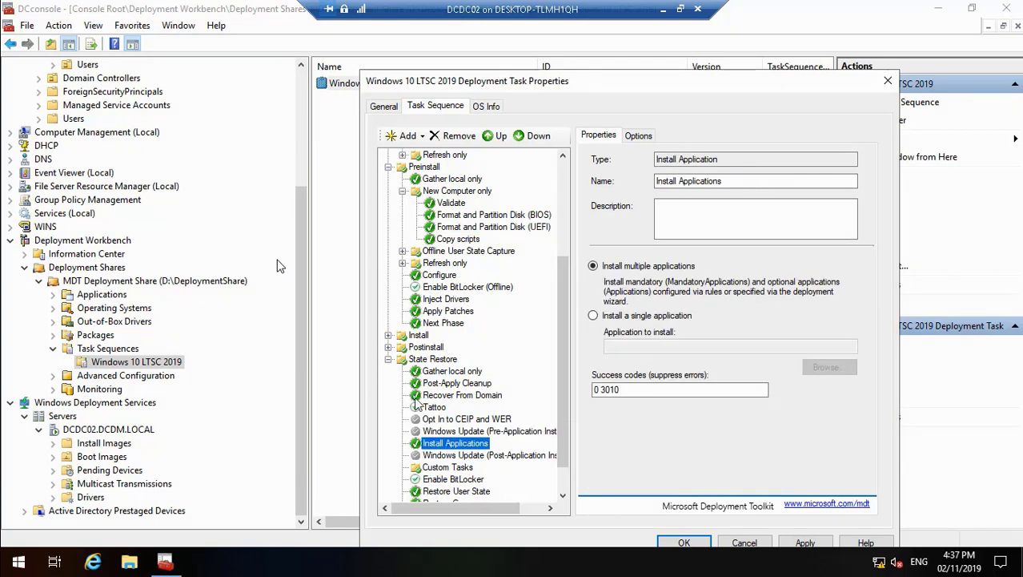
{"action": "left_click", "coordinate": [389, 359]}
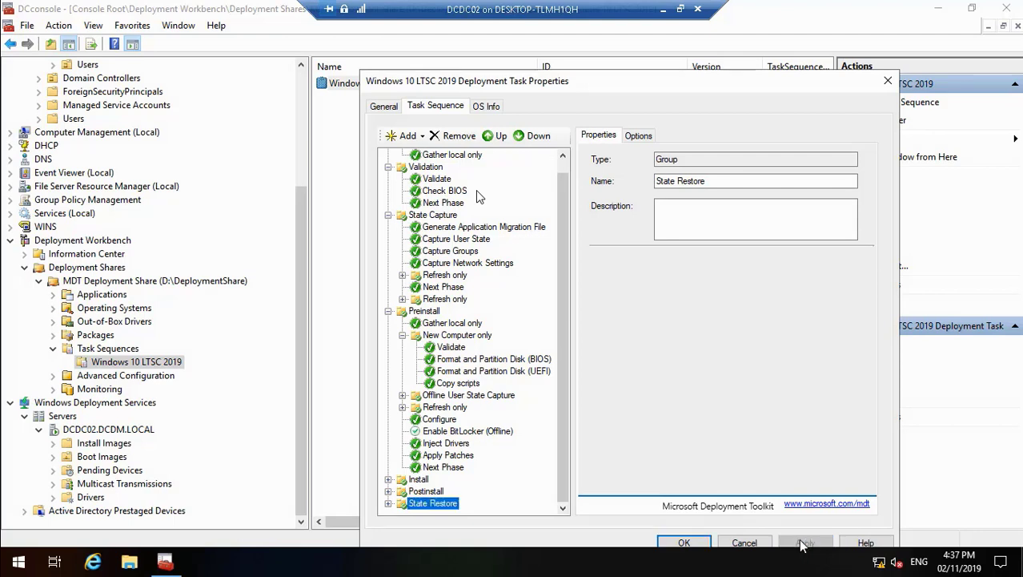
{"action": "left_click", "coordinate": [680, 544]}
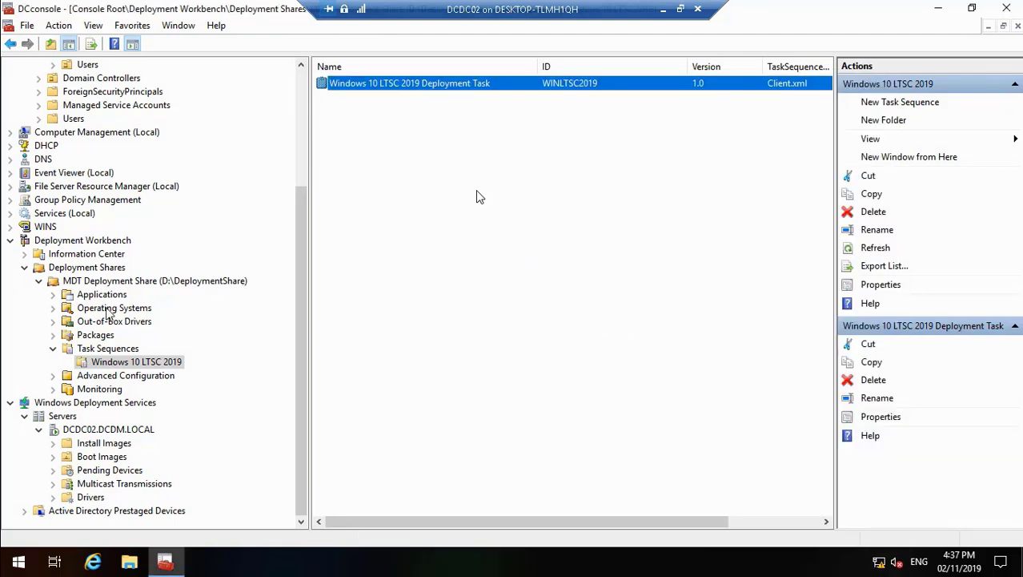
Step: Inspect the properties of the Windows 10 Enterprise LTSC 2019 image under Operating Systems without changing them
{"action": "left_click", "coordinate": [53, 310]}
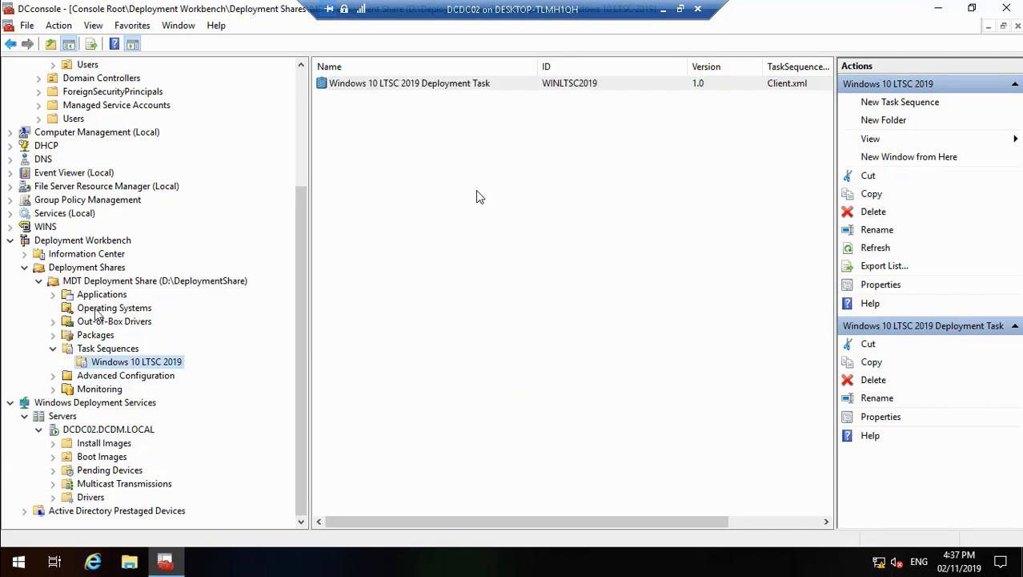
{"action": "left_click", "coordinate": [96, 311]}
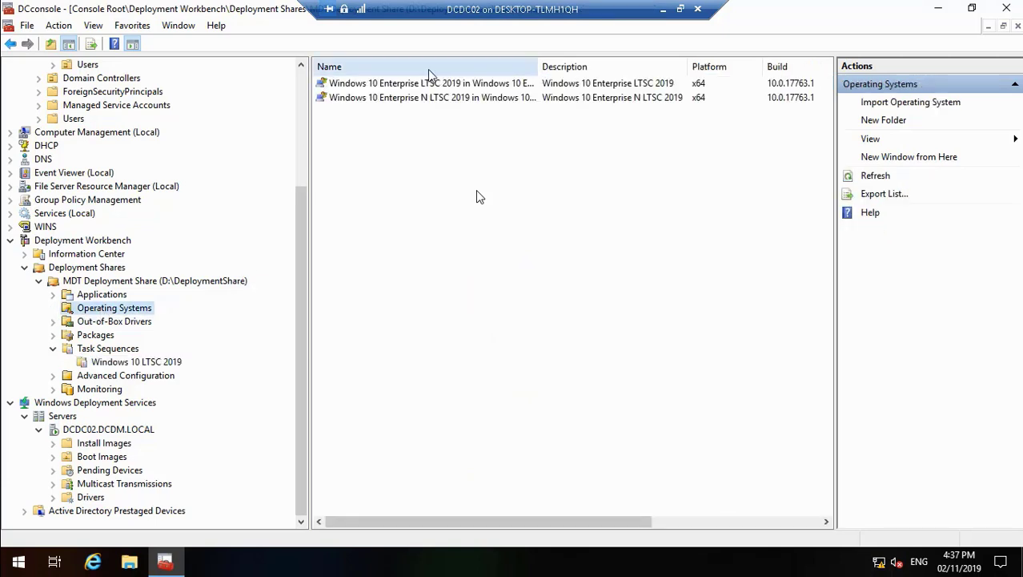
{"action": "right_click", "coordinate": [436, 85]}
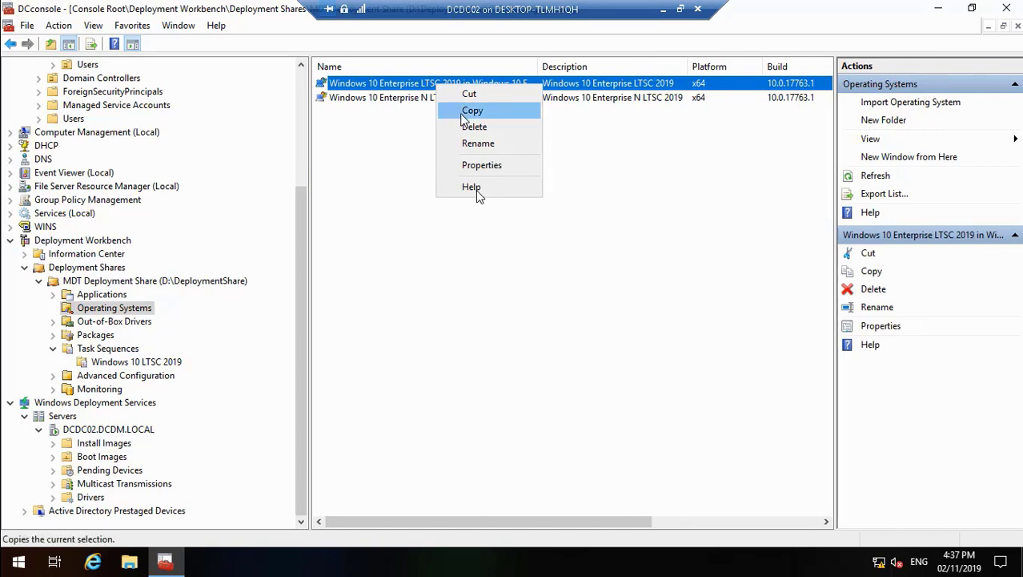
{"action": "left_click", "coordinate": [483, 165]}
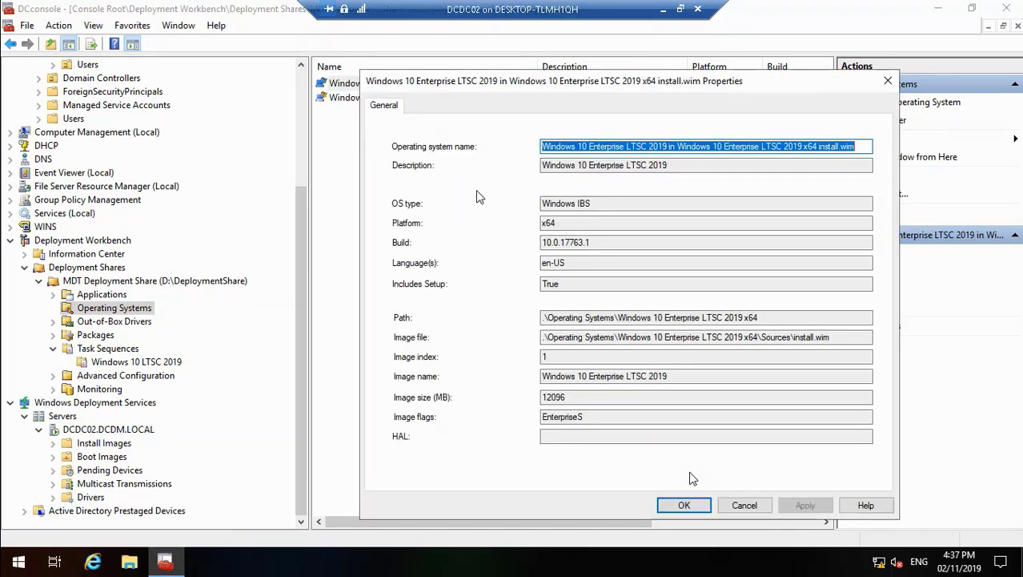
{"action": "left_click", "coordinate": [743, 504]}
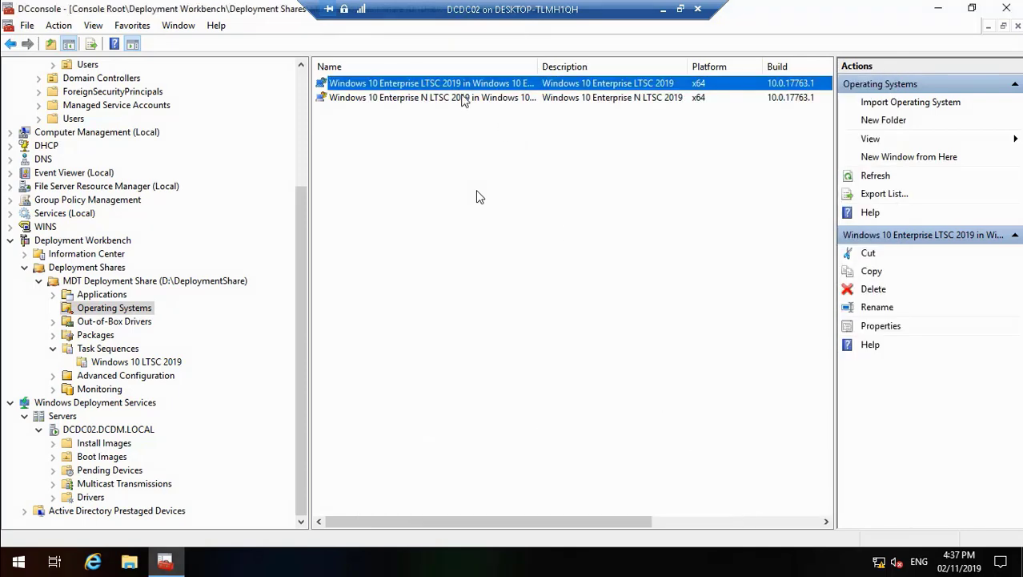
{"action": "double_click", "coordinate": [459, 84]}
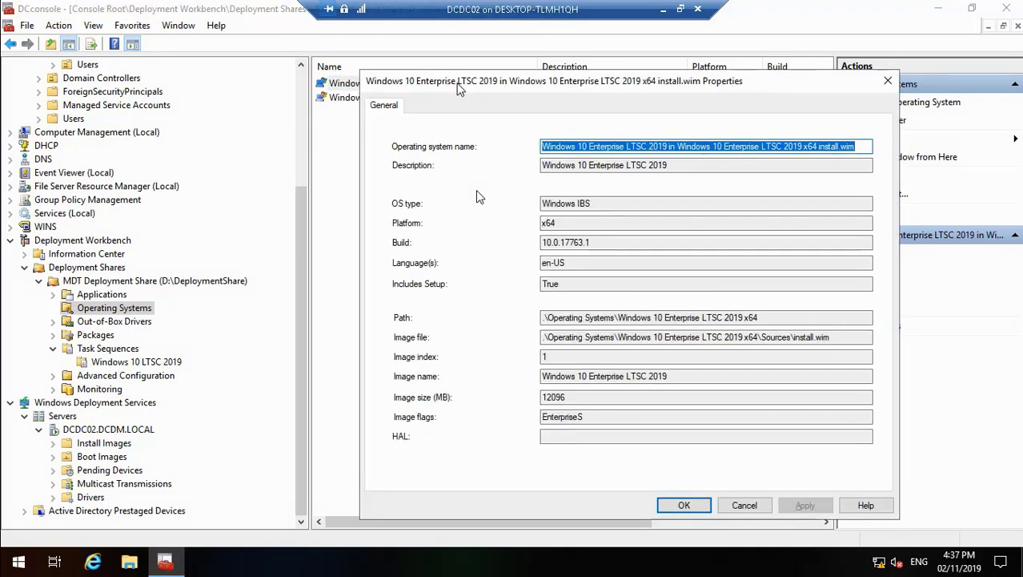
{"action": "left_click", "coordinate": [743, 505]}
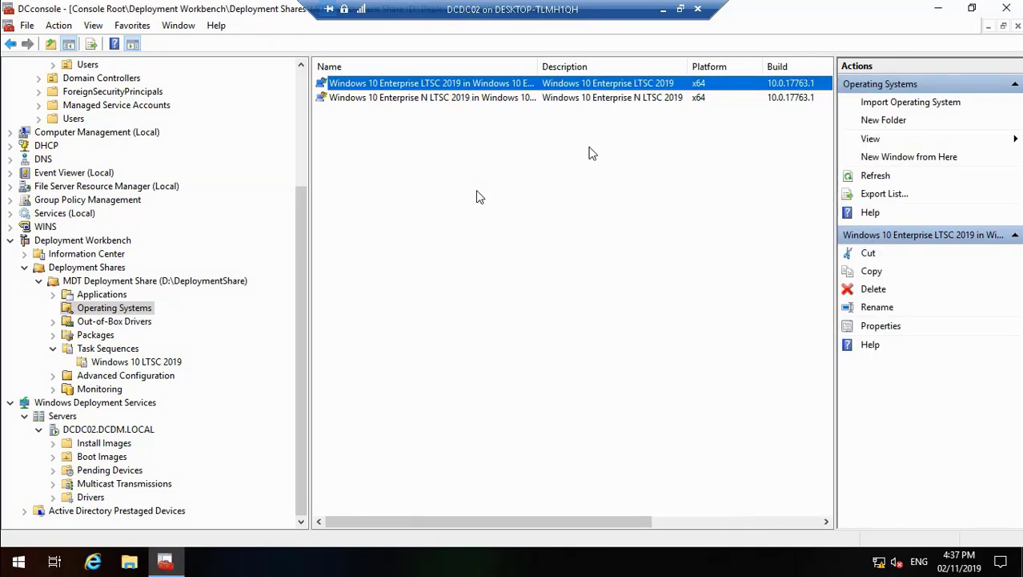
{"action": "left_click", "coordinate": [663, 8]}
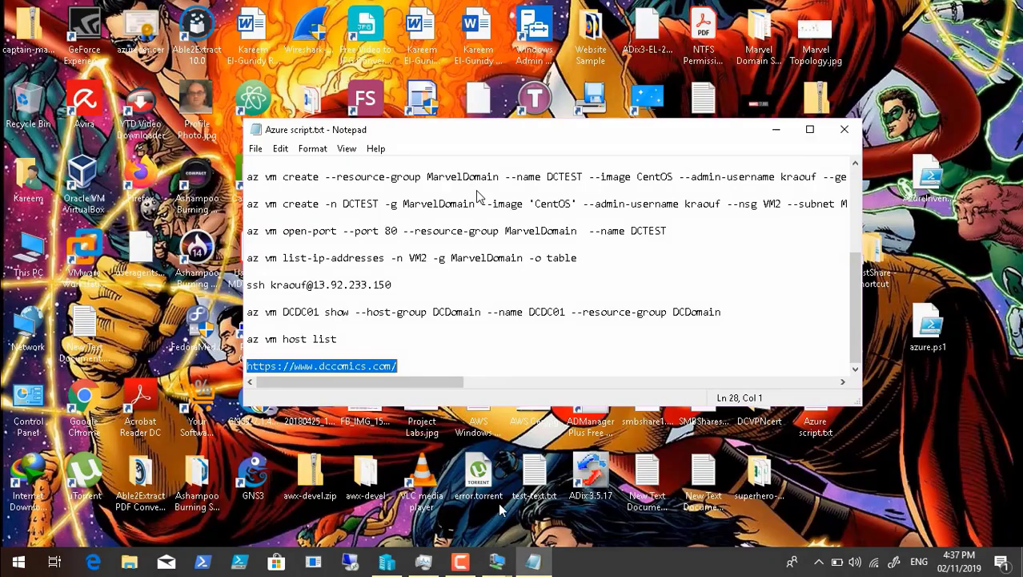
{"action": "left_click", "coordinate": [478, 562]}
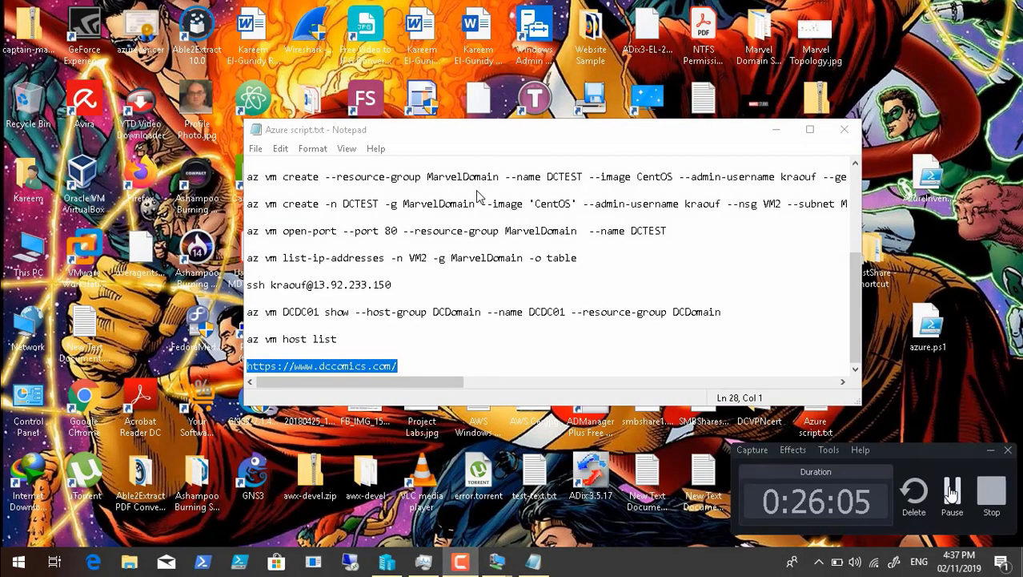
{"action": "left_click", "coordinate": [952, 487]}
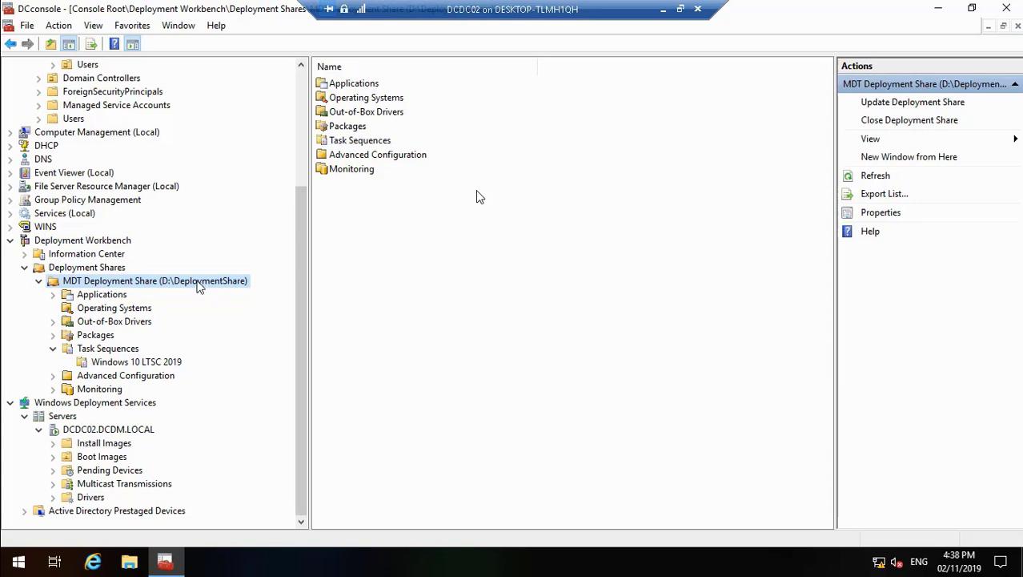
Step: Update the MDT Deployment Share (D:\DeploymentShare) using the option to optimize the boot image updating process, and finish the wizard
{"action": "right_click", "coordinate": [197, 282]}
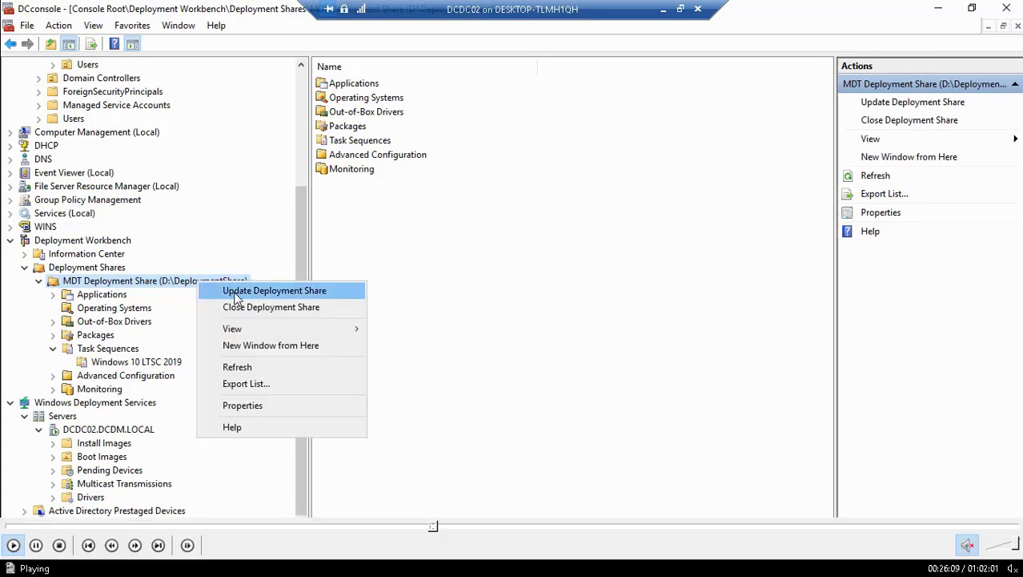
{"action": "left_click", "coordinate": [237, 293]}
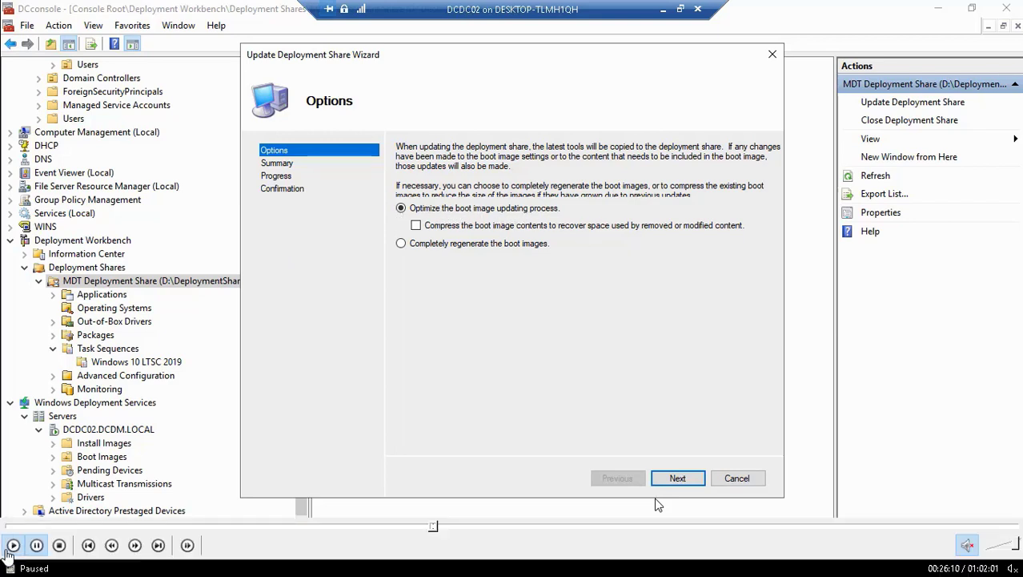
{"action": "left_click", "coordinate": [678, 478]}
{"action": "left_click", "coordinate": [678, 478]}
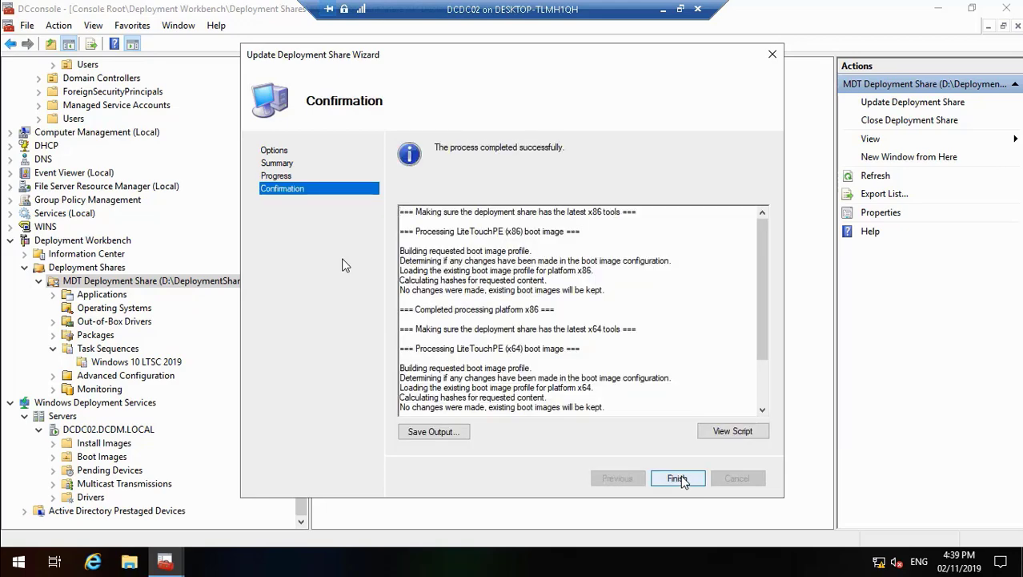
{"action": "left_click", "coordinate": [678, 478]}
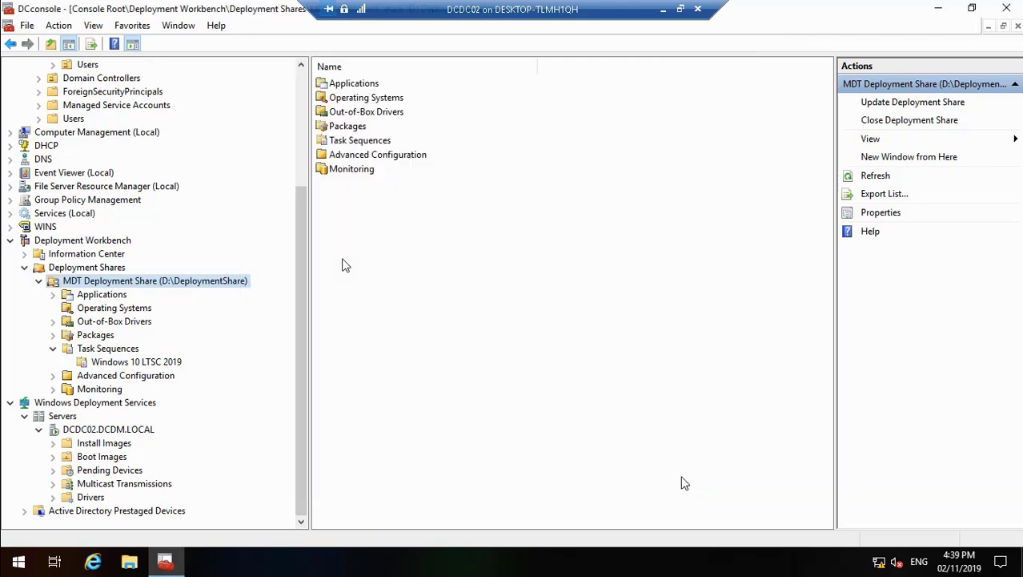
Step: Check the boot images of DCDC02.DCDM.LOCAL under Windows Deployment Services, widening the Image Name column to show the full names
{"action": "left_click", "coordinate": [301, 522]}
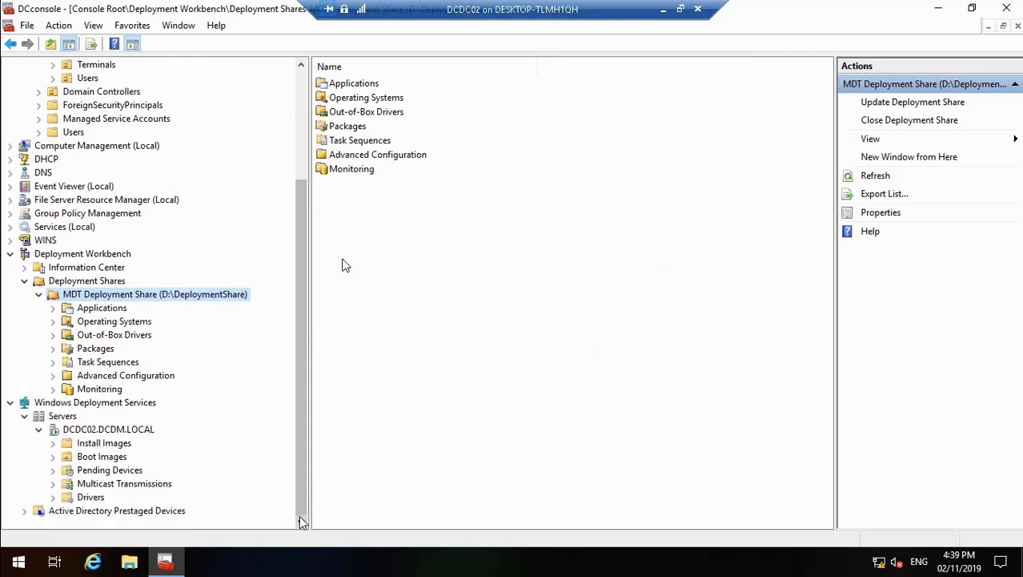
{"action": "left_click", "coordinate": [100, 458]}
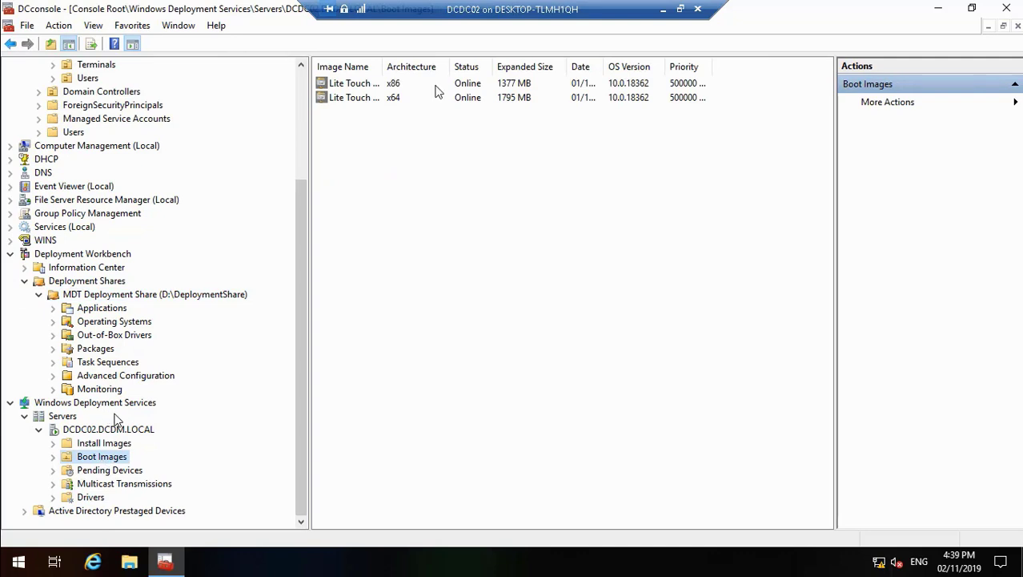
{"action": "left_click_drag", "start_coordinate": [383, 67], "coordinate": [476, 55]}
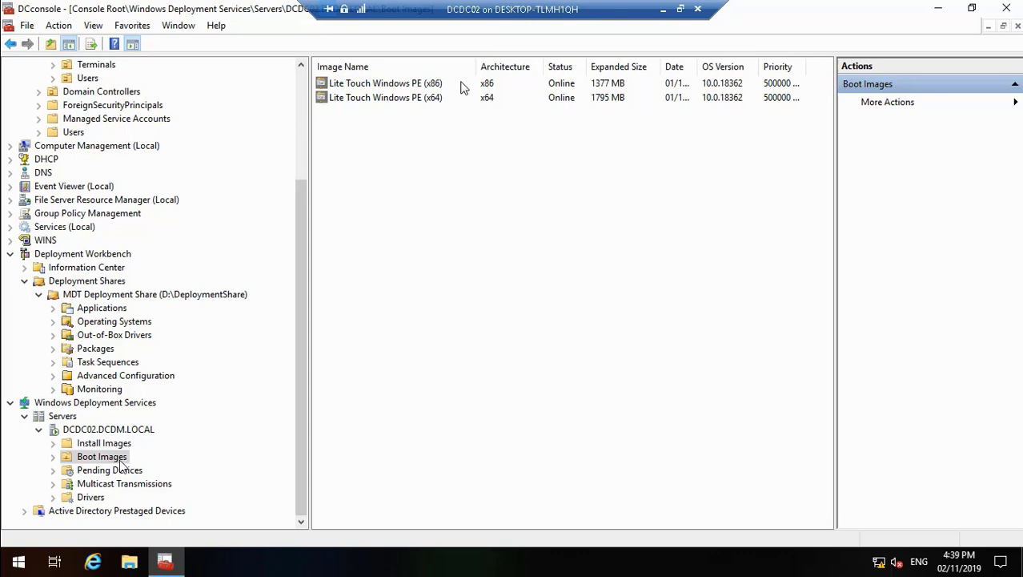
Step: Switch to the Zero Touch Installation.jpg diagram in Windows Photo Viewer to review the deployment layout
{"action": "double_click", "coordinate": [380, 223]}
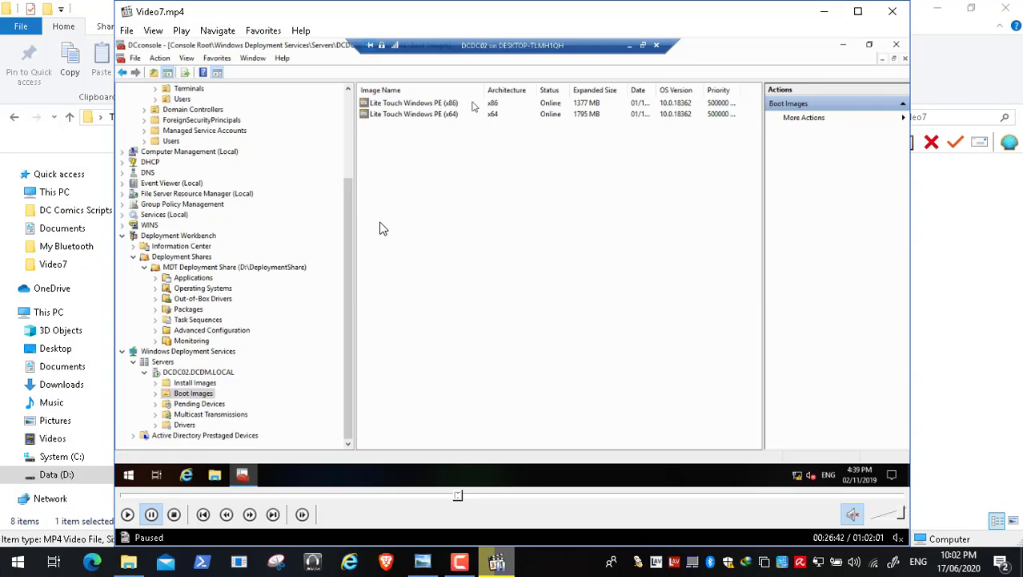
{"action": "left_click", "coordinate": [423, 561]}
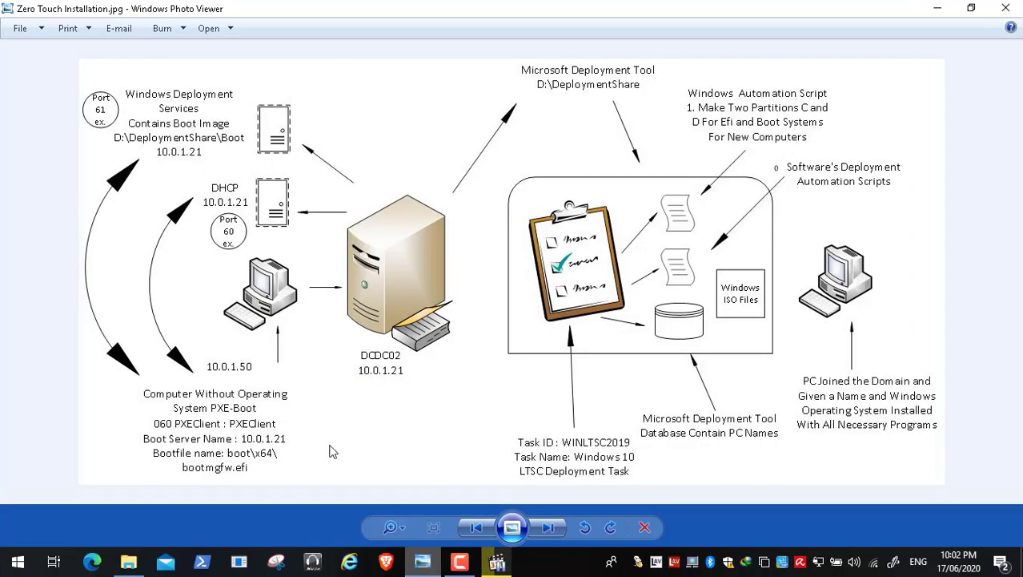
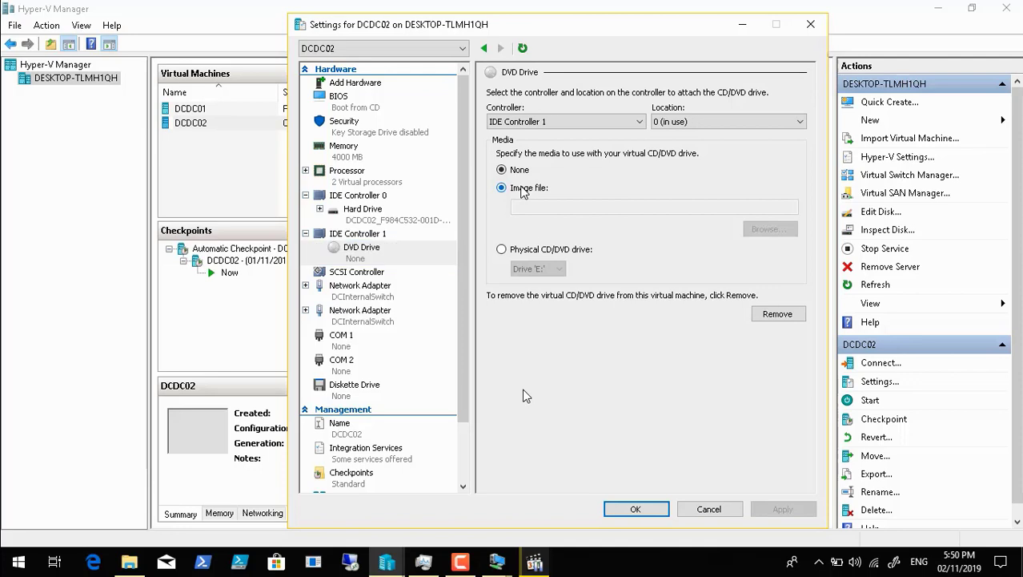
Step: Browse for the DVD drive's image file in D:\AD Tools Collection\AD Tools 17-05-2019\SCCM Sources
{"action": "left_click", "coordinate": [770, 230]}
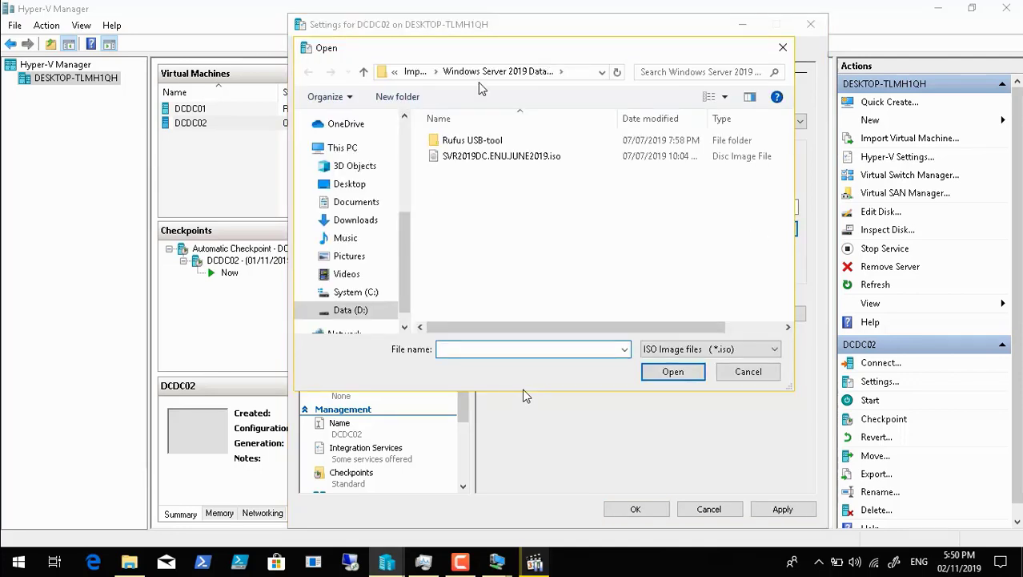
{"action": "left_click", "coordinate": [414, 71]}
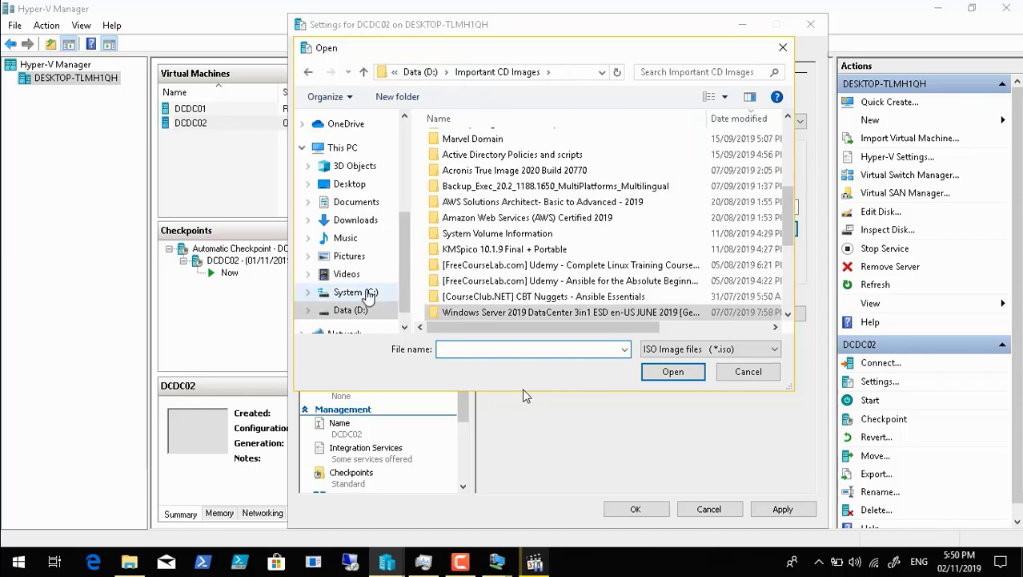
{"action": "left_click", "coordinate": [352, 311]}
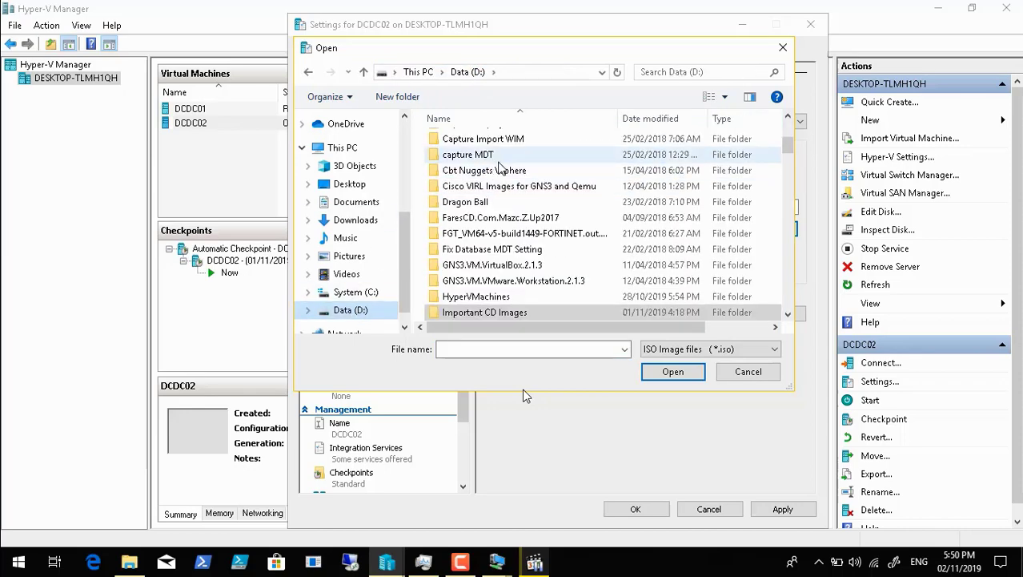
{"action": "scroll", "coordinate": [766, 141], "scroll_direction": "up", "scroll_amount": 4}
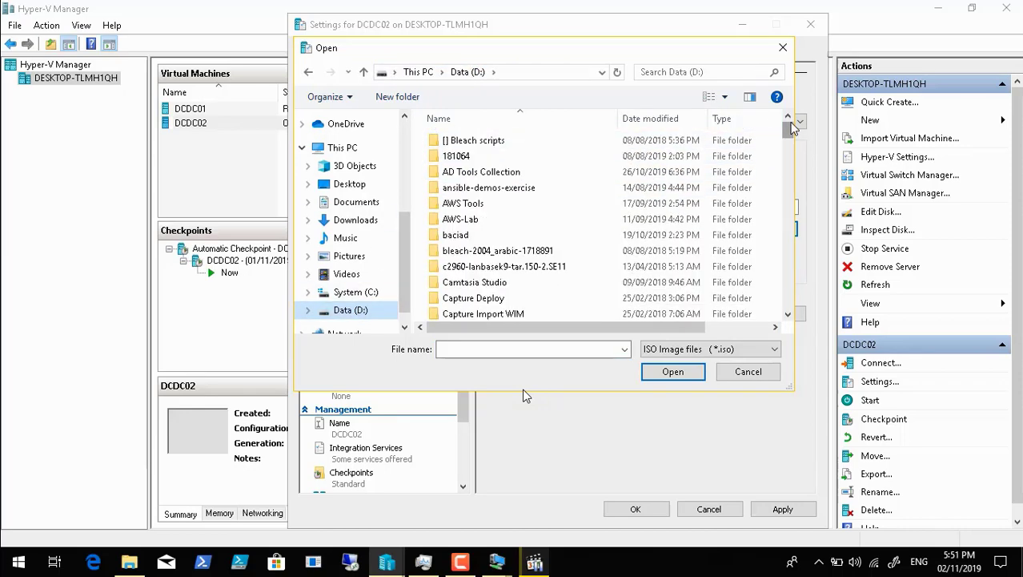
{"action": "double_click", "coordinate": [553, 171]}
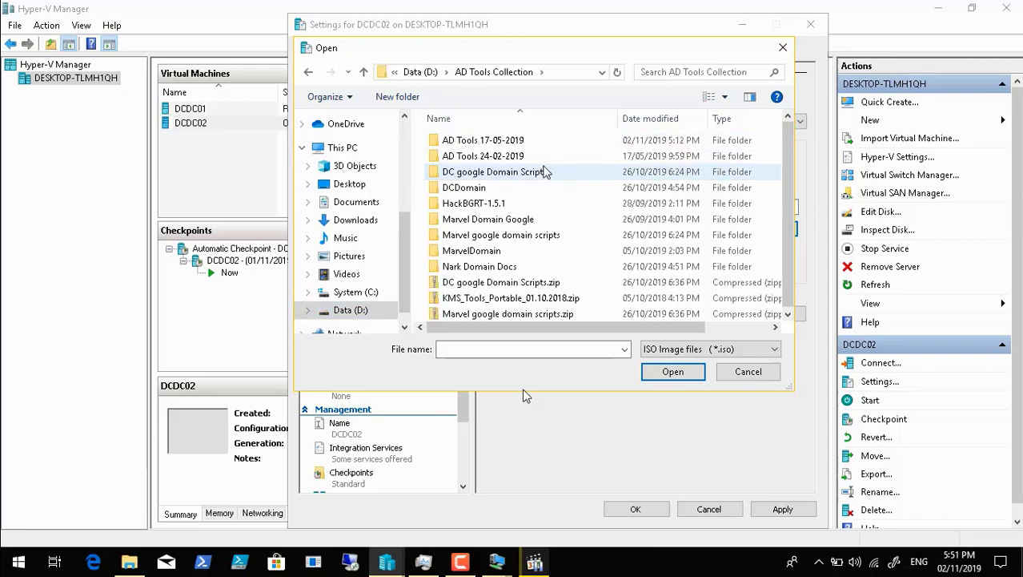
{"action": "double_click", "coordinate": [522, 141]}
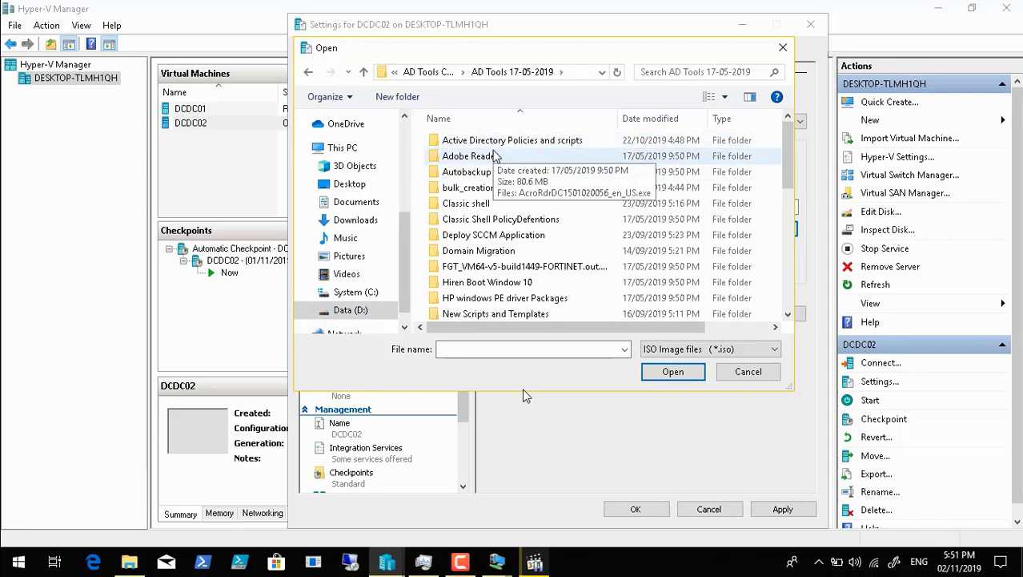
{"action": "left_click", "coordinate": [788, 314]}
{"action": "left_click", "coordinate": [788, 314]}
{"action": "left_click", "coordinate": [788, 314]}
{"action": "left_click", "coordinate": [787, 314]}
{"action": "left_click", "coordinate": [788, 314]}
{"action": "left_click", "coordinate": [788, 314]}
{"action": "left_click", "coordinate": [788, 314]}
{"action": "left_click", "coordinate": [788, 314]}
{"action": "left_click", "coordinate": [788, 314]}
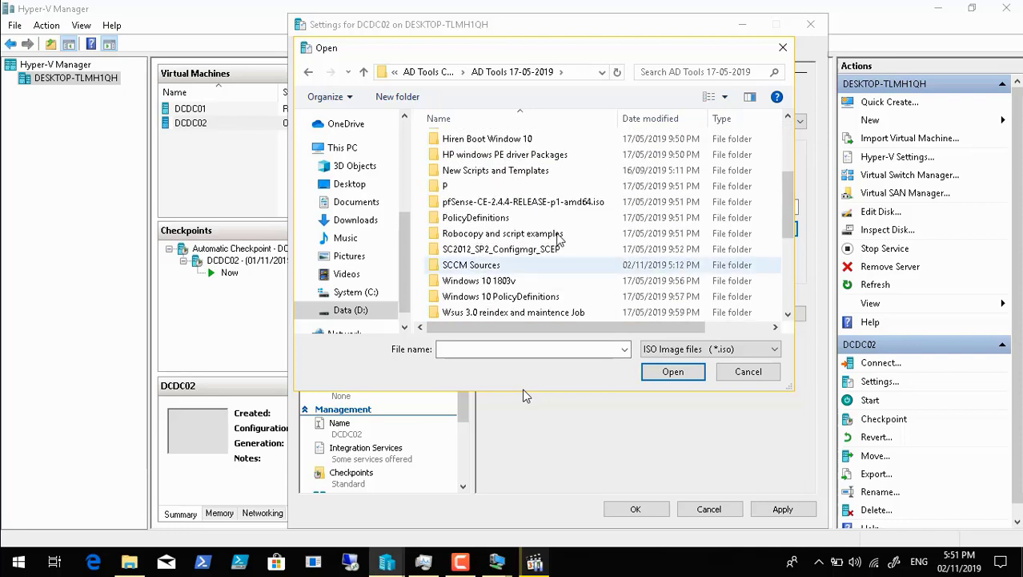
{"action": "double_click", "coordinate": [500, 265]}
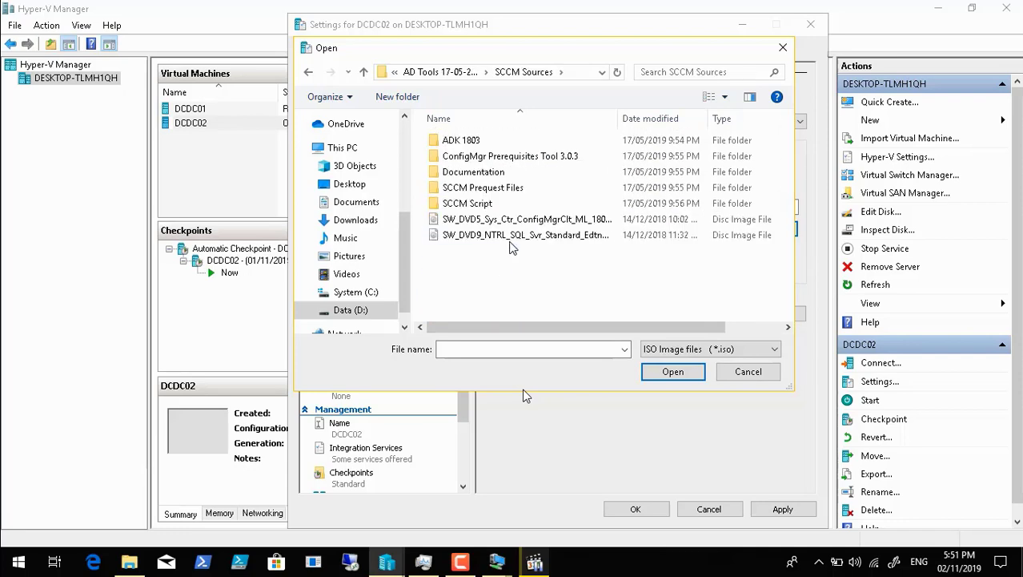
Step: Attach the SW_DVD9_NTRL_SQL_Svr_Standard_Edtn ISO to DCDC02's DVD drive and apply the settings
{"action": "left_click", "coordinate": [516, 237]}
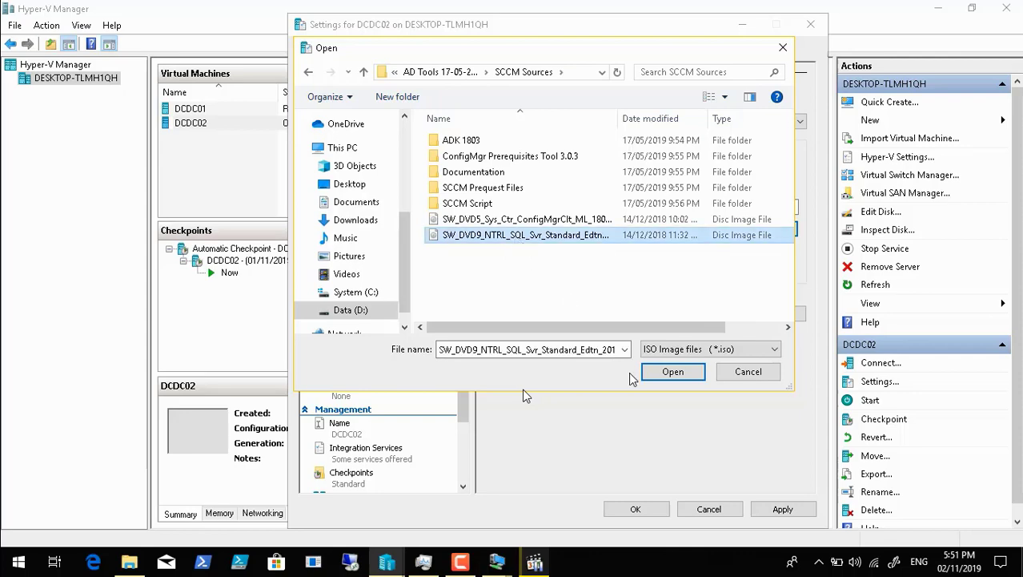
{"action": "left_click", "coordinate": [672, 371]}
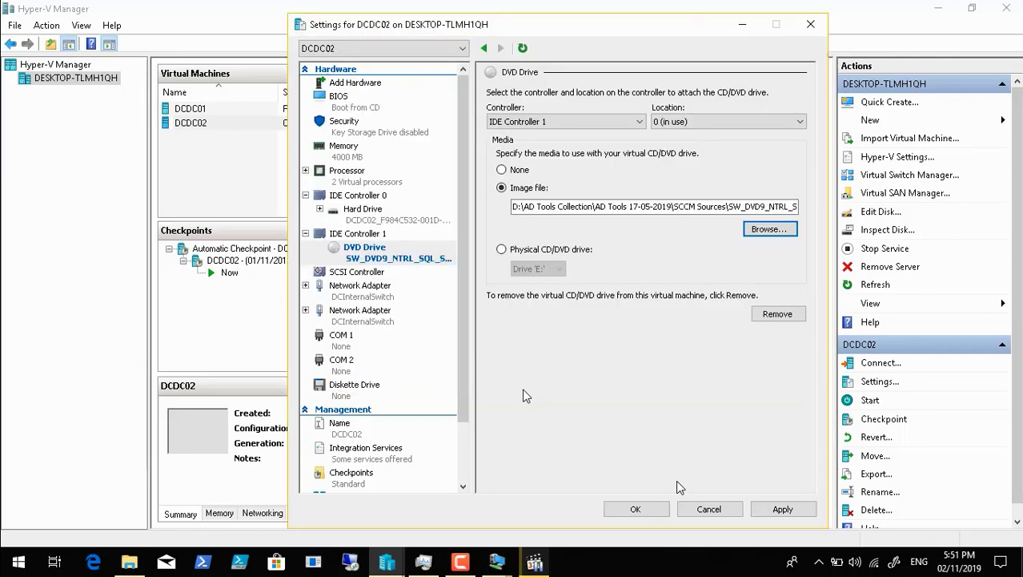
{"action": "left_click", "coordinate": [779, 509]}
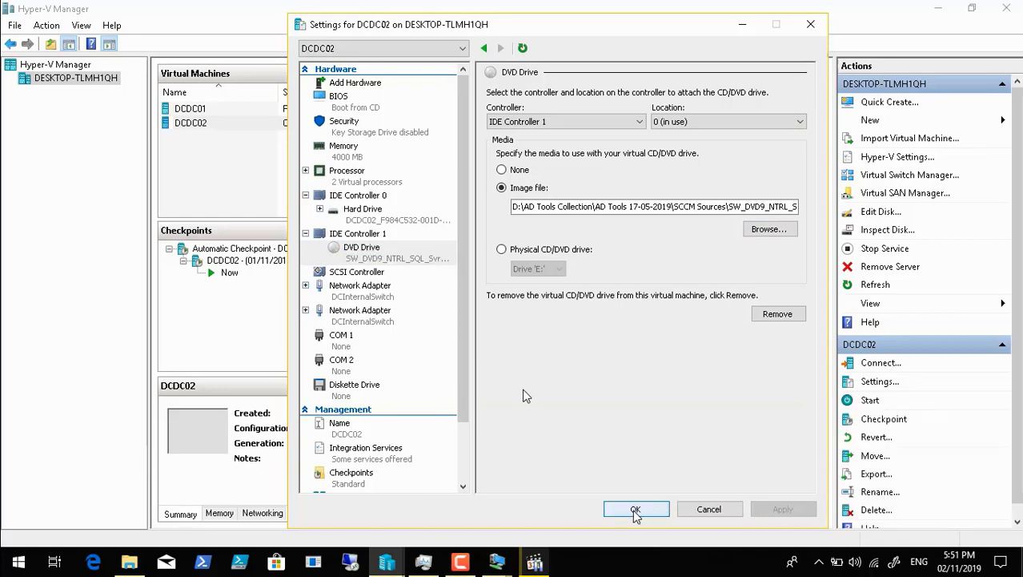
{"action": "left_click", "coordinate": [635, 510]}
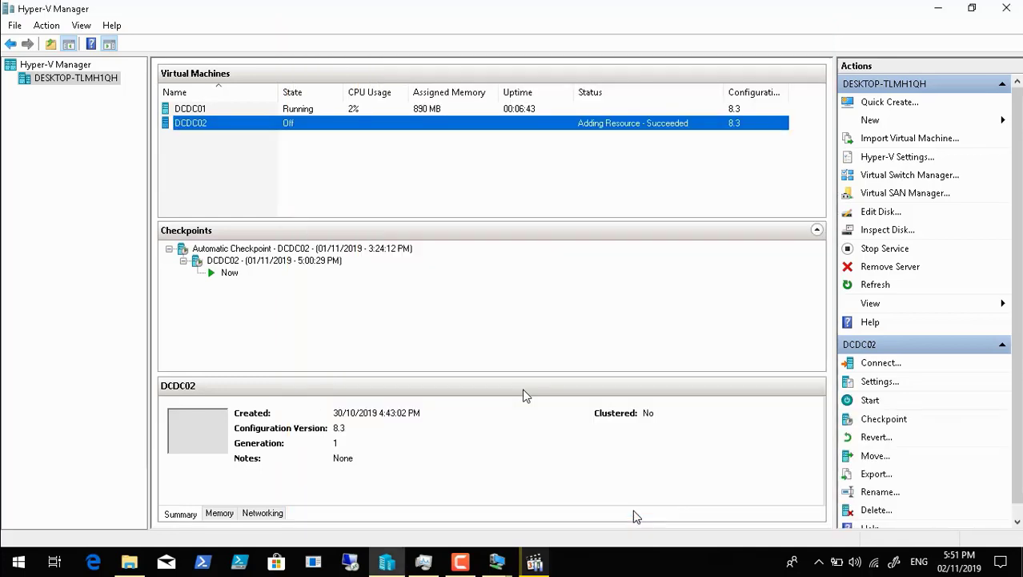
Step: Connect to the DCDC02 virtual machine
{"action": "right_click", "coordinate": [206, 128]}
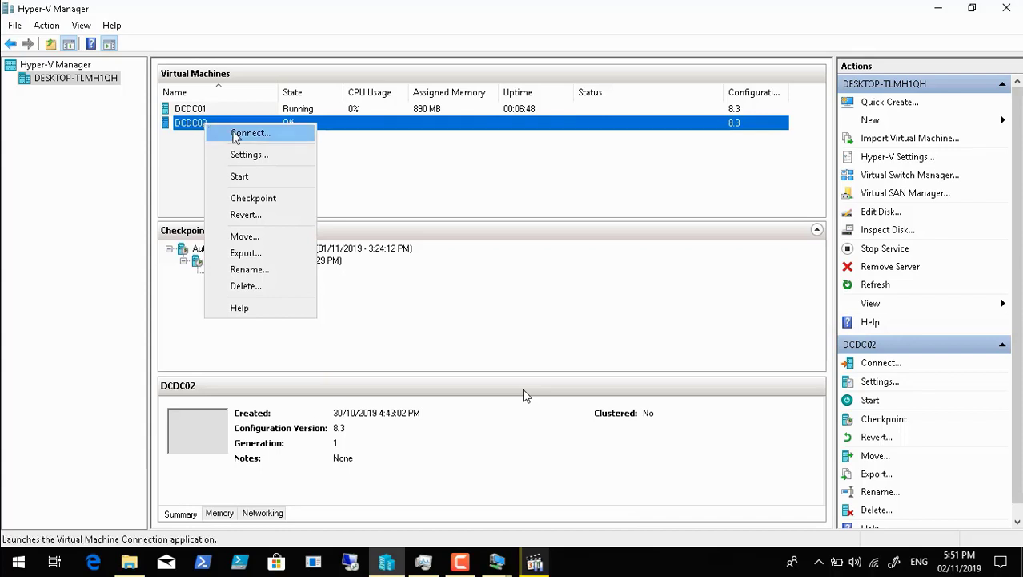
{"action": "left_click", "coordinate": [236, 133]}
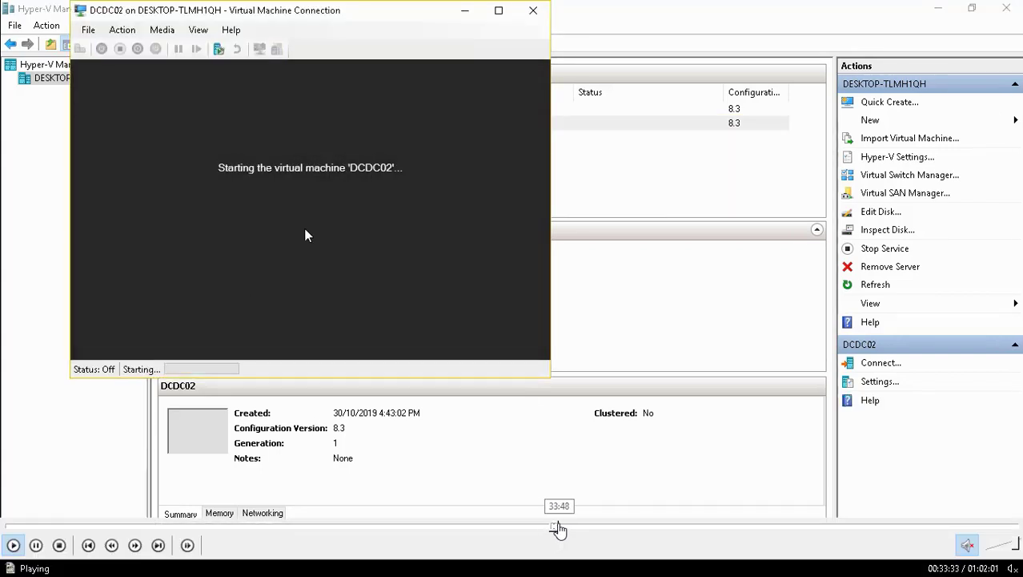
{"action": "left_click", "coordinate": [560, 525]}
{"action": "left_click", "coordinate": [572, 527]}
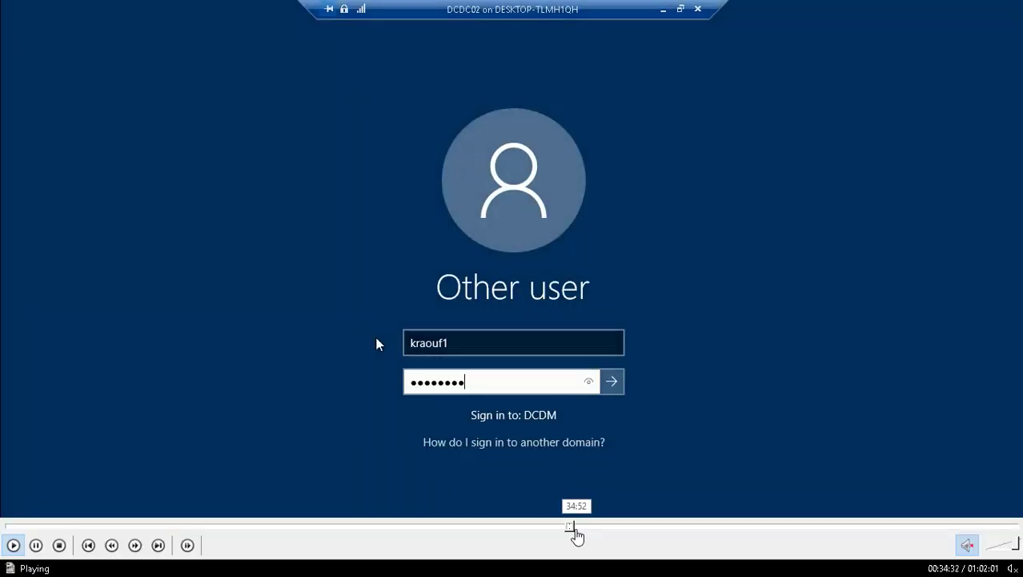
{"action": "left_click", "coordinate": [576, 529]}
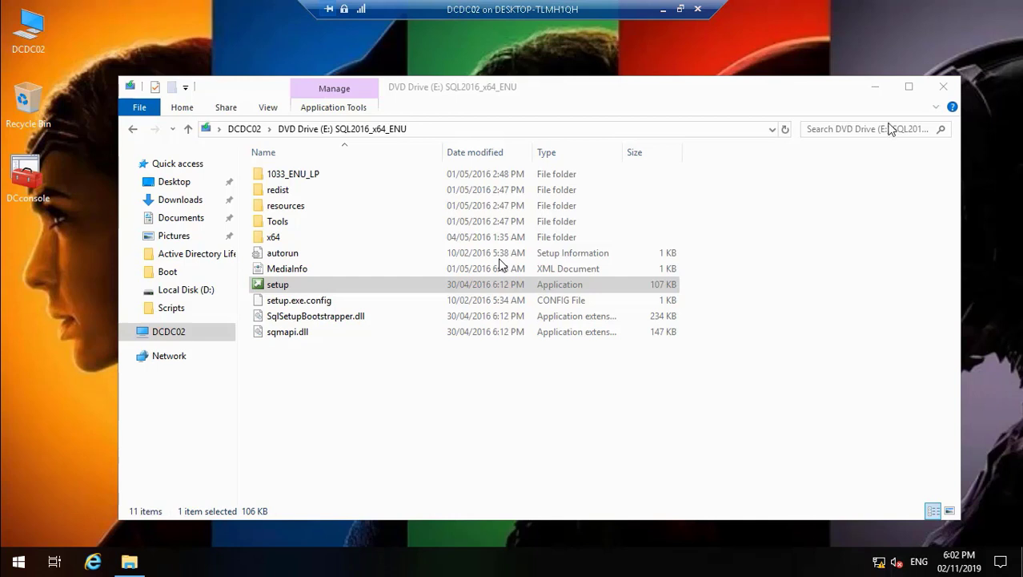
Step: Close the File Explorer window of the SQL2016_x64_ENU DVD and minimize the DCDC02 session
{"action": "left_click", "coordinate": [947, 90]}
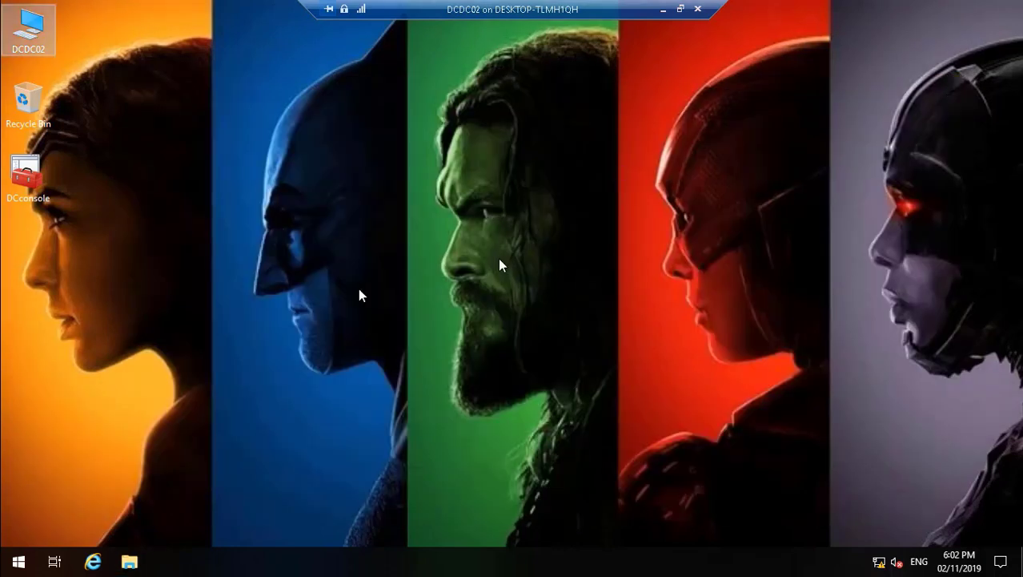
{"action": "left_click", "coordinate": [664, 10]}
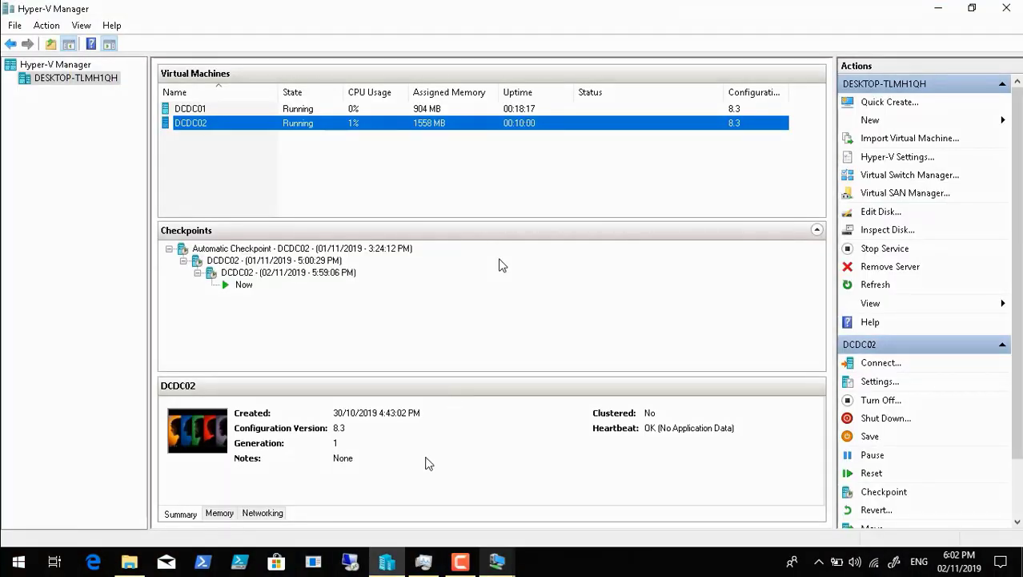
{"action": "left_click", "coordinate": [463, 562]}
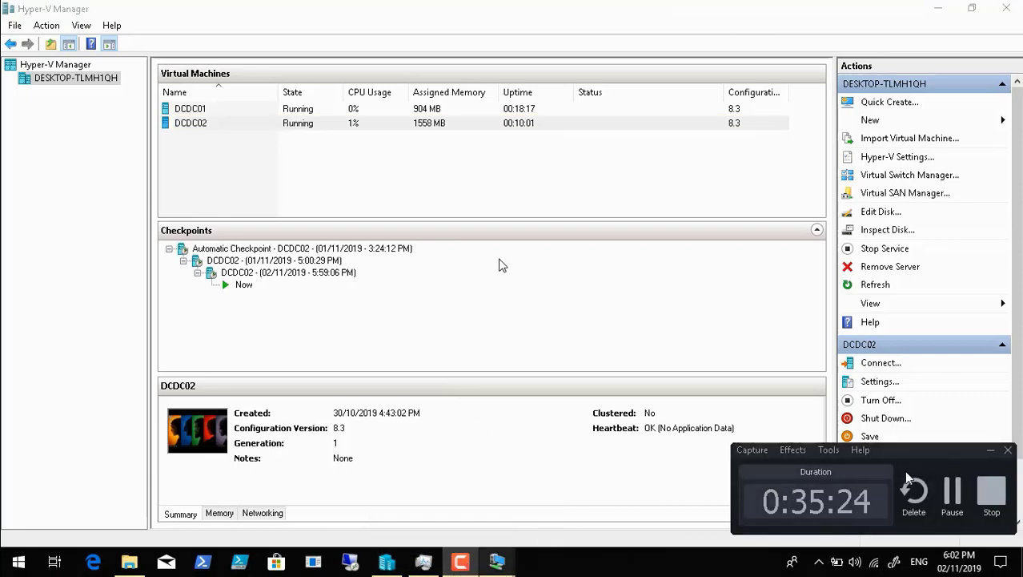
{"action": "left_click", "coordinate": [953, 493]}
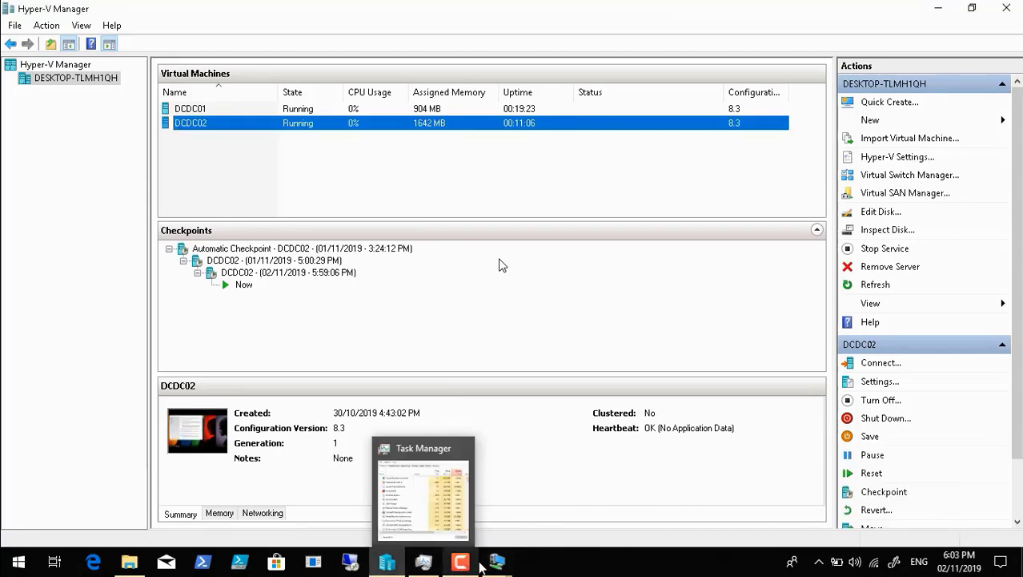
Step: Return to the DCDC02 session and launch a new SQL Server stand-alone installation from the SQL Server Installation Center
{"action": "mouse_move", "coordinate": [496, 562]}
{"action": "left_click", "coordinate": [543, 512]}
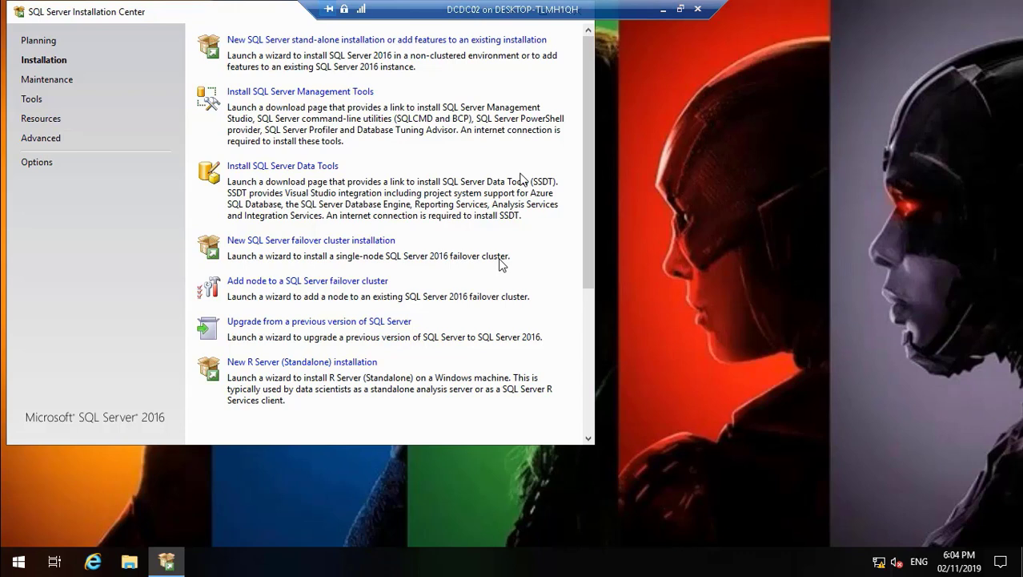
{"action": "left_click", "coordinate": [366, 42]}
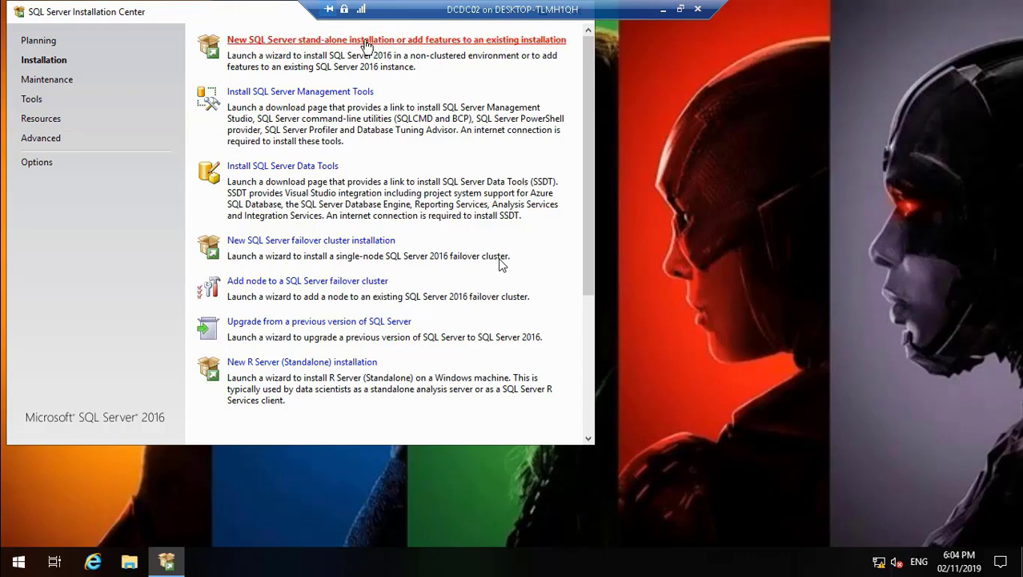
{"action": "left_click", "coordinate": [666, 13]}
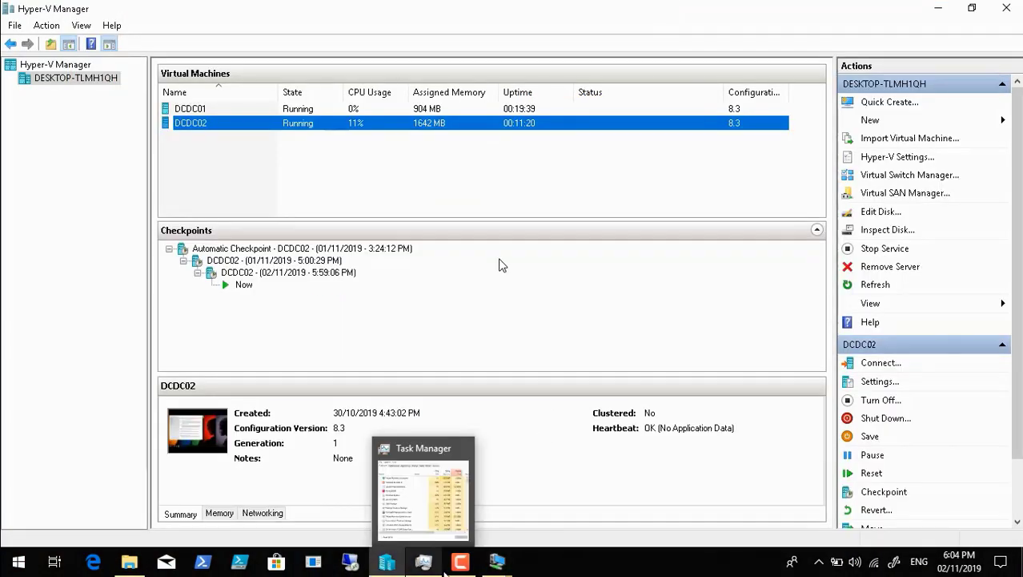
{"action": "left_click", "coordinate": [465, 566]}
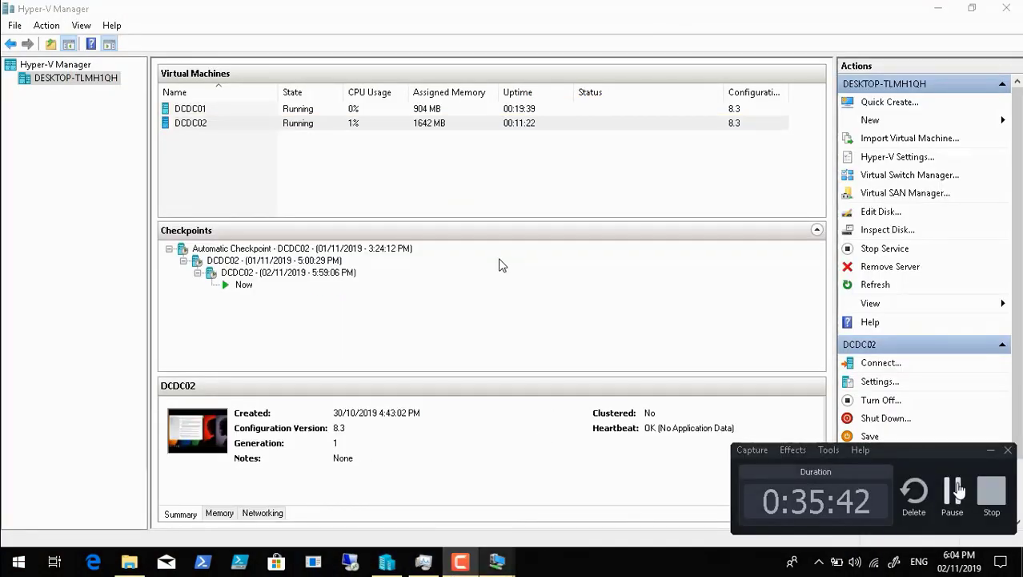
{"action": "left_click", "coordinate": [958, 490]}
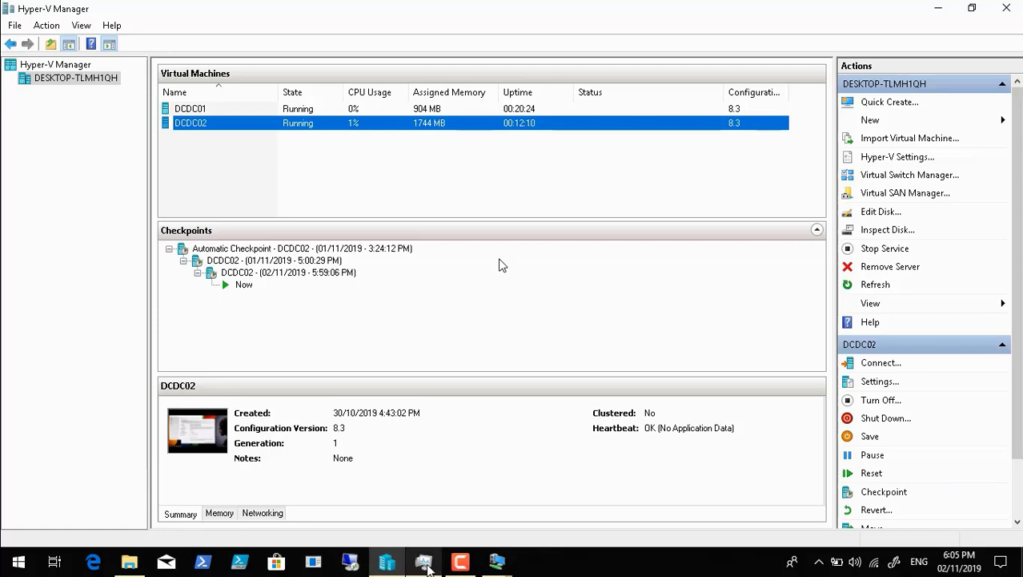
Step: In the DCDC02 session, accept the SQL Server 2016 license terms and continue past Microsoft Update and Product Updates without enabling update checks
{"action": "left_click", "coordinate": [498, 563]}
{"action": "left_click", "coordinate": [561, 519]}
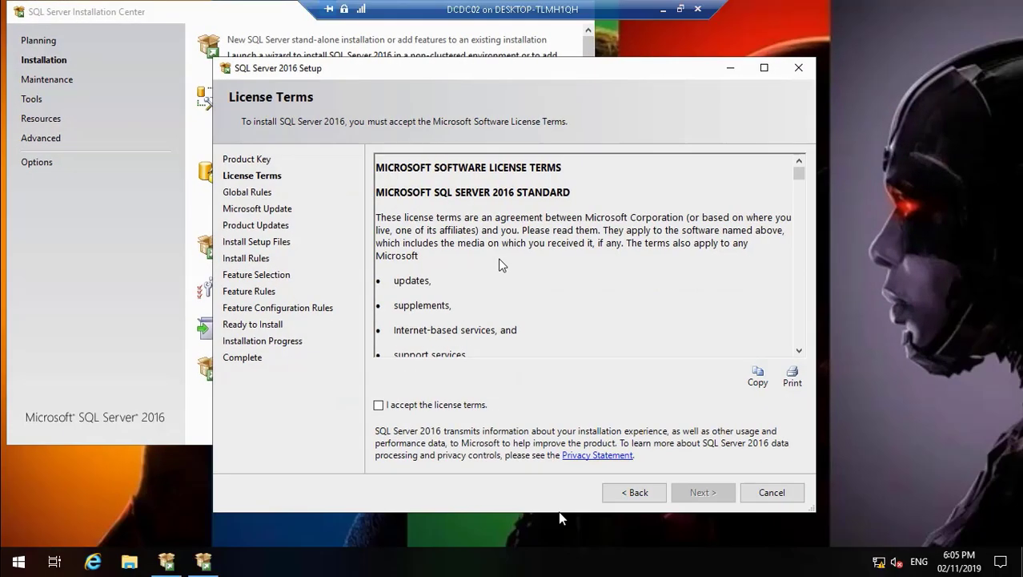
{"action": "left_click", "coordinate": [378, 404]}
{"action": "left_click", "coordinate": [705, 493]}
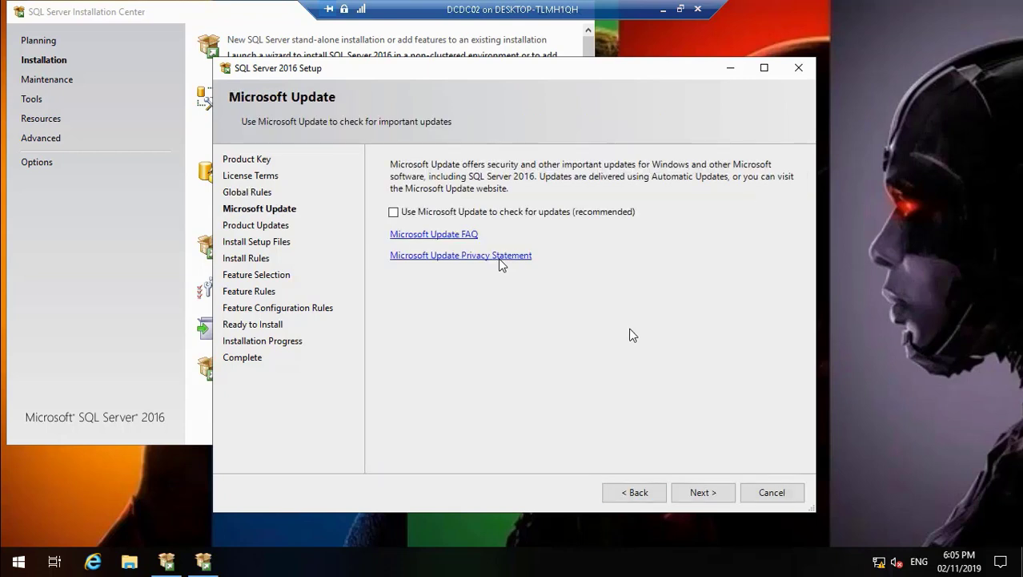
{"action": "left_click", "coordinate": [710, 493]}
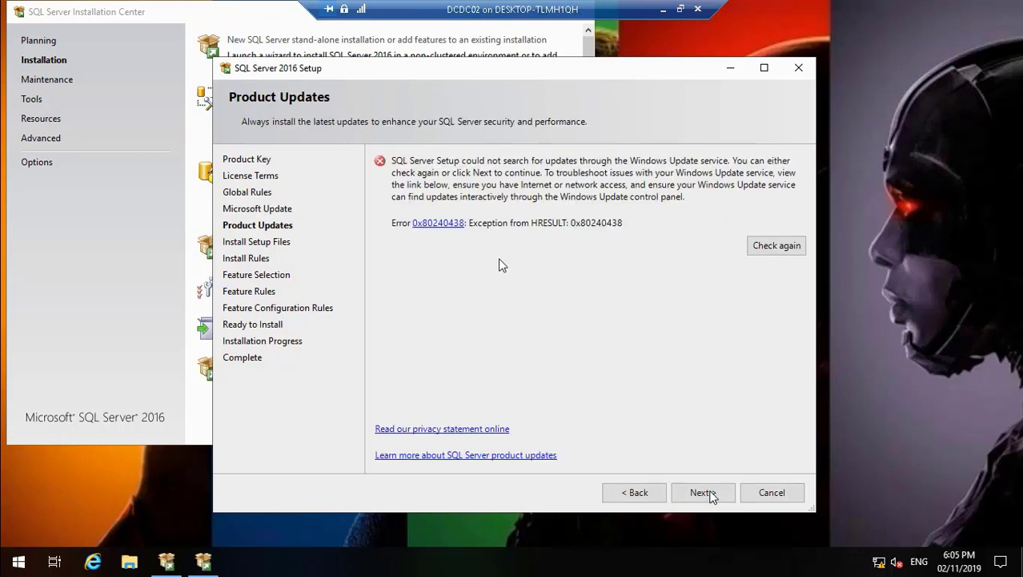
{"action": "left_click", "coordinate": [710, 493]}
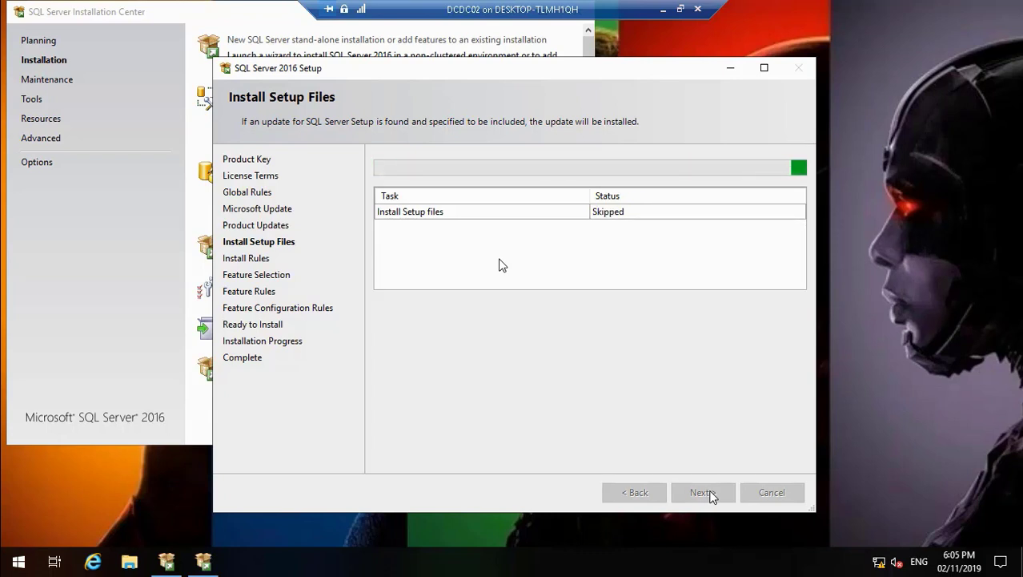
{"action": "left_click", "coordinate": [662, 9]}
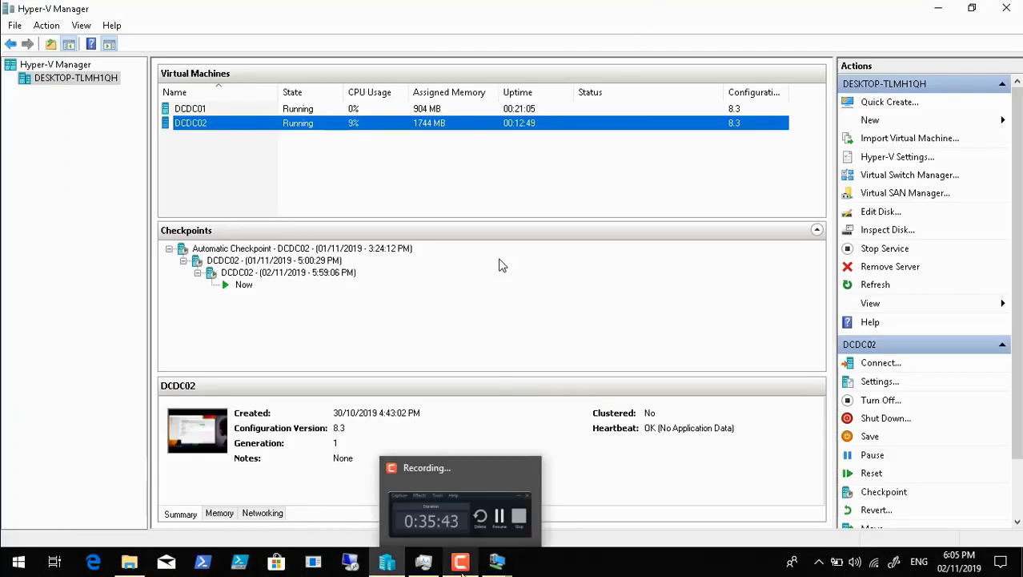
{"action": "left_click", "coordinate": [462, 566]}
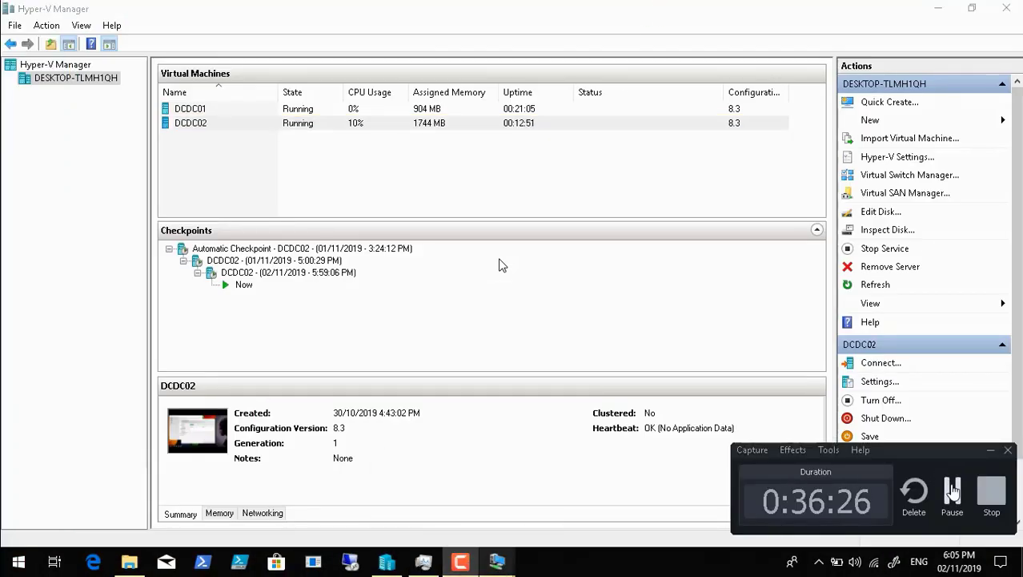
{"action": "left_click", "coordinate": [952, 490]}
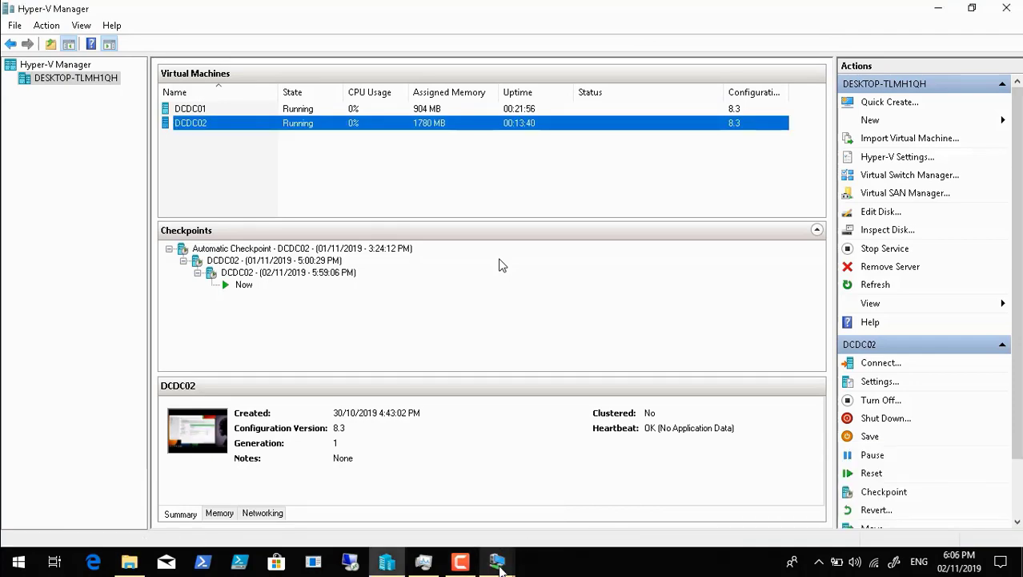
Step: Switch back to the DCDC02 session and review the Install Rules results in SQL Server 2016 Setup
{"action": "left_click", "coordinate": [505, 561]}
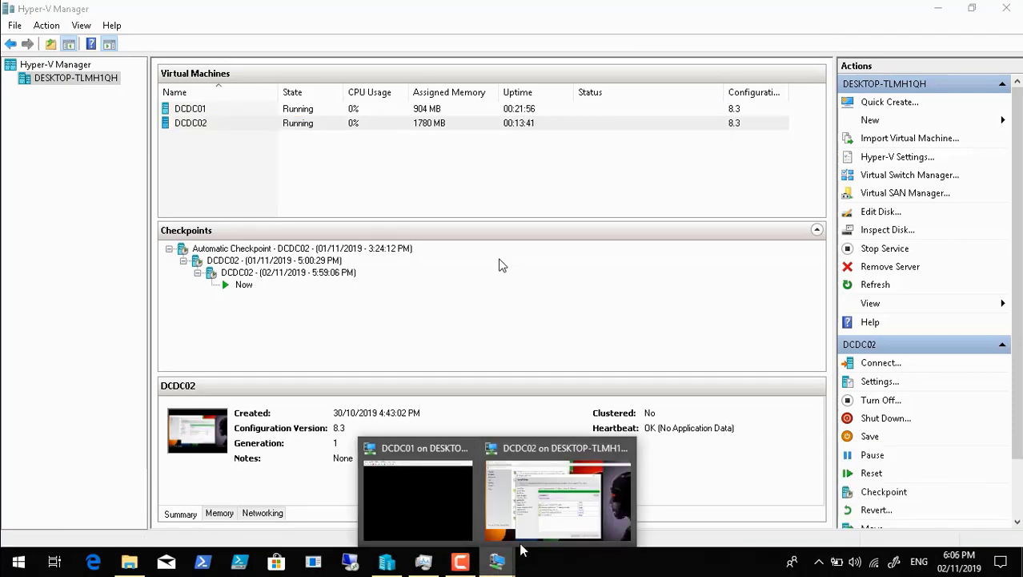
{"action": "left_click", "coordinate": [551, 504]}
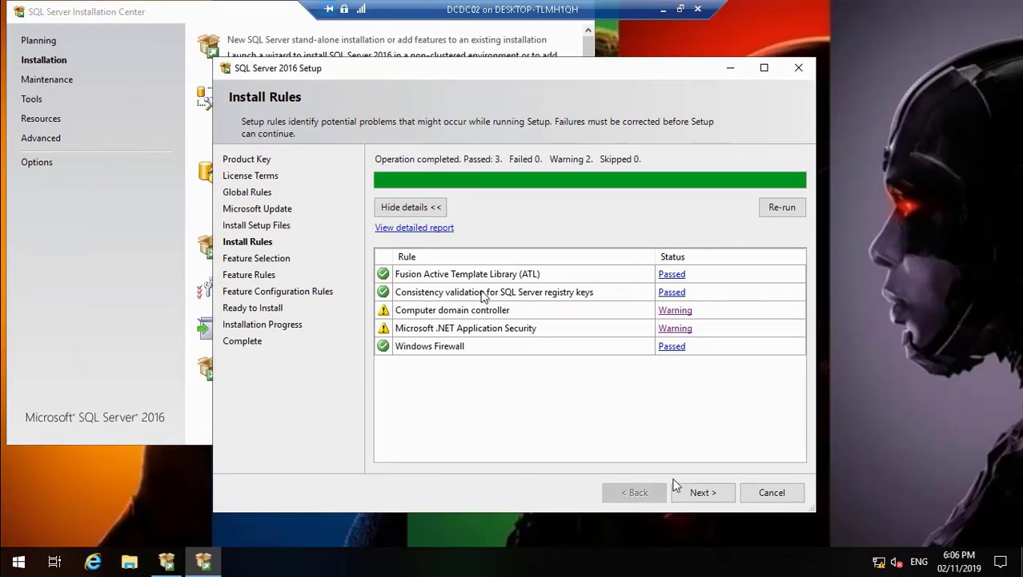
{"action": "left_click", "coordinate": [38, 551]}
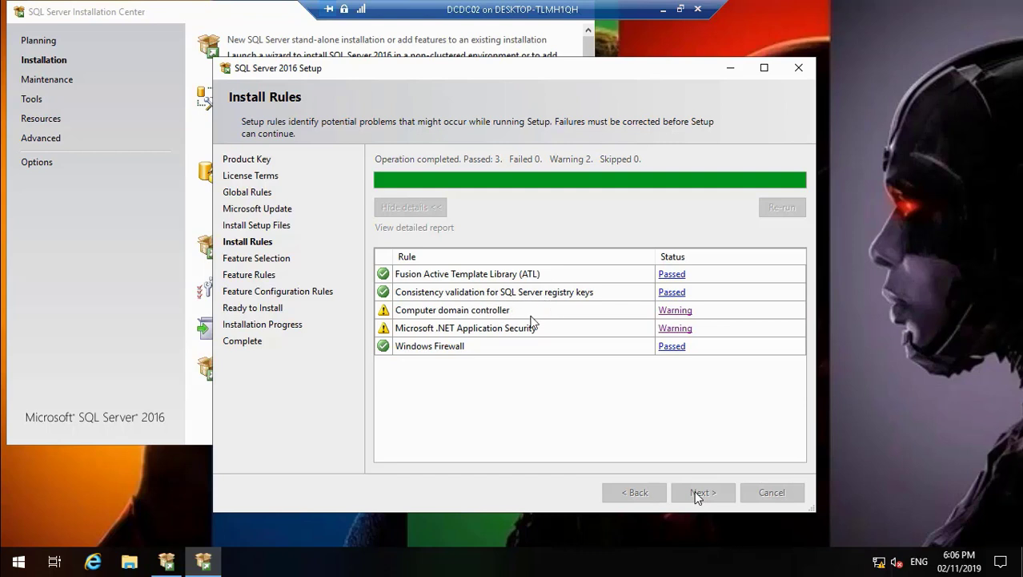
{"action": "mouse_move", "coordinate": [98, 549]}
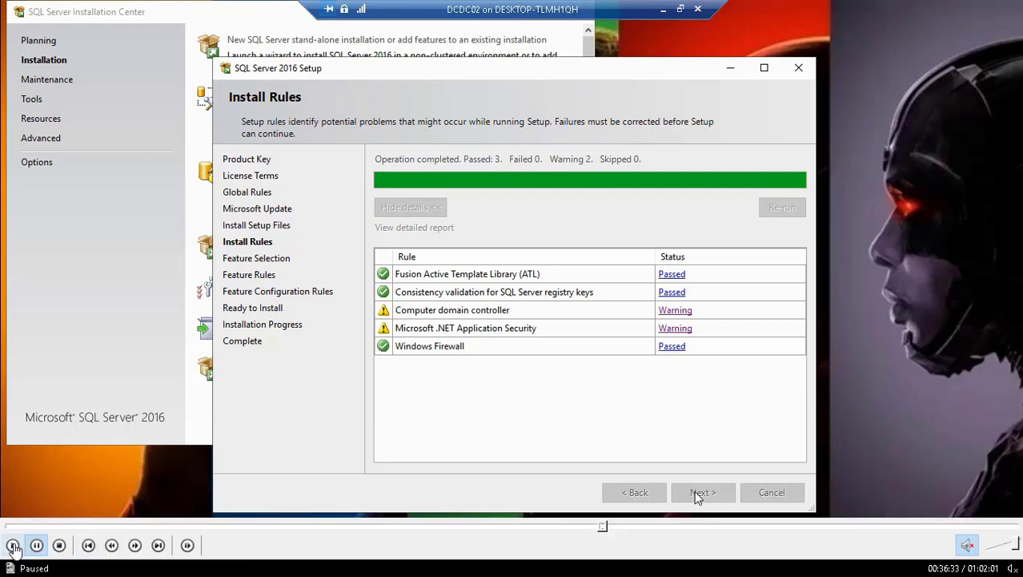
Step: Resume the paused setup recording and skip ahead through the SQL Server 2016 Feature Selection page to about 39:16
{"action": "left_click", "coordinate": [12, 545]}
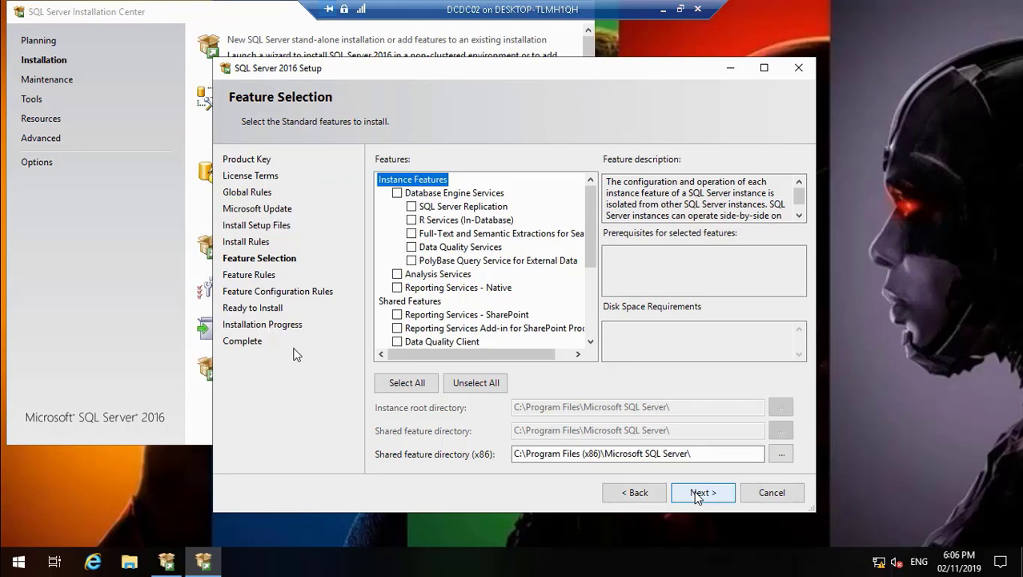
{"action": "mouse_move", "coordinate": [578, 544]}
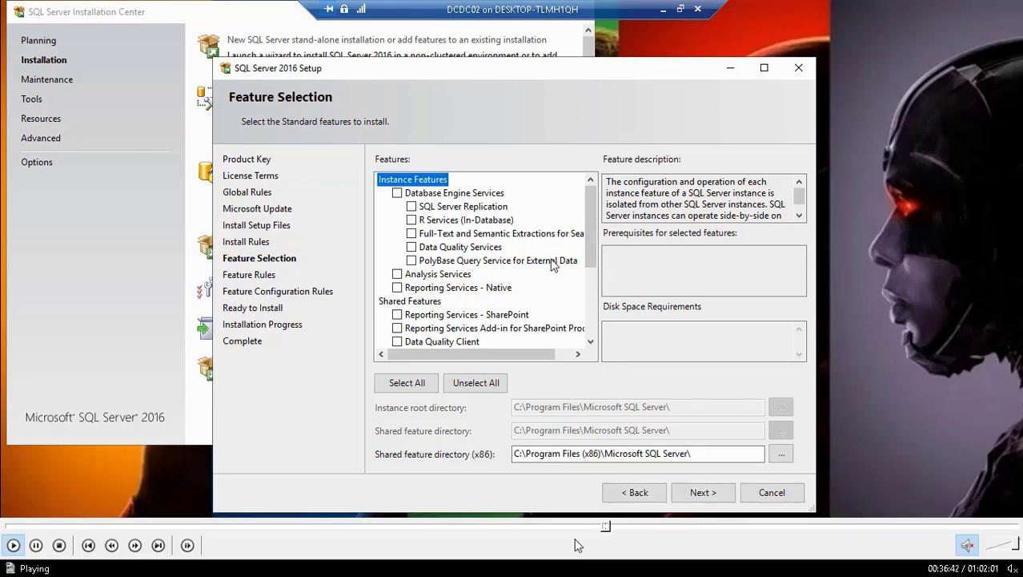
{"action": "left_click", "coordinate": [609, 525]}
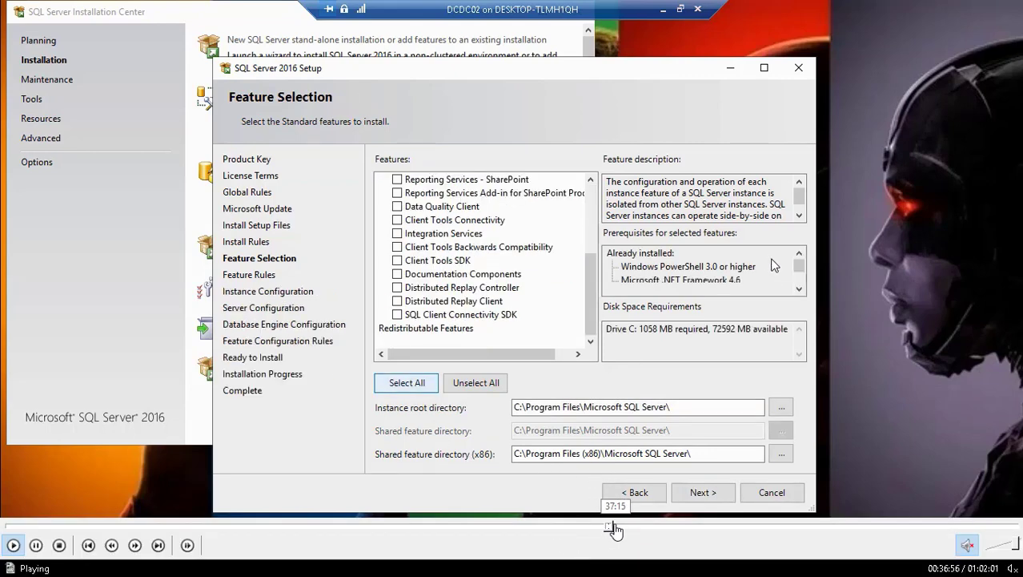
{"action": "left_click", "coordinate": [616, 525]}
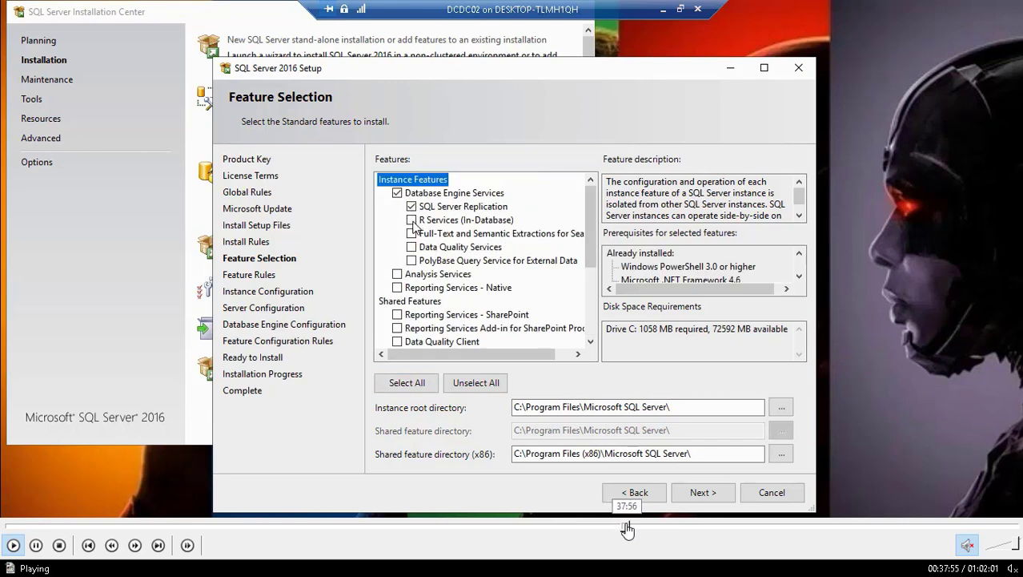
{"action": "left_click", "coordinate": [627, 526]}
{"action": "left_click", "coordinate": [638, 526]}
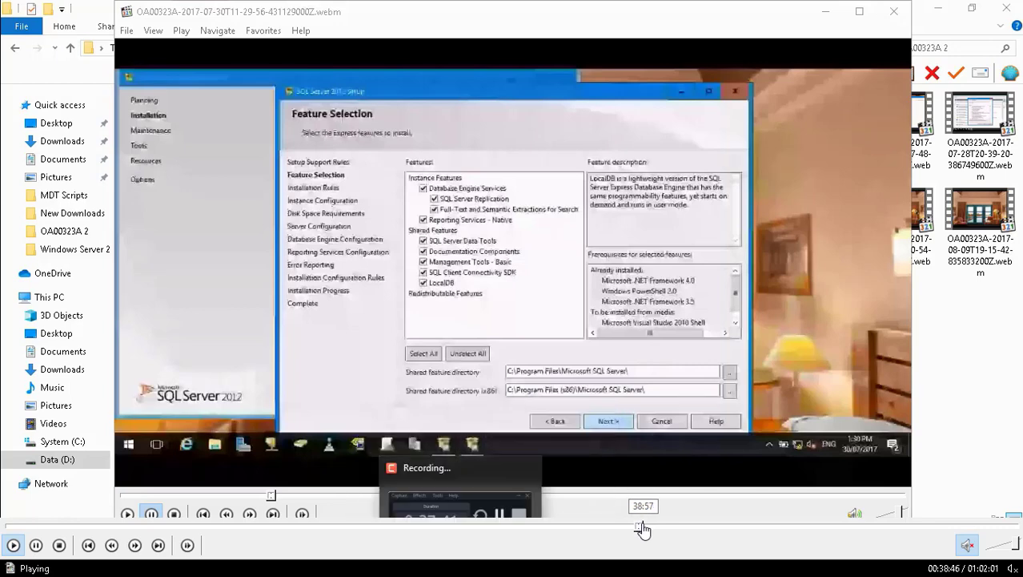
{"action": "left_click", "coordinate": [643, 526]}
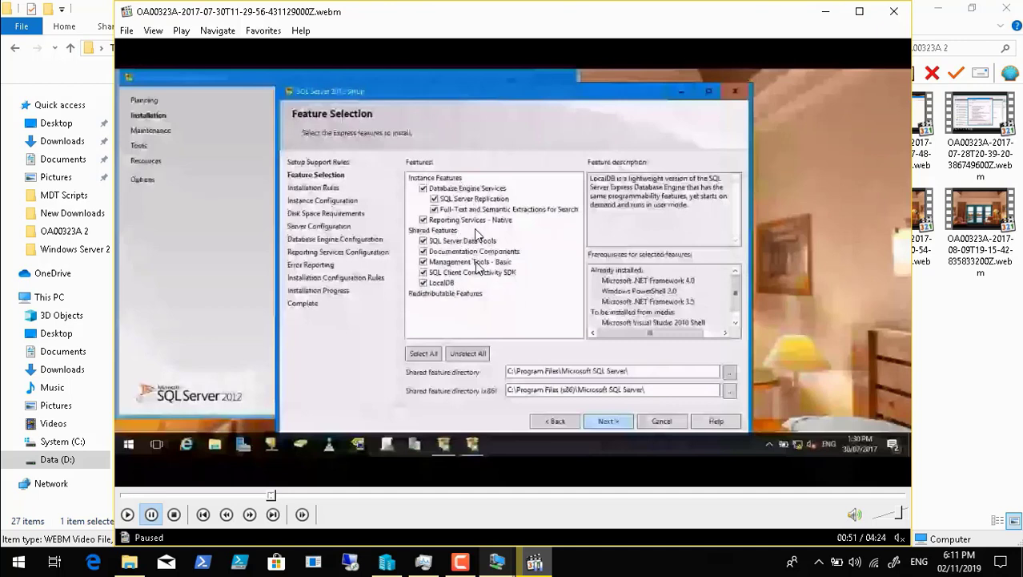
{"action": "mouse_move", "coordinate": [231, 538]}
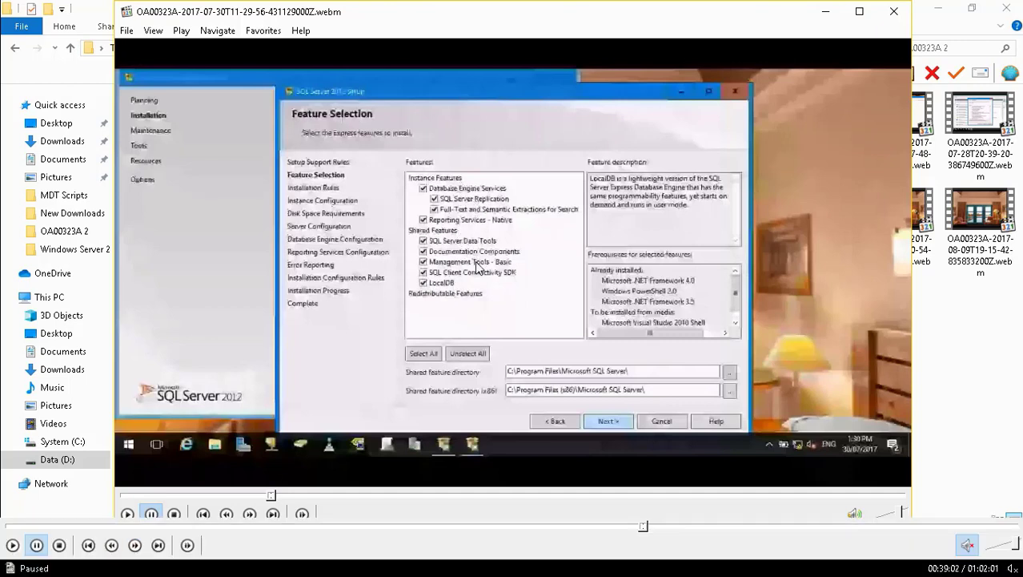
{"action": "left_click", "coordinate": [13, 544]}
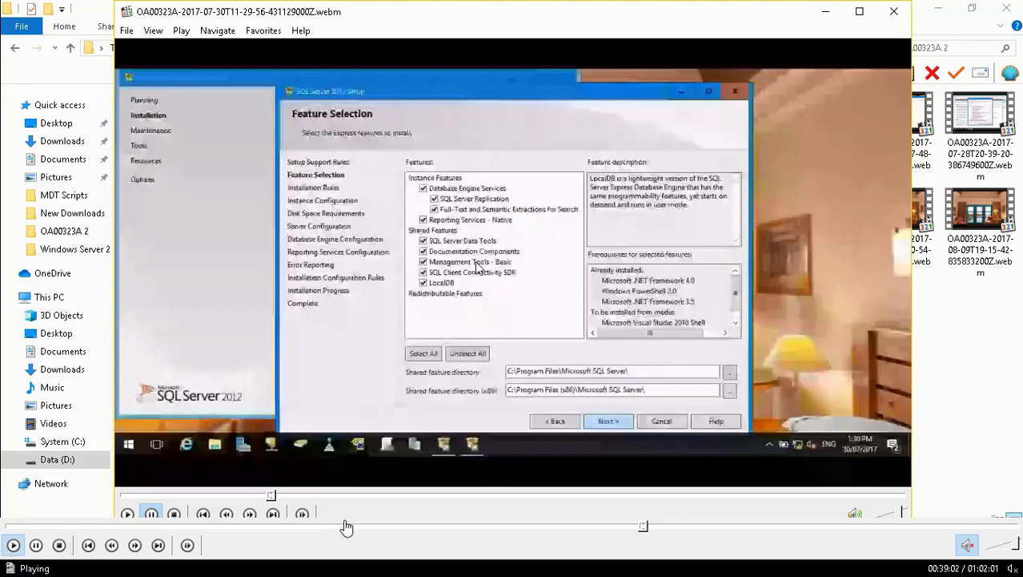
{"action": "left_click", "coordinate": [648, 529]}
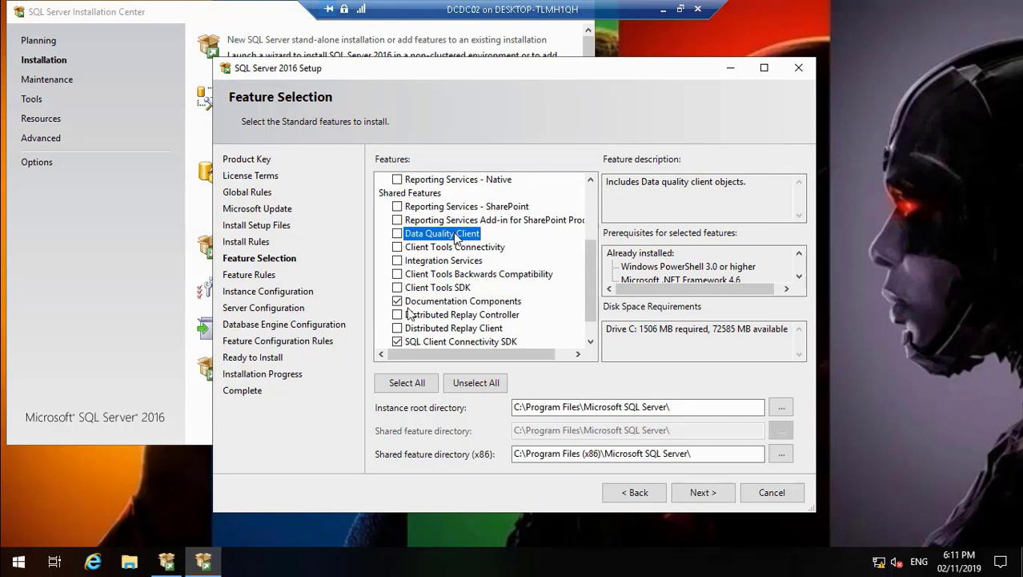
Step: Enable the Client Tools Connectivity and Data Quality Client shared features for the SQL Server 2016 installation
{"action": "left_click", "coordinate": [398, 248]}
{"action": "left_click", "coordinate": [426, 263]}
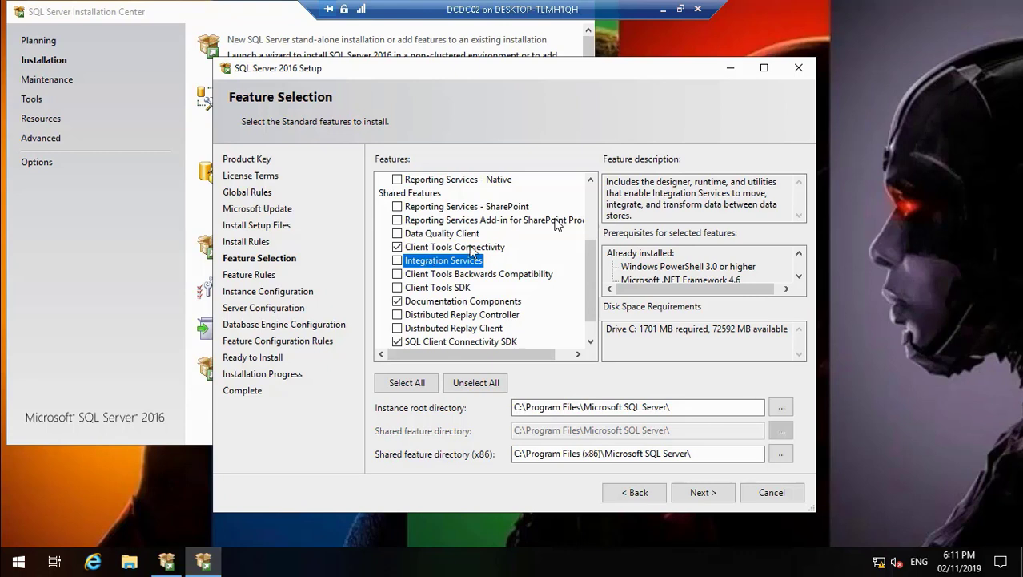
{"action": "left_click", "coordinate": [398, 234]}
{"action": "double_click", "coordinate": [593, 343]}
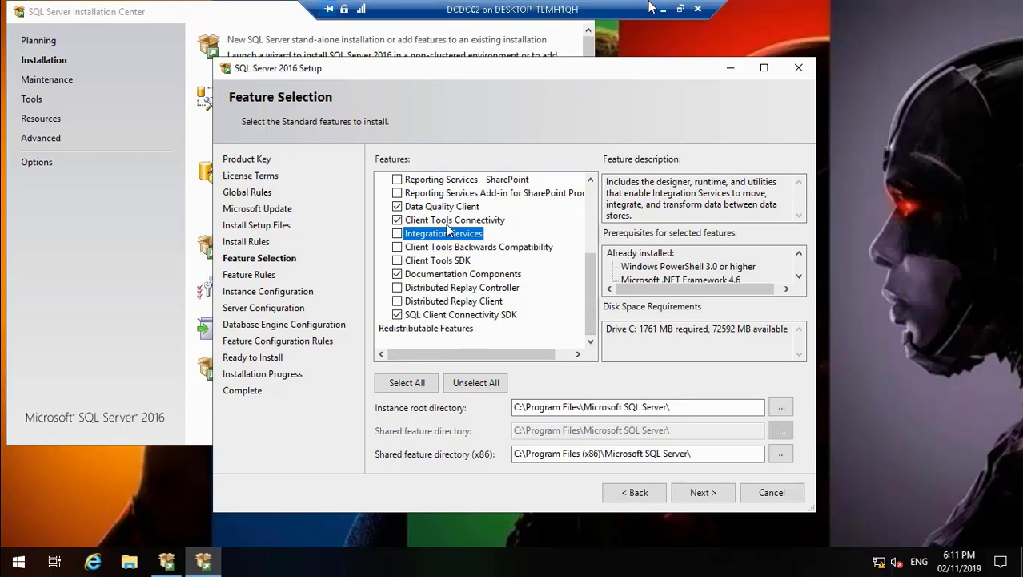
Step: Compare the chosen features with the paused SQL Server 2012 video and enable Reporting Services - Native in the DCDC02 session
{"action": "left_click", "coordinate": [675, 9]}
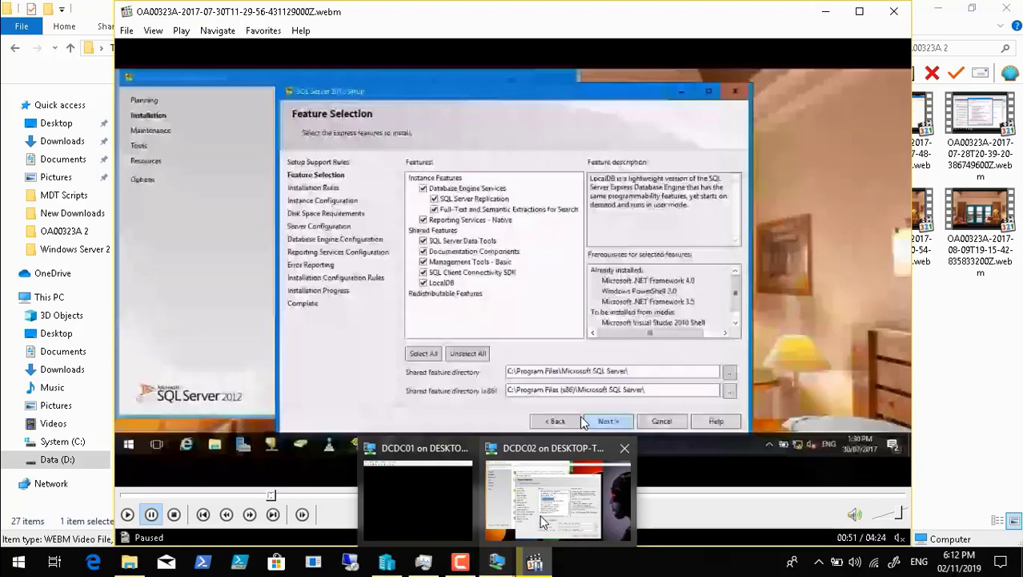
{"action": "left_click", "coordinate": [540, 514]}
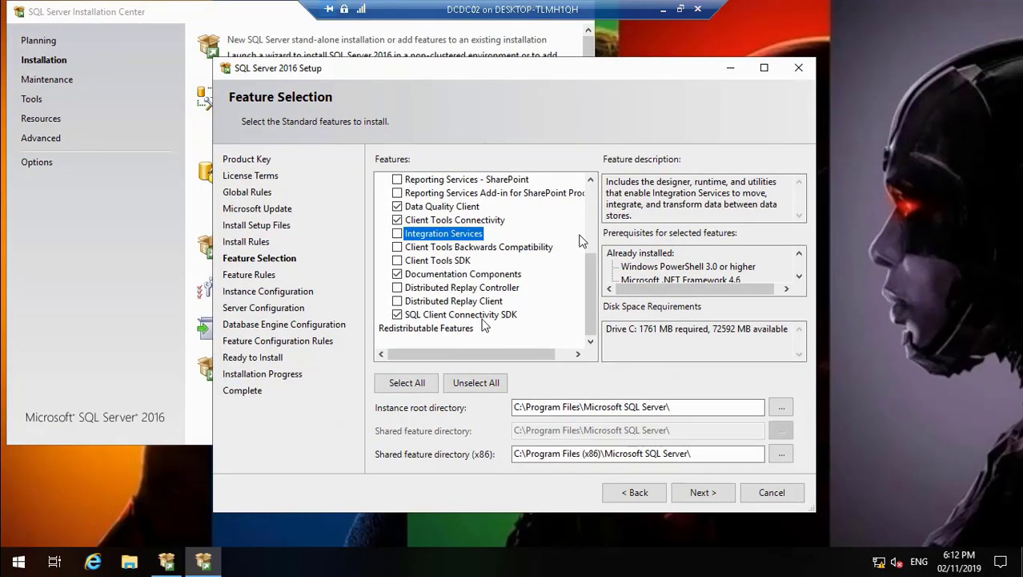
{"action": "left_click", "coordinate": [590, 181]}
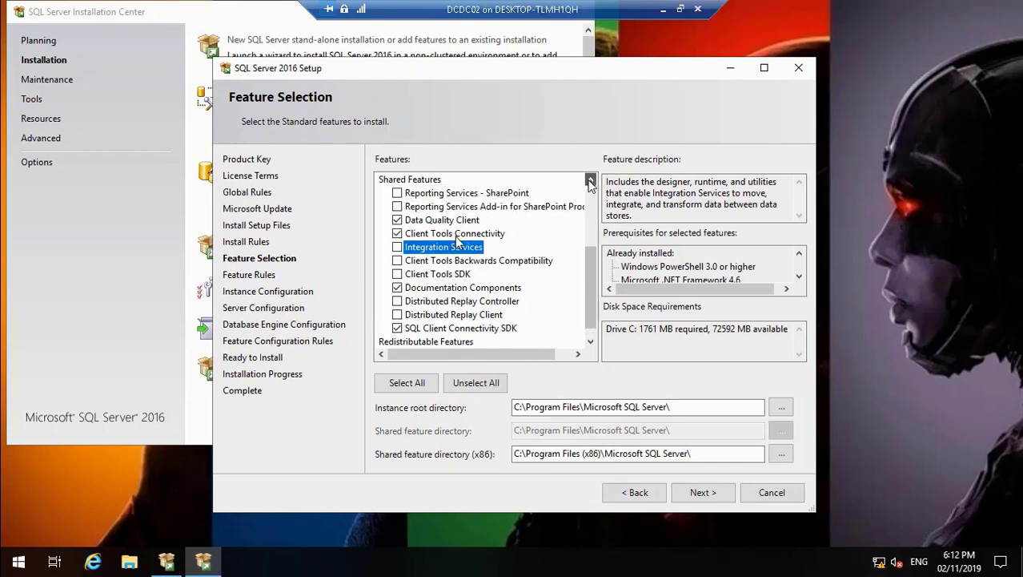
{"action": "left_click", "coordinate": [590, 182]}
{"action": "left_click", "coordinate": [590, 182]}
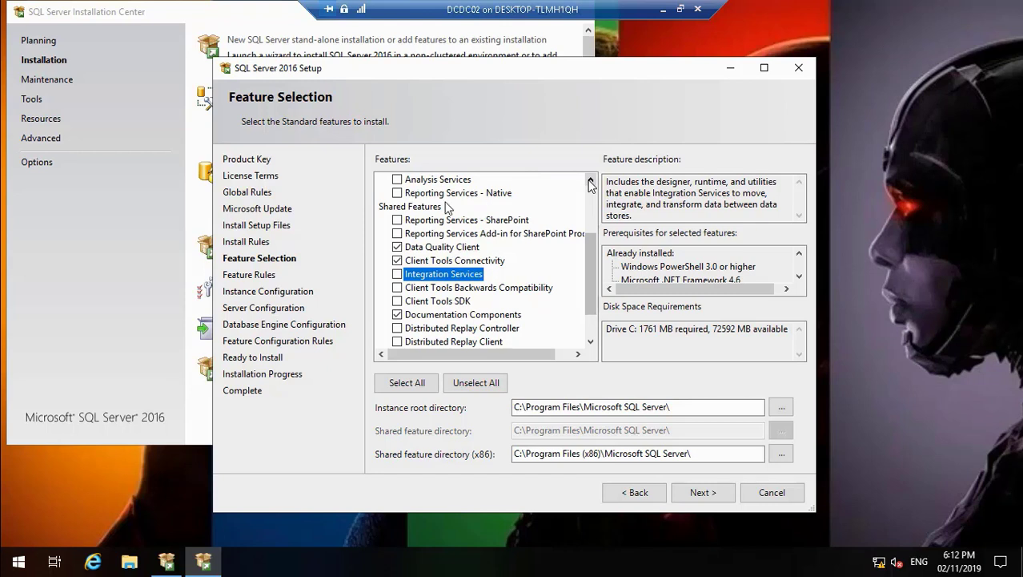
{"action": "left_click", "coordinate": [591, 184]}
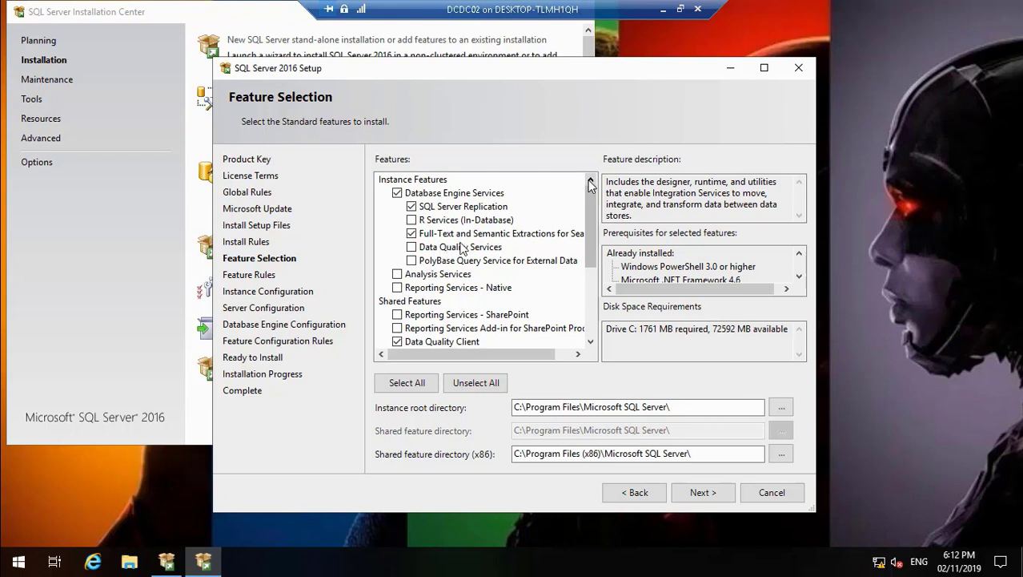
{"action": "left_click", "coordinate": [591, 343]}
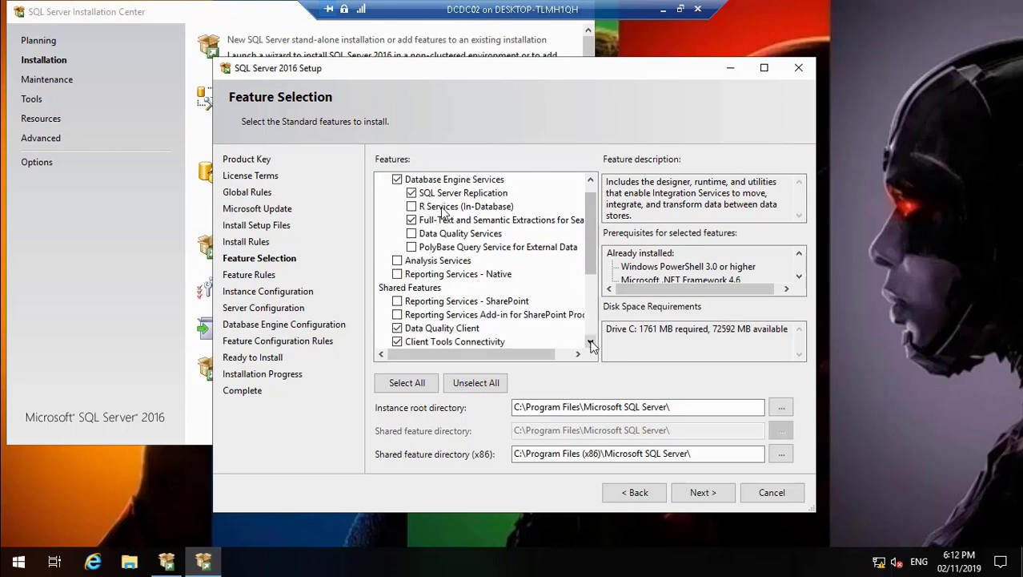
{"action": "left_click", "coordinate": [591, 342]}
{"action": "left_click", "coordinate": [591, 343]}
{"action": "left_click", "coordinate": [591, 342]}
{"action": "left_click", "coordinate": [591, 342]}
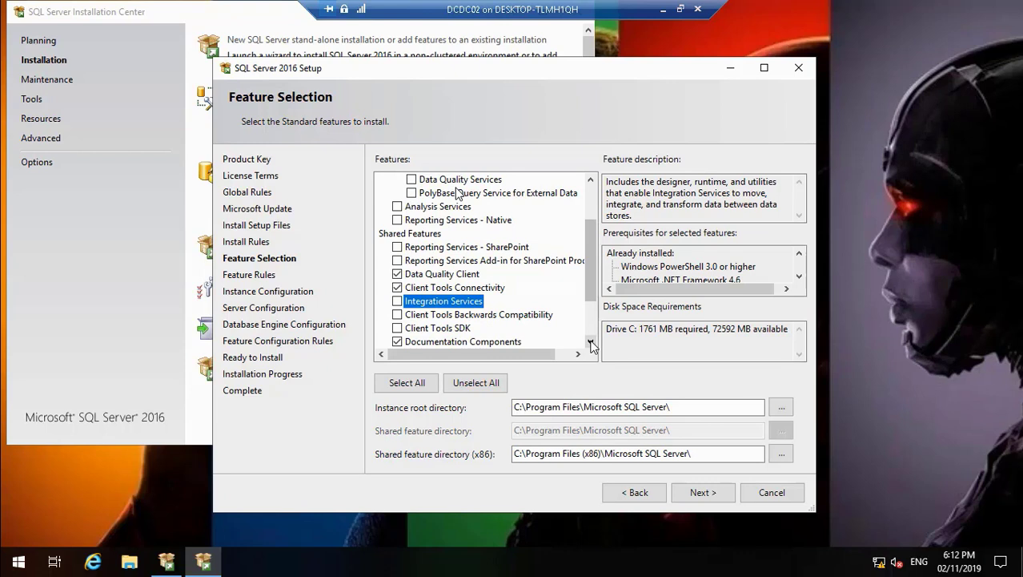
{"action": "left_click", "coordinate": [397, 220]}
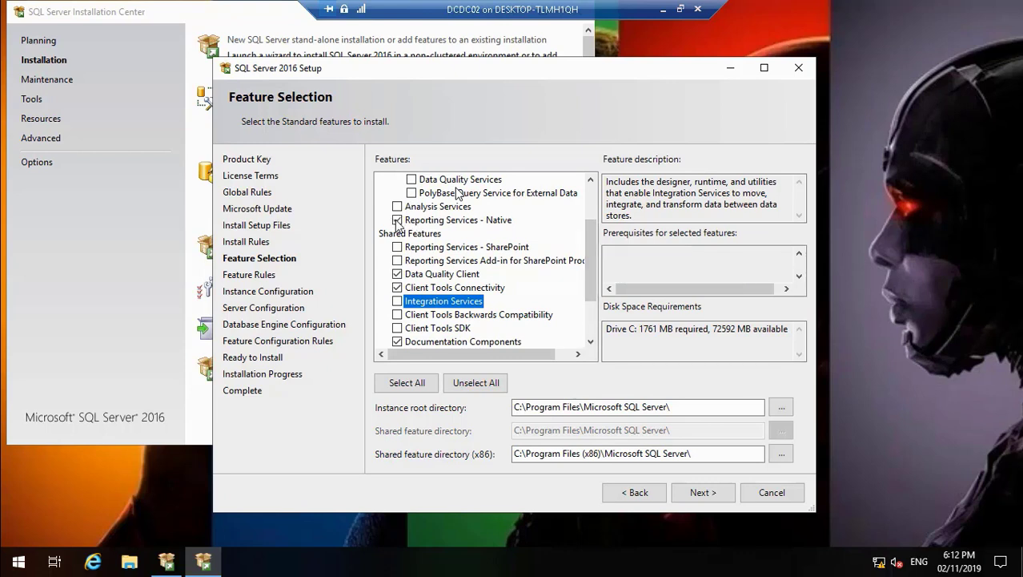
Step: Review the full list of selected instance and shared features and minimize the DCDC02 session to compare it with the SQL Server 2012 video
{"action": "left_click", "coordinate": [591, 341]}
{"action": "left_click", "coordinate": [591, 341]}
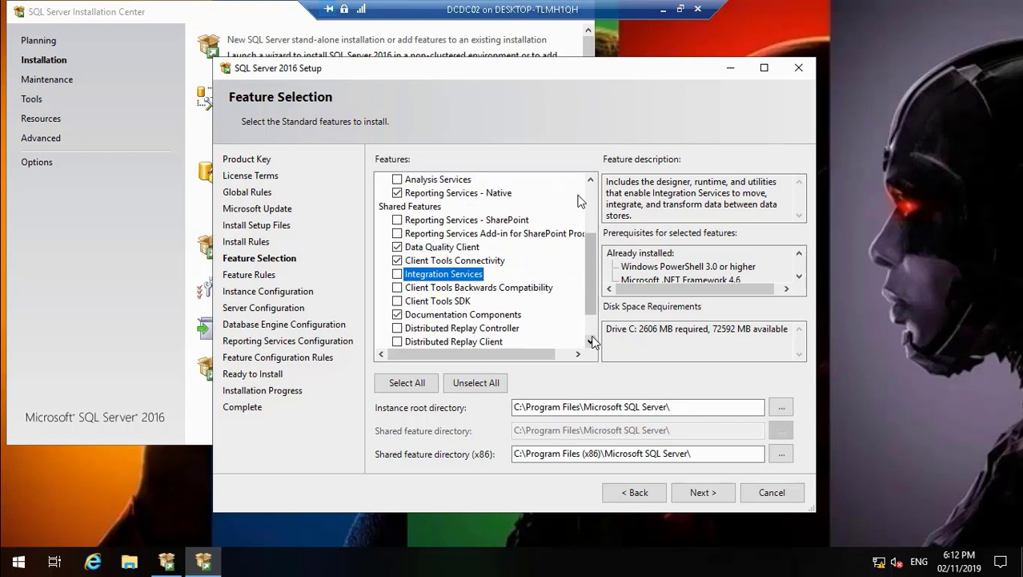
{"action": "left_click", "coordinate": [465, 301]}
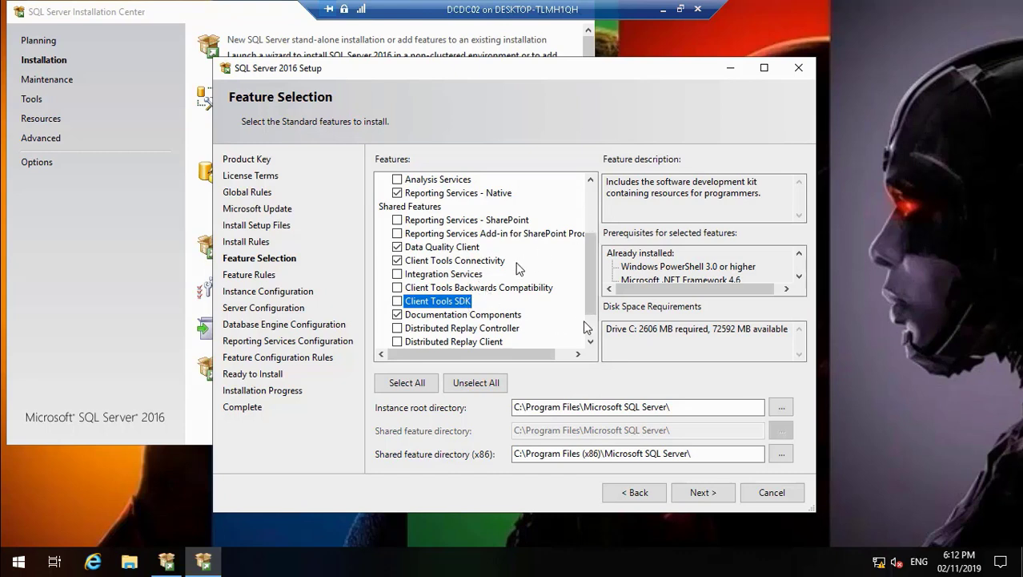
{"action": "left_click", "coordinate": [591, 341]}
{"action": "left_click", "coordinate": [591, 341]}
{"action": "left_click", "coordinate": [591, 341]}
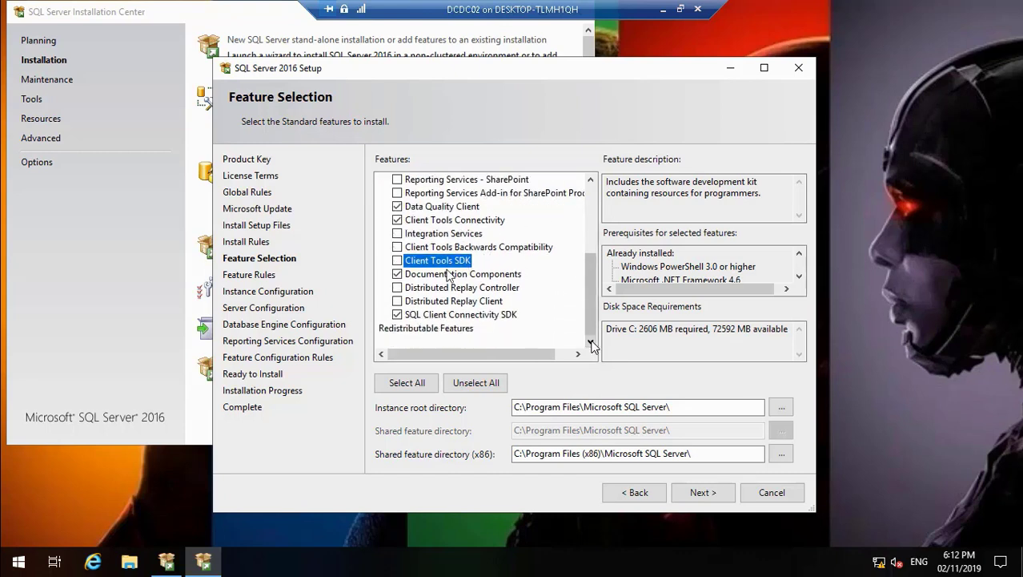
{"action": "left_click", "coordinate": [591, 183]}
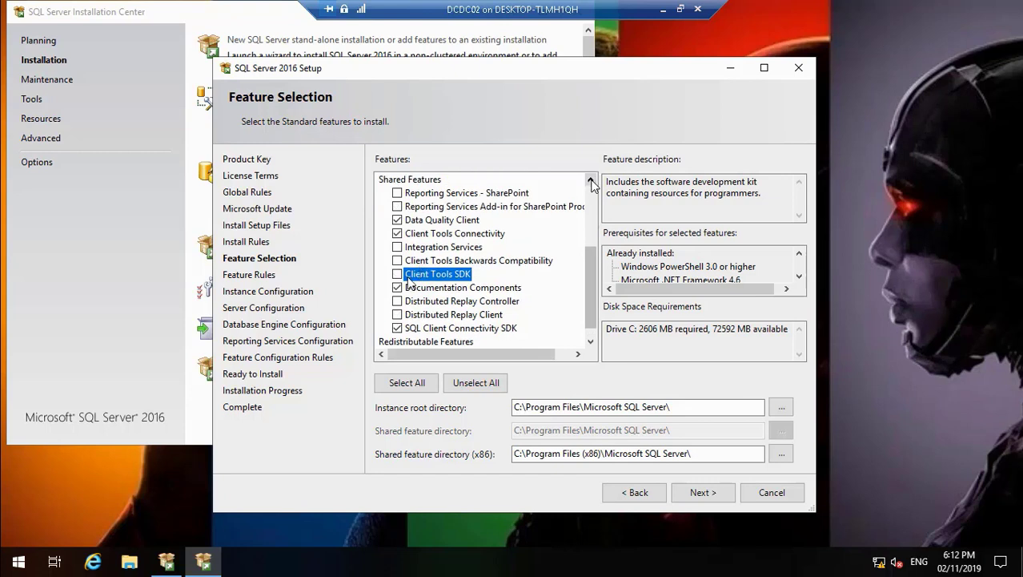
{"action": "left_click", "coordinate": [591, 182]}
{"action": "left_click", "coordinate": [591, 182]}
{"action": "left_click", "coordinate": [591, 182]}
{"action": "left_click", "coordinate": [591, 182]}
{"action": "left_click", "coordinate": [591, 182]}
{"action": "left_click", "coordinate": [591, 183]}
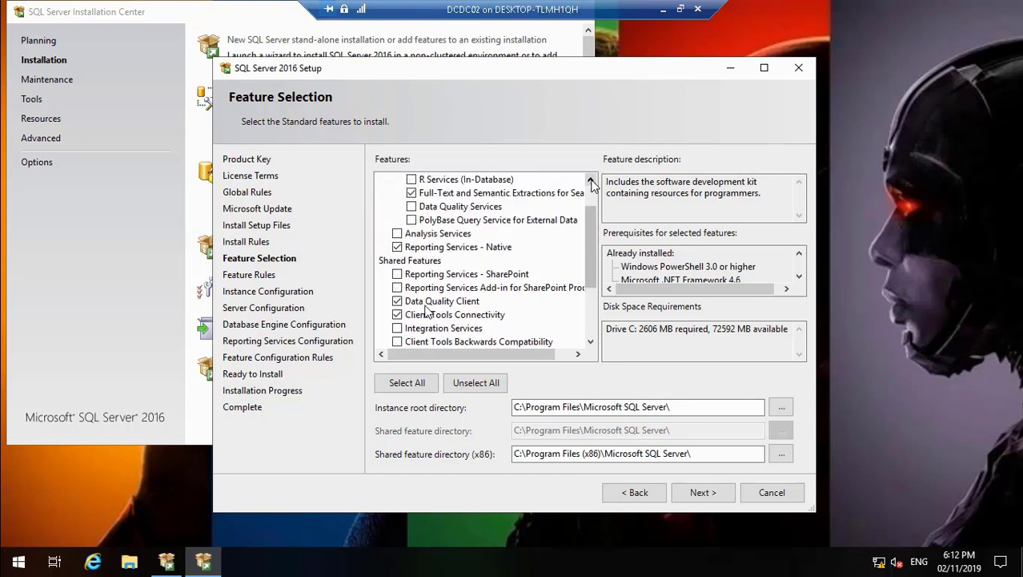
{"action": "left_click", "coordinate": [591, 183]}
{"action": "left_click", "coordinate": [591, 182]}
{"action": "left_click", "coordinate": [591, 183]}
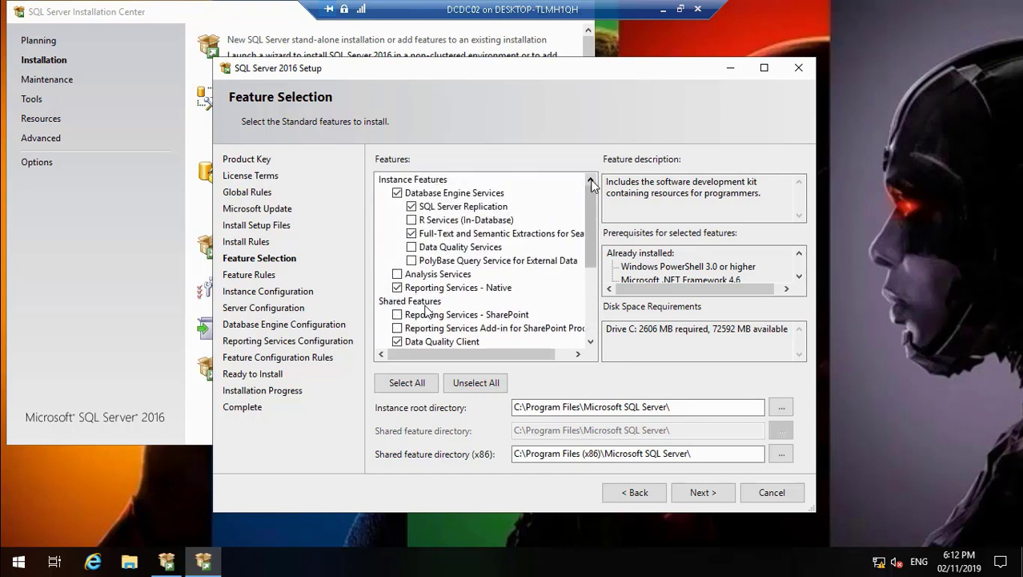
{"action": "left_click", "coordinate": [577, 354]}
{"action": "left_click", "coordinate": [577, 354]}
{"action": "left_click", "coordinate": [577, 354]}
{"action": "left_click", "coordinate": [577, 354]}
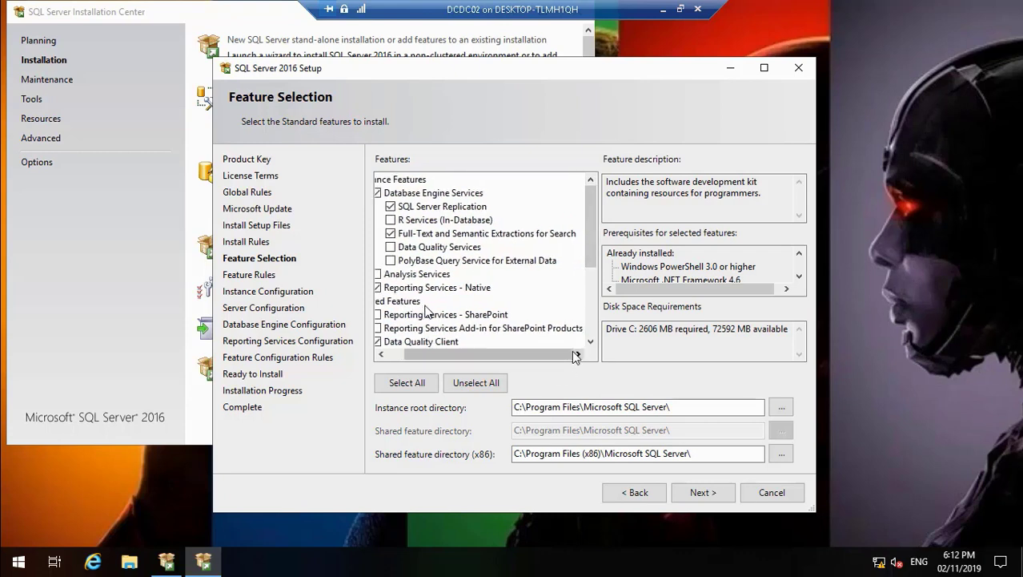
{"action": "left_click", "coordinate": [386, 354]}
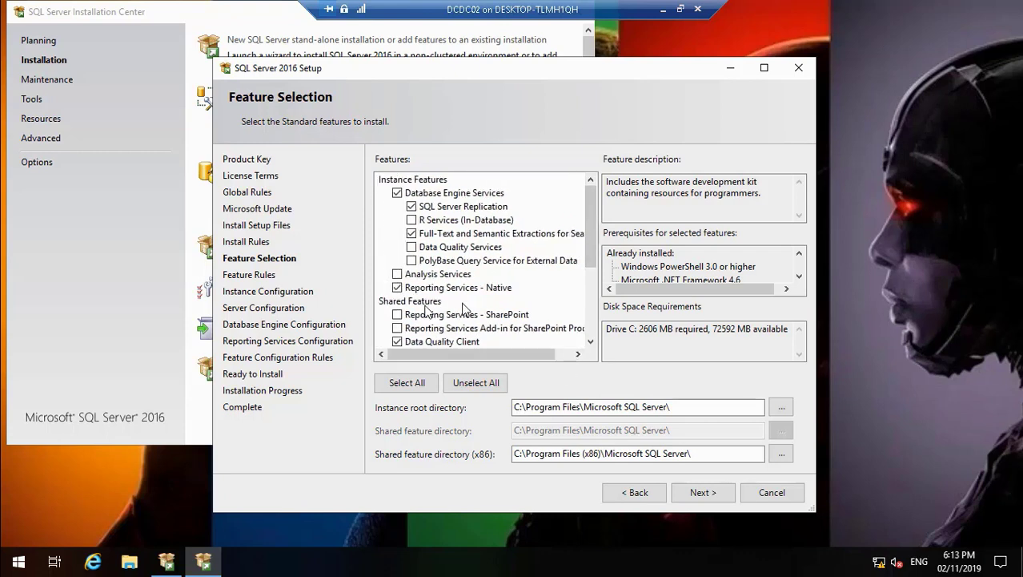
{"action": "left_click", "coordinate": [662, 10]}
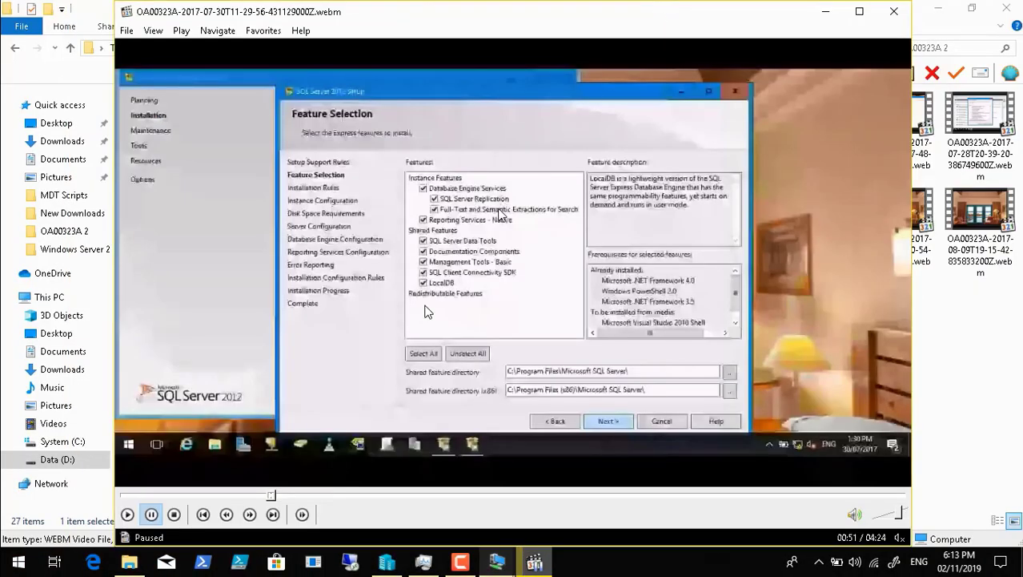
Step: Set the shared feature directory (x86) to D:\Program Files (x86)\Microsoft SQL Server\ and continue from Feature Selection to Instance Configuration
{"action": "left_click", "coordinate": [675, 525]}
{"action": "left_click", "coordinate": [680, 525]}
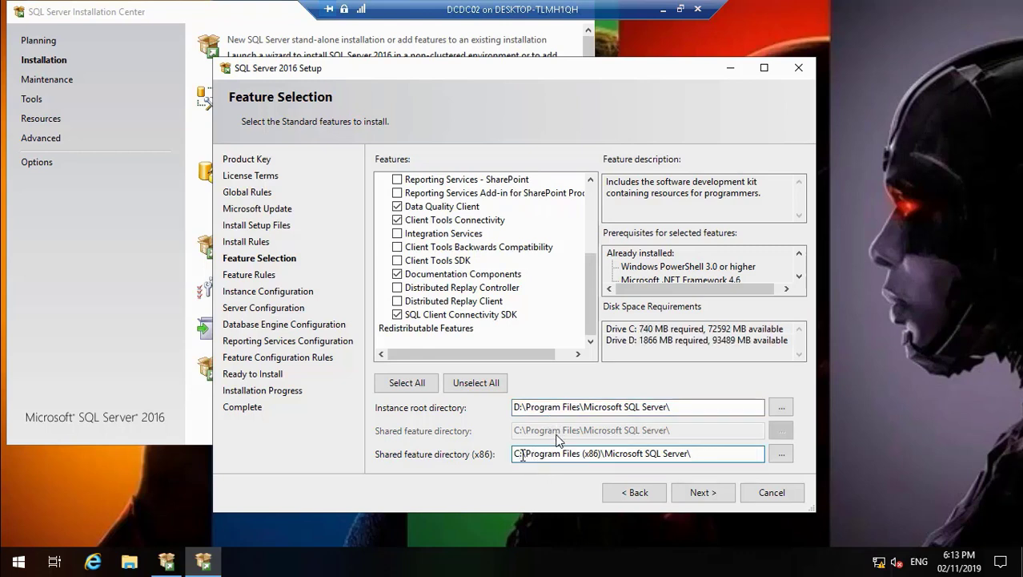
{"action": "key", "text": "BackSpace"}
{"action": "type", "text": "D"}
{"action": "left_click_drag", "start_coordinate": [585, 264], "coordinate": [588, 192]}
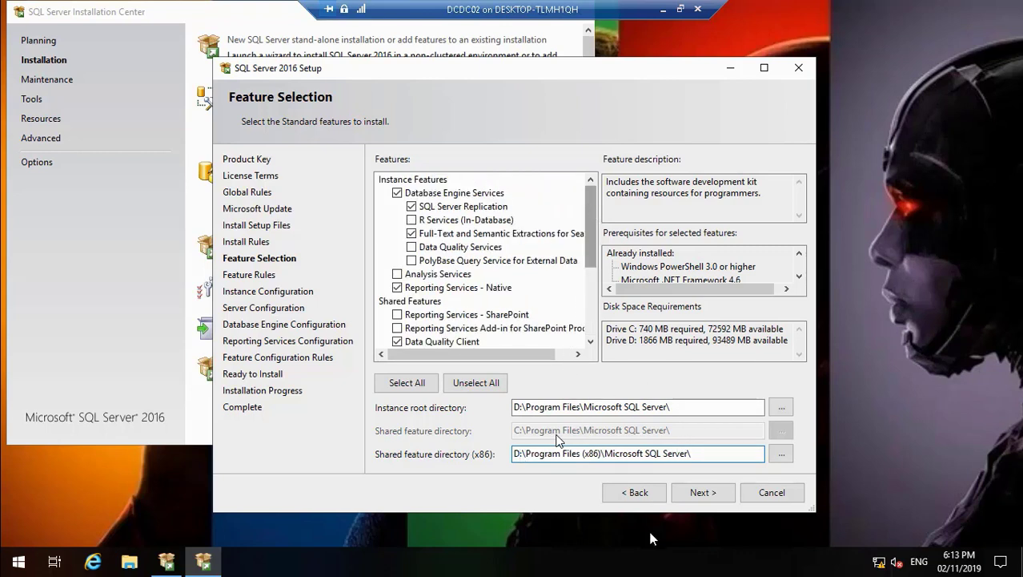
{"action": "left_click", "coordinate": [699, 491]}
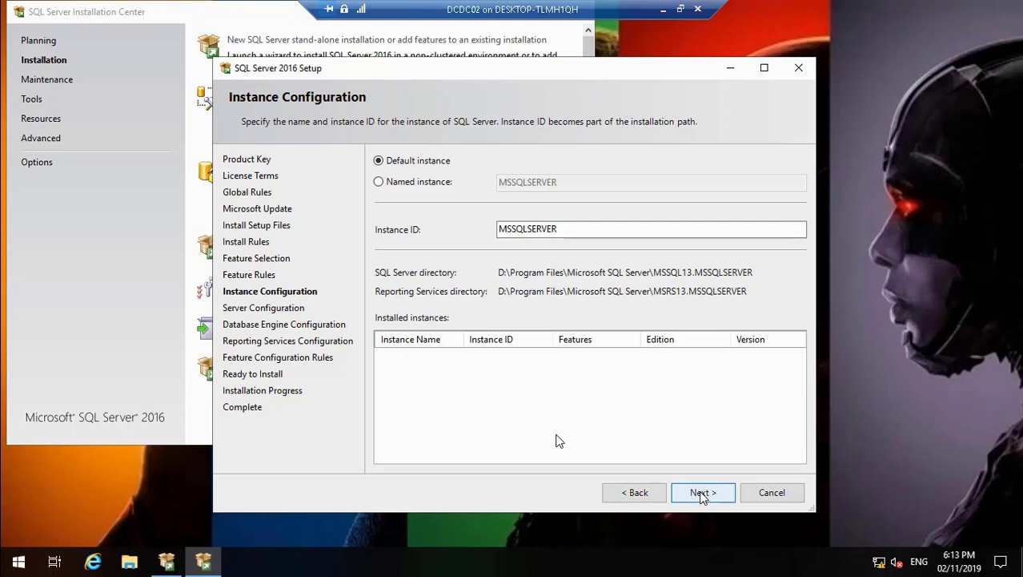
Step: Resume the paused recording from Instance Configuration through to the service accounts on the Server Configuration page
{"action": "mouse_move", "coordinate": [37, 550]}
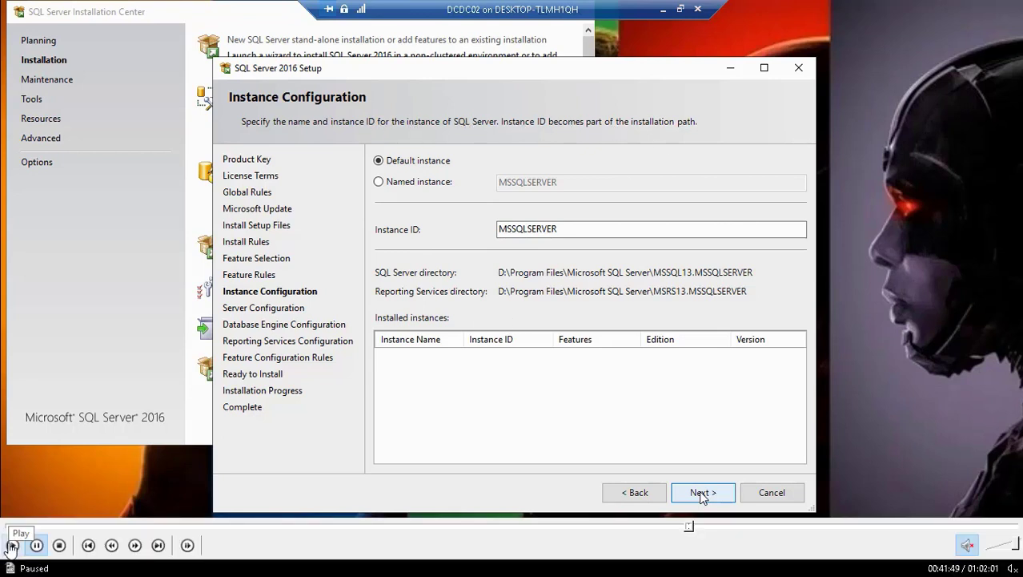
{"action": "left_click", "coordinate": [12, 549]}
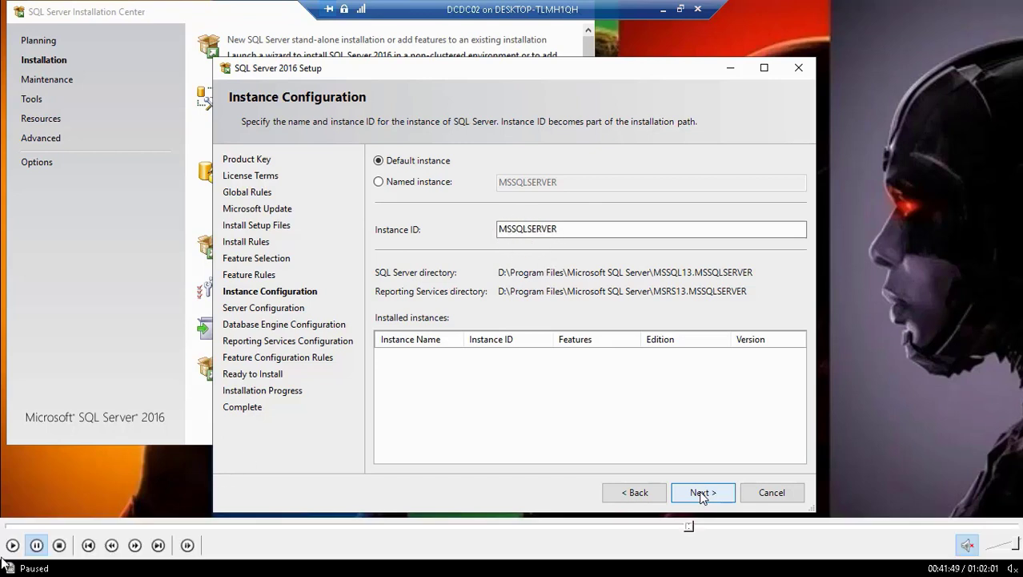
{"action": "left_click", "coordinate": [12, 547]}
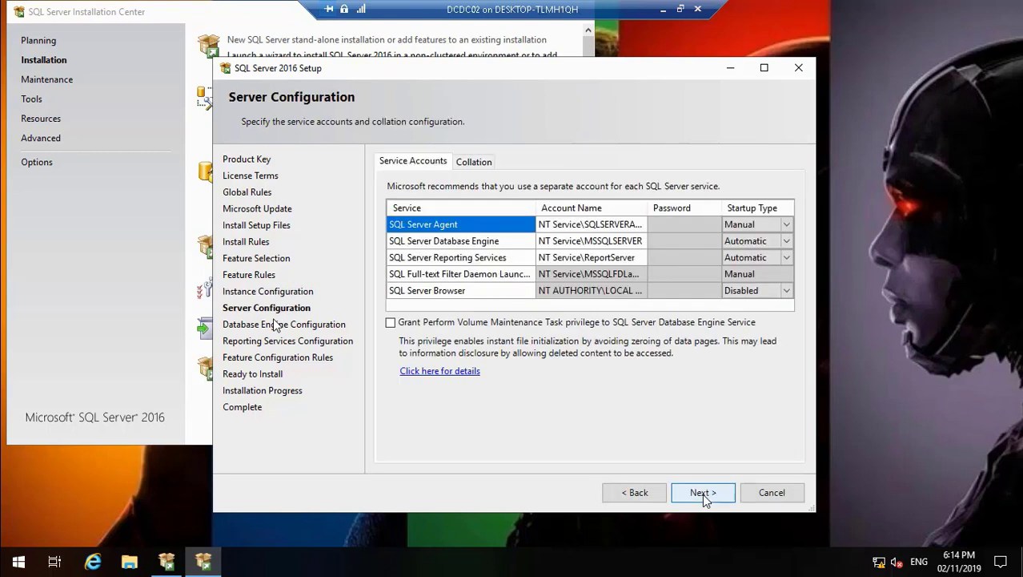
{"action": "mouse_move", "coordinate": [20, 548]}
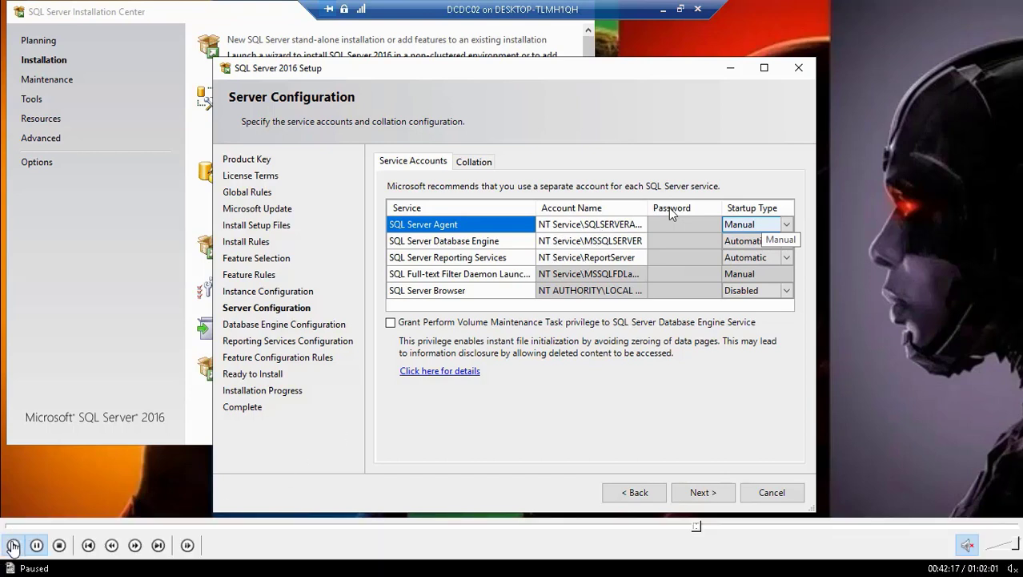
Step: Set the startup type of both the SQL Server Agent and SQL Server Browser services to Automatic
{"action": "left_click", "coordinate": [789, 225]}
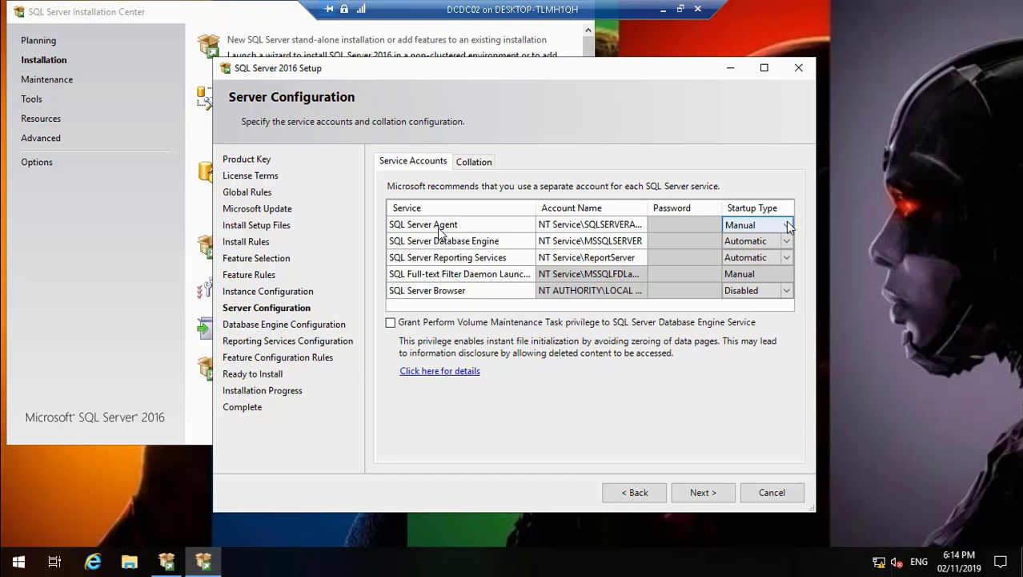
{"action": "left_click", "coordinate": [786, 224]}
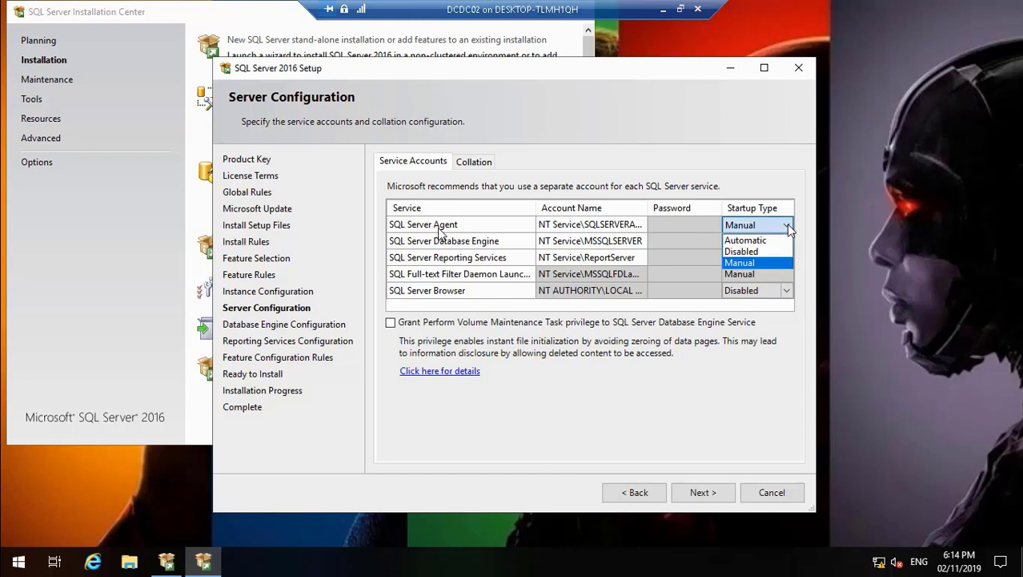
{"action": "left_click", "coordinate": [762, 241]}
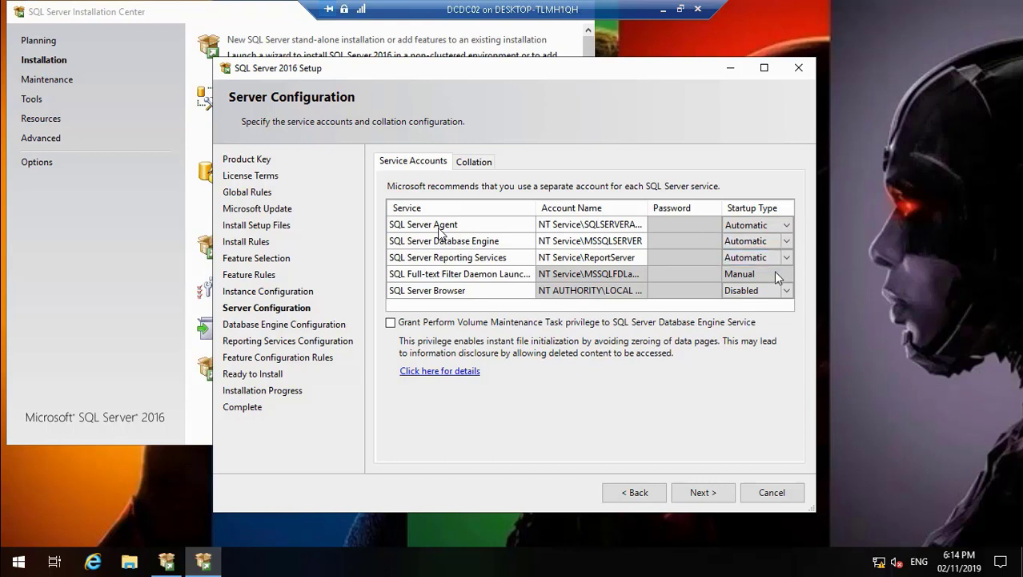
{"action": "left_click", "coordinate": [788, 292]}
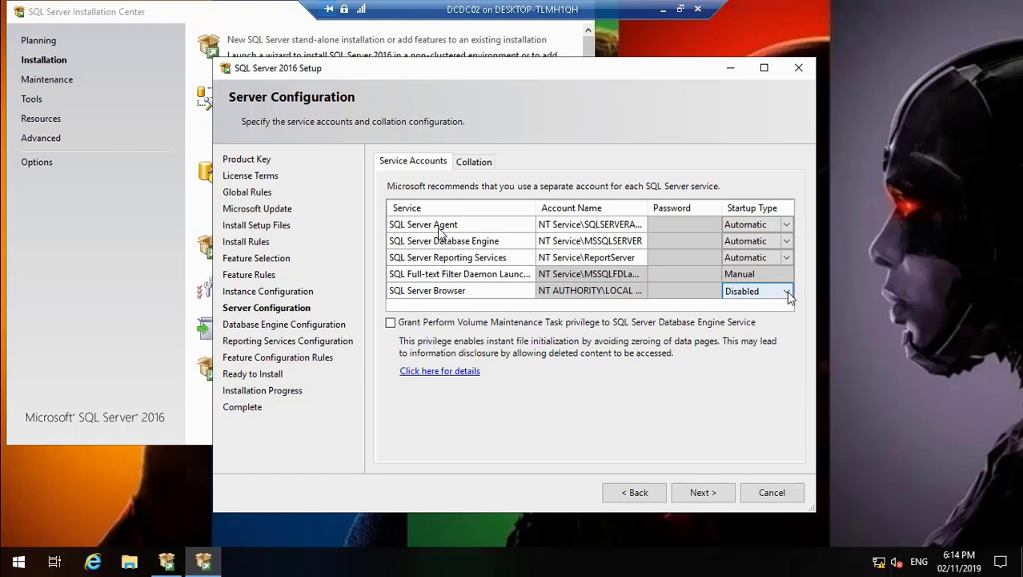
{"action": "left_click", "coordinate": [788, 294]}
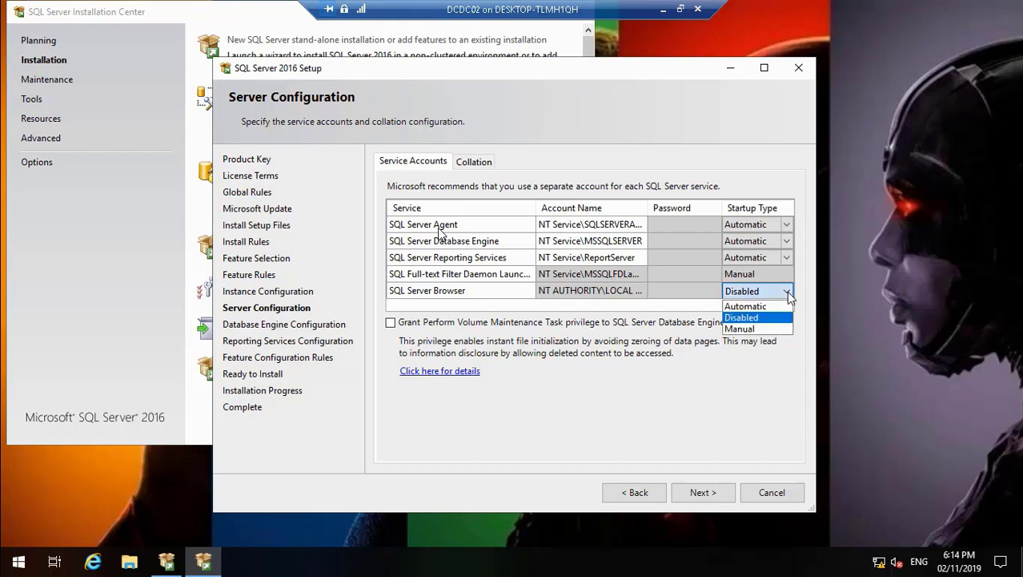
{"action": "left_click", "coordinate": [773, 306]}
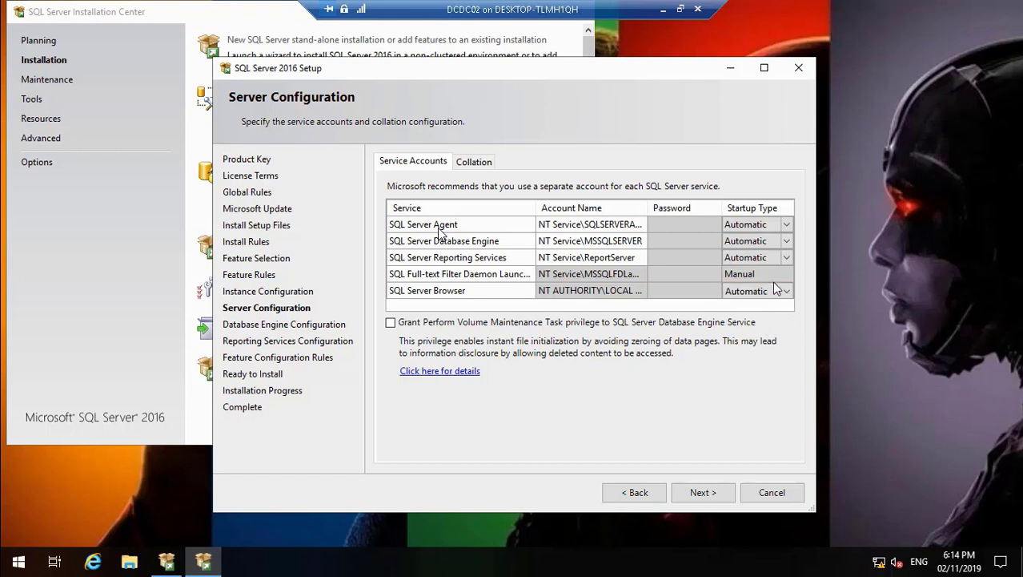
Step: Check the Full-text Filter Daemon startup type and the service account names, and continue to Database Engine Configuration
{"action": "left_click", "coordinate": [773, 275]}
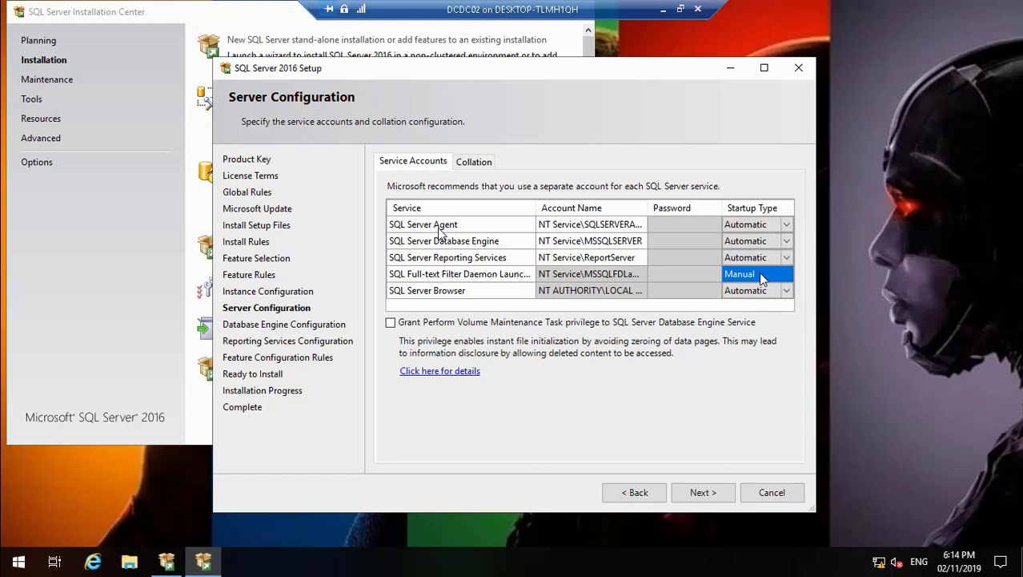
{"action": "left_click", "coordinate": [691, 276]}
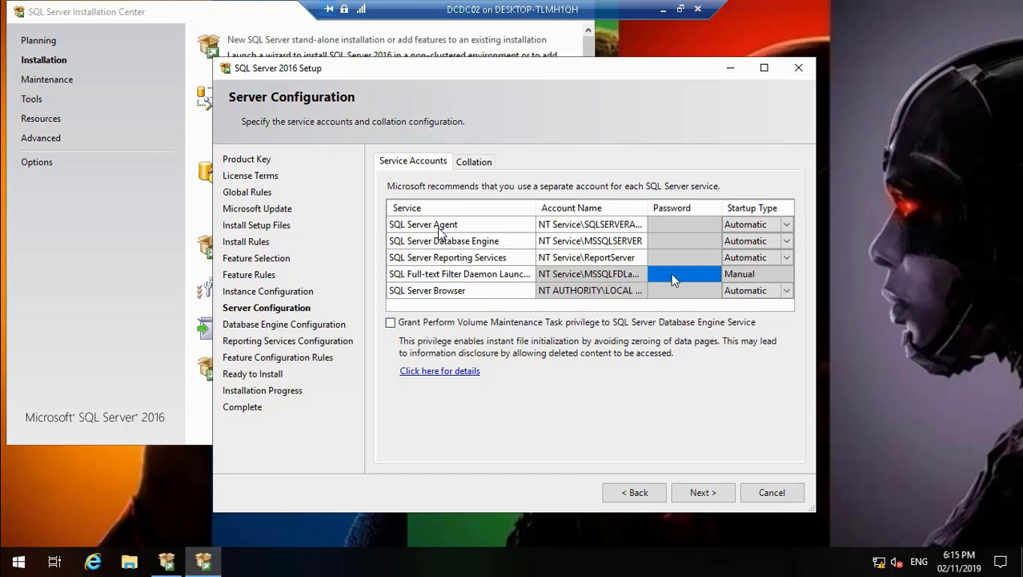
{"action": "left_click", "coordinate": [644, 226]}
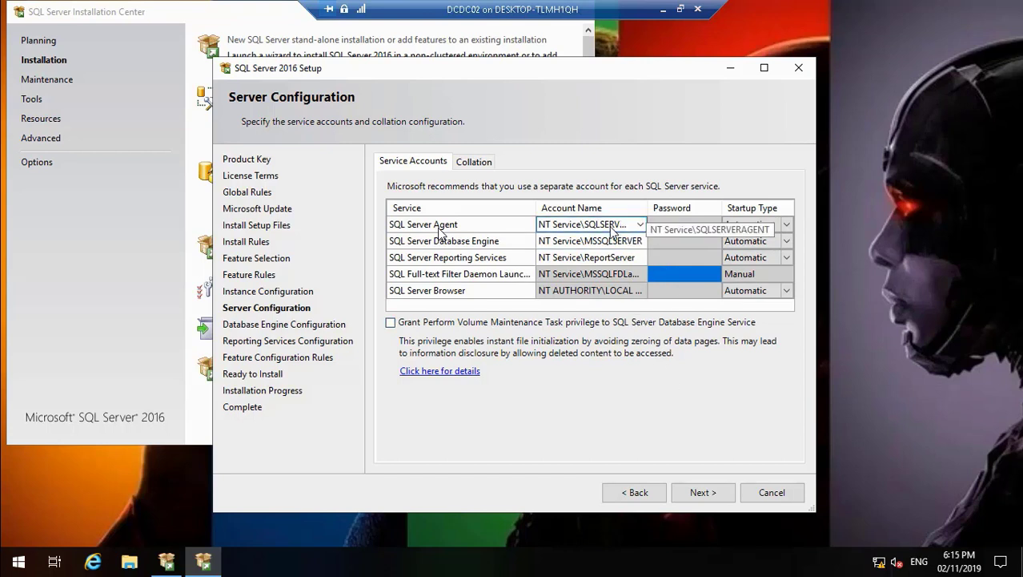
{"action": "left_click", "coordinate": [610, 242]}
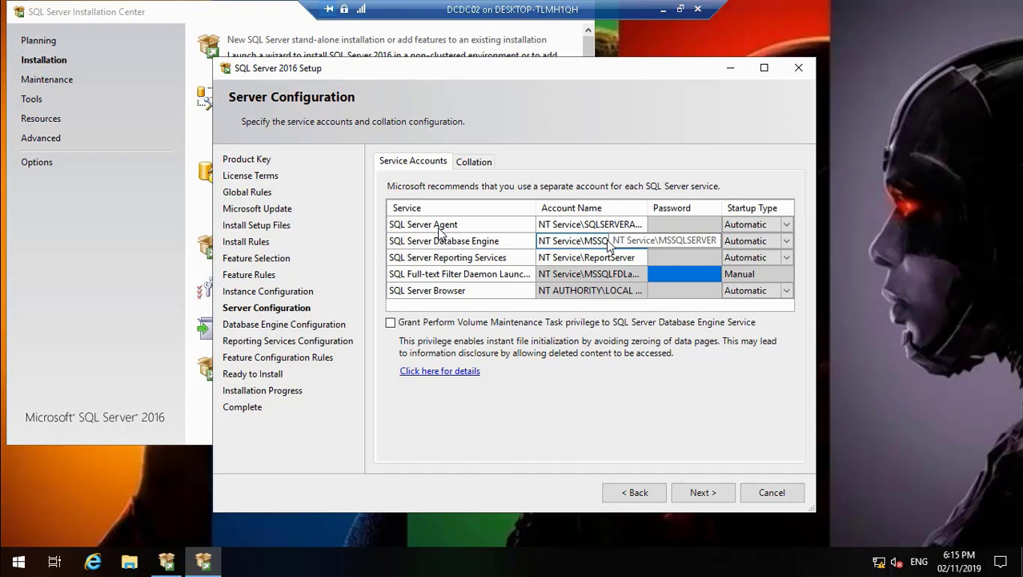
{"action": "left_click", "coordinate": [613, 257]}
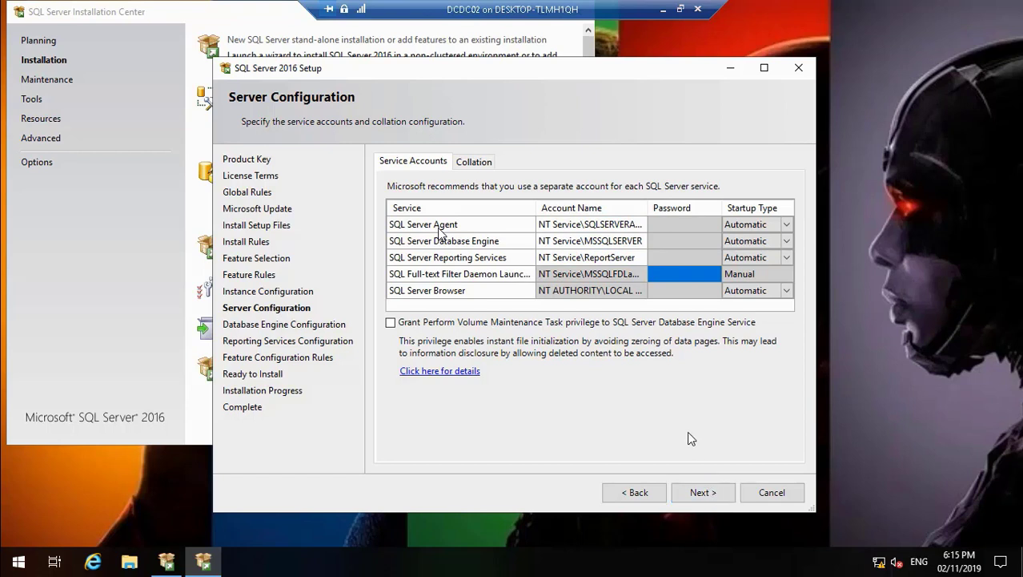
{"action": "left_click", "coordinate": [708, 494]}
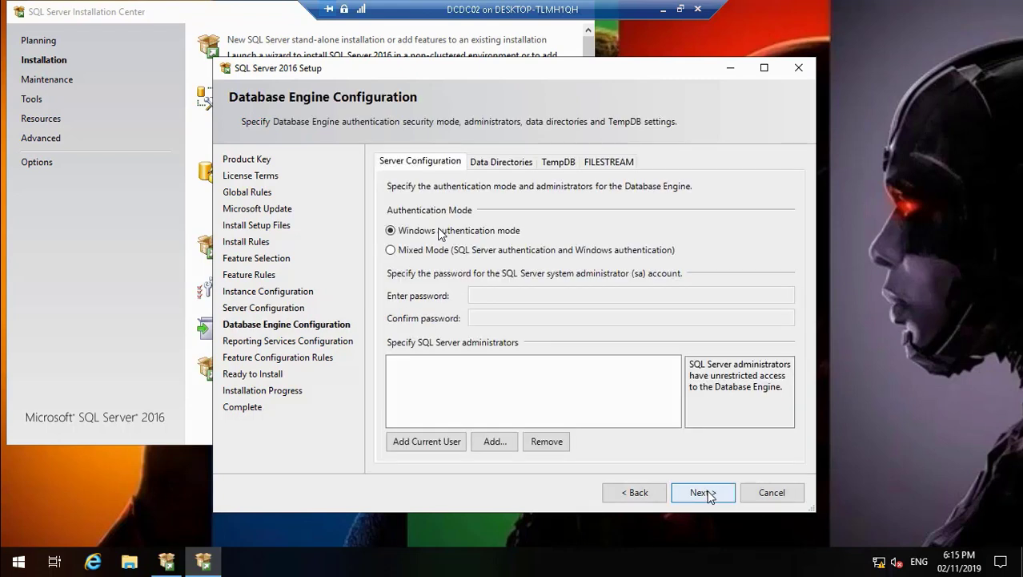
Step: Resume the paused recording, minimize the DCDC02 session to glance at the SQL Server 2012 video, and return to the session
{"action": "mouse_move", "coordinate": [46, 556]}
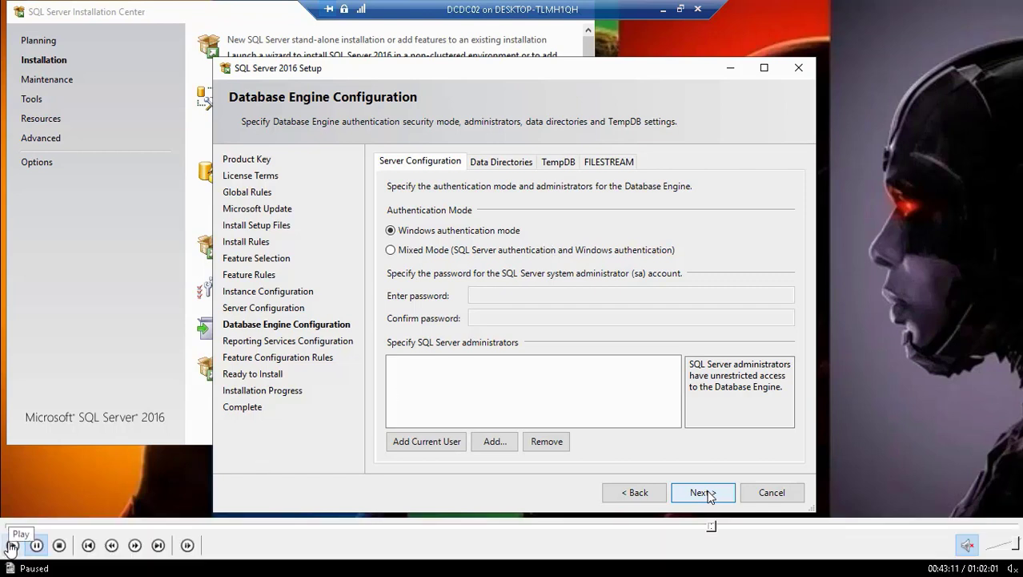
{"action": "left_click", "coordinate": [11, 546]}
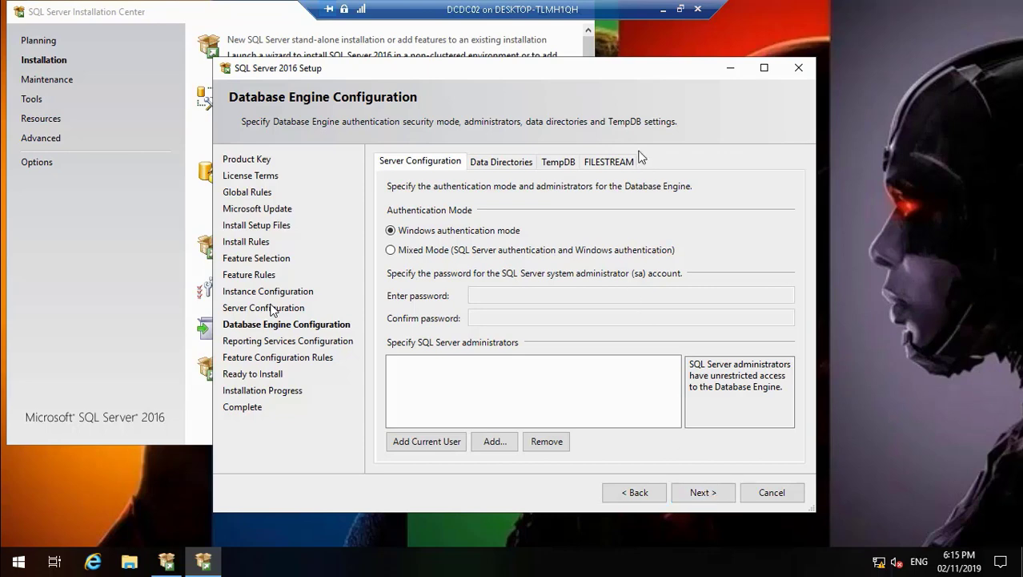
{"action": "left_click", "coordinate": [663, 9]}
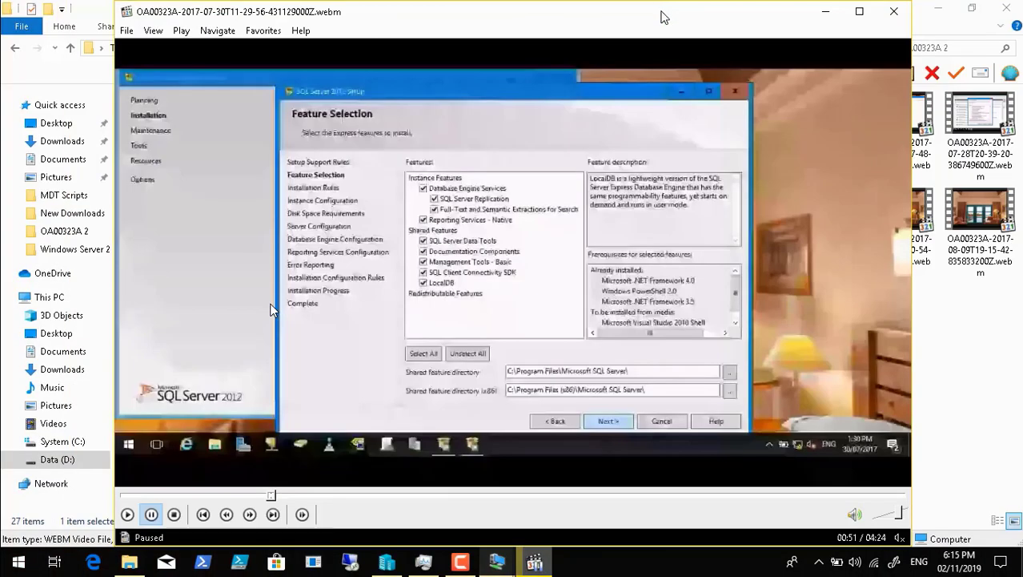
{"action": "left_click", "coordinate": [468, 565]}
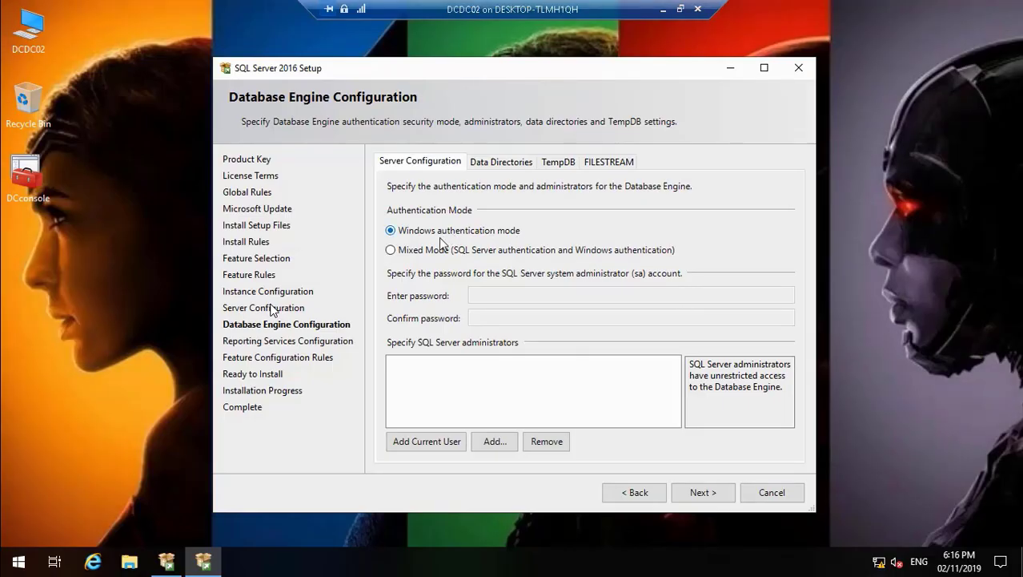
Step: Set the Database Engine authentication to Mixed Mode and minimize the DCconsole window covering the setup
{"action": "left_click", "coordinate": [398, 251]}
{"action": "left_click", "coordinate": [492, 294]}
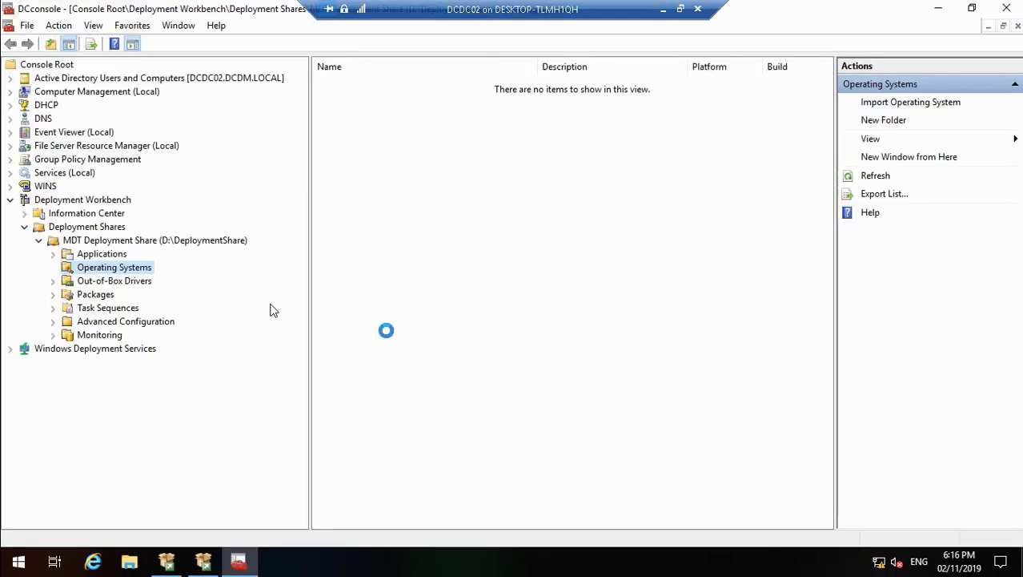
{"action": "left_click", "coordinate": [938, 9]}
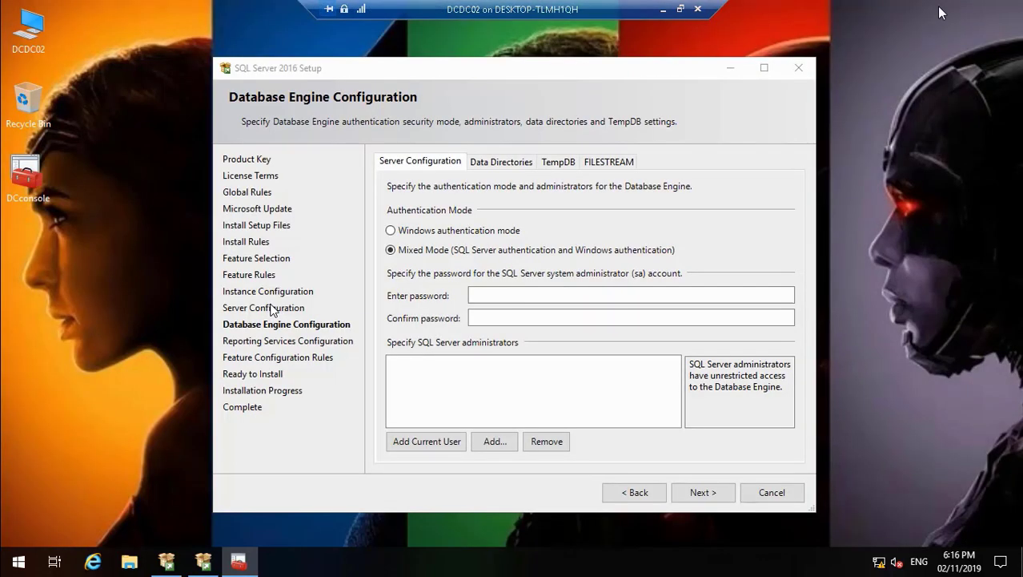
Step: Create a new text document on the DCDC02 desktop with its default name and open it in Notepad
{"action": "right_click", "coordinate": [158, 304]}
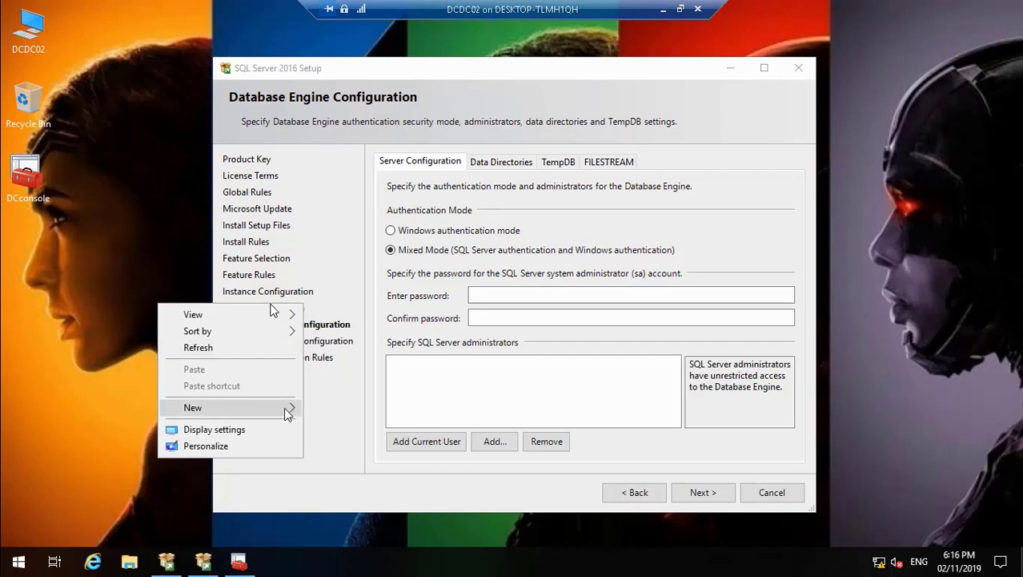
{"action": "mouse_move", "coordinate": [286, 409]}
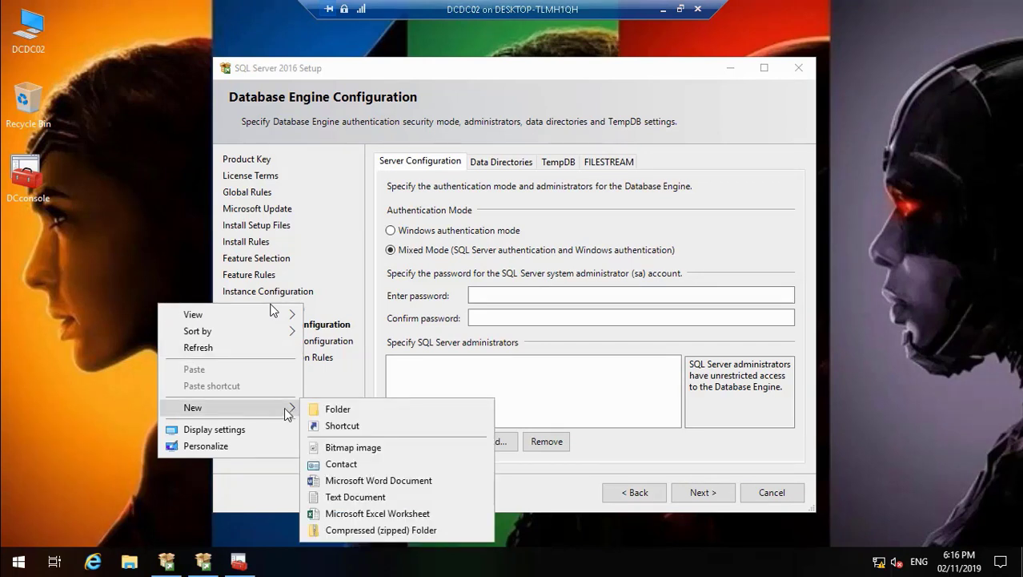
{"action": "left_click", "coordinate": [335, 499]}
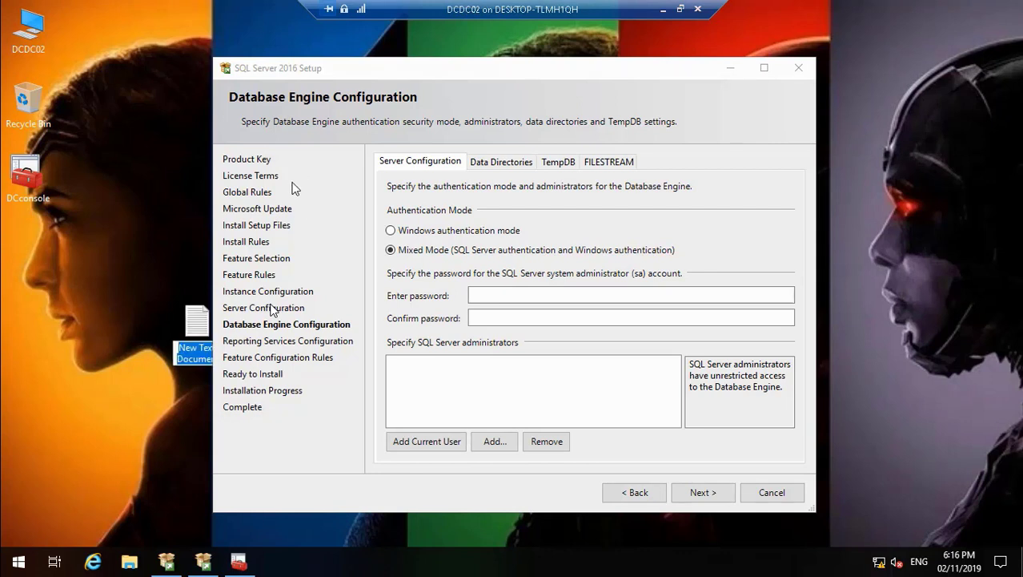
{"action": "key", "text": "Return"}
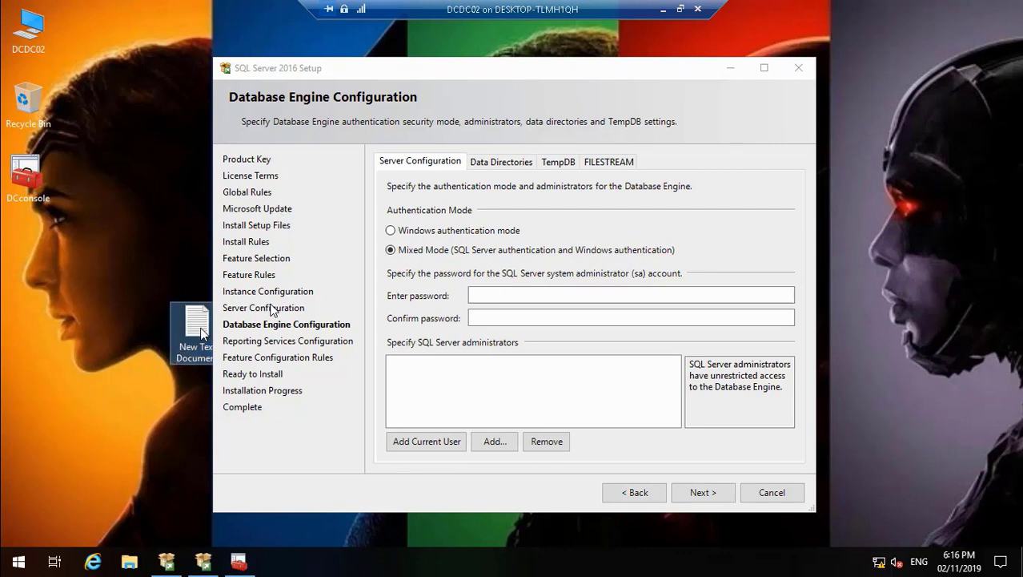
{"action": "double_click", "coordinate": [200, 330]}
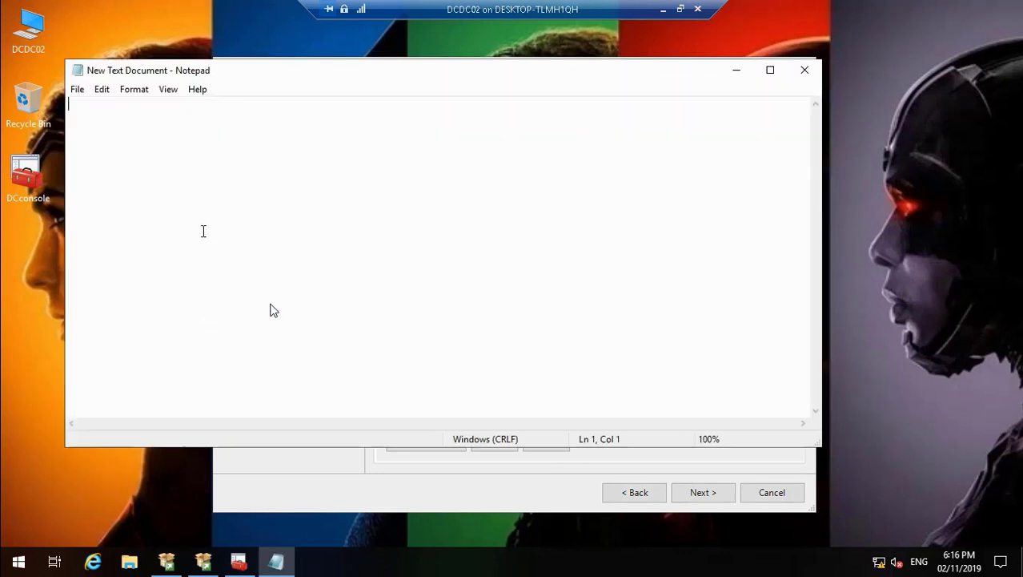
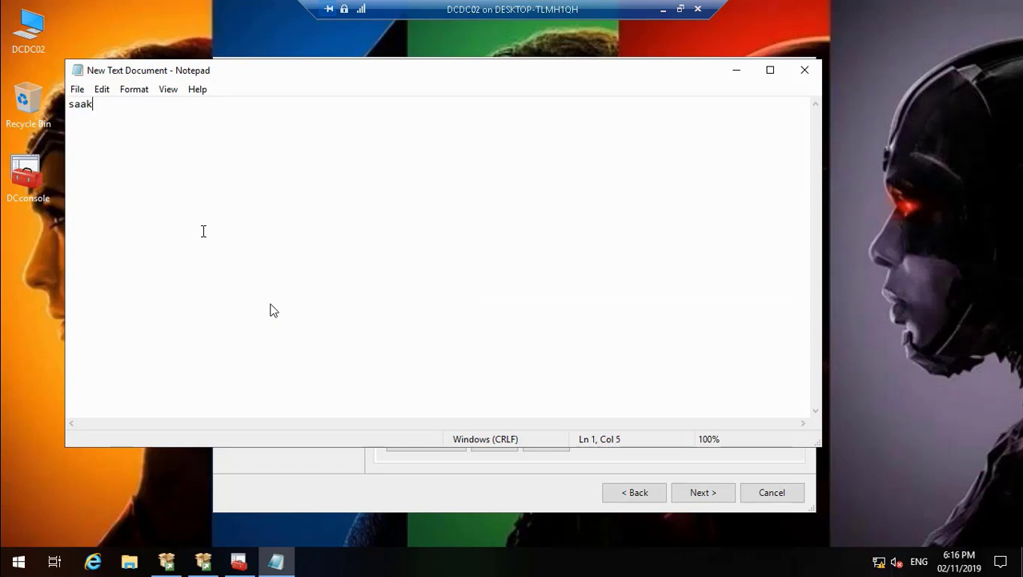
Step: Write the sa account password with a capital first letter in the text document and save the file
{"action": "key", "text": "Home"}
{"action": "key", "text": "Right"}
{"action": "left_click", "coordinate": [78, 90]}
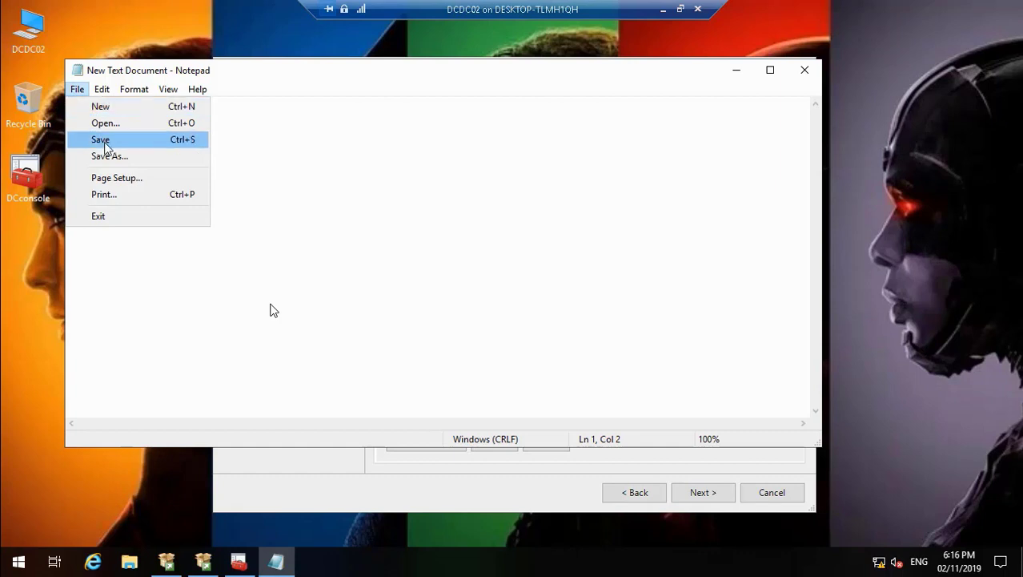
{"action": "left_click", "coordinate": [102, 137]}
Step: Copy the password from the text document and paste it into the sa account's password and confirmation fields
{"action": "left_click_drag", "start_coordinate": [123, 104], "coordinate": [68, 104]}
{"action": "right_click", "coordinate": [95, 103]}
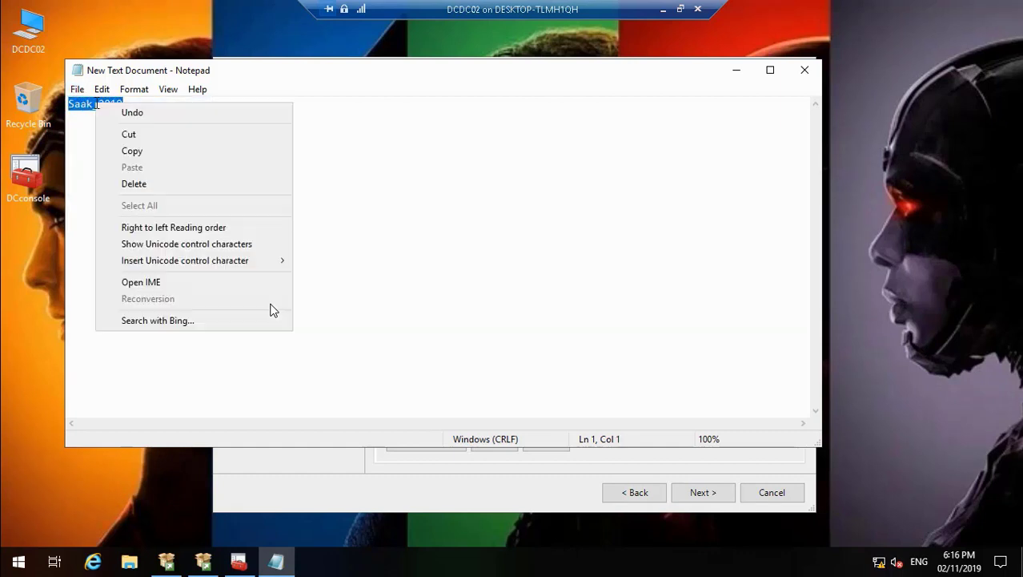
{"action": "left_click", "coordinate": [146, 152]}
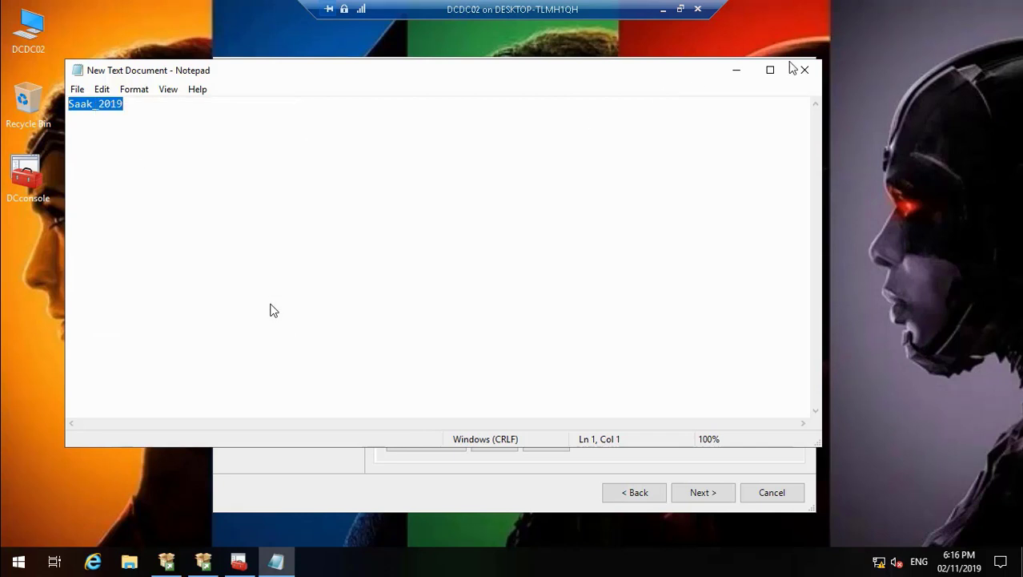
{"action": "left_click", "coordinate": [736, 70]}
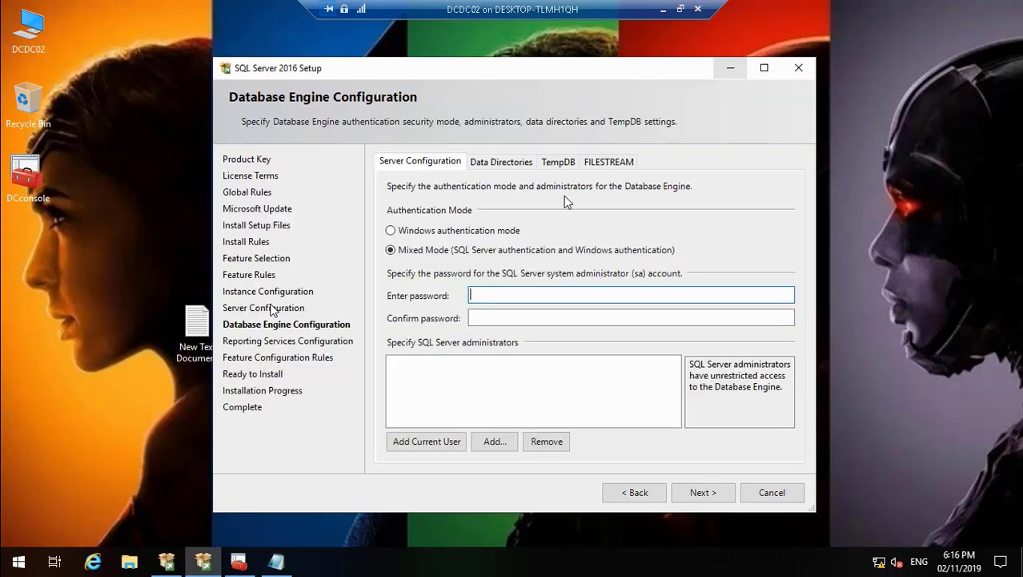
{"action": "key", "text": "ctrl+v"}
{"action": "left_click", "coordinate": [503, 317]}
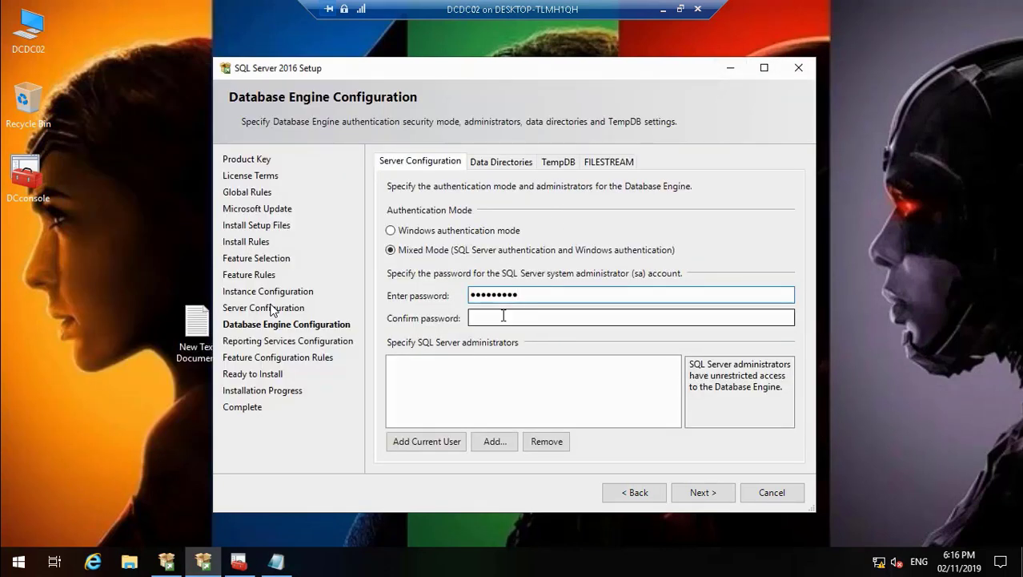
{"action": "key", "text": "ctrl+v"}
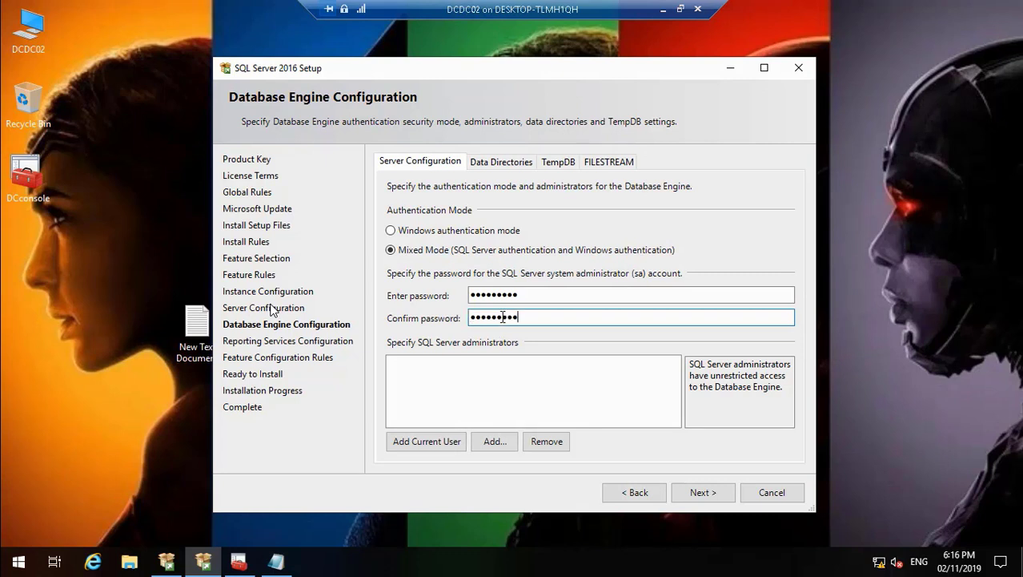
Step: Add the current user and the DC_IT domain group as SQL Server administrators
{"action": "left_click", "coordinate": [430, 442]}
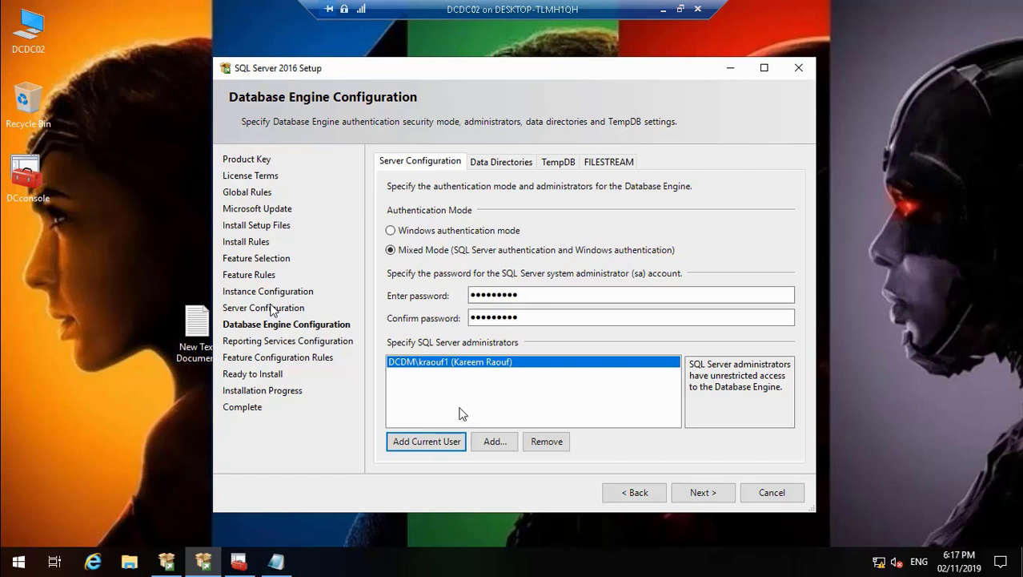
{"action": "left_click", "coordinate": [495, 441]}
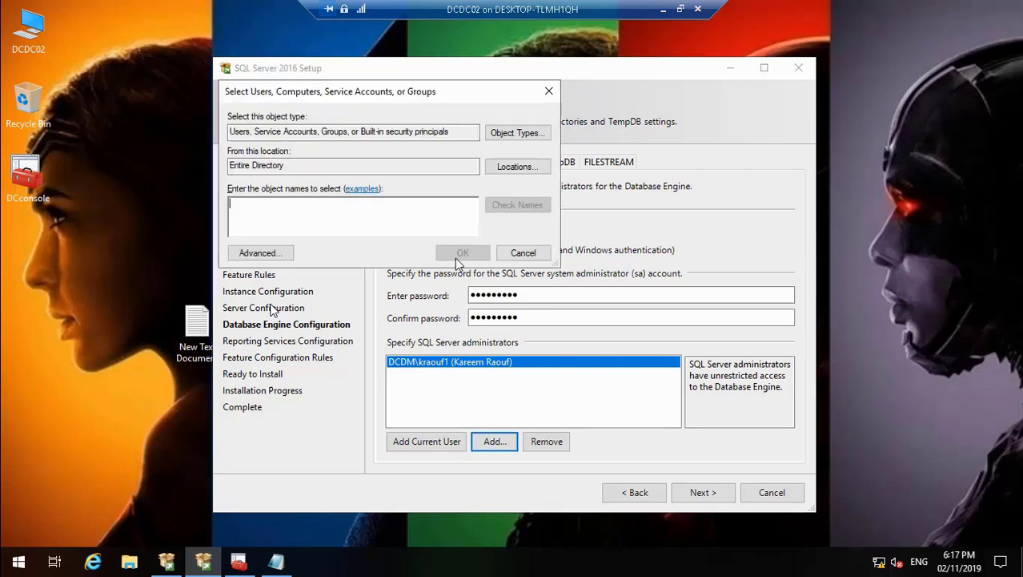
{"action": "left_click", "coordinate": [260, 254]}
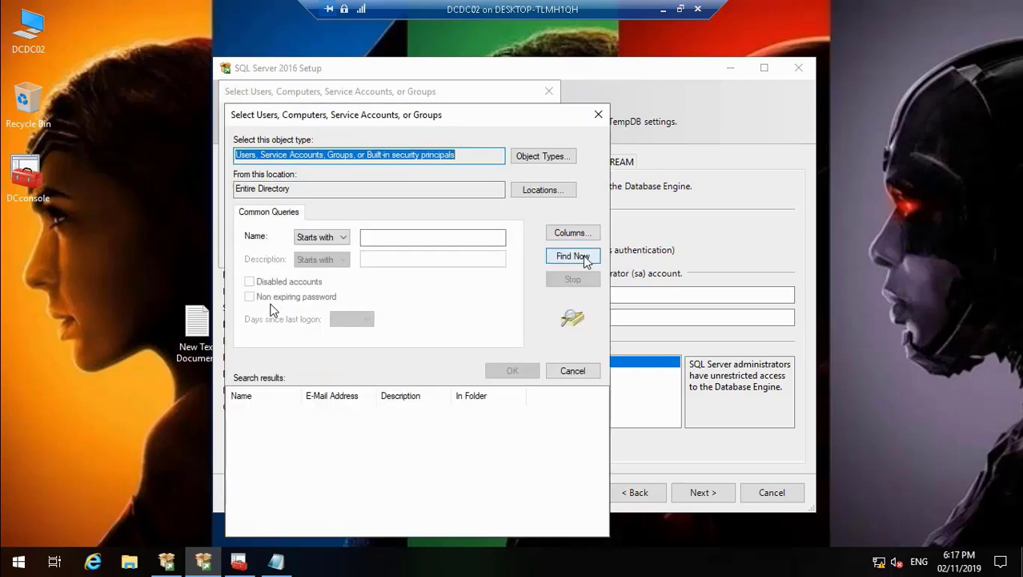
{"action": "left_click", "coordinate": [574, 256]}
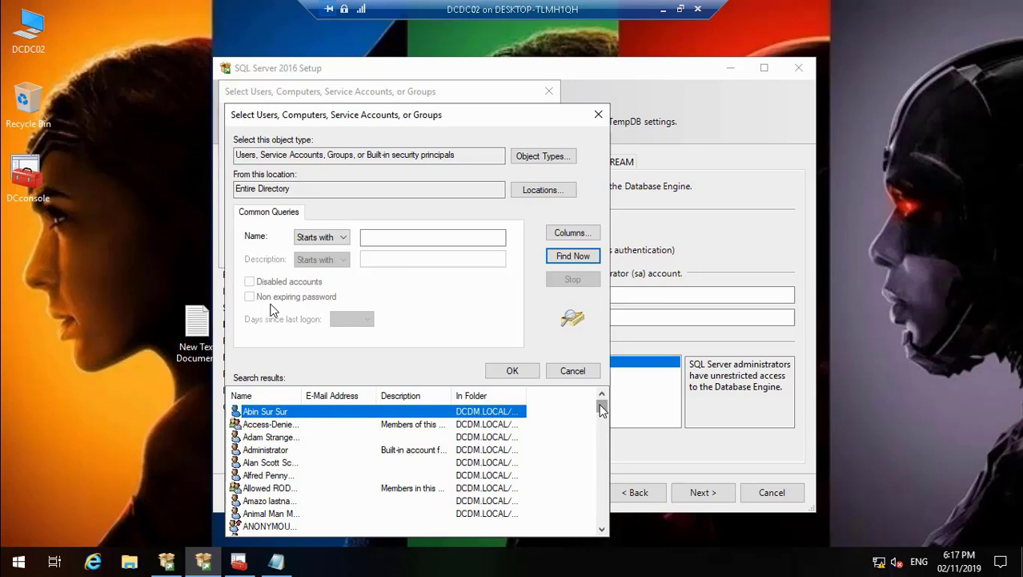
{"action": "left_click_drag", "start_coordinate": [603, 410], "coordinate": [602, 442]}
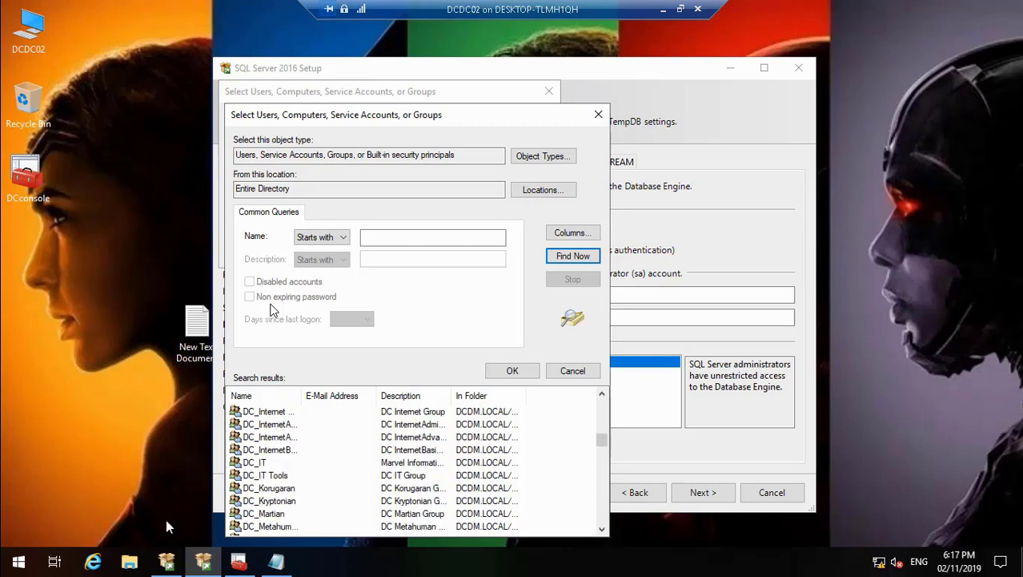
{"action": "left_click", "coordinate": [254, 463]}
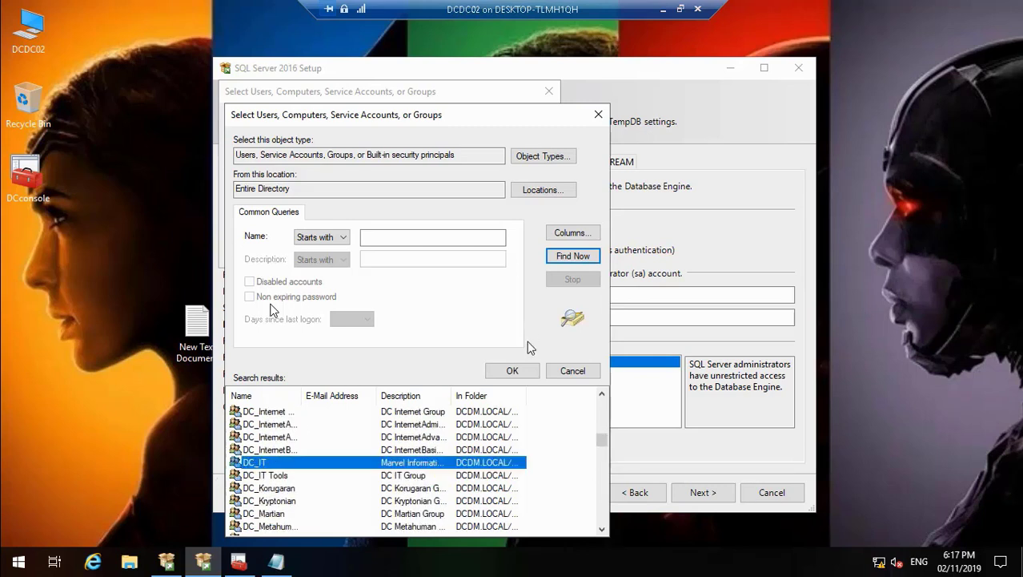
{"action": "left_click", "coordinate": [521, 370]}
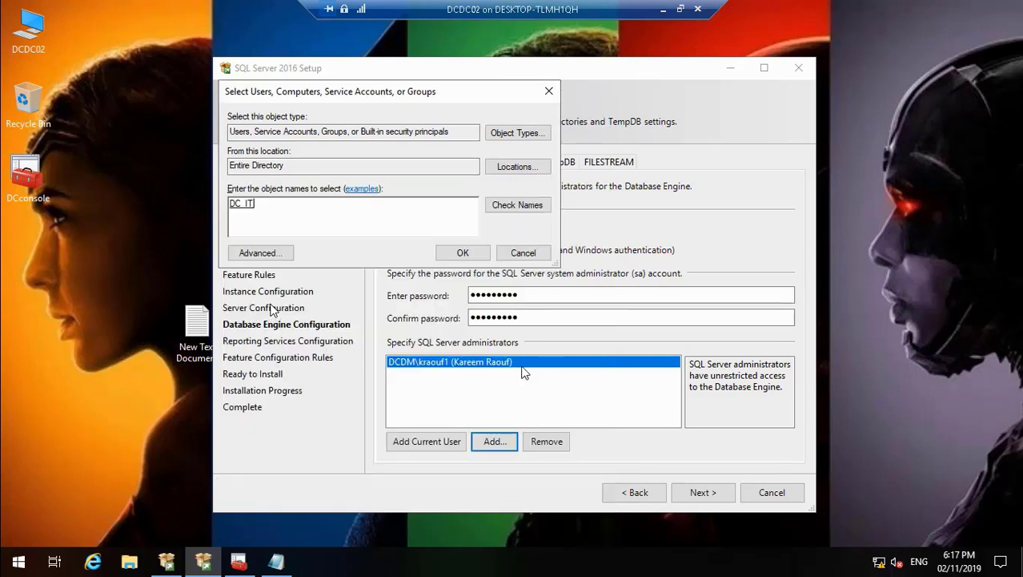
{"action": "left_click", "coordinate": [463, 253]}
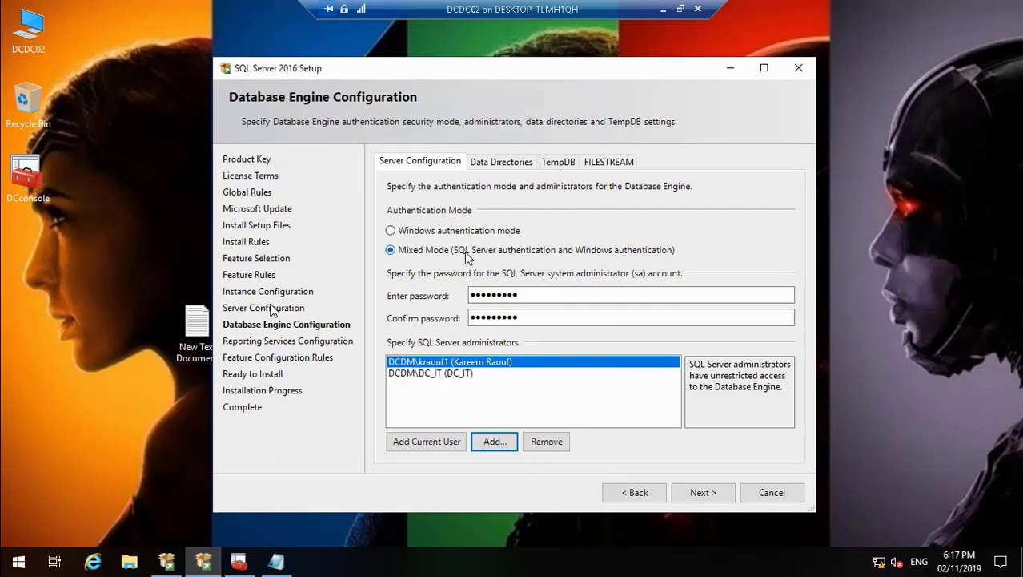
Step: Set Reporting Services Native Mode to Install only, continue to the Ready to Install page and review its summary
{"action": "left_click", "coordinate": [702, 493]}
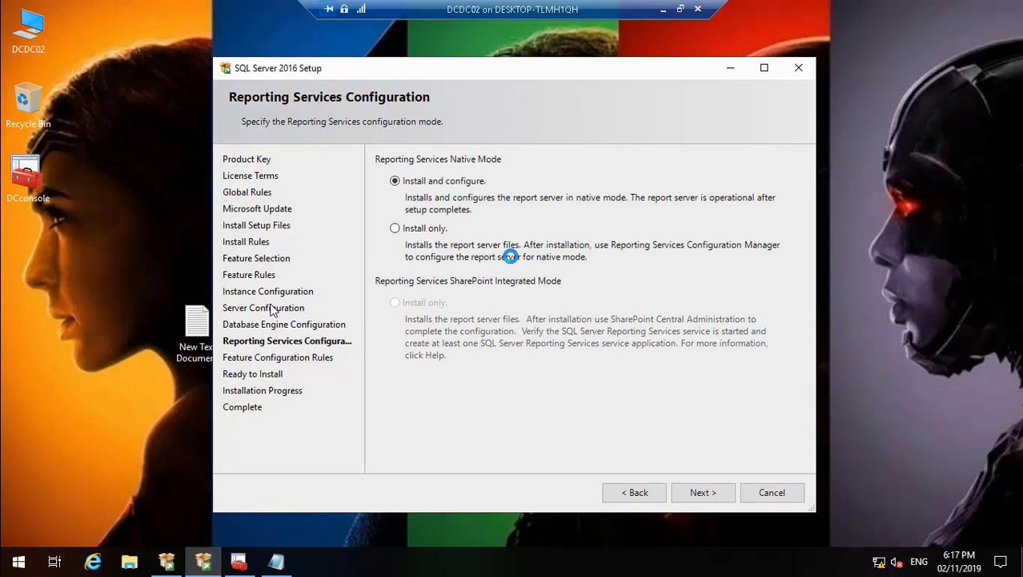
{"action": "left_click", "coordinate": [409, 230]}
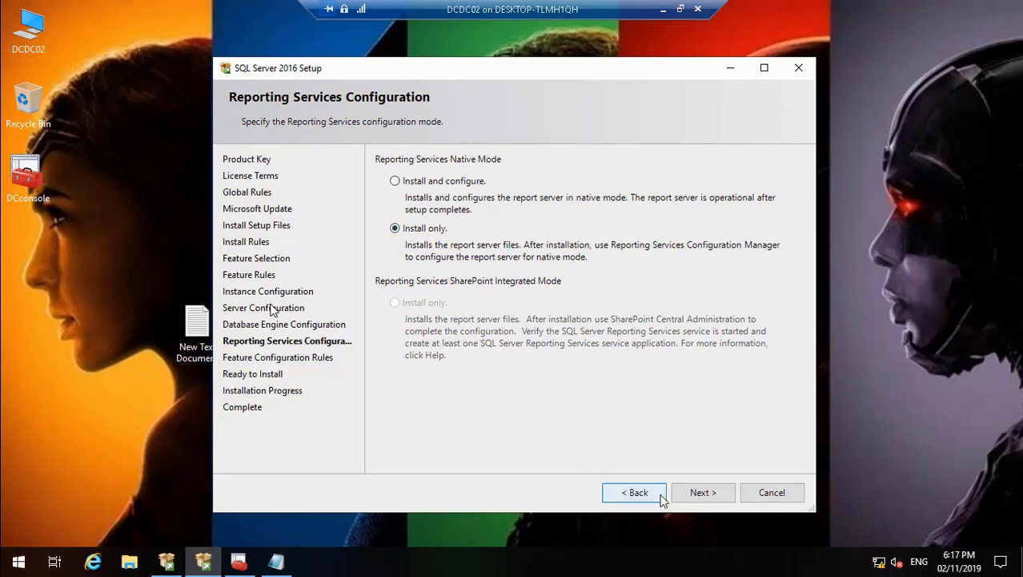
{"action": "left_click", "coordinate": [702, 492]}
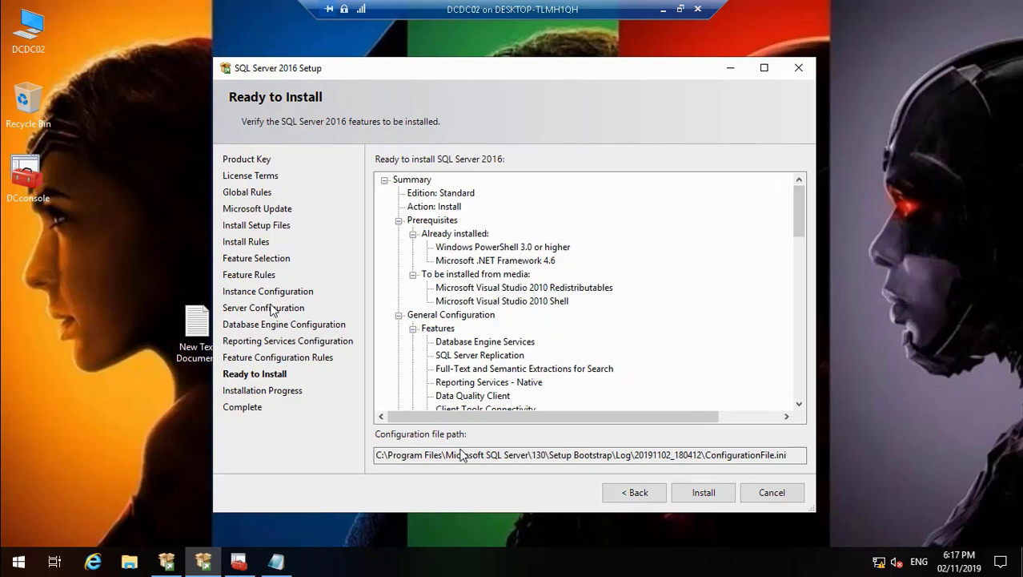
{"action": "left_click", "coordinate": [379, 455]}
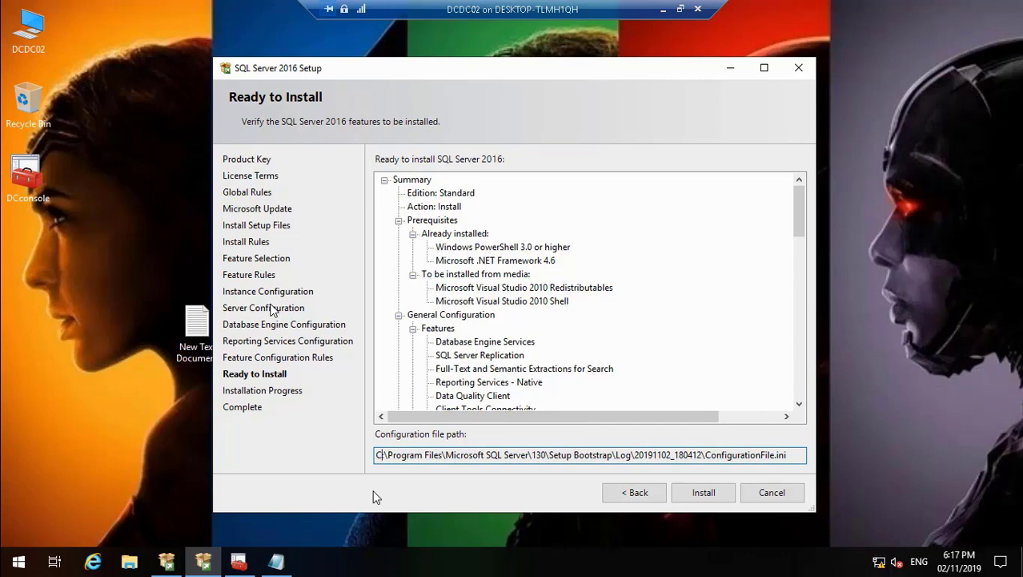
{"action": "left_click_drag", "start_coordinate": [796, 213], "coordinate": [807, 247]}
{"action": "left_click", "coordinate": [748, 526]}
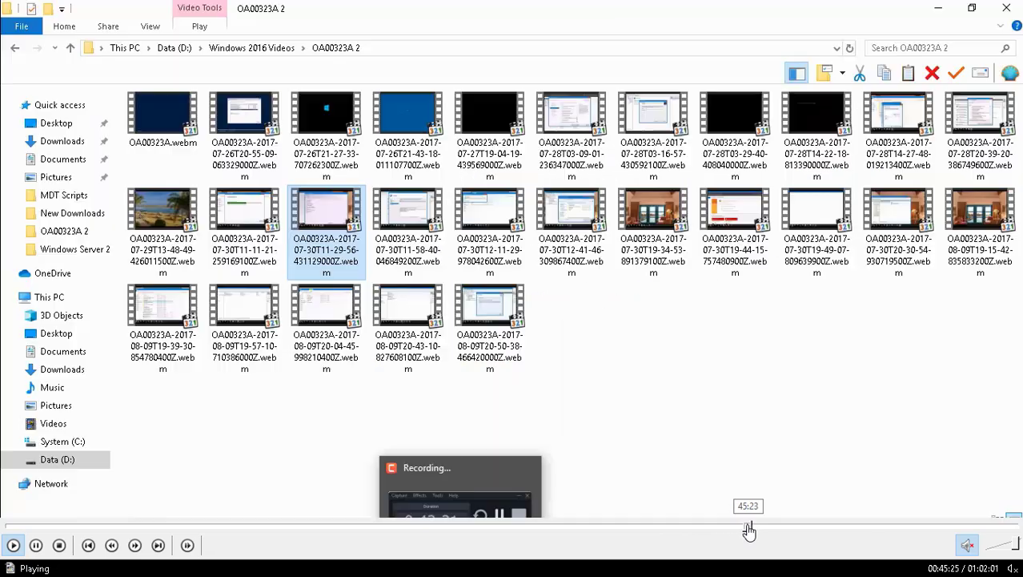
{"action": "left_click", "coordinate": [755, 528]}
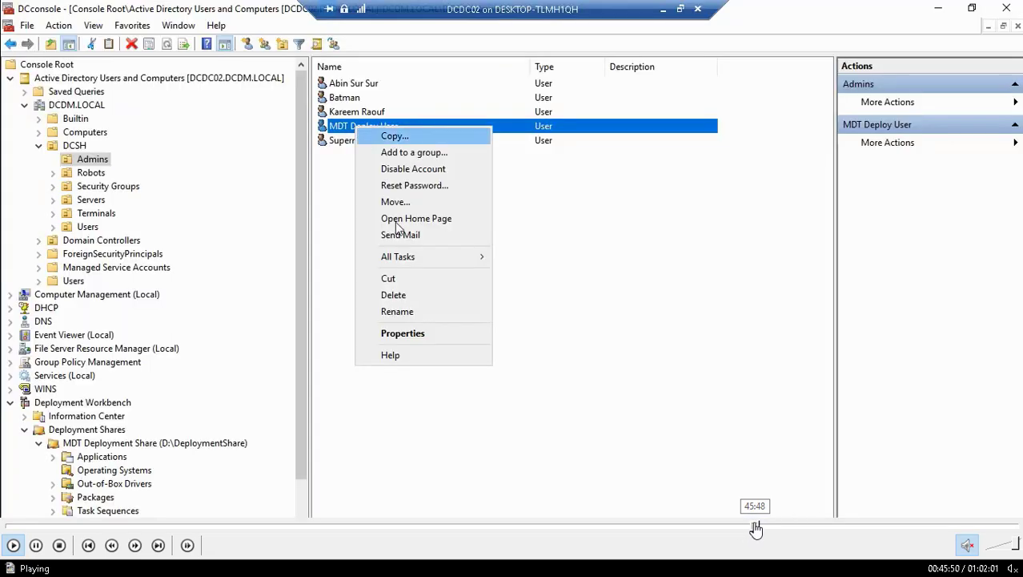
{"action": "left_click", "coordinate": [752, 528]}
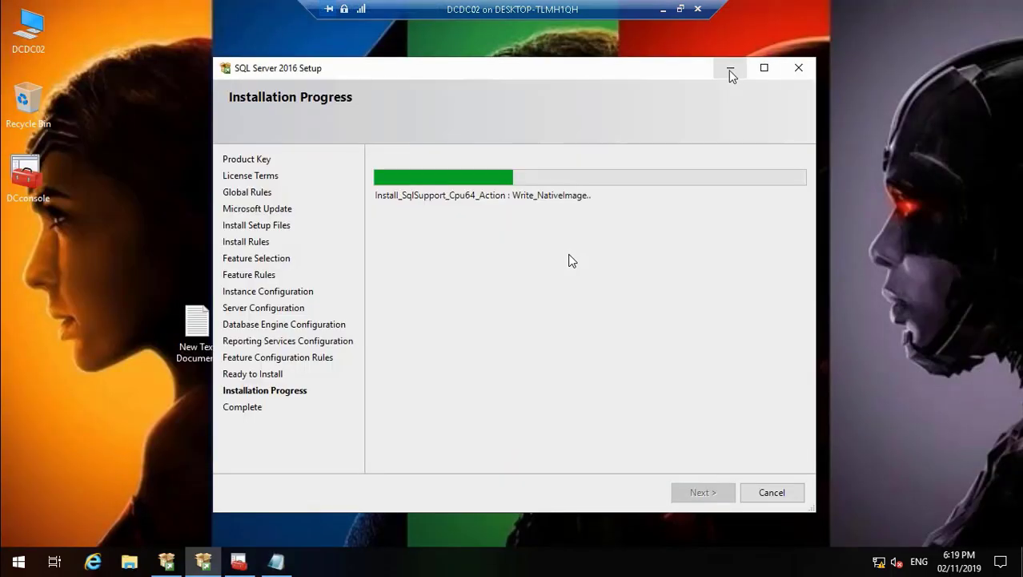
Step: Minimize the DCDC02 remote session and the OA00323A 2 folder window to reach the local desktop
{"action": "left_click", "coordinate": [663, 10]}
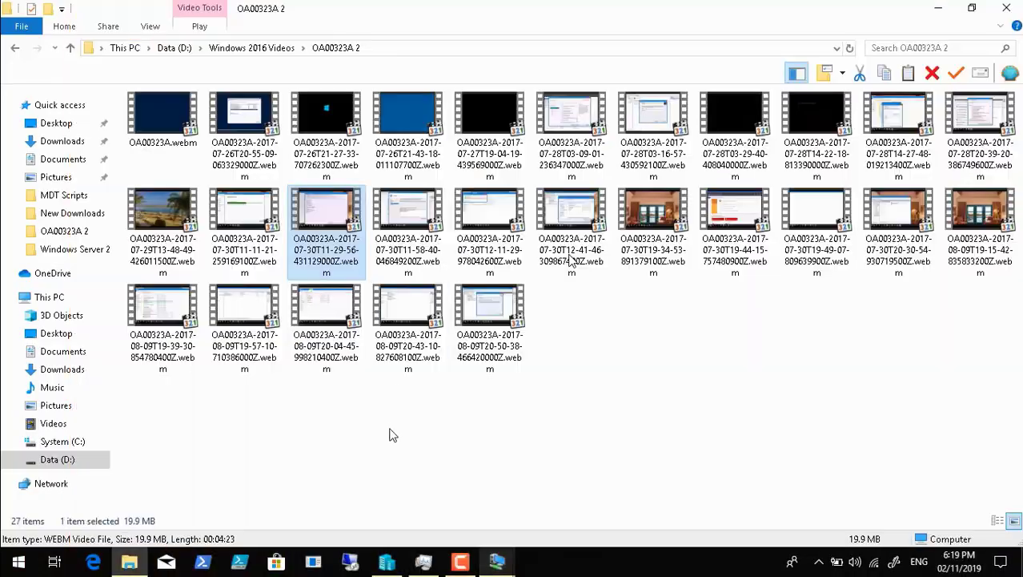
{"action": "left_click", "coordinate": [461, 560]}
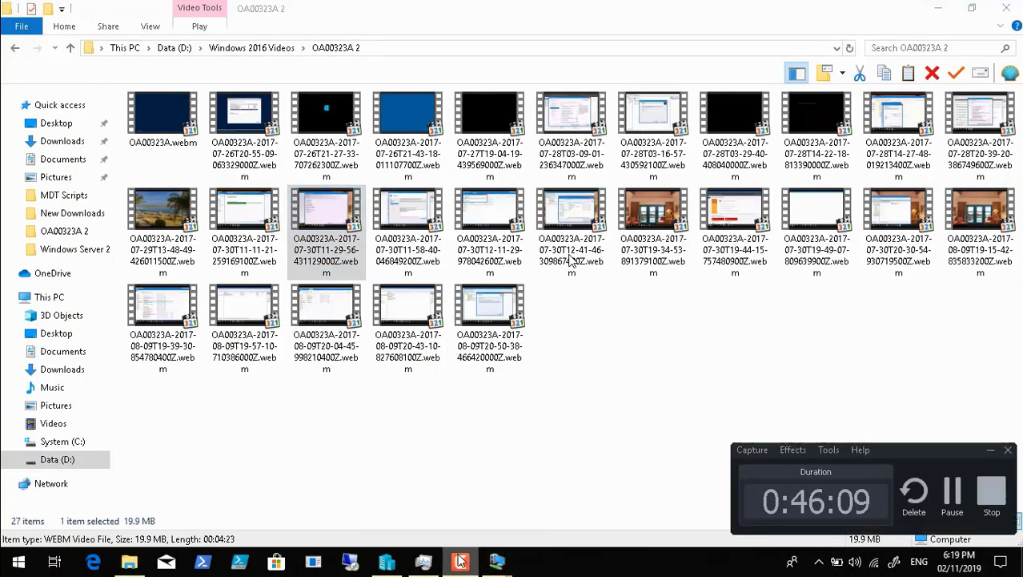
{"action": "left_click", "coordinate": [952, 493]}
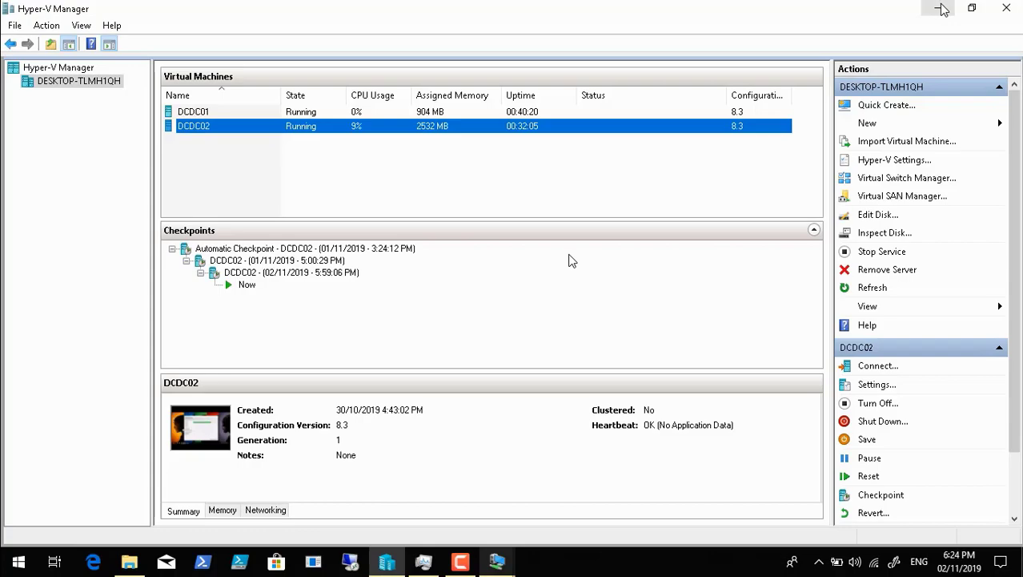
{"action": "left_click", "coordinate": [942, 9]}
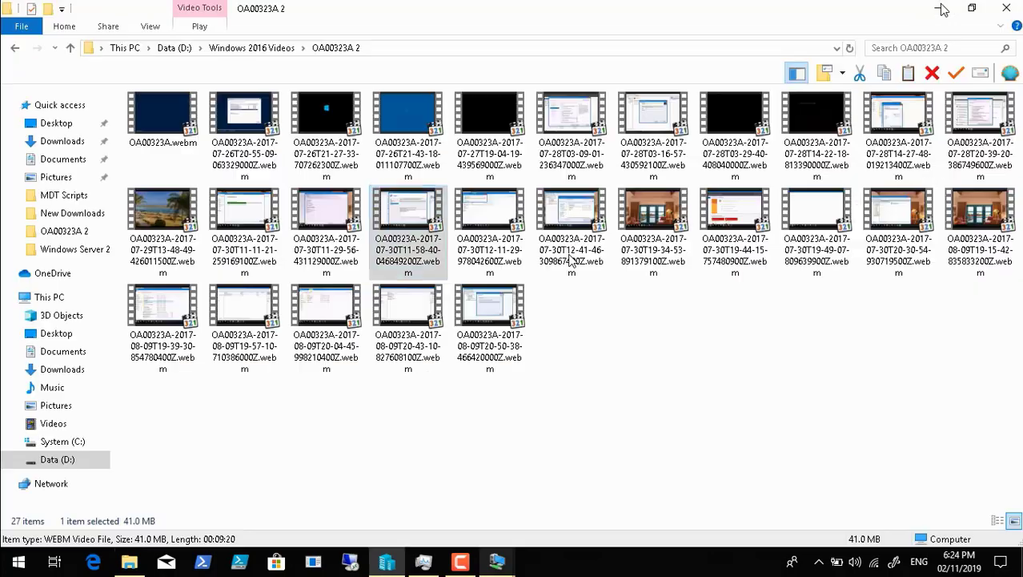
{"action": "left_click", "coordinate": [942, 10]}
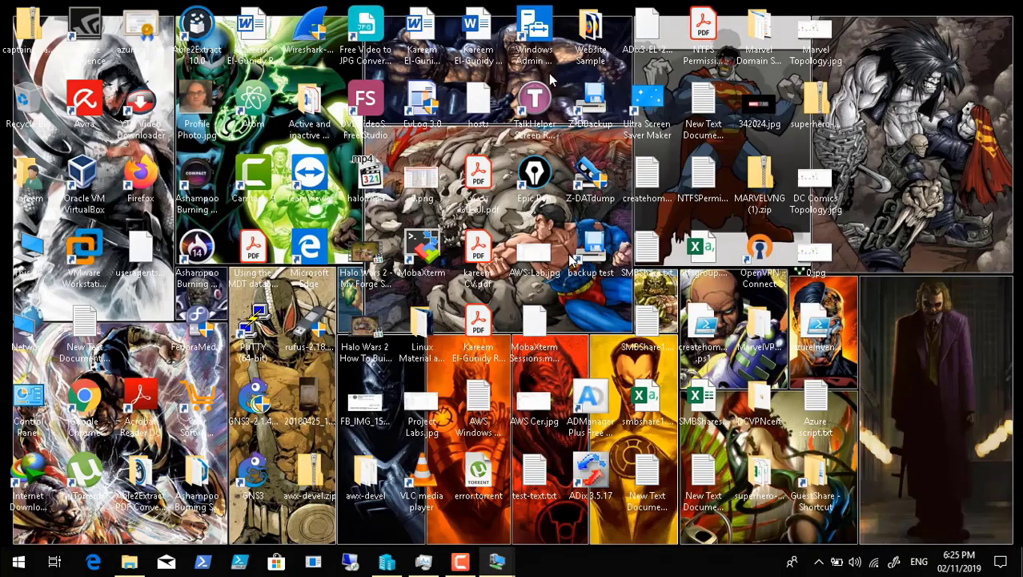
Step: Open the local folder D:\AD Tools Collection\AD Tools 17-05-2019\SCCM Sources in a maximized window
{"action": "double_click", "coordinate": [32, 248]}
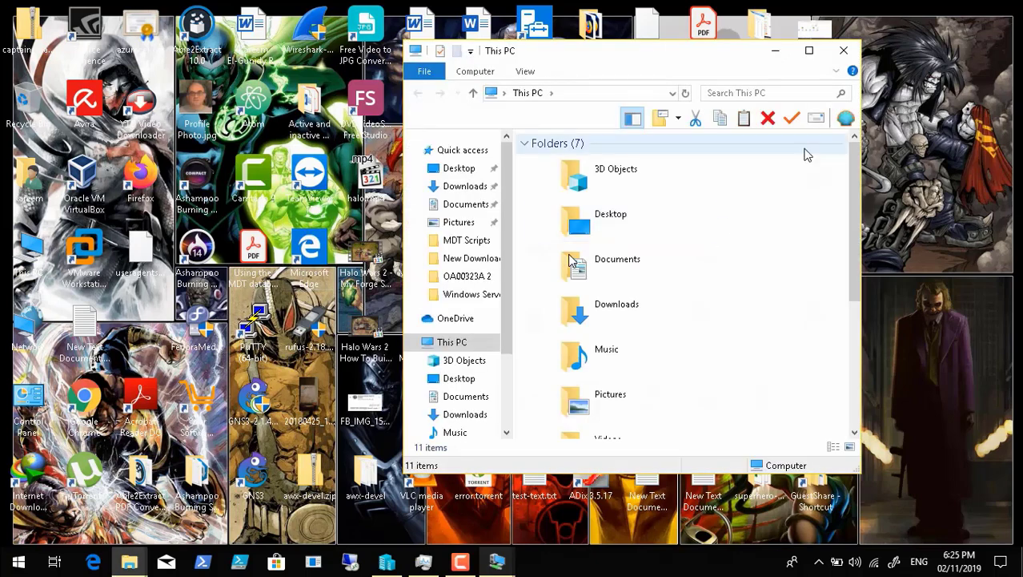
{"action": "left_click", "coordinate": [809, 51]}
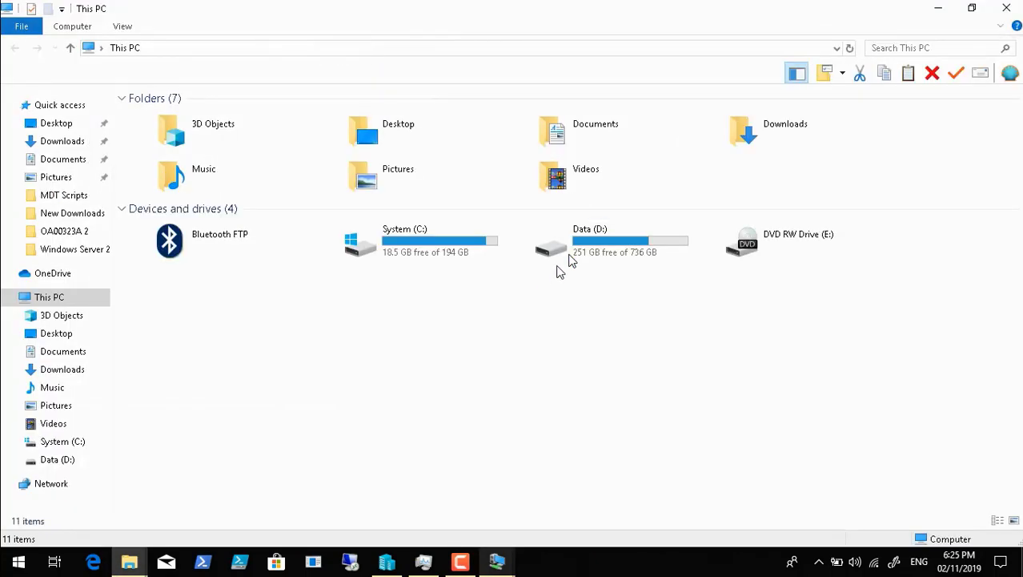
{"action": "double_click", "coordinate": [570, 256]}
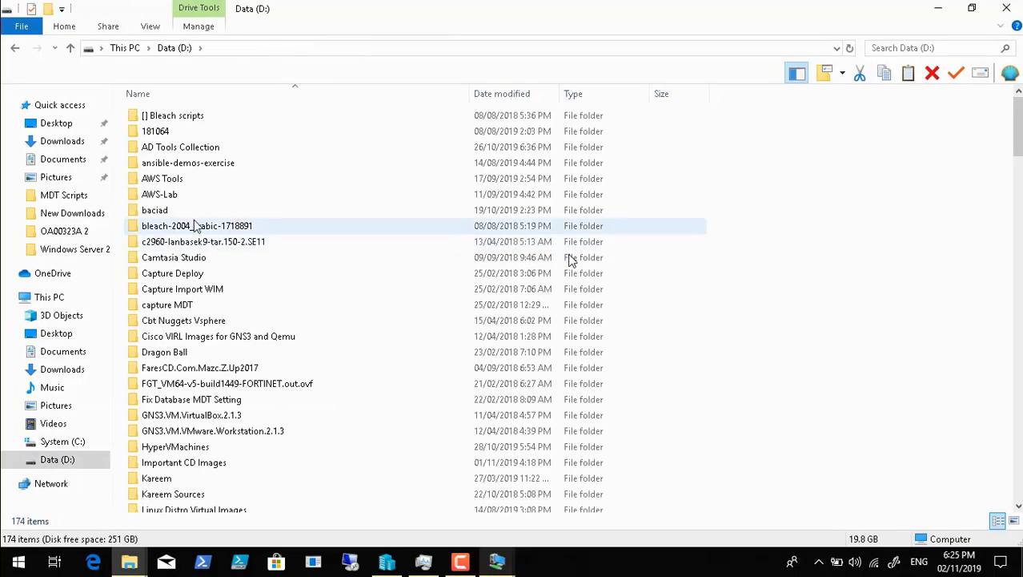
{"action": "double_click", "coordinate": [197, 147]}
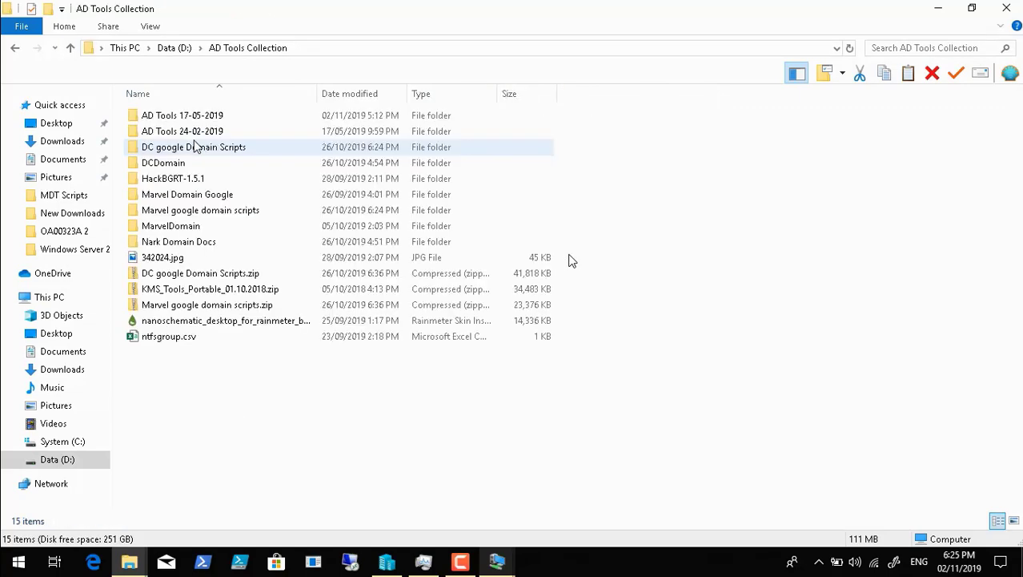
{"action": "double_click", "coordinate": [183, 117]}
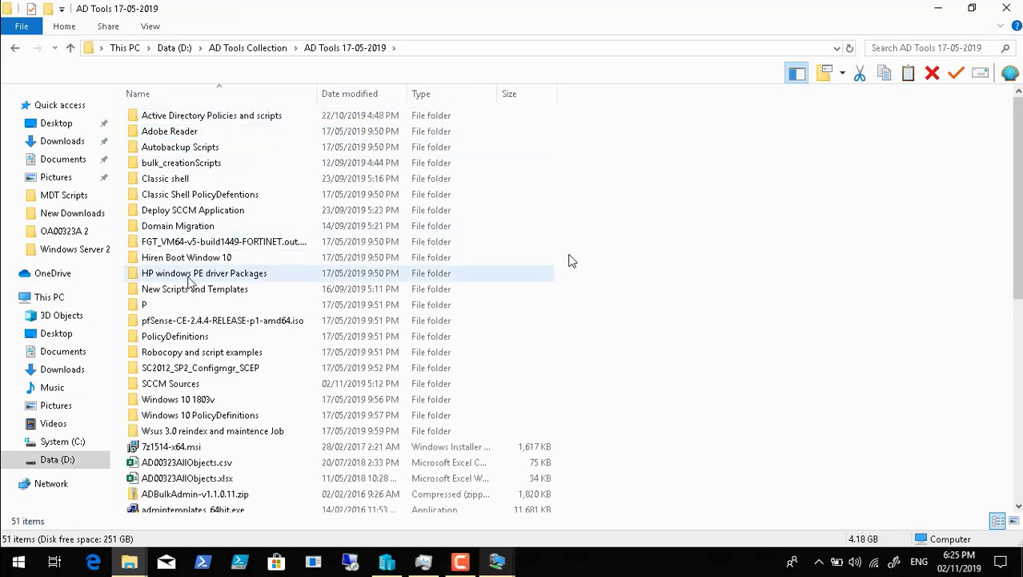
{"action": "left_click", "coordinate": [187, 386]}
{"action": "double_click", "coordinate": [185, 385]}
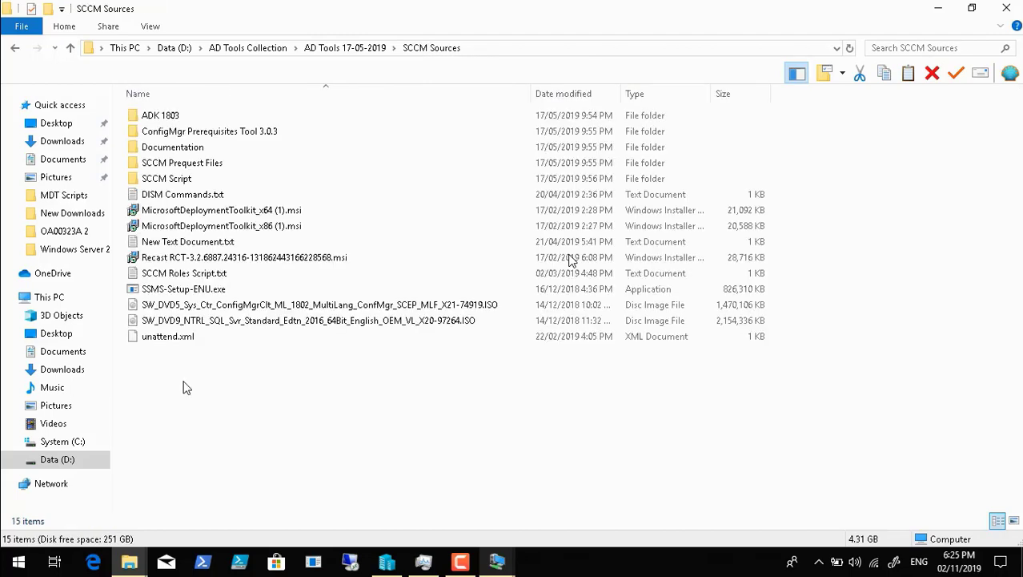
Step: Copy SSMS-Setup-ENU.exe from the SCCM Sources folder and close the folder window
{"action": "left_click", "coordinate": [183, 291]}
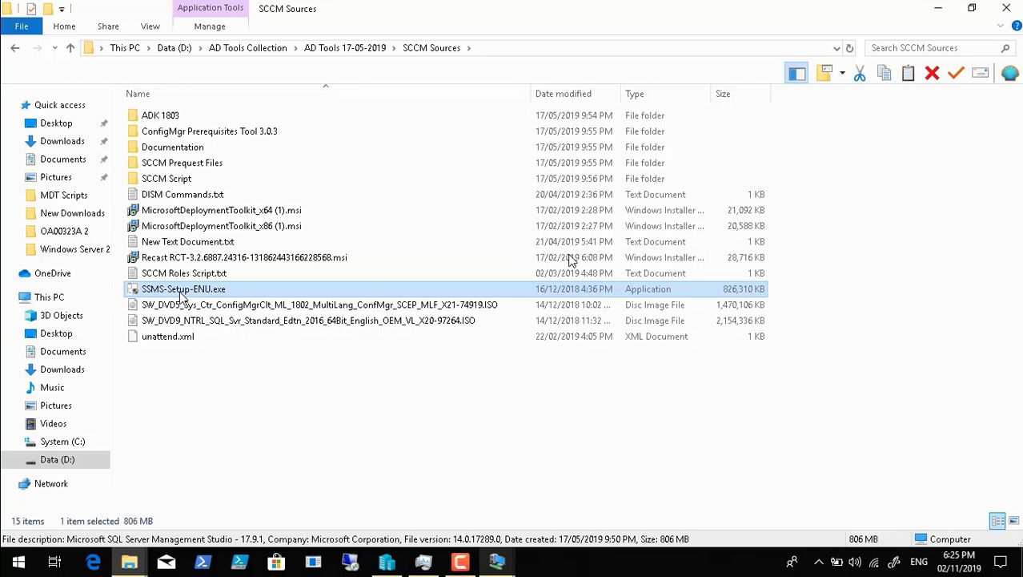
{"action": "right_click", "coordinate": [181, 293]}
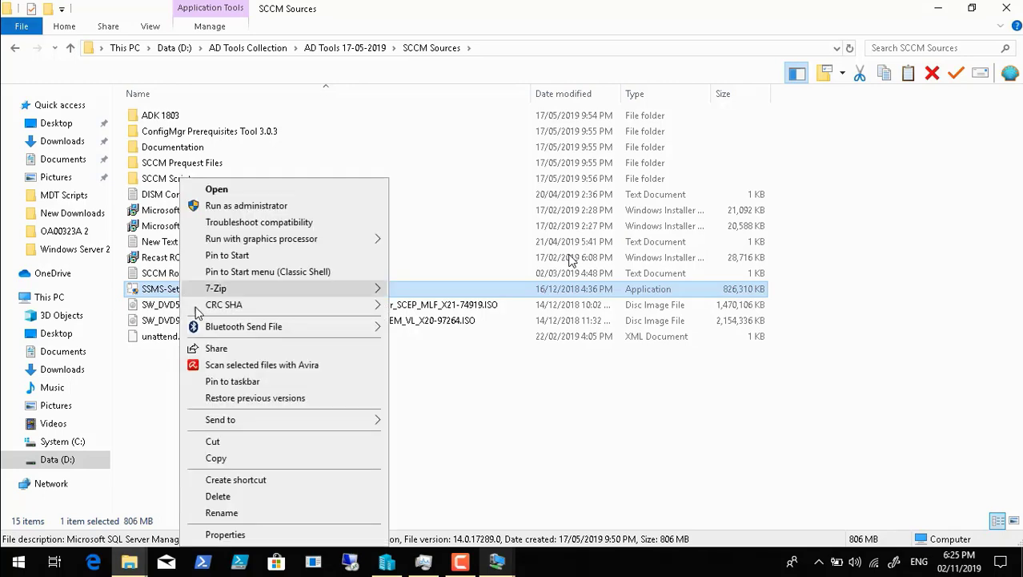
{"action": "left_click", "coordinate": [216, 458]}
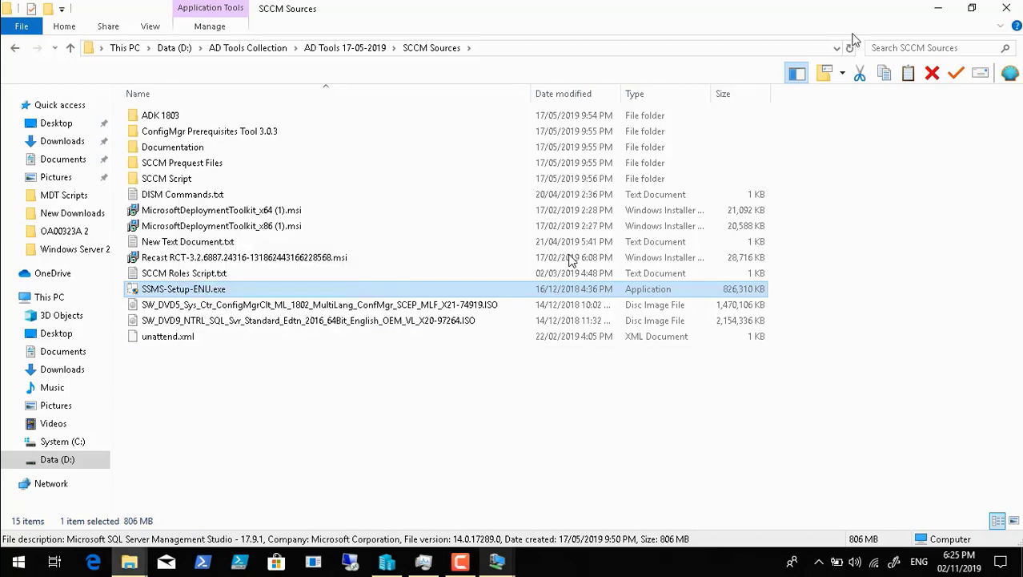
{"action": "left_click", "coordinate": [1007, 8]}
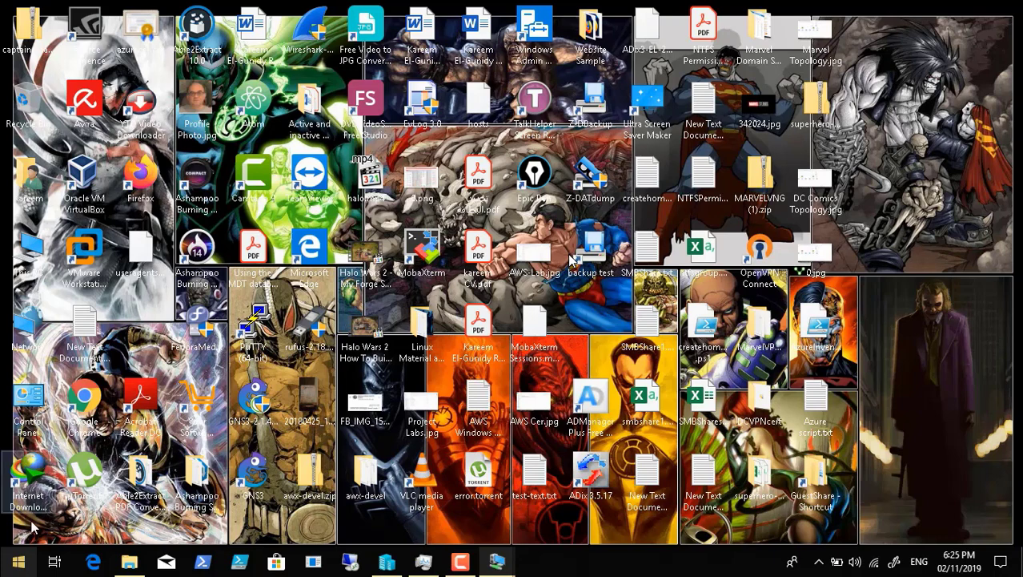
Step: Paste the copied SSMS installer into the d$ share on 10.0.1.21 and switch back to the DCDC02 remote session
{"action": "left_click", "coordinate": [17, 560]}
{"action": "left_click", "coordinate": [233, 424]}
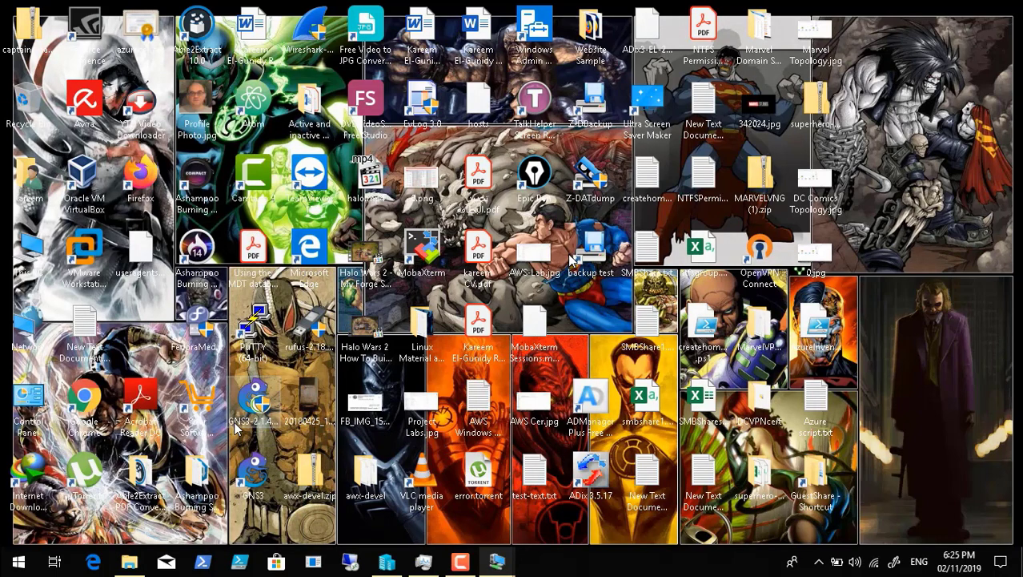
{"action": "left_click", "coordinate": [128, 515]}
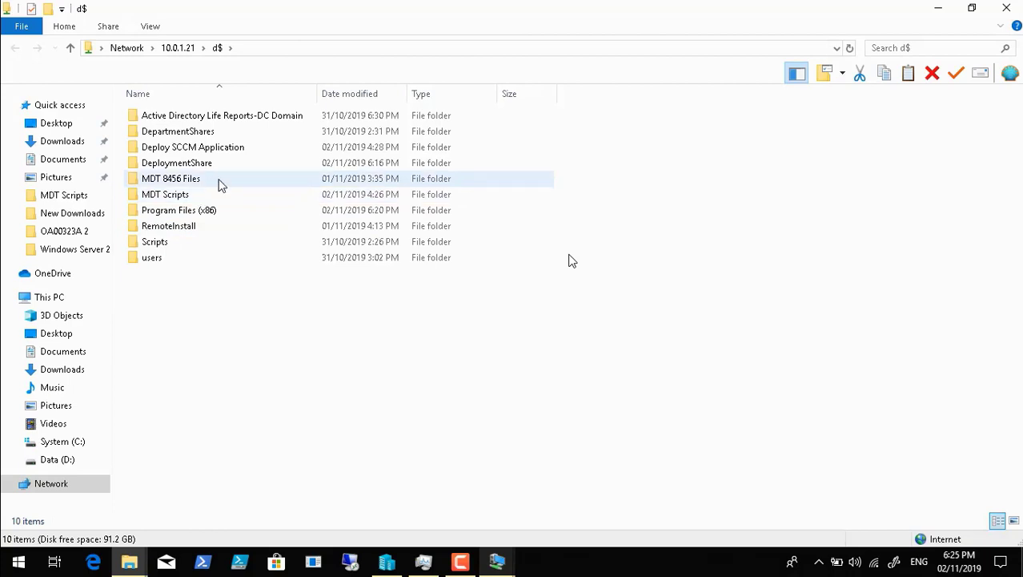
{"action": "right_click", "coordinate": [174, 294]}
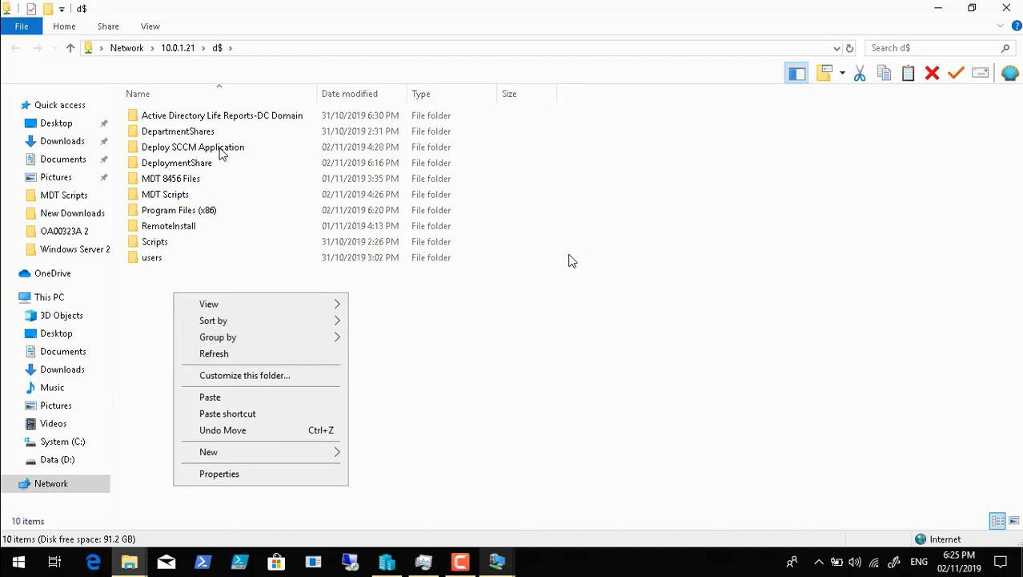
{"action": "left_click", "coordinate": [210, 397]}
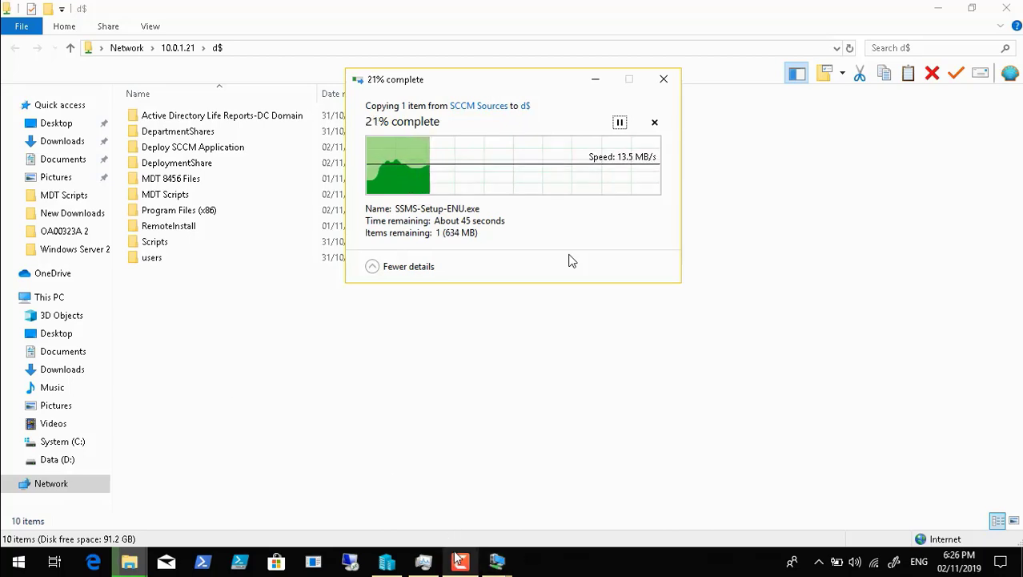
{"action": "mouse_move", "coordinate": [497, 563]}
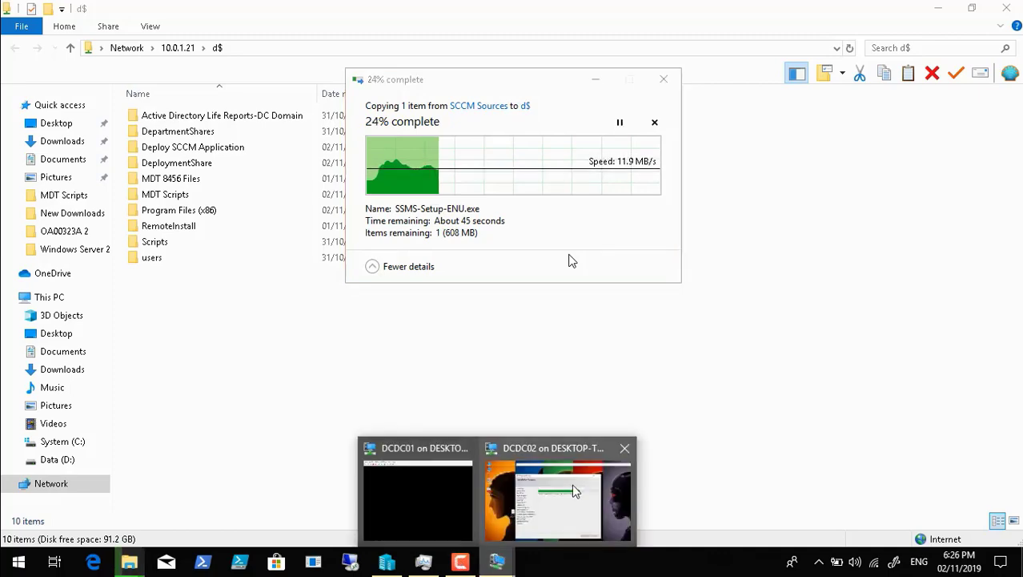
{"action": "left_click", "coordinate": [571, 483]}
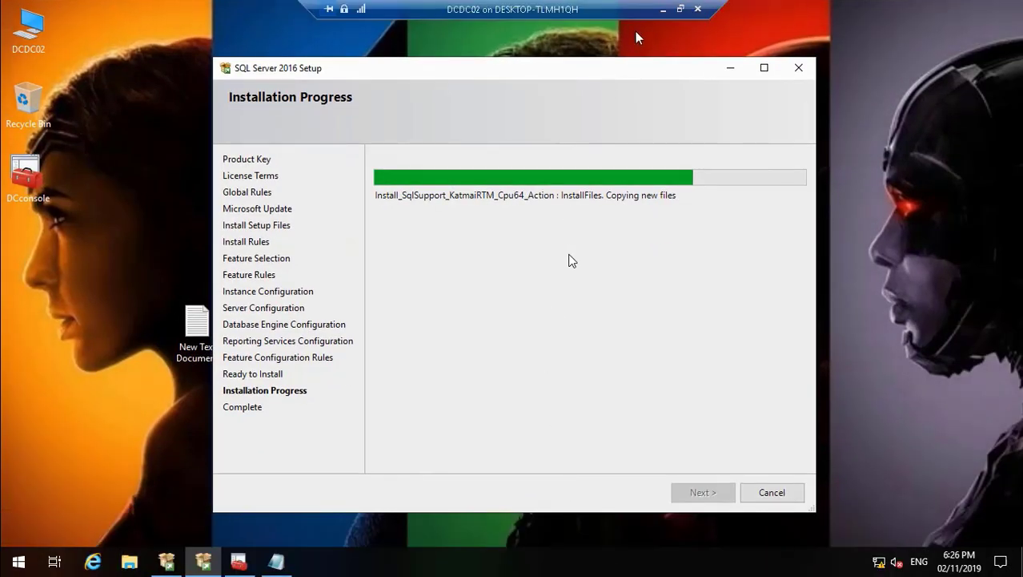
{"action": "left_click", "coordinate": [661, 10]}
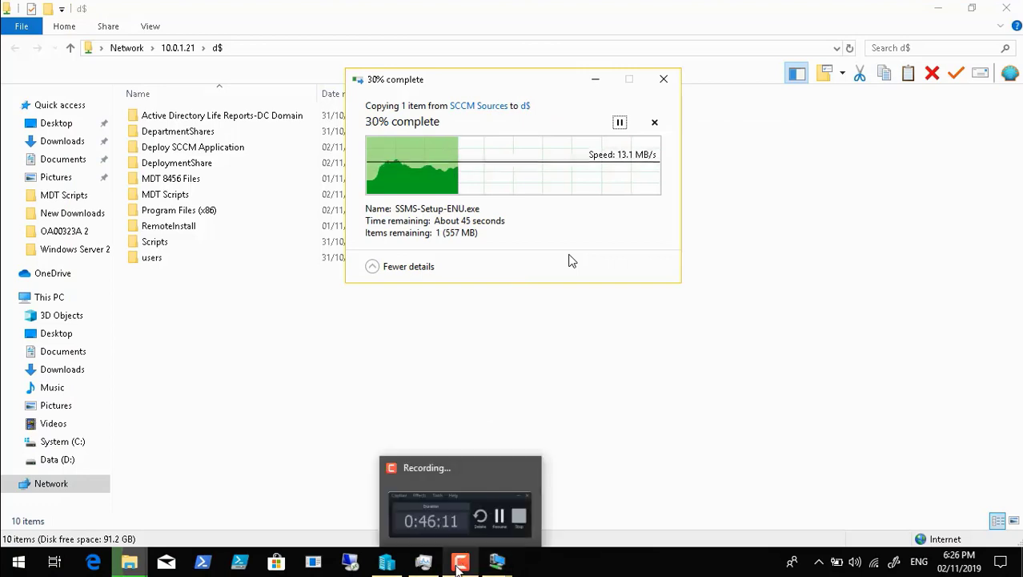
{"action": "left_click", "coordinate": [461, 561]}
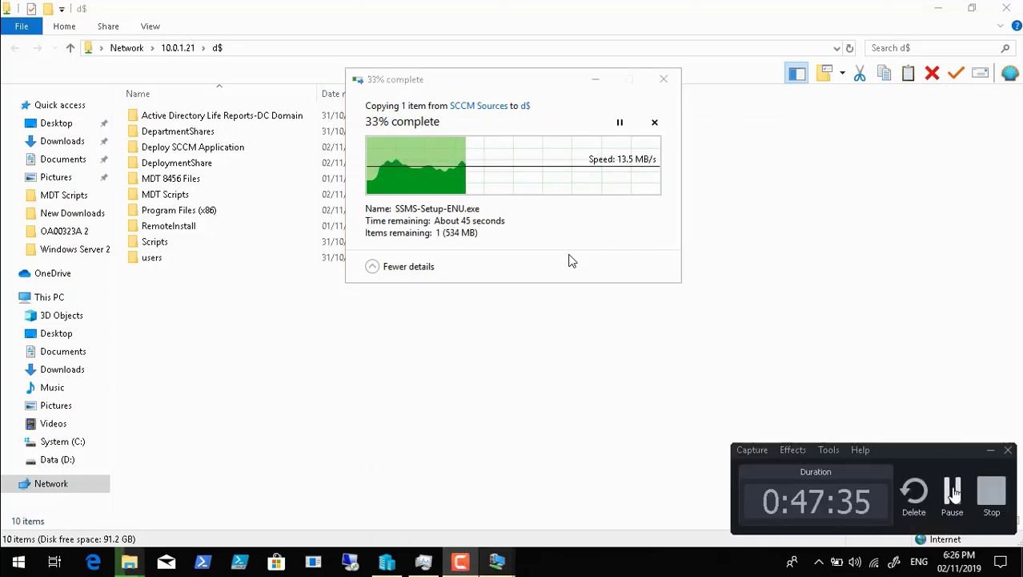
{"action": "left_click", "coordinate": [952, 492]}
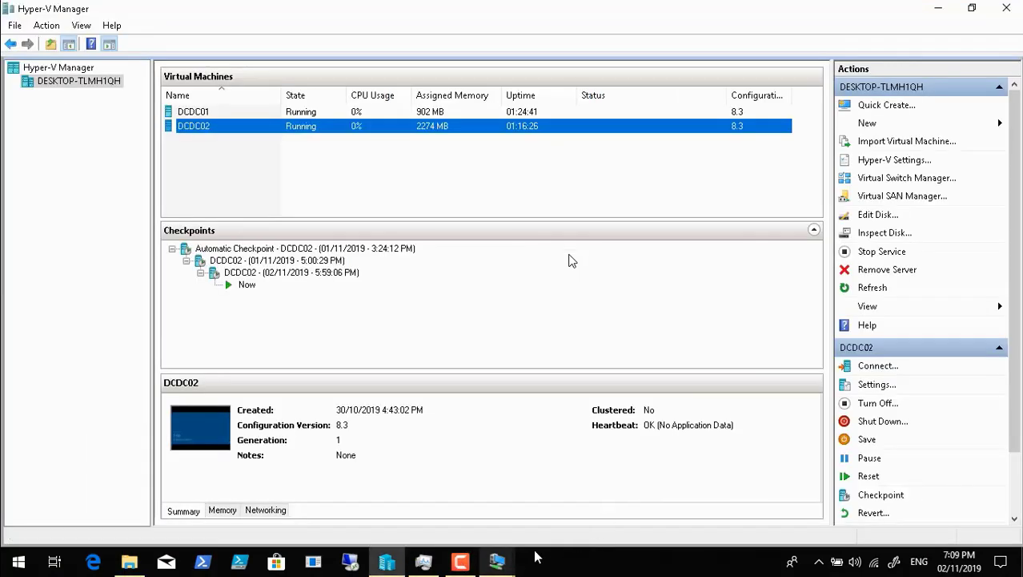
Step: Return to the DCDC02 virtual machine console, bring up its sign-in prompt from the lock screen and restore full-screen mode
{"action": "mouse_move", "coordinate": [500, 562]}
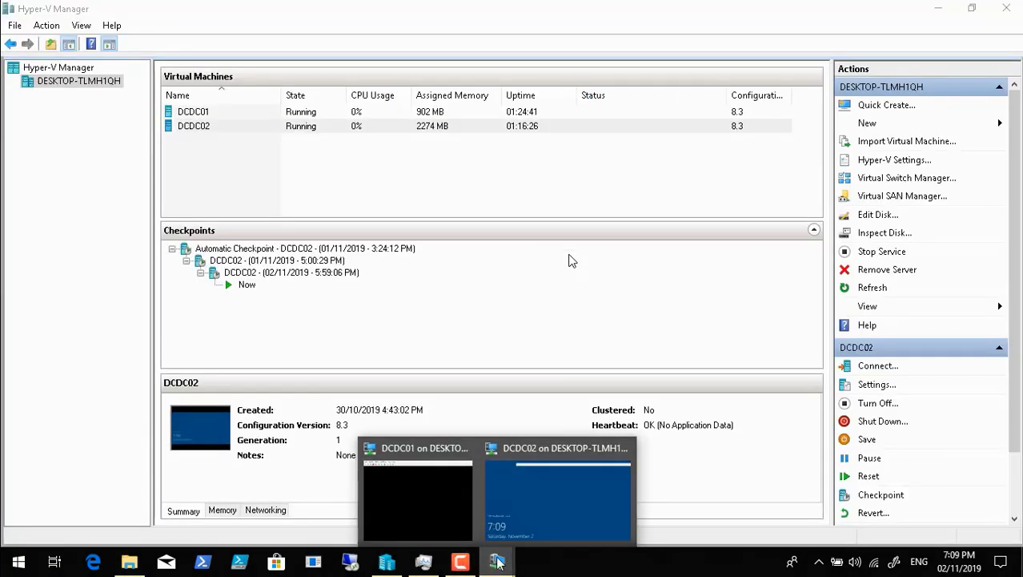
{"action": "left_click", "coordinate": [541, 524]}
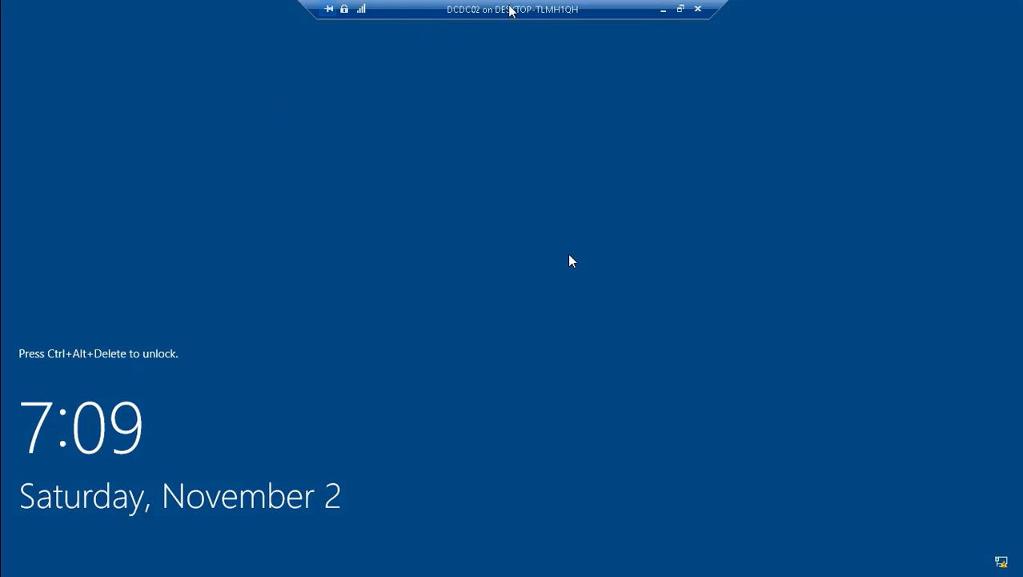
{"action": "left_click", "coordinate": [681, 9]}
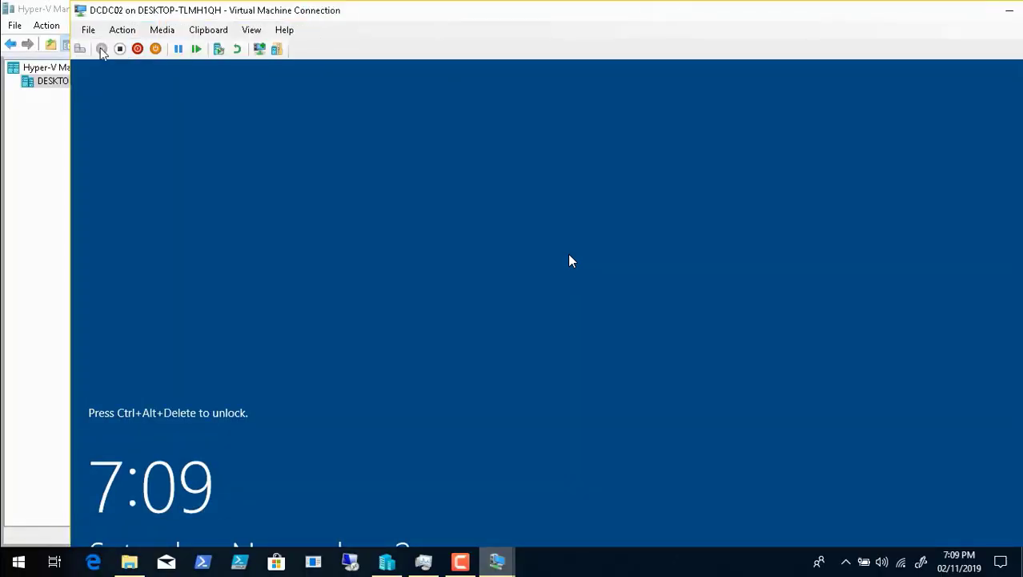
{"action": "left_click", "coordinate": [79, 49]}
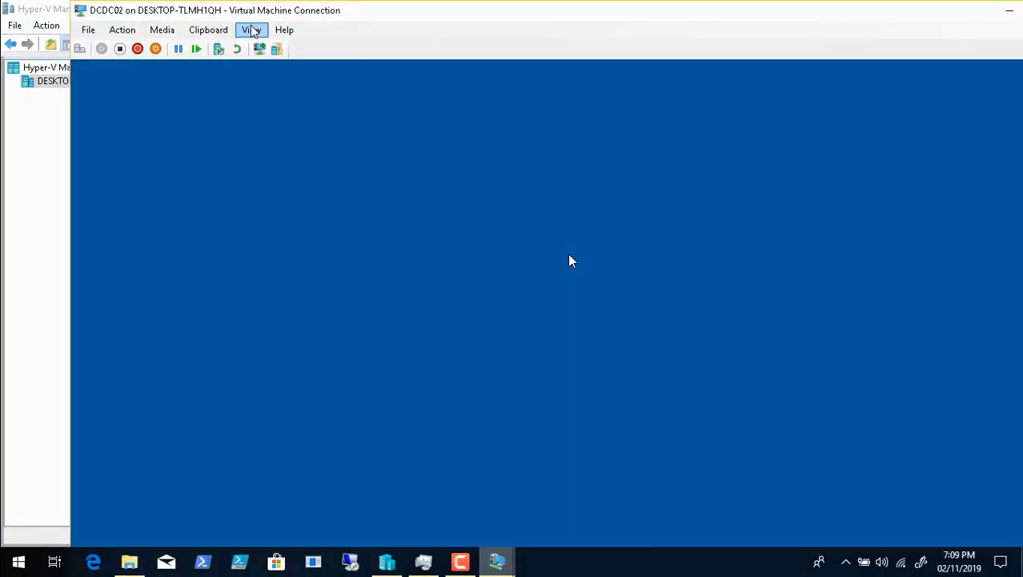
{"action": "left_click", "coordinate": [251, 29]}
{"action": "left_click", "coordinate": [264, 45]}
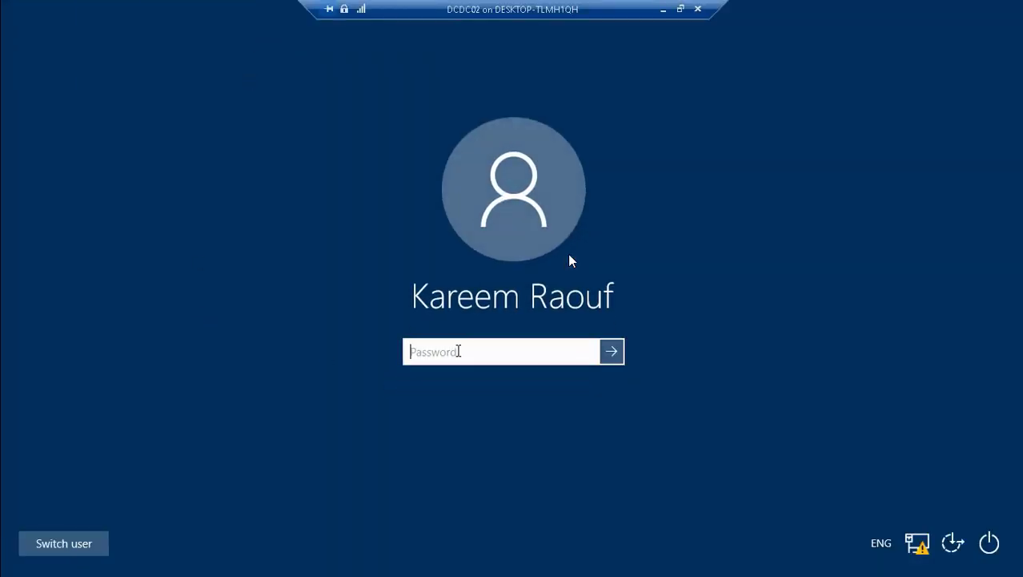
Step: Enter the account password to unlock the DCDC02 session
{"action": "type", "text": "P•••••••••"}
{"action": "key", "text": "Return"}
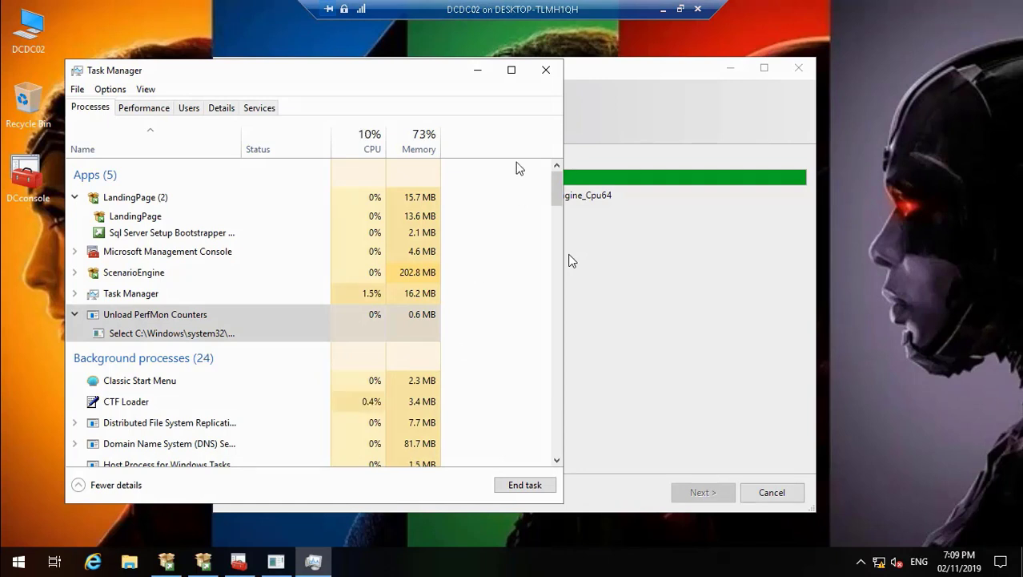
Step: Minimize Task Manager and close the unlodctr.exe console window that is holding up the SQL Server 2016 setup
{"action": "left_click", "coordinate": [478, 74]}
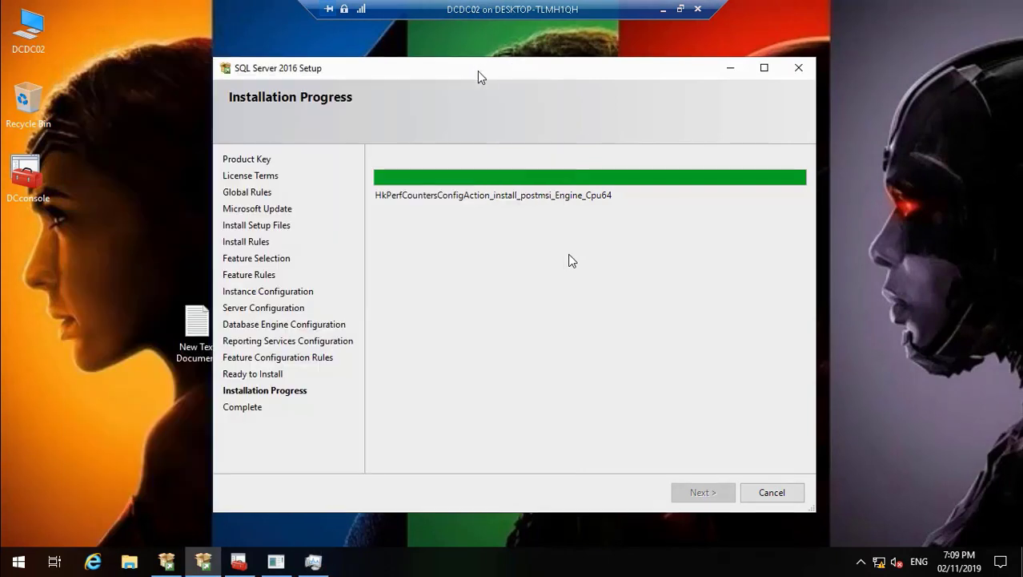
{"action": "left_click", "coordinate": [281, 563]}
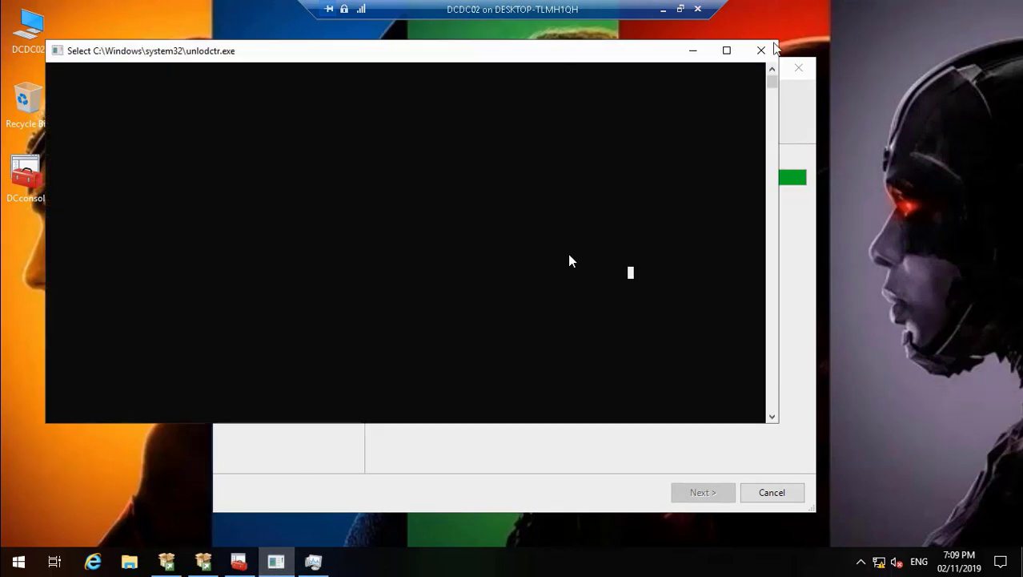
{"action": "left_click", "coordinate": [765, 54]}
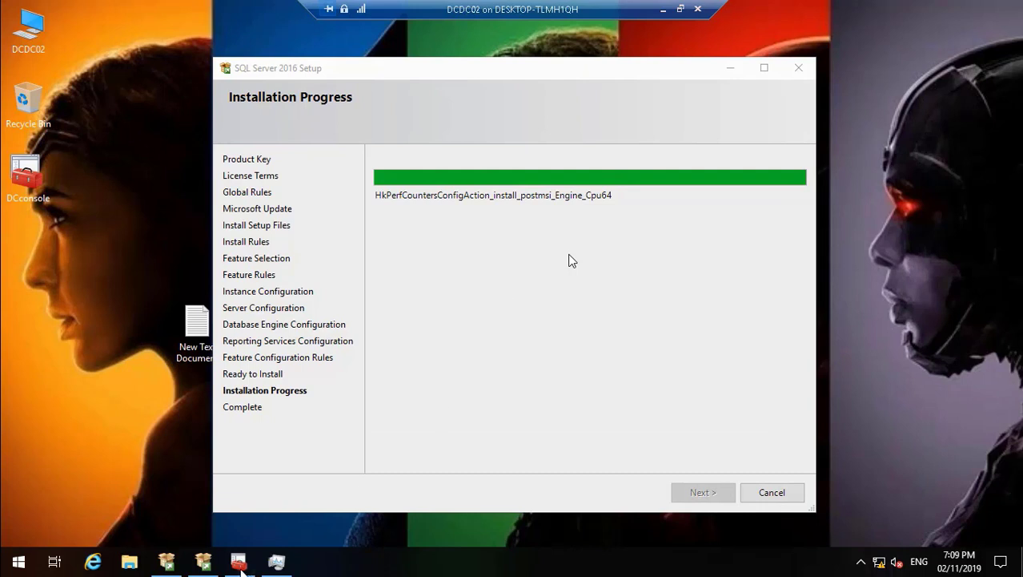
Step: Check the ScenarioEngine process group of the SQL Server setup in Task Manager
{"action": "mouse_move", "coordinate": [274, 567]}
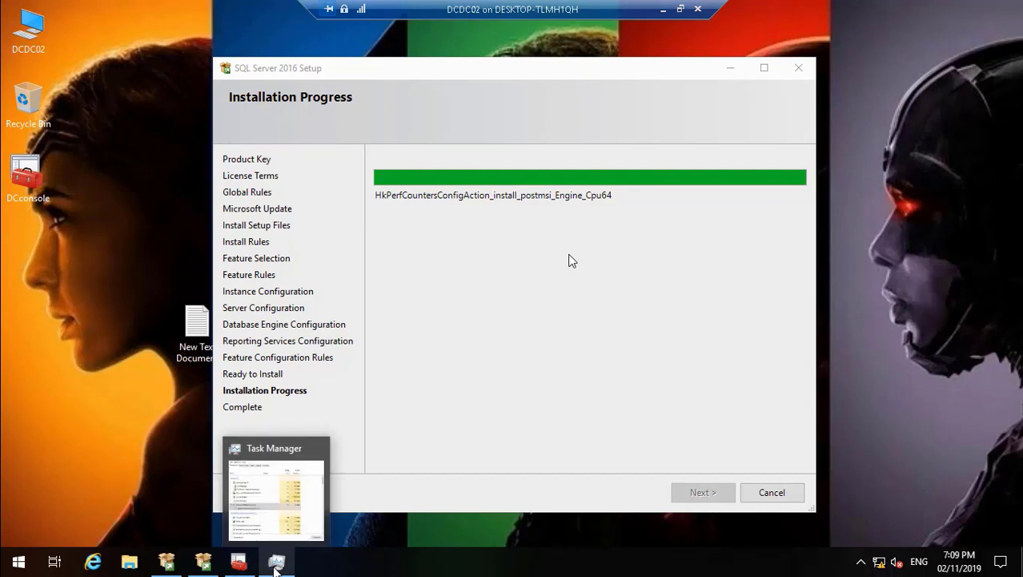
{"action": "left_click", "coordinate": [276, 562]}
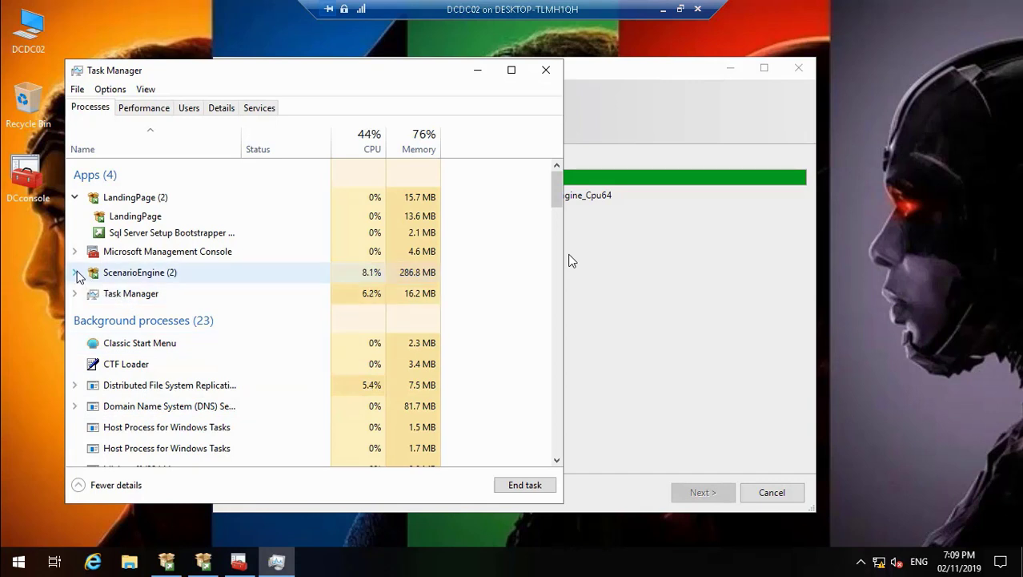
{"action": "left_click", "coordinate": [74, 272]}
{"action": "left_click", "coordinate": [74, 273]}
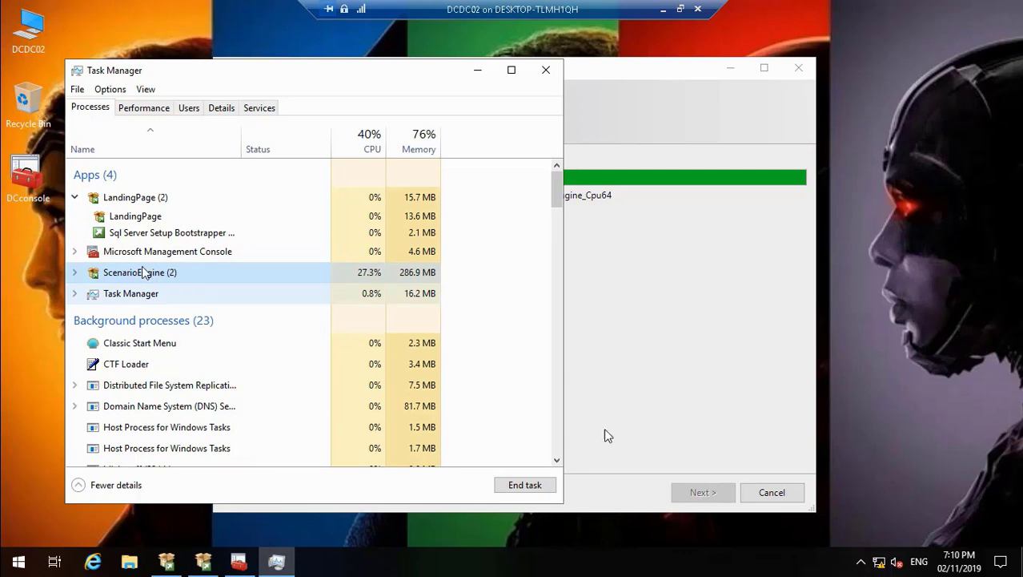
{"action": "mouse_move", "coordinate": [773, 545]}
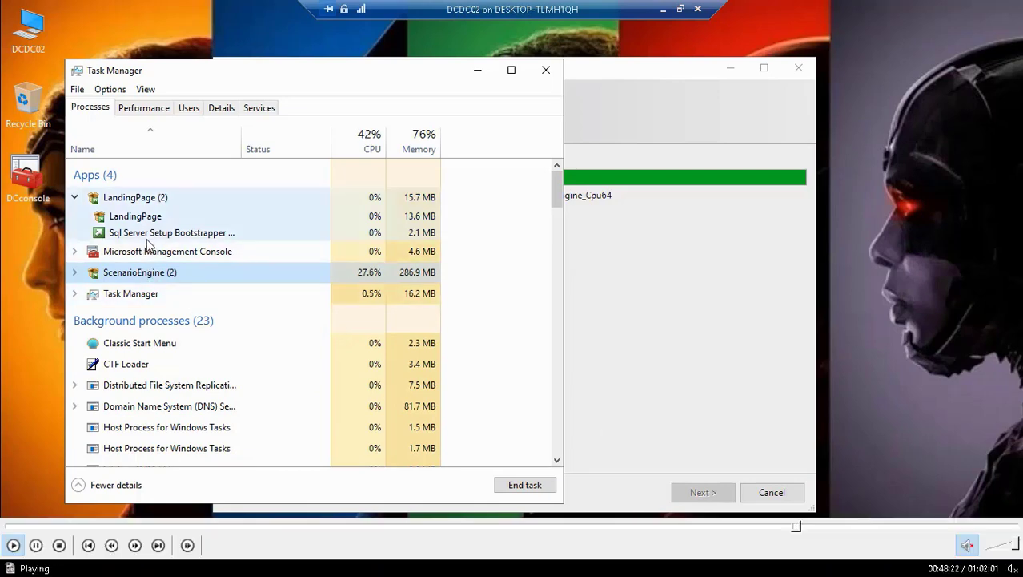
{"action": "left_click", "coordinate": [800, 527]}
{"action": "left_click", "coordinate": [804, 528]}
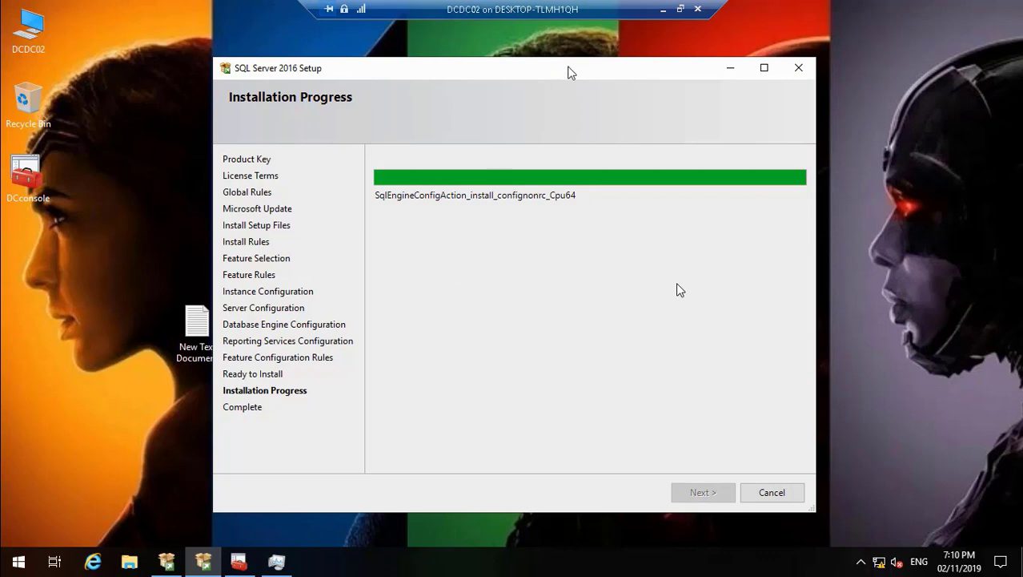
{"action": "left_click", "coordinate": [663, 10]}
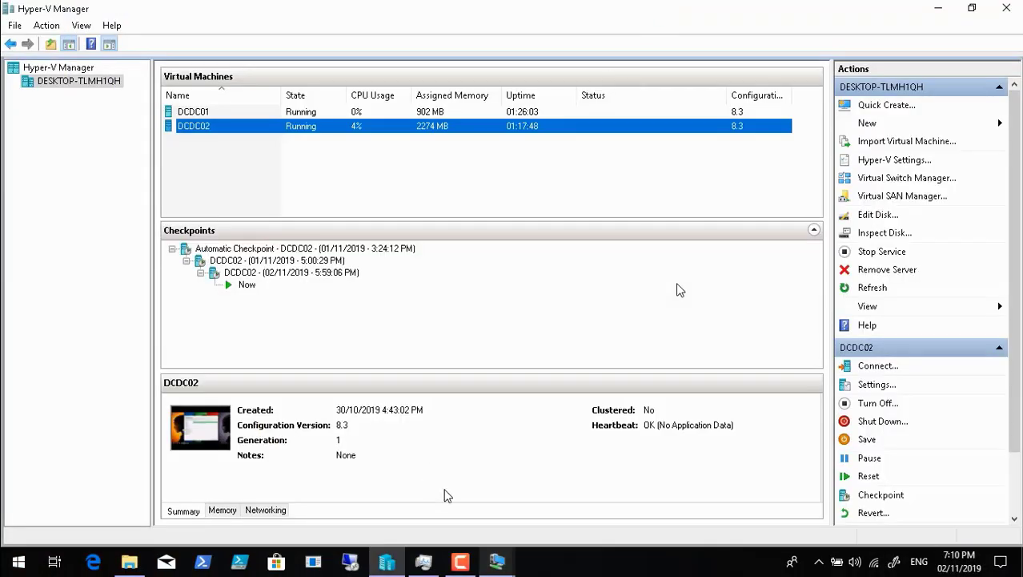
{"action": "mouse_move", "coordinate": [461, 563]}
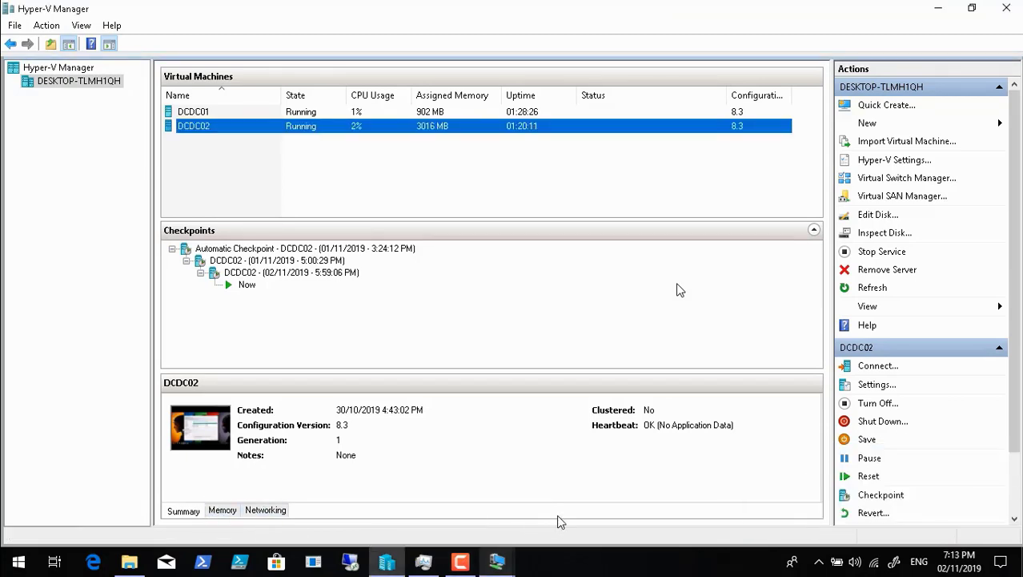
Step: Switch back to DCDC02, review the list of installed features and close the completed SQL Server 2016 Setup wizard
{"action": "left_click", "coordinate": [500, 560]}
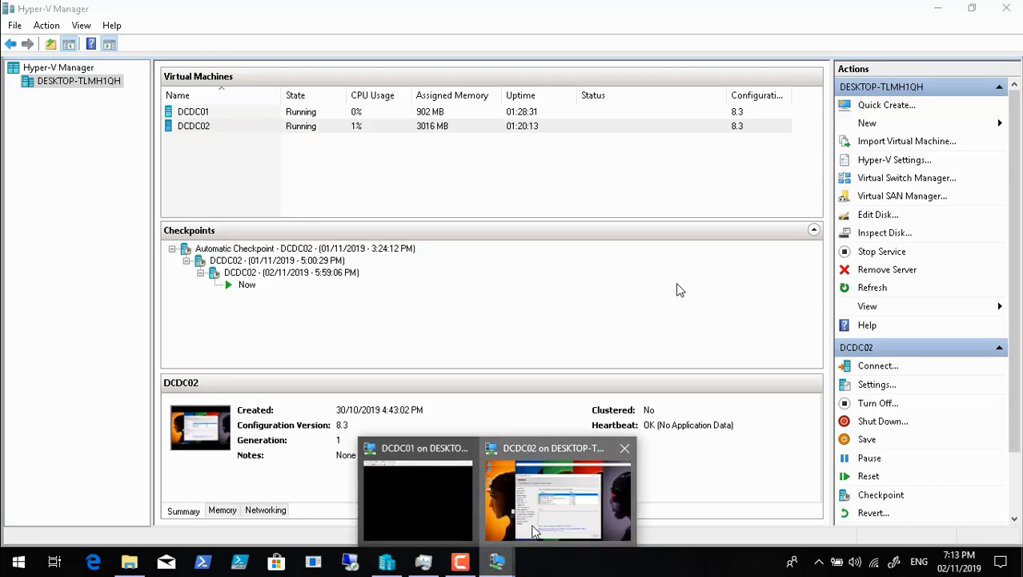
{"action": "left_click", "coordinate": [524, 536]}
{"action": "left_click_drag", "start_coordinate": [801, 266], "coordinate": [801, 266]}
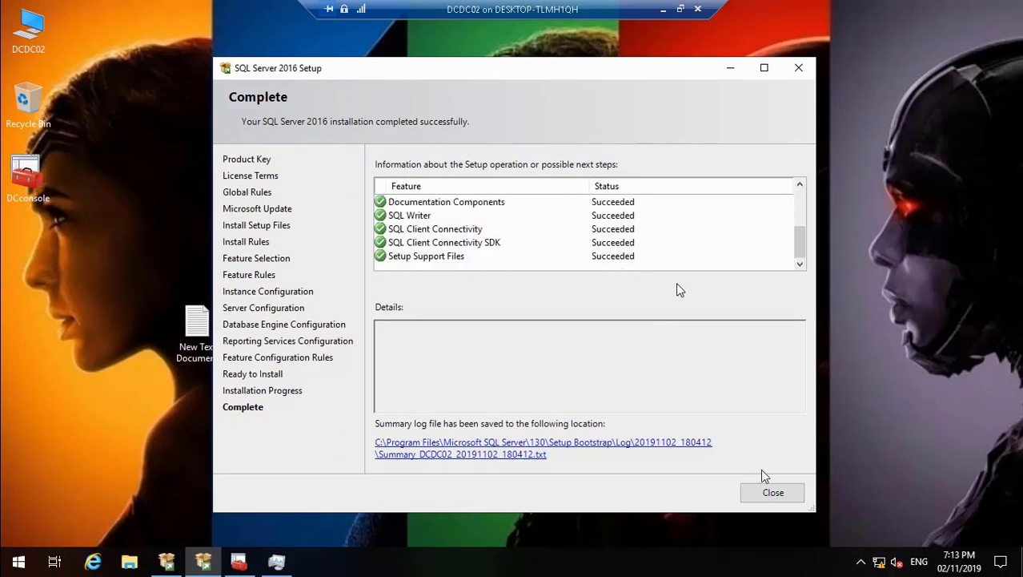
{"action": "left_click", "coordinate": [781, 495]}
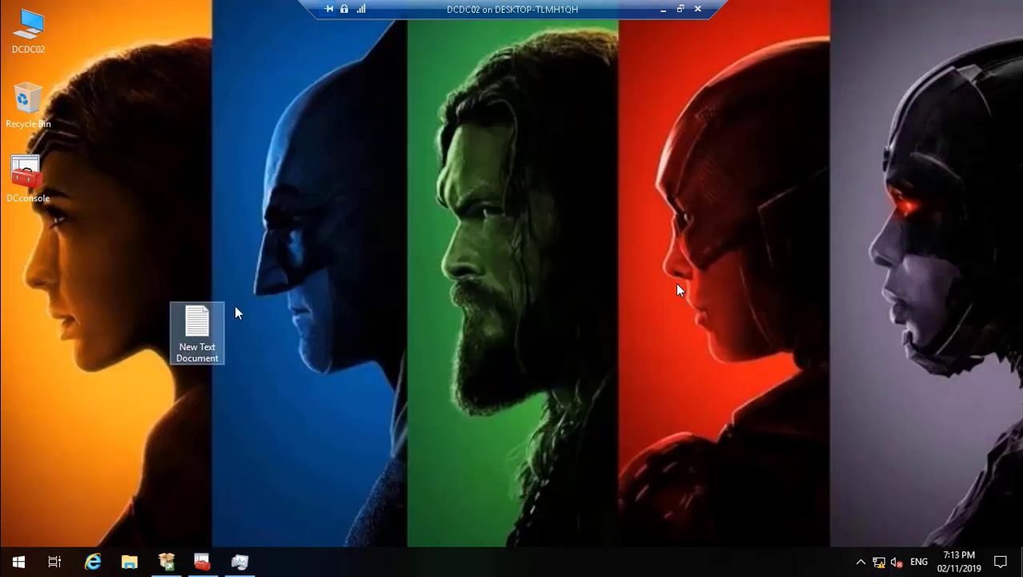
Step: Open a File Explorer window on DCDC02 and close the SQL Server Installation Center
{"action": "left_click", "coordinate": [36, 38]}
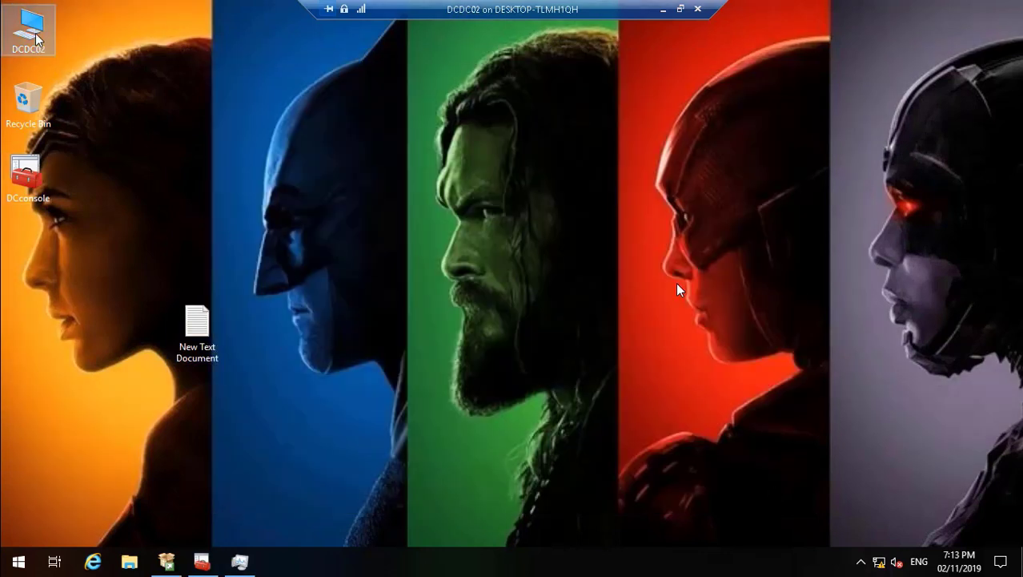
{"action": "left_click", "coordinate": [167, 563]}
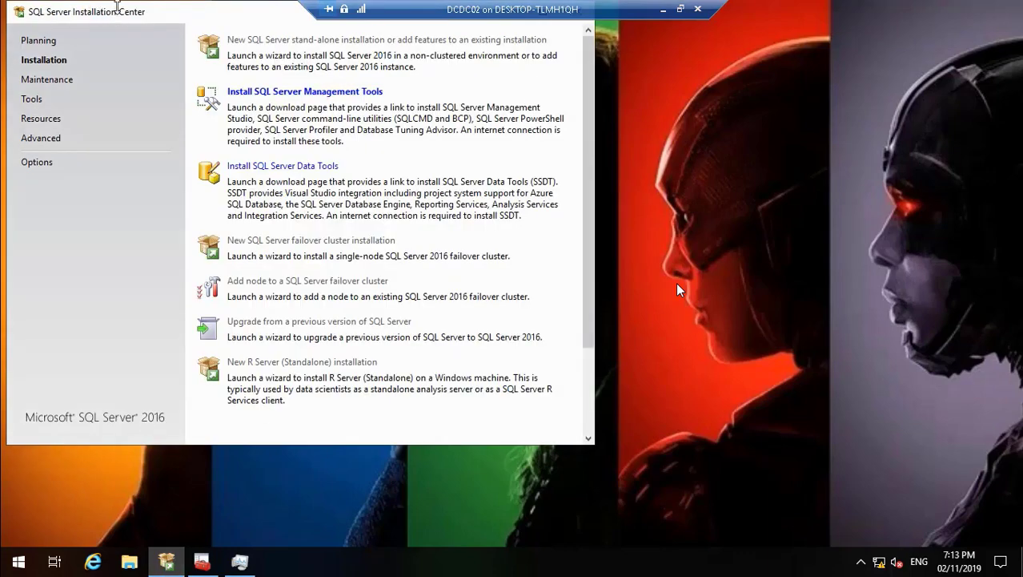
{"action": "key", "text": "super+e"}
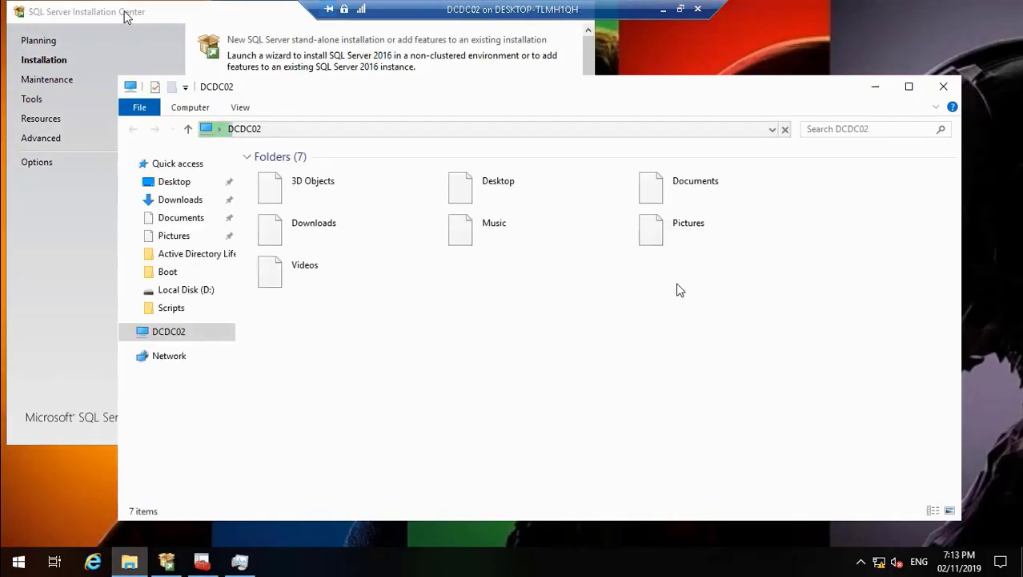
{"action": "left_click_drag", "start_coordinate": [218, 7], "coordinate": [218, 52]}
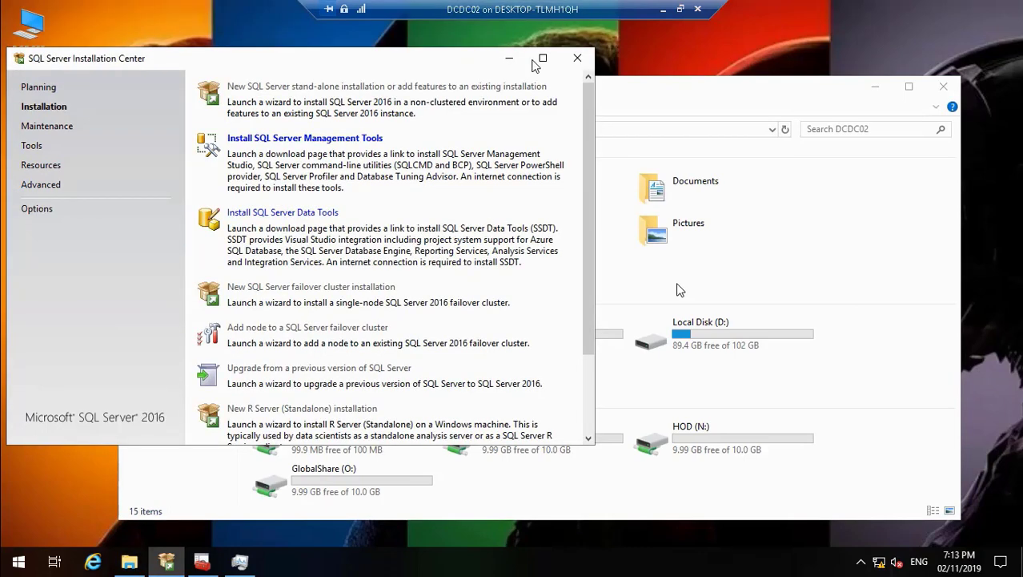
{"action": "left_click", "coordinate": [580, 59]}
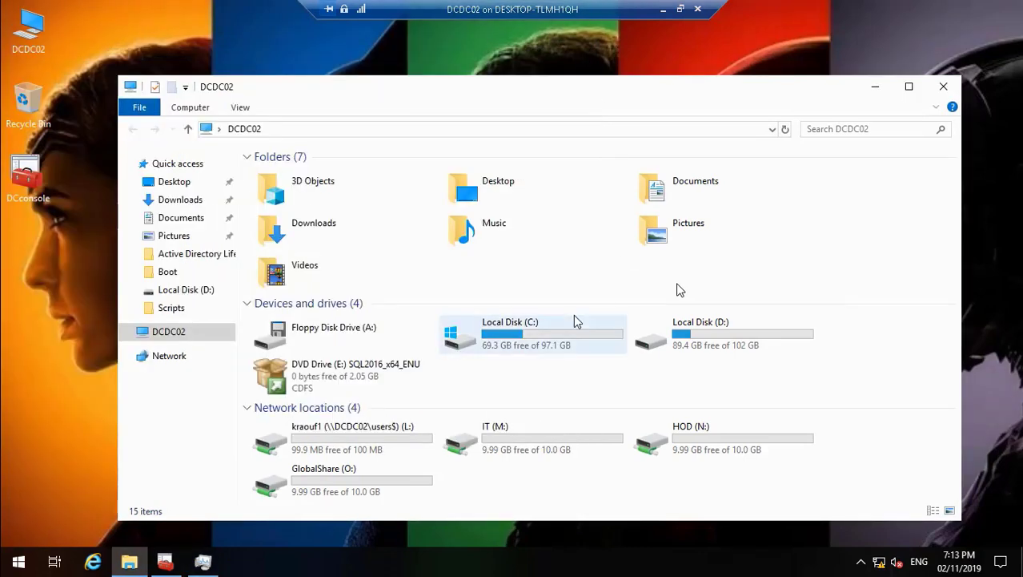
Step: Eject the SQL2016_x64_ENU disc from DVD Drive (E:)
{"action": "left_click", "coordinate": [334, 388]}
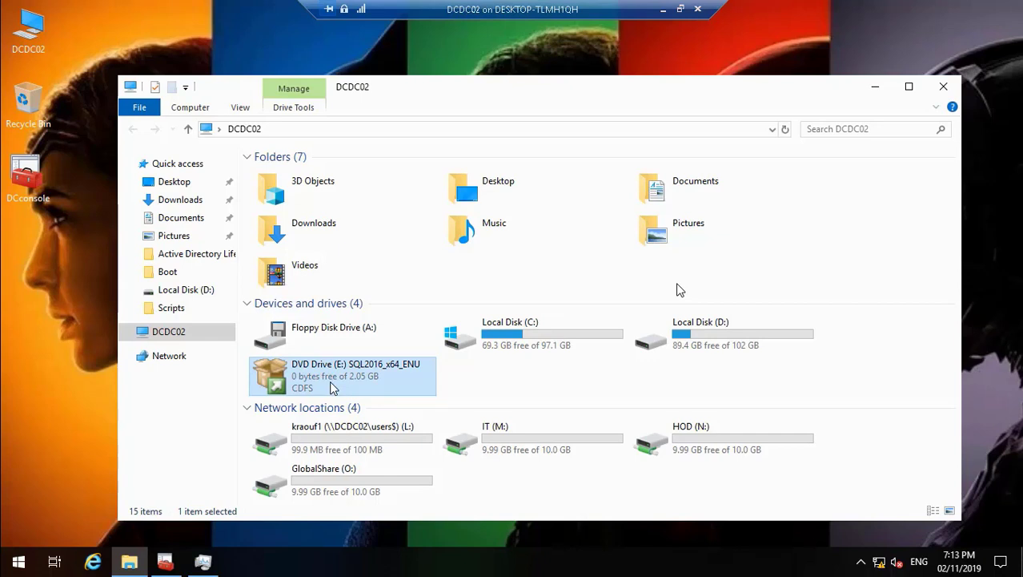
{"action": "right_click", "coordinate": [333, 388]}
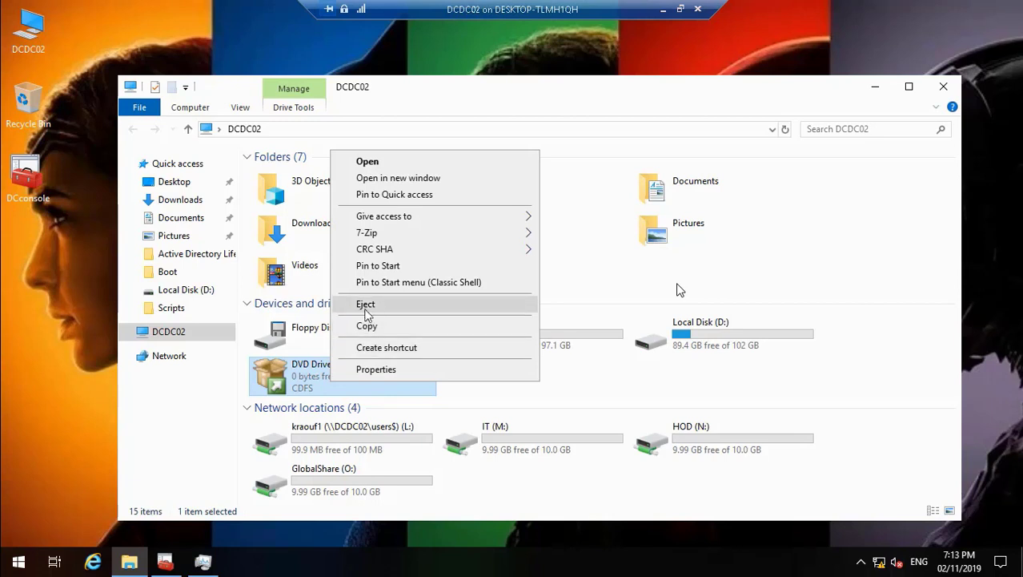
{"action": "left_click", "coordinate": [366, 306]}
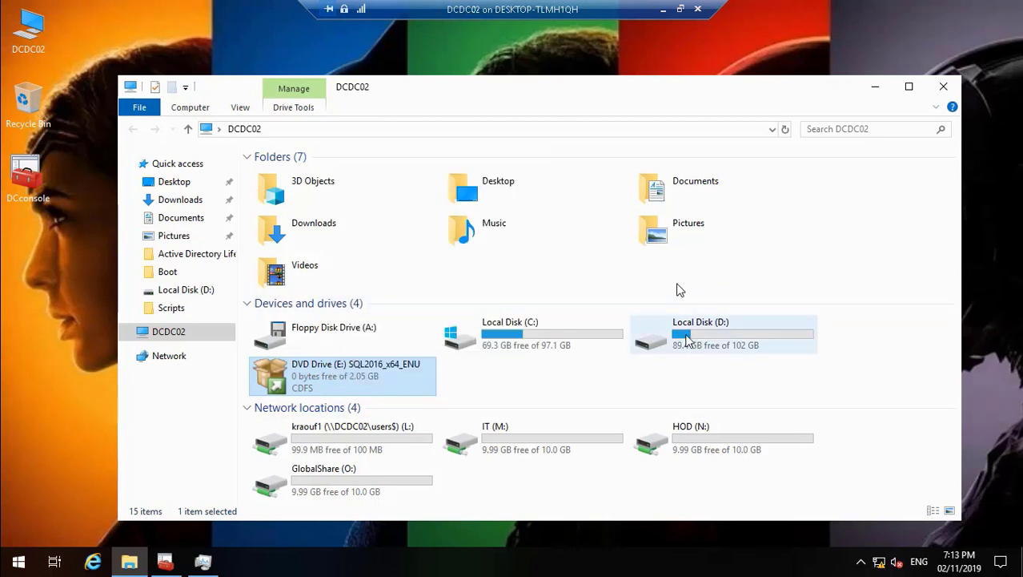
Step: Run SSMS-Setup-ENU from Local Disk (D:), close the folder window and start installing SQL Server Management Studio 17.9.1
{"action": "double_click", "coordinate": [684, 341]}
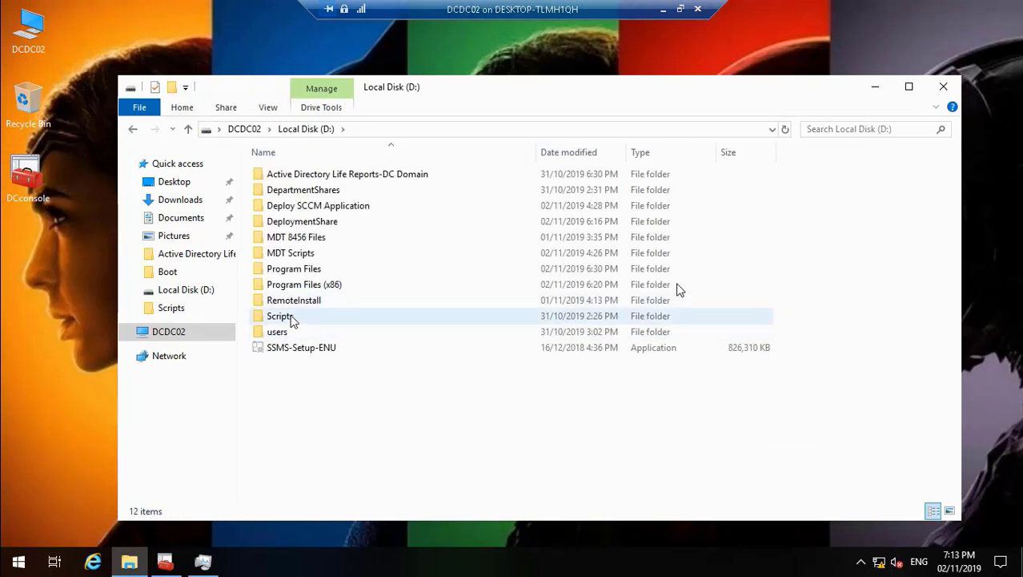
{"action": "left_click", "coordinate": [284, 348]}
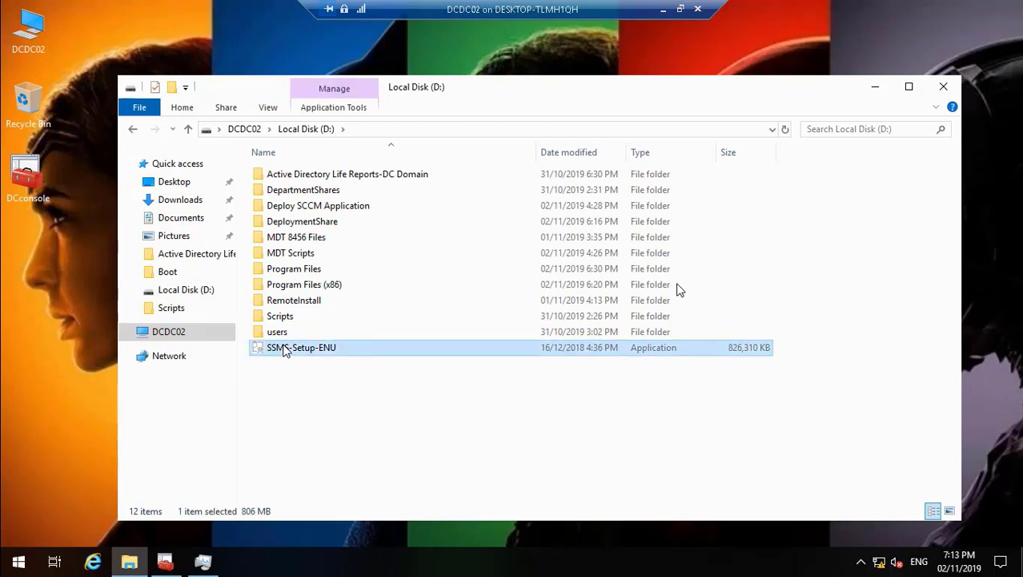
{"action": "double_click", "coordinate": [284, 347]}
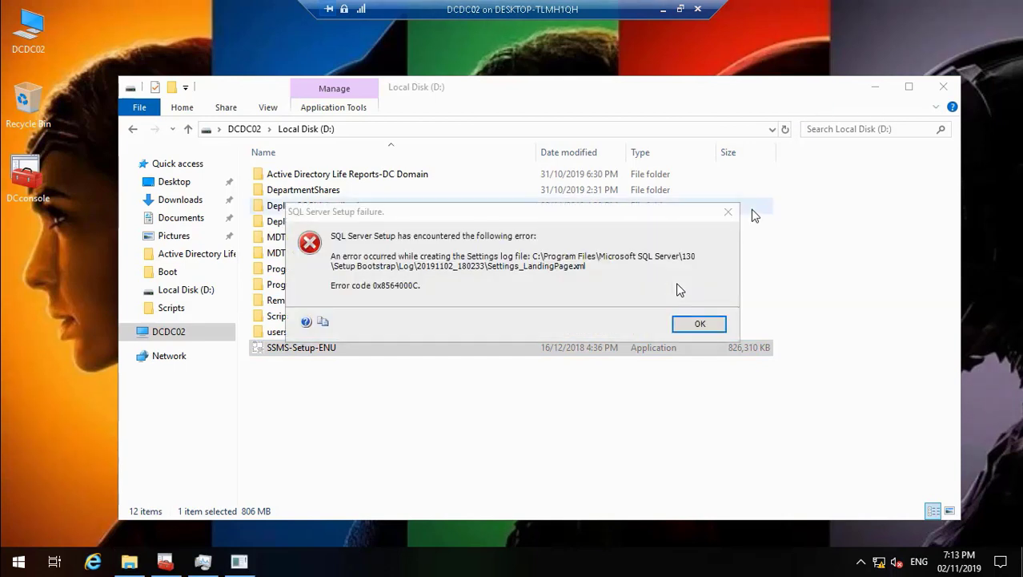
{"action": "left_click", "coordinate": [708, 328]}
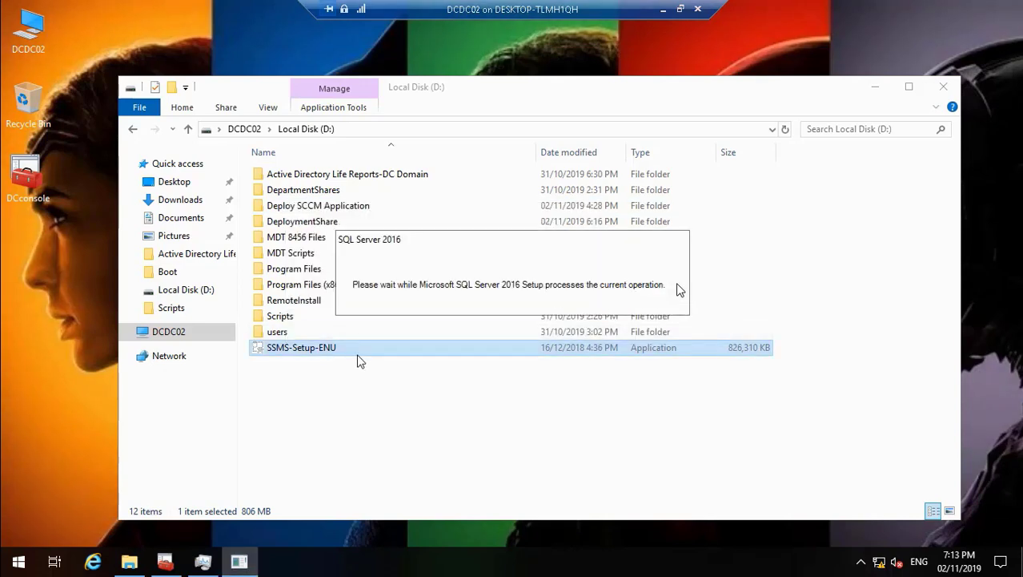
{"action": "left_click", "coordinate": [942, 89]}
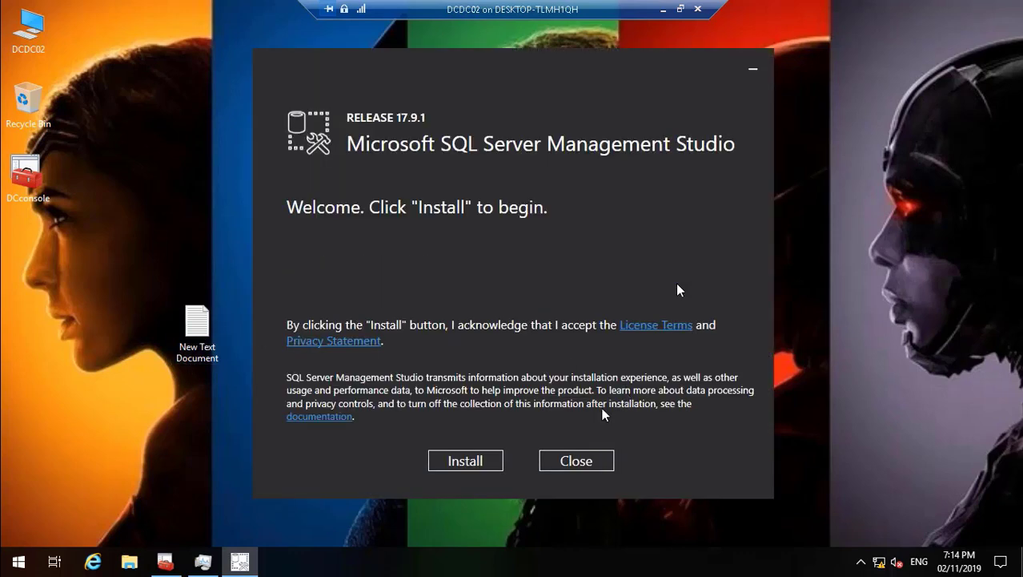
{"action": "left_click", "coordinate": [474, 462]}
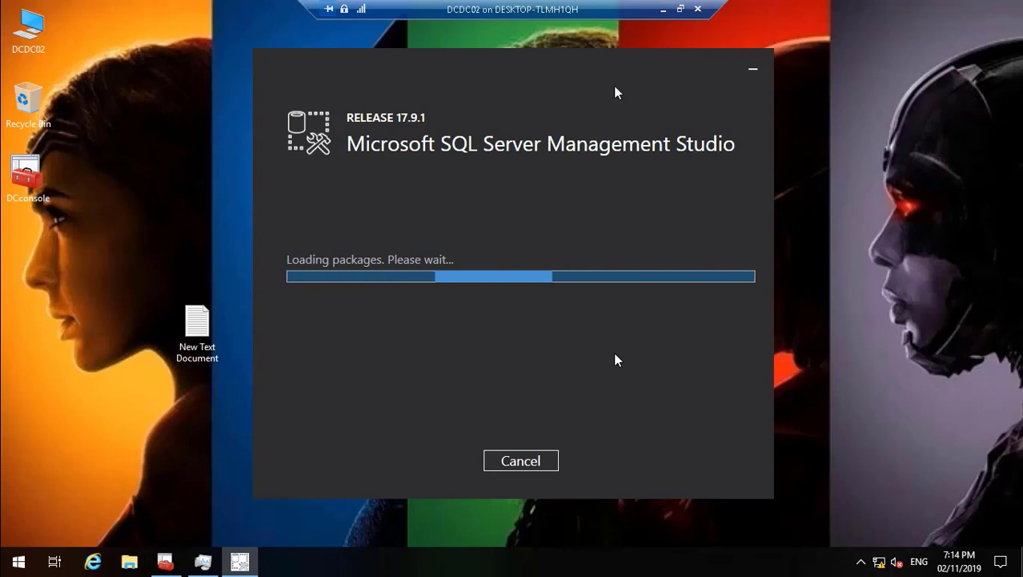
Step: Return to Hyper-V Manager and rename DCDC02's 01/11/2019 5:00:29 PM checkpoint to "DCDC02 - Before SQL (01/11/2019 - 5:00:29 PM)"
{"action": "left_click", "coordinate": [662, 8]}
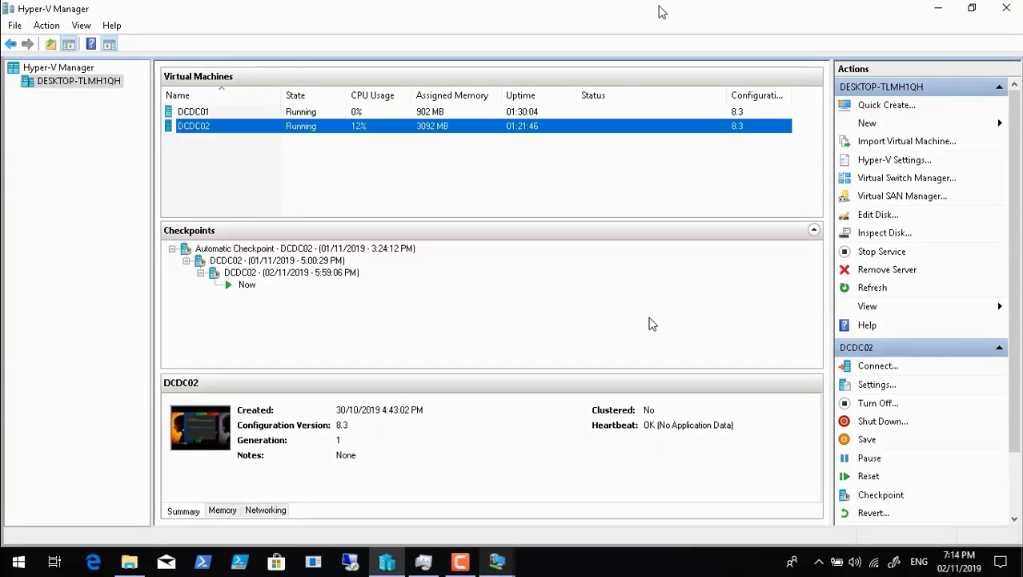
{"action": "left_click", "coordinate": [460, 561]}
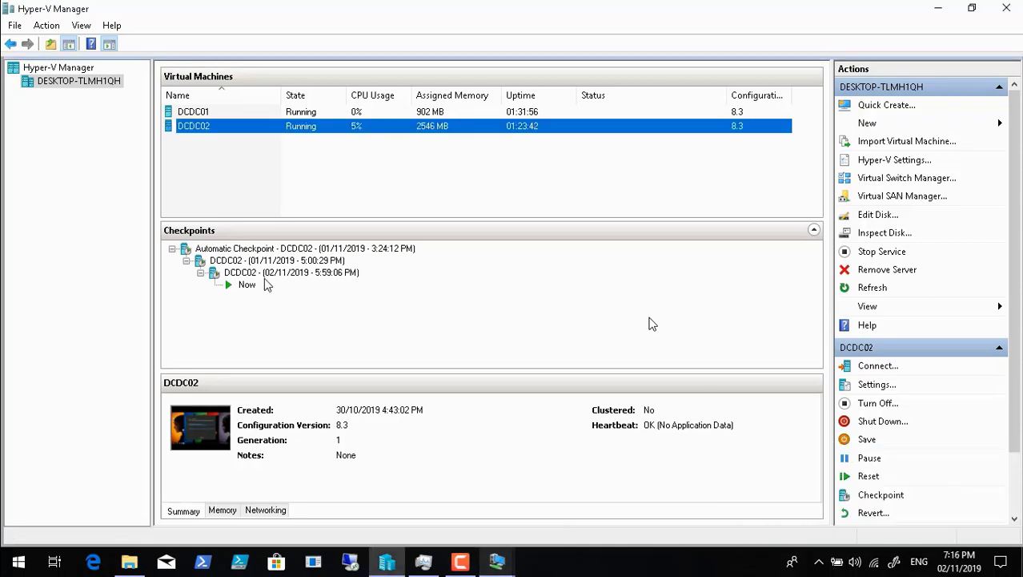
{"action": "left_click", "coordinate": [266, 262]}
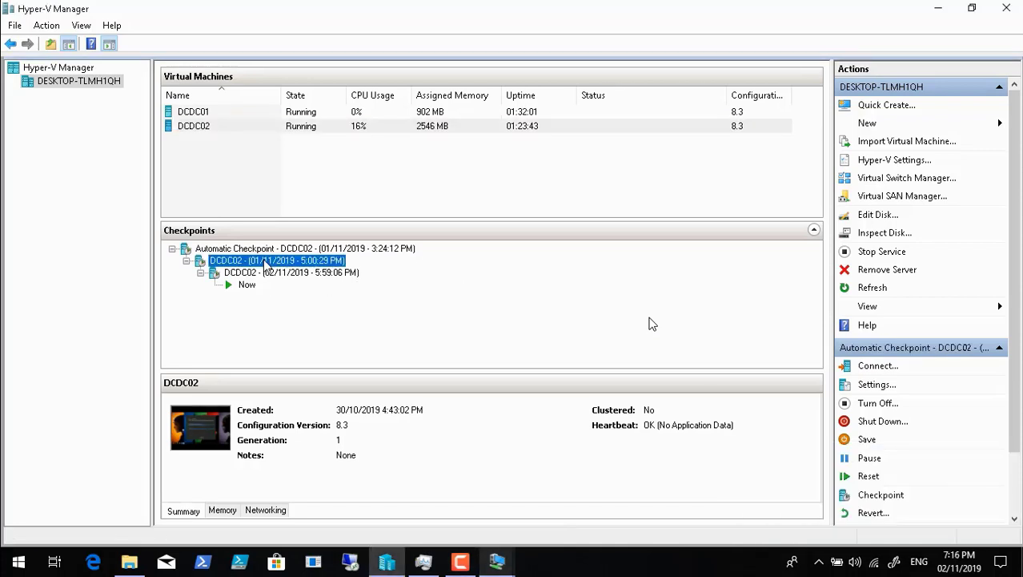
{"action": "right_click", "coordinate": [267, 264]}
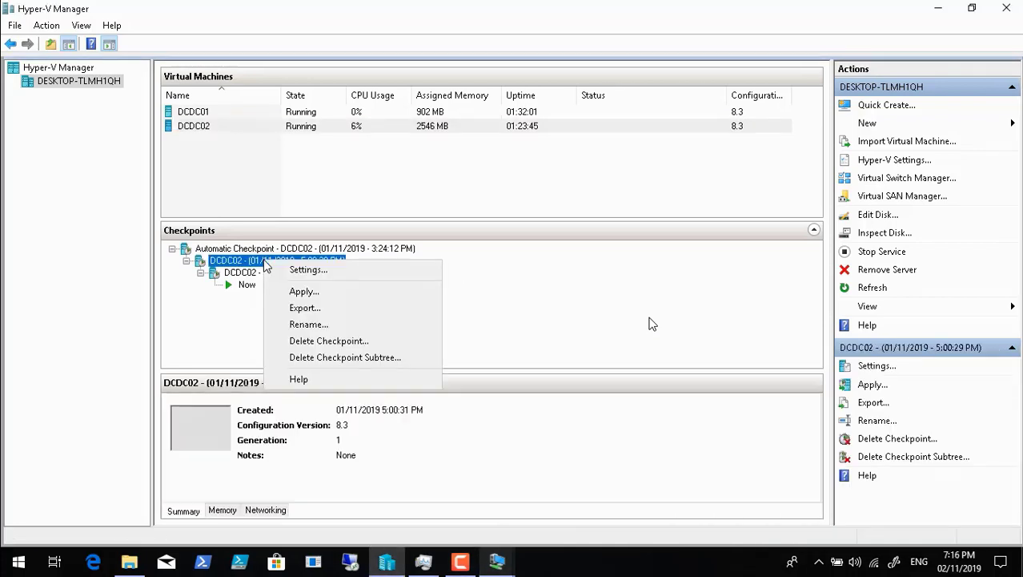
{"action": "left_click", "coordinate": [310, 324]}
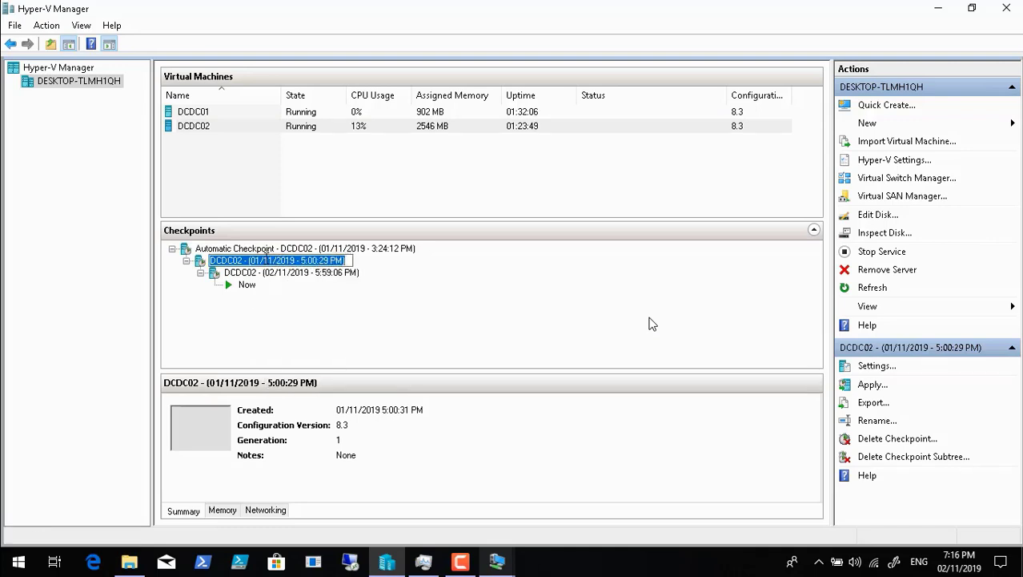
{"action": "left_click", "coordinate": [249, 260]}
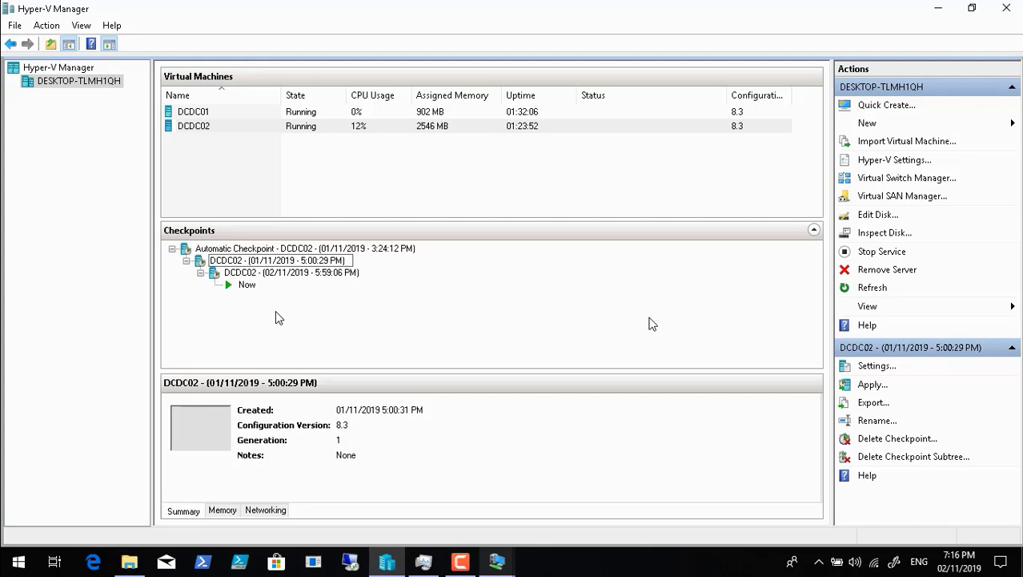
{"action": "type", "text": "efor"}
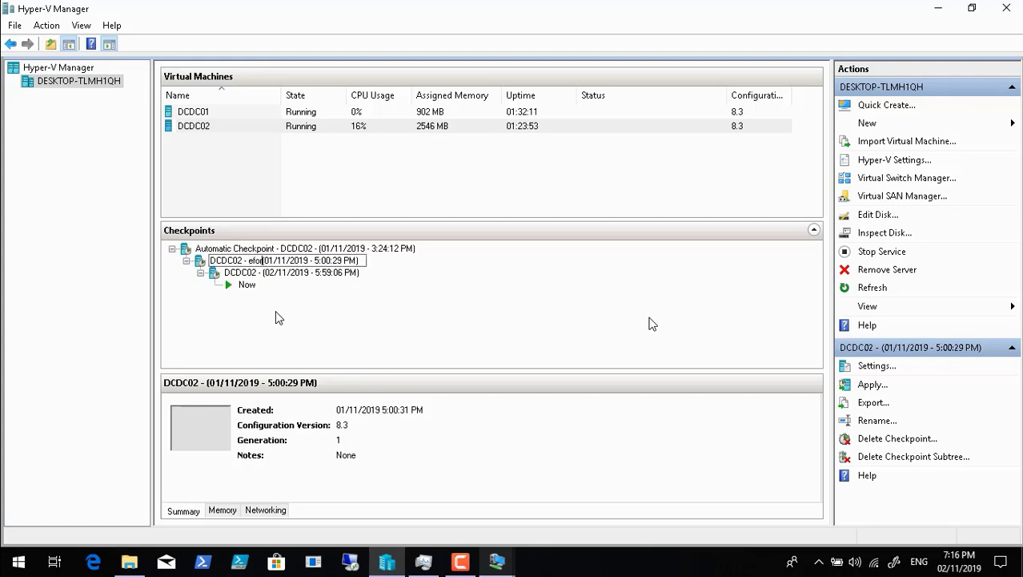
{"action": "key", "text": "BackSpace"}
{"action": "key", "text": "BackSpace"}
{"action": "key", "text": "BackSpace"}
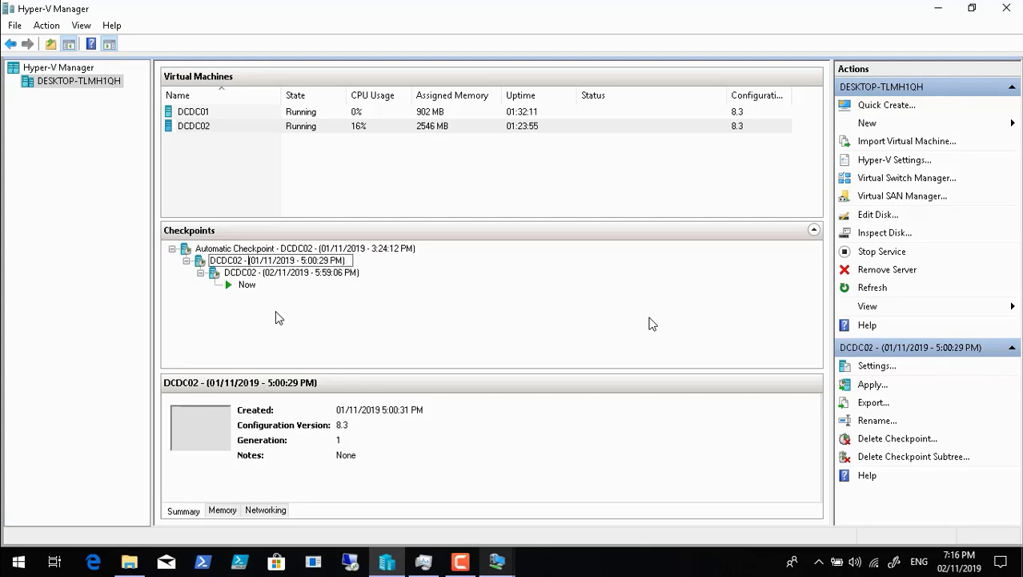
{"action": "type", "text": "Before "}
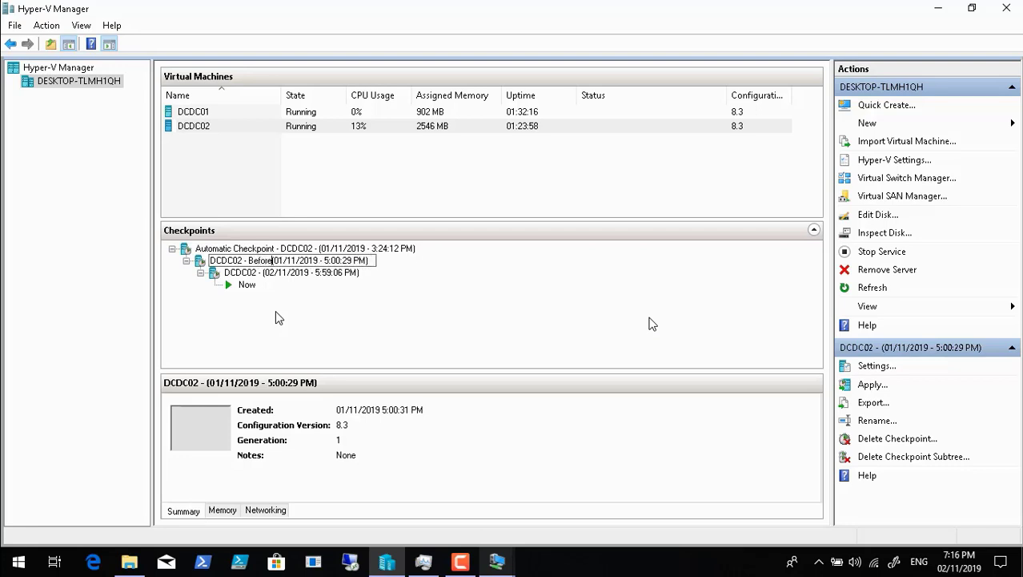
{"action": "type", "text": "SQL"}
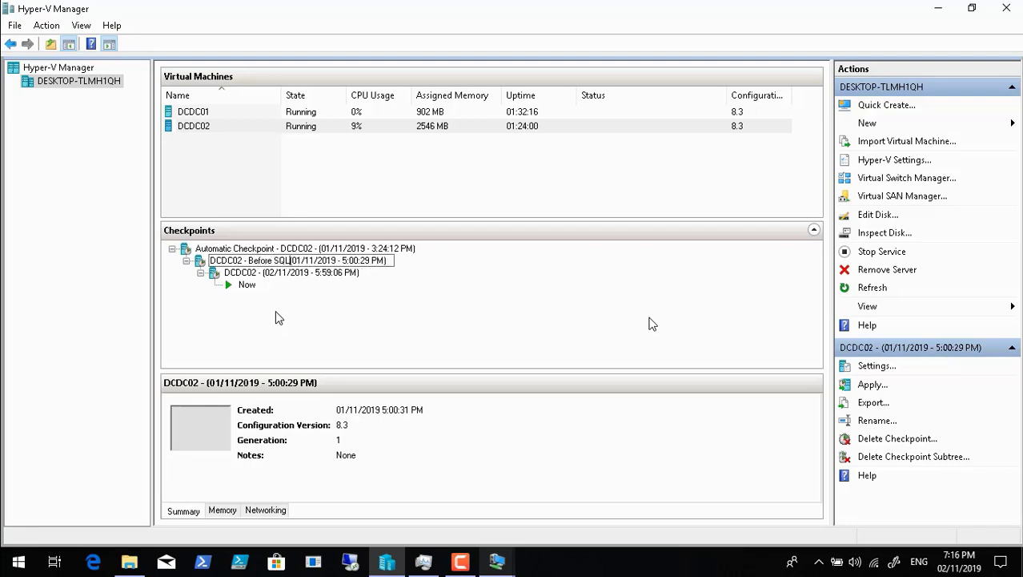
{"action": "key", "text": "Return"}
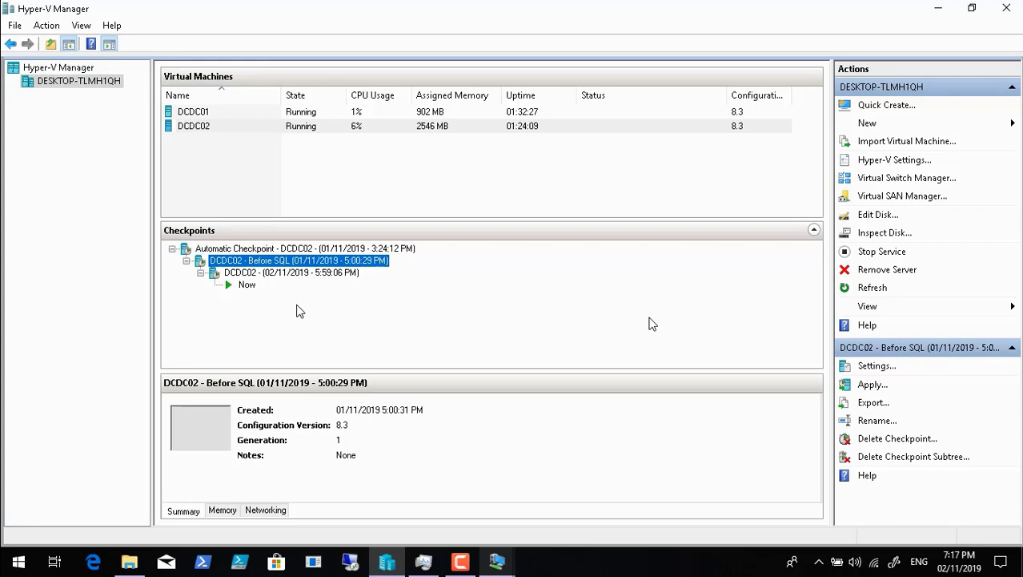
Step: Replace SQL with MDT in the 01/11/2019 checkpoint's name, making it "DCDC02 - Before MDT (01/11/2019 - 5:00:29 PM)"
{"action": "right_click", "coordinate": [277, 264]}
{"action": "left_click", "coordinate": [321, 321]}
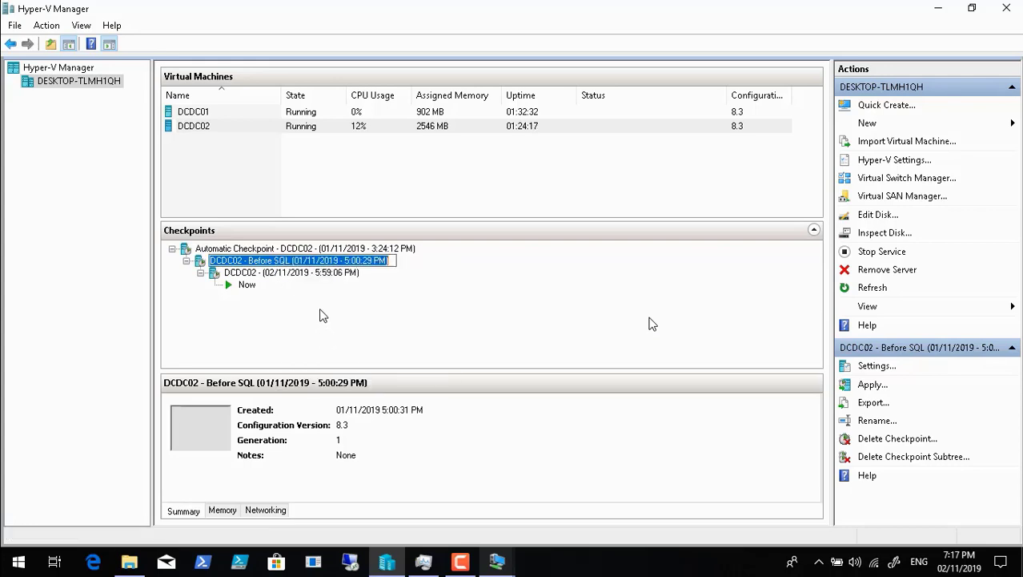
{"action": "left_click", "coordinate": [291, 260]}
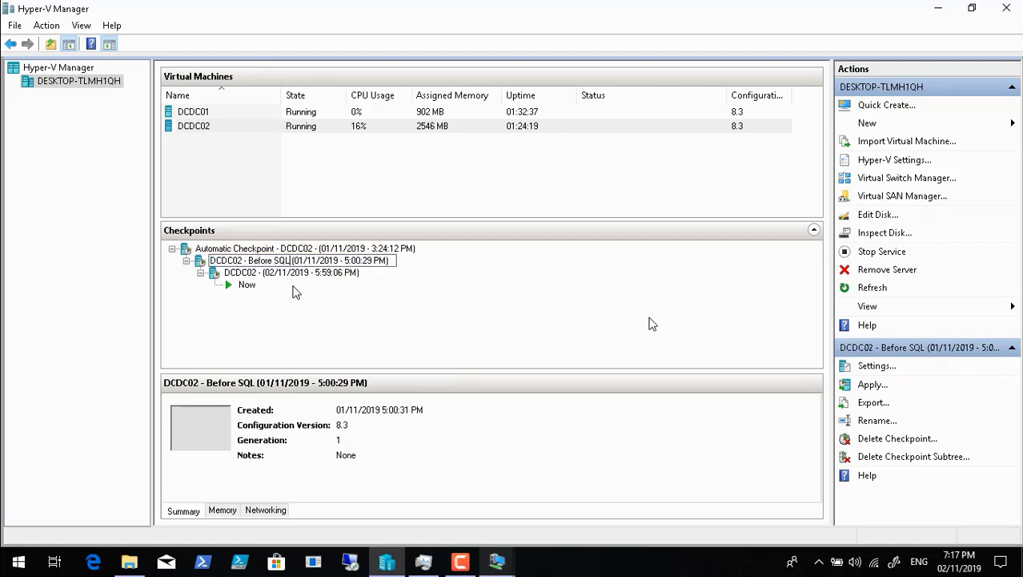
{"action": "key", "text": "BackSpace"}
{"action": "key", "text": "BackSpace"}
{"action": "key", "text": "BackSpace"}
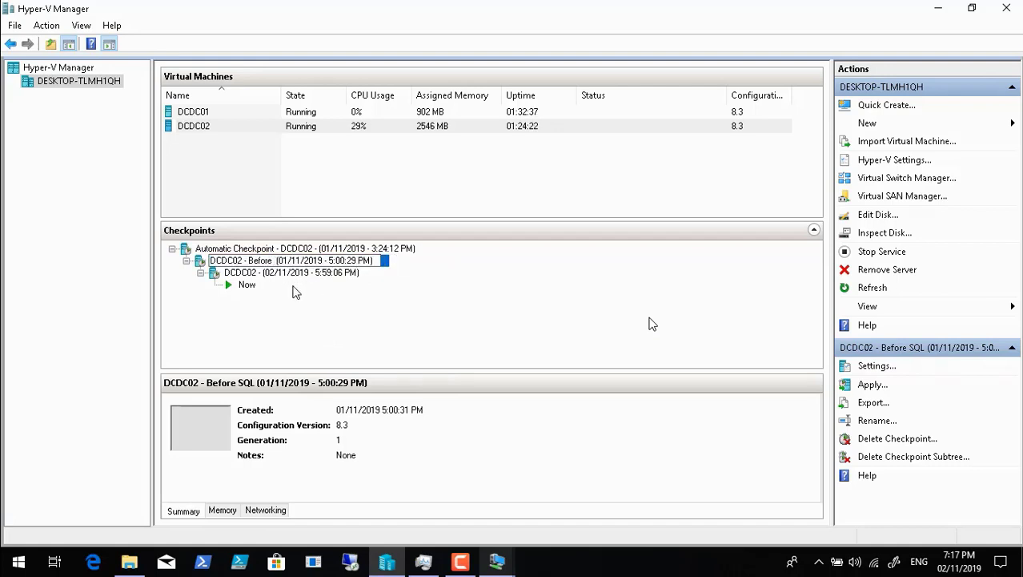
{"action": "type", "text": "M"}
{"action": "type", "text": "DT"}
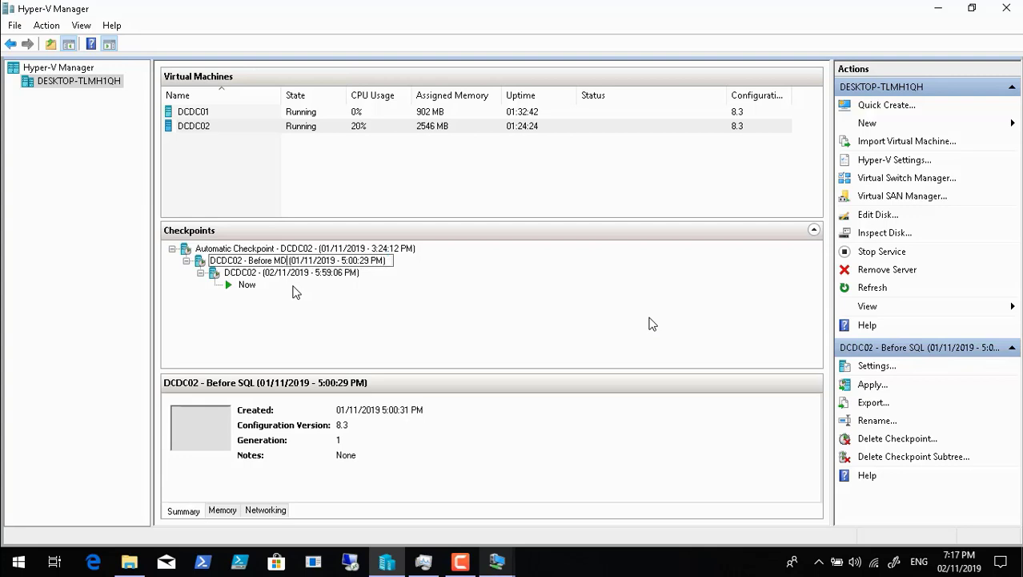
{"action": "key", "text": "Return"}
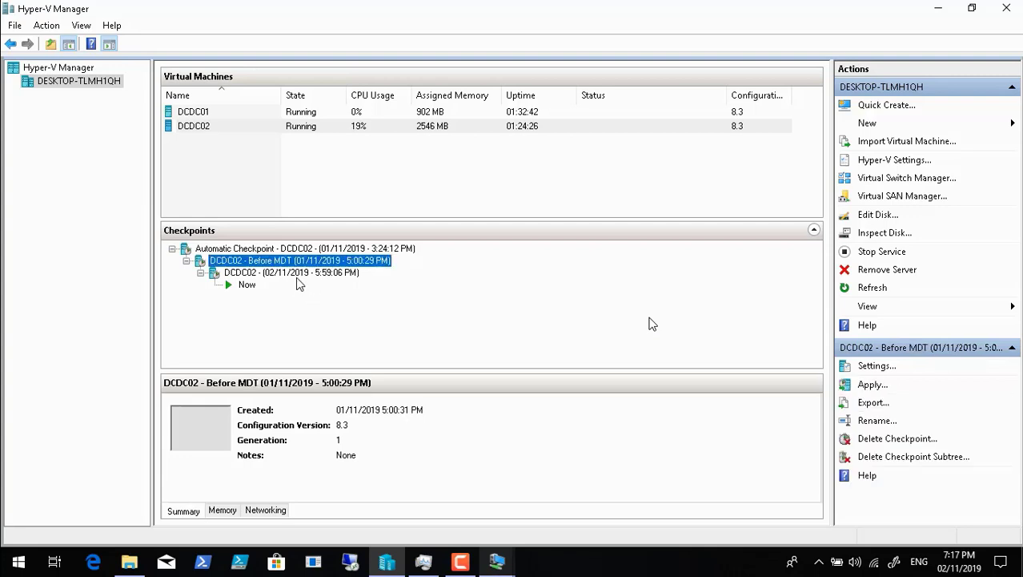
Step: Rename the 02/11/2019 5:59:06 PM checkpoint to "DCDC02 - Before SQL(02/11/2019 - 5:59:06 PM)"
{"action": "left_click", "coordinate": [298, 275]}
{"action": "right_click", "coordinate": [298, 276]}
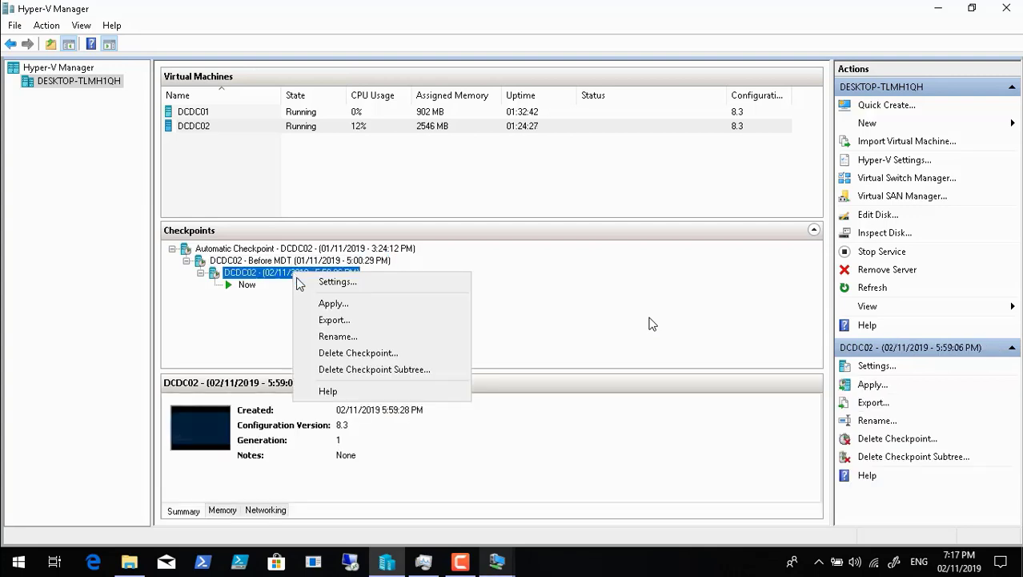
{"action": "left_click", "coordinate": [335, 337]}
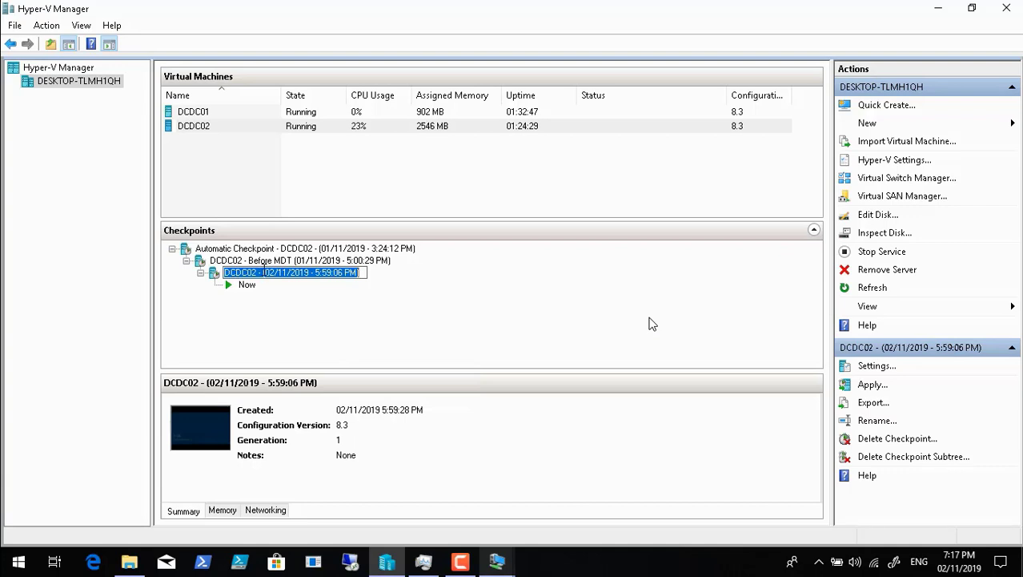
{"action": "left_click", "coordinate": [263, 273]}
{"action": "type", "text": "Before"}
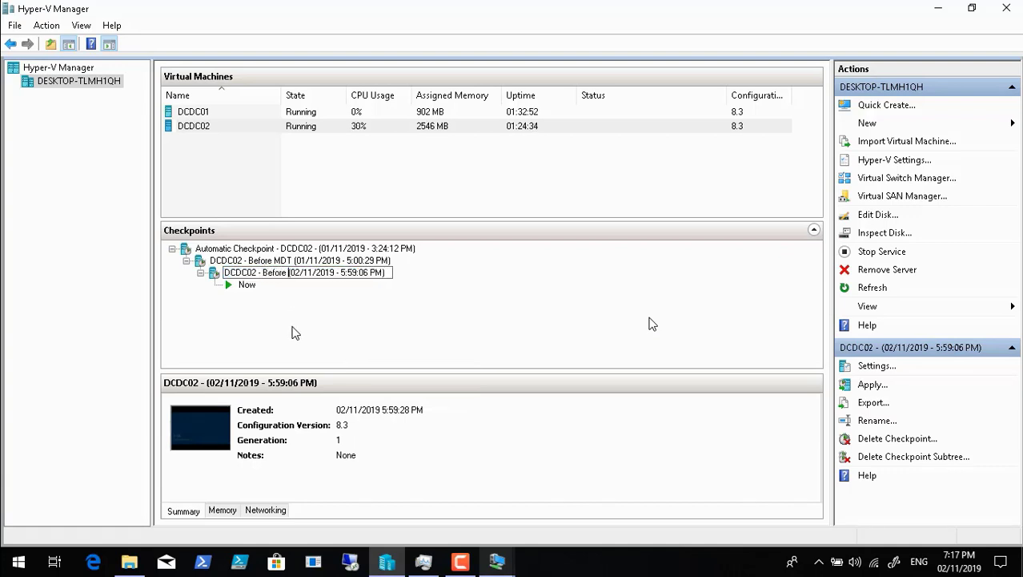
{"action": "type", "text": " SQL"}
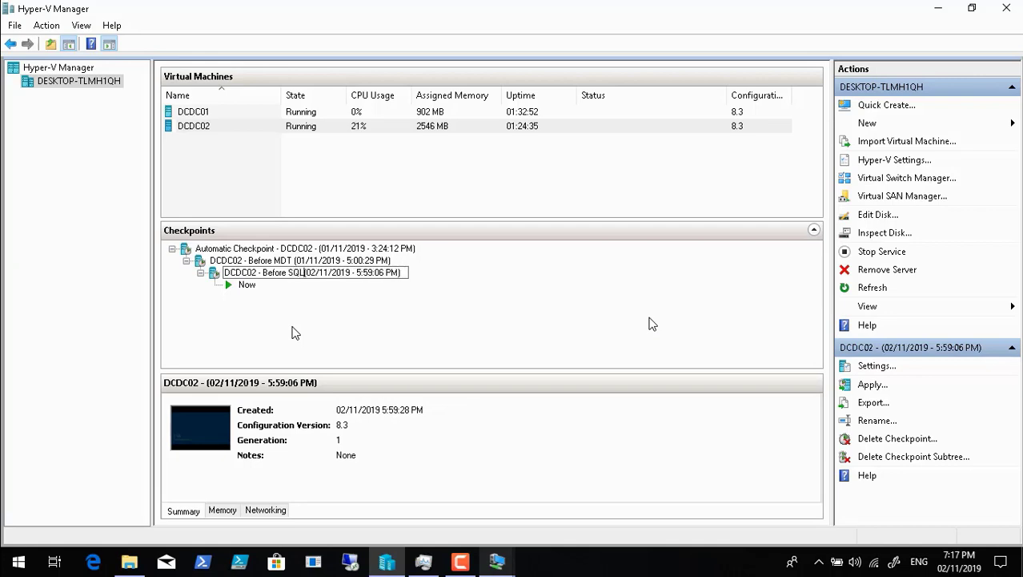
{"action": "key", "text": "Return"}
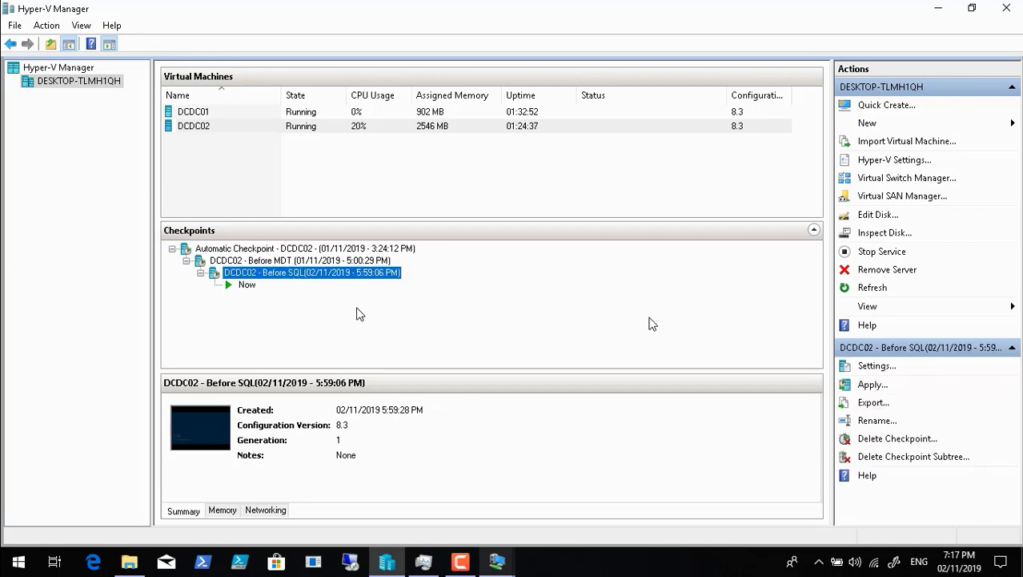
Step: Check the progress of the SQL Server Management Studio installation on DCDC02 and go back to Hyper-V Manager
{"action": "left_click", "coordinate": [497, 565]}
{"action": "left_click", "coordinate": [556, 511]}
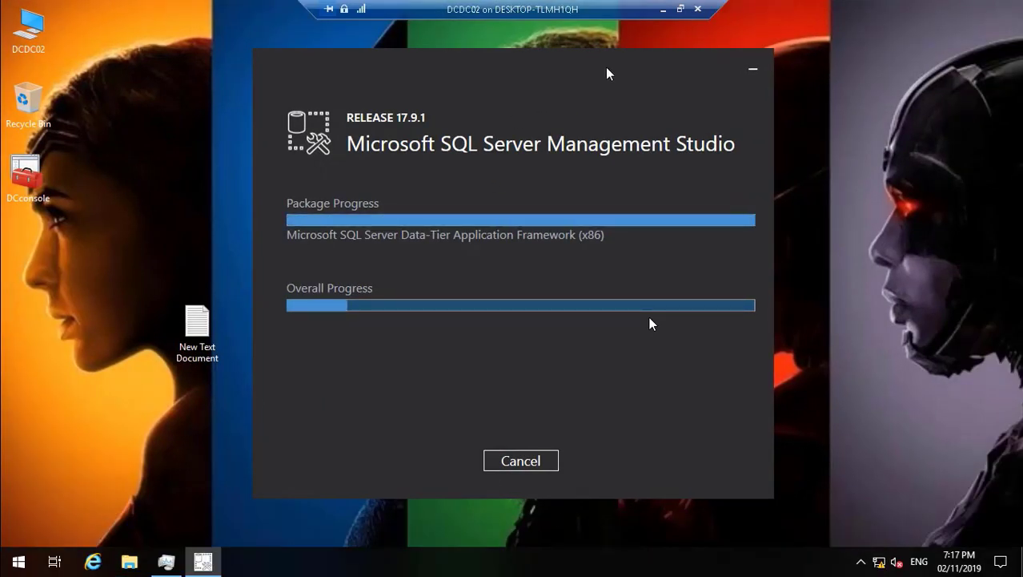
{"action": "left_click", "coordinate": [662, 10]}
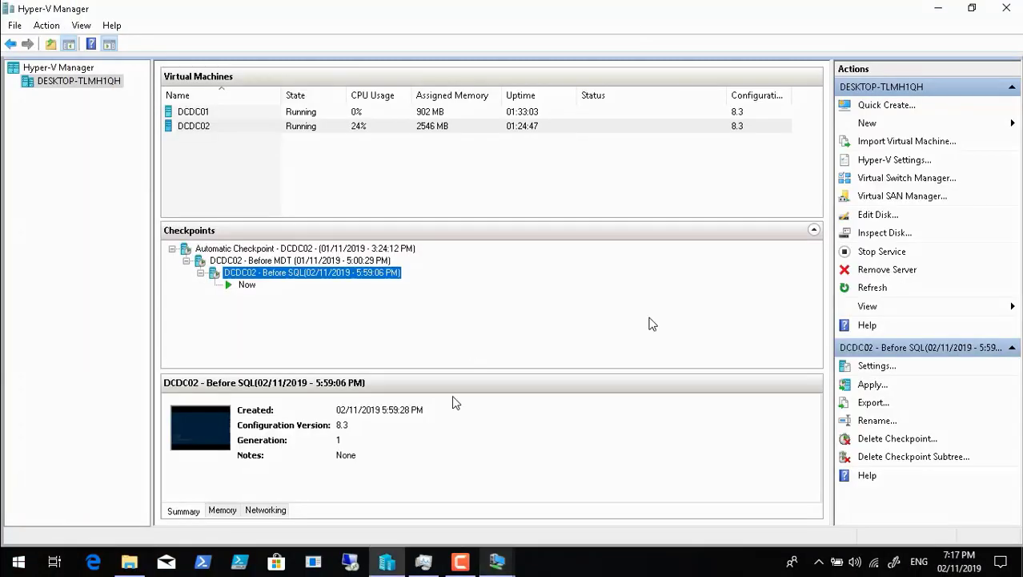
{"action": "left_click", "coordinate": [461, 561]}
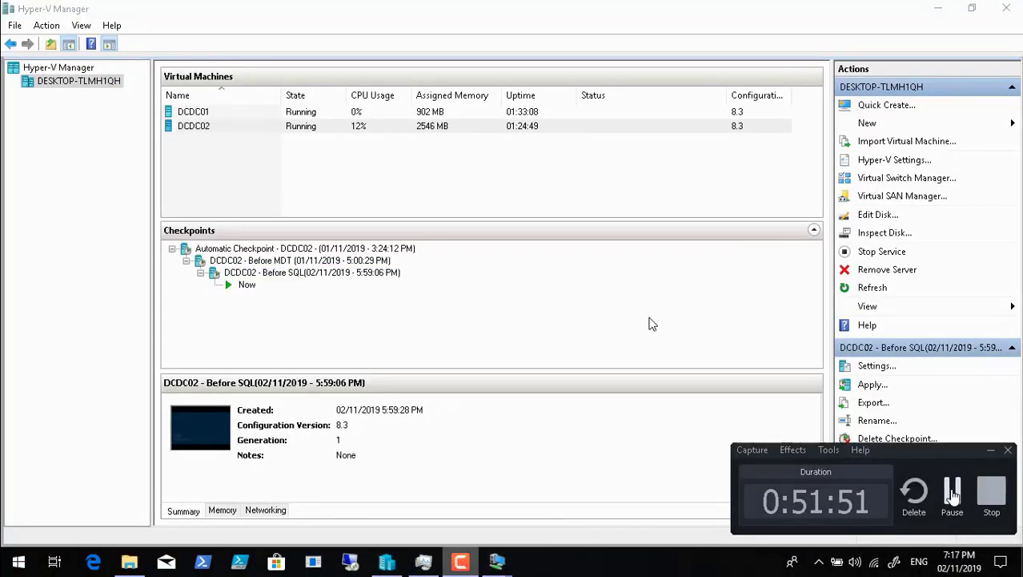
{"action": "left_click", "coordinate": [952, 492]}
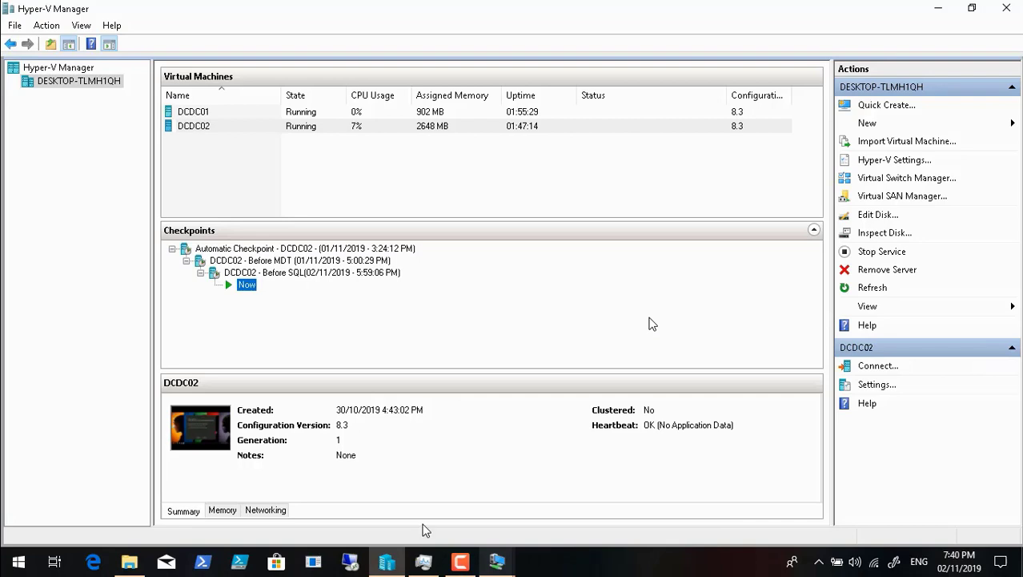
Step: Switch to DCDC02 and restart it from the installer to complete the SQL Server Management Studio setup
{"action": "left_click", "coordinate": [497, 561]}
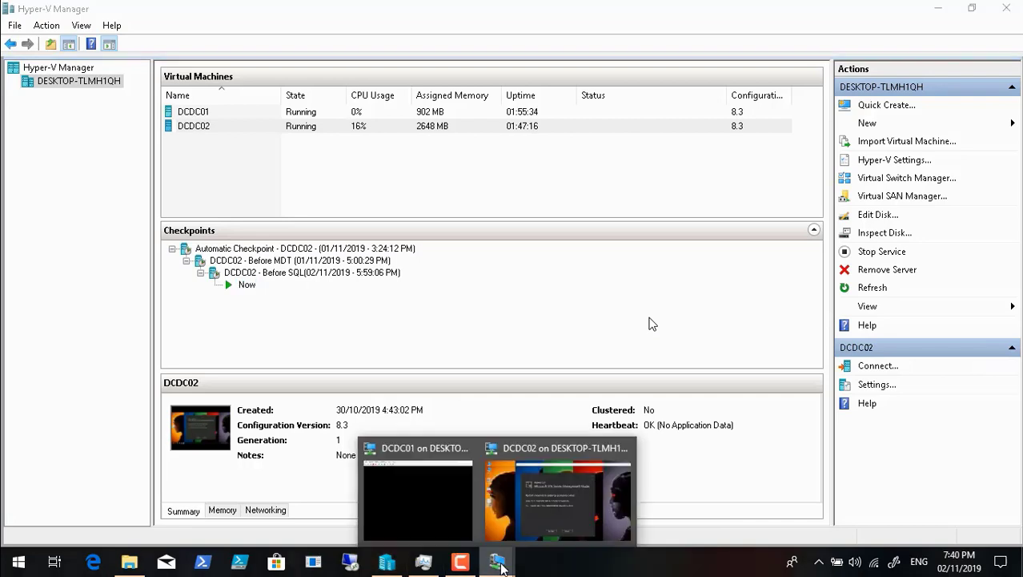
{"action": "left_click", "coordinate": [534, 503]}
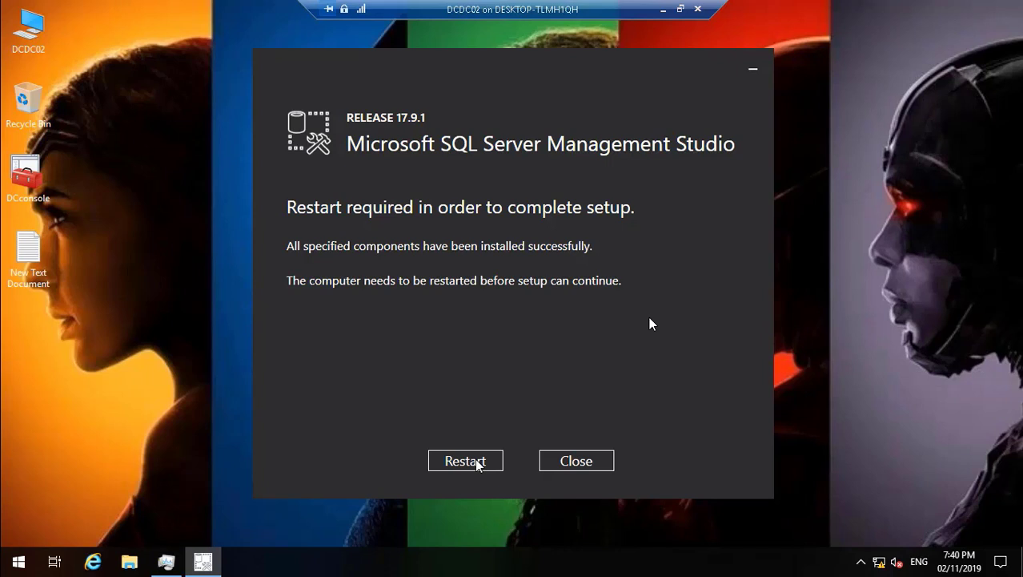
{"action": "left_click", "coordinate": [472, 462]}
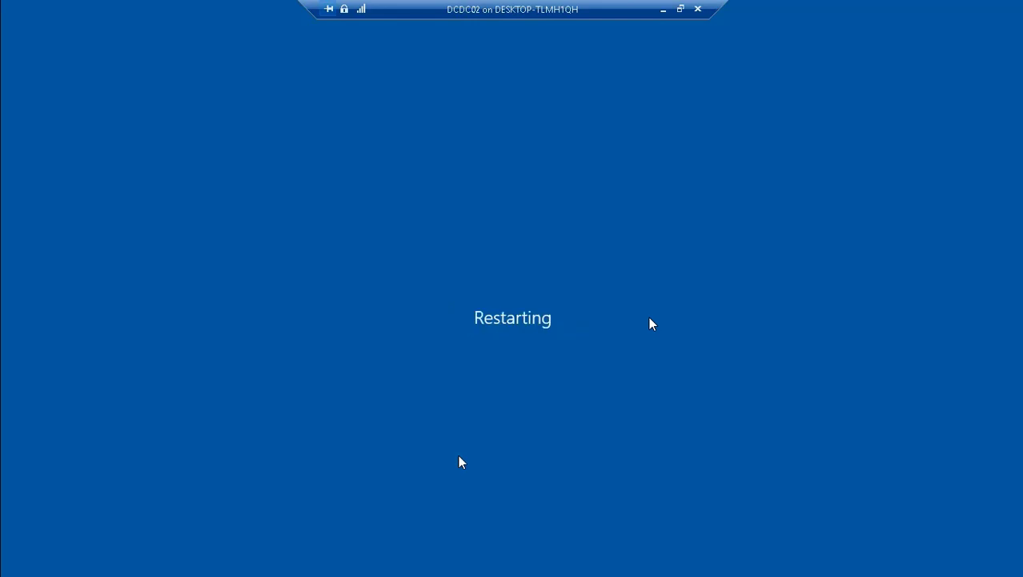
{"action": "left_click", "coordinate": [663, 9]}
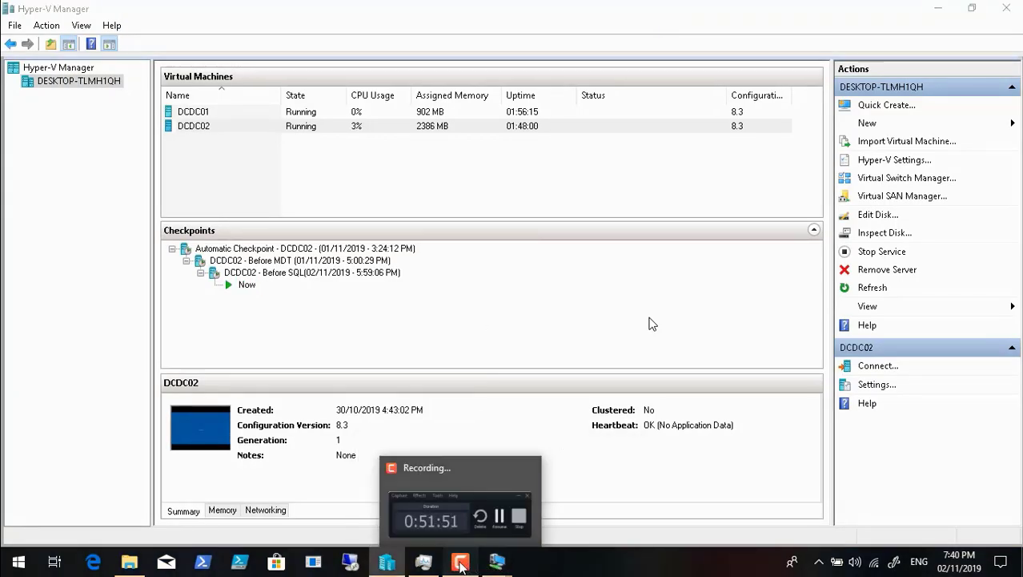
{"action": "left_click", "coordinate": [461, 560]}
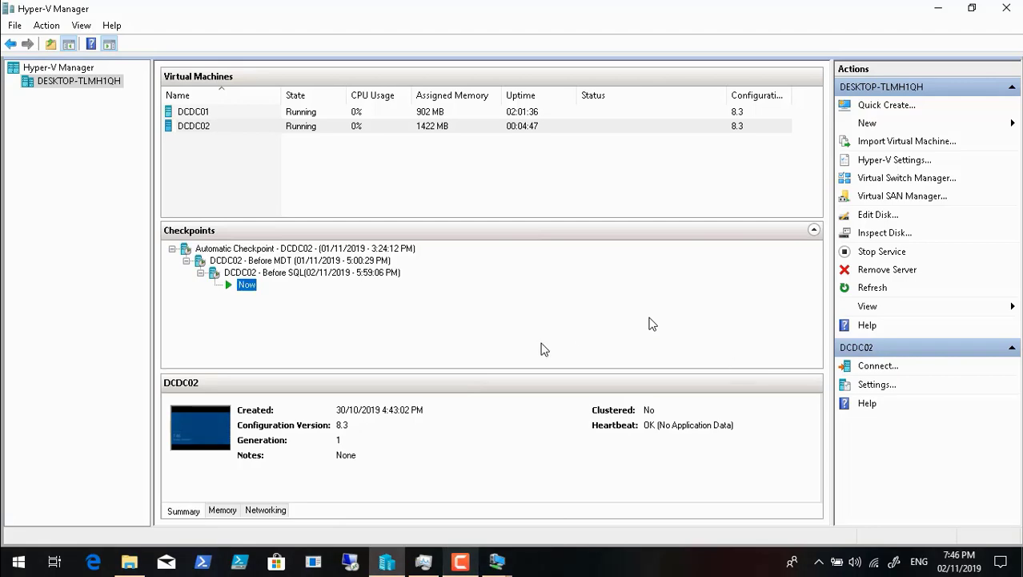
Step: Switch to DCDC02 in full screen, unlock the session and accept the DC Comics Studios access notice
{"action": "left_click", "coordinate": [496, 560]}
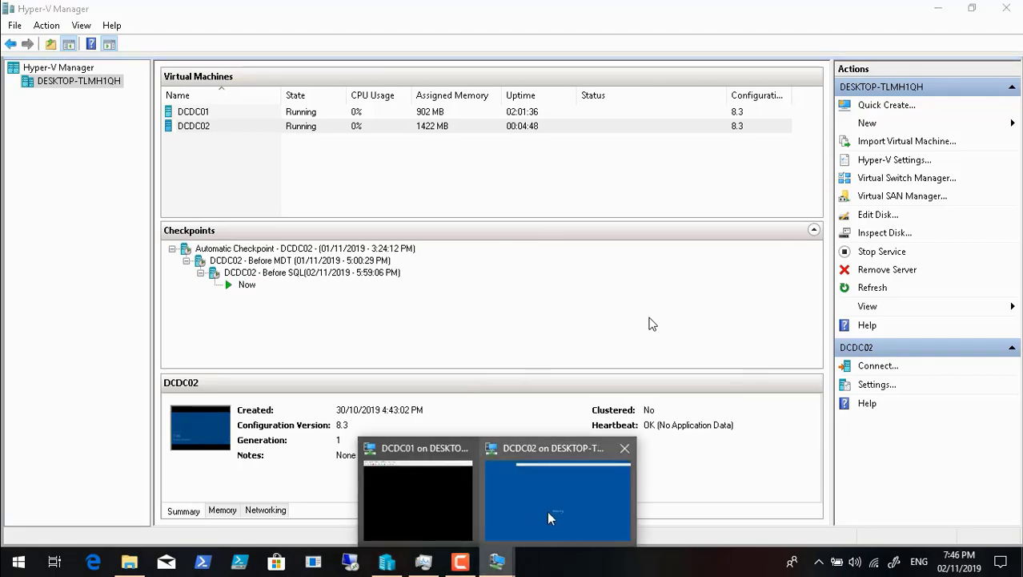
{"action": "left_click", "coordinate": [547, 516]}
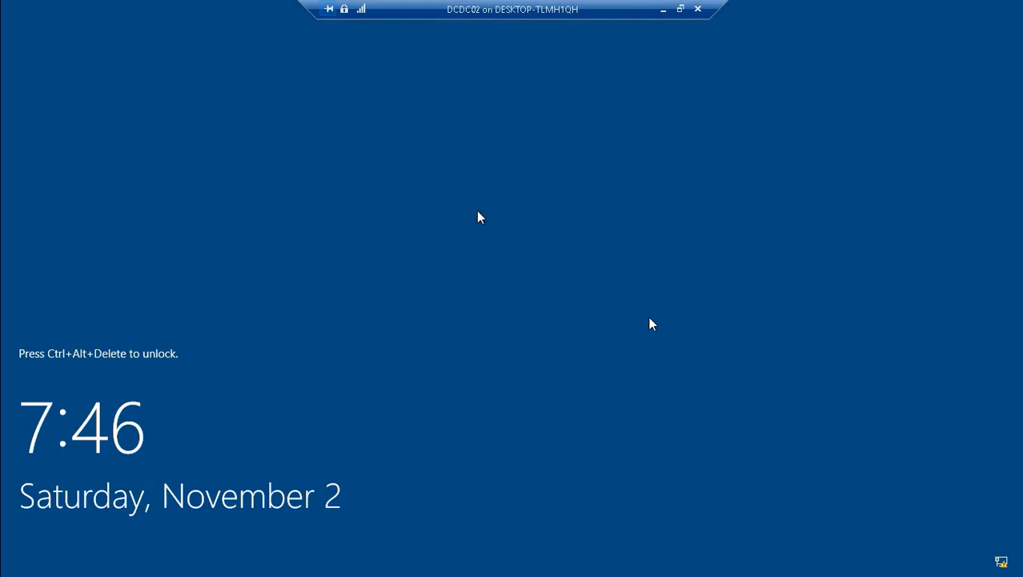
{"action": "left_click", "coordinate": [681, 9]}
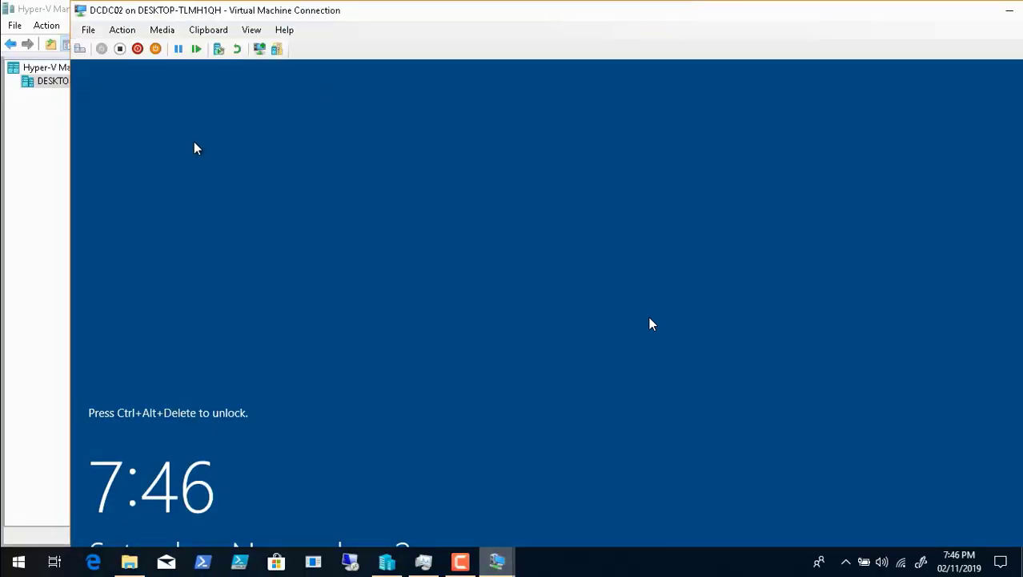
{"action": "left_click", "coordinate": [251, 31]}
{"action": "left_click", "coordinate": [293, 44]}
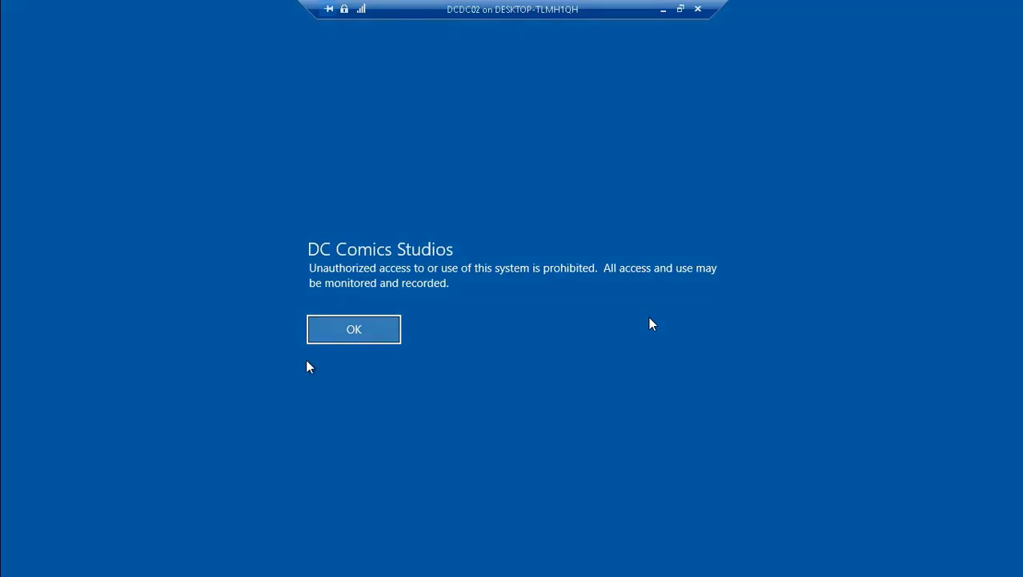
{"action": "left_click", "coordinate": [353, 331]}
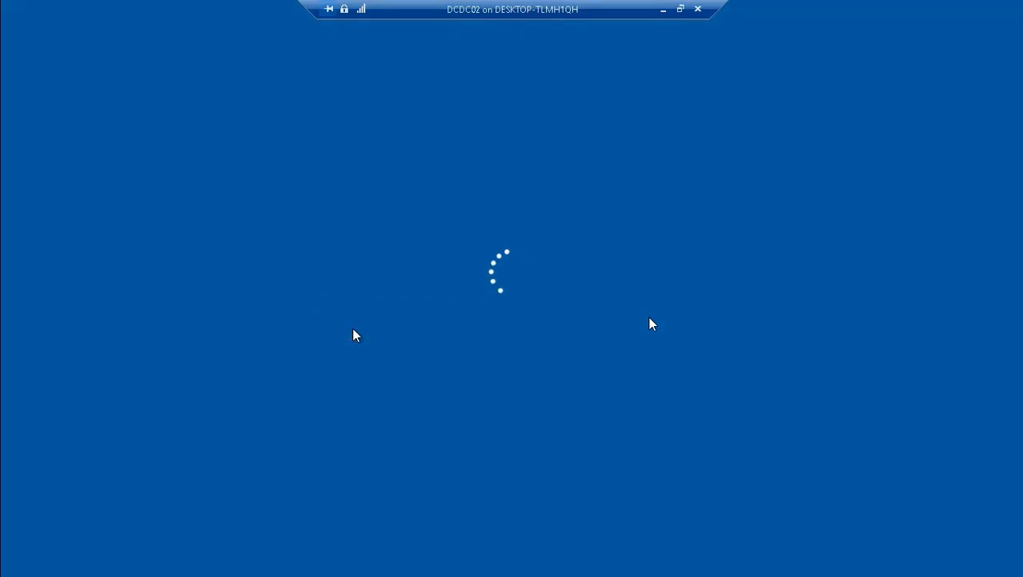
Step: Sign in to the DCDM domain on DCDC02 with the administrator's username and account password
{"action": "type", "text": "kr"}
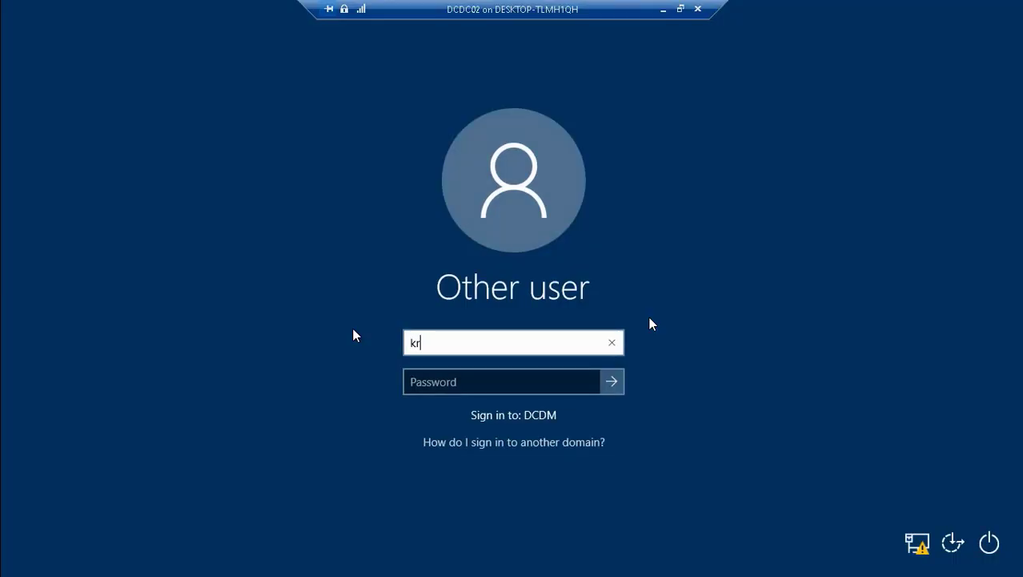
{"action": "type", "text": "aouf1"}
{"action": "key", "text": "Tab"}
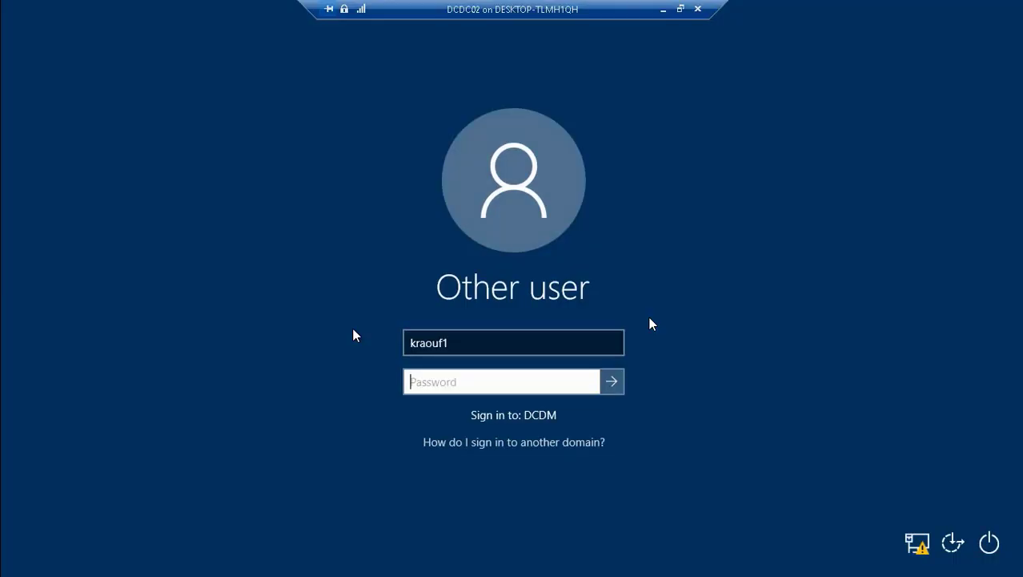
{"action": "type", "text": "••••••"}
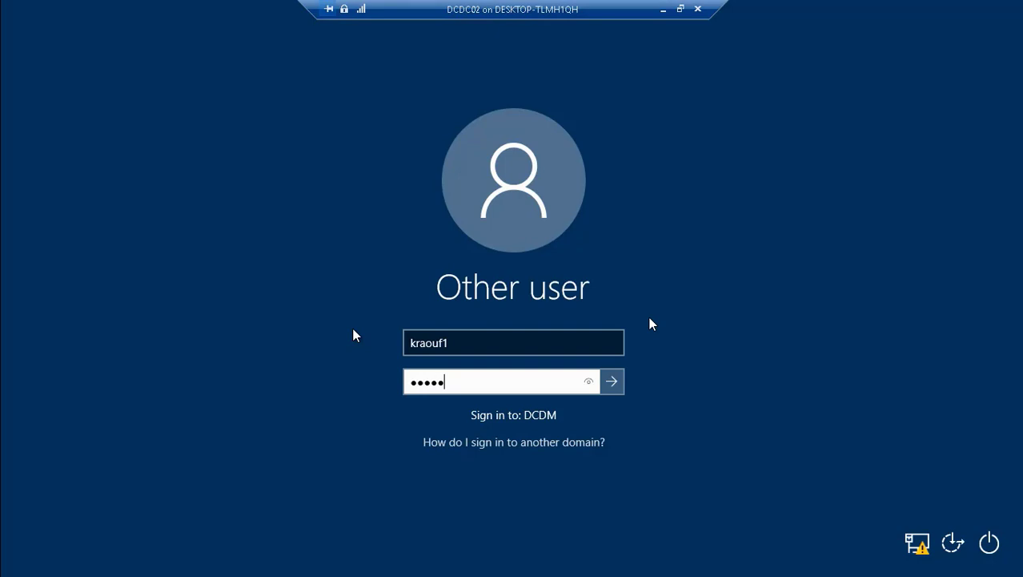
{"action": "type", "text": "••••"}
{"action": "key", "text": "Return"}
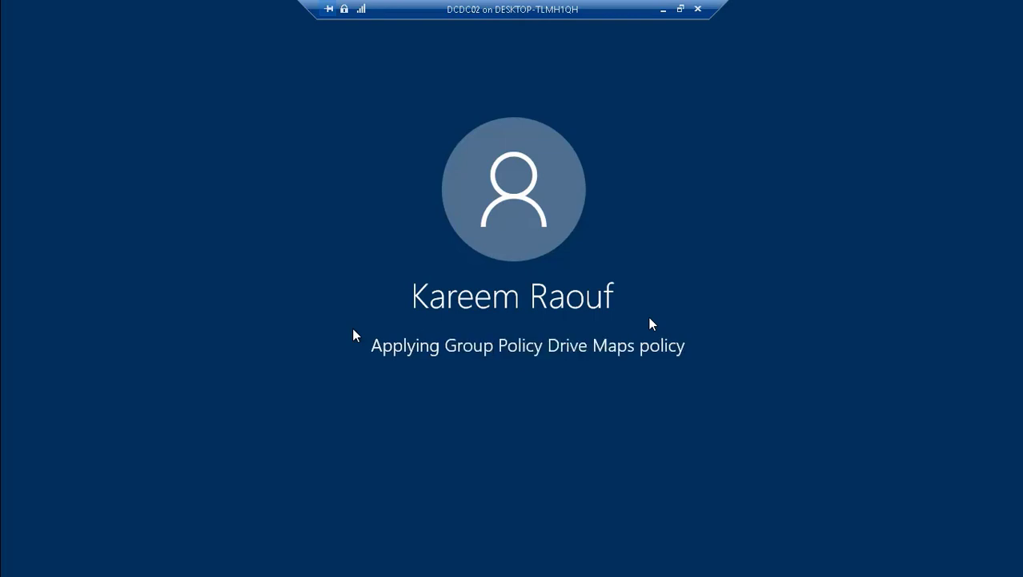
Step: Go back to Hyper-V Manager, examine the Fibre Channel settings in Virtual SAN Manager and leave without saving
{"action": "left_click", "coordinate": [663, 10]}
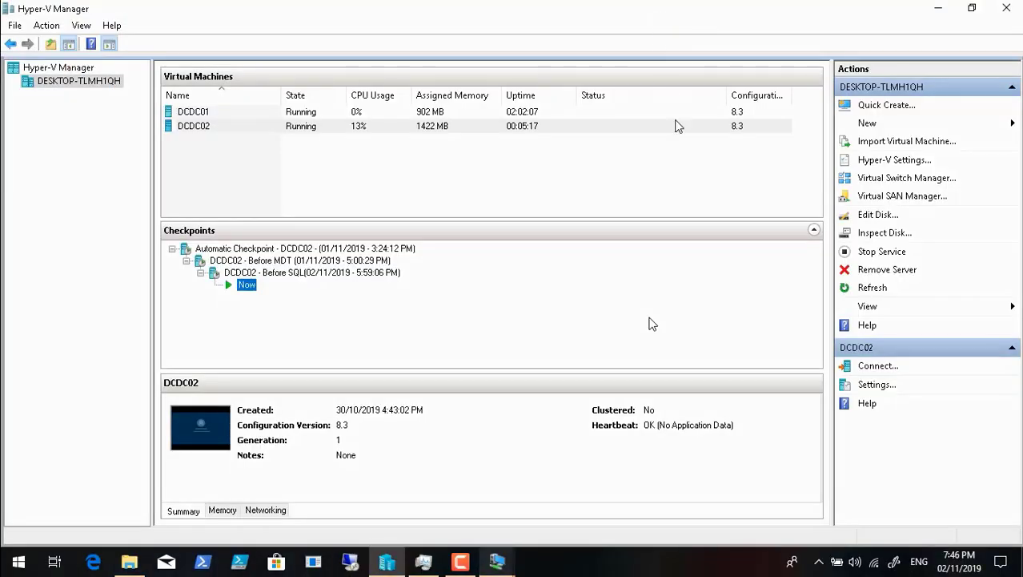
{"action": "left_click", "coordinate": [852, 198]}
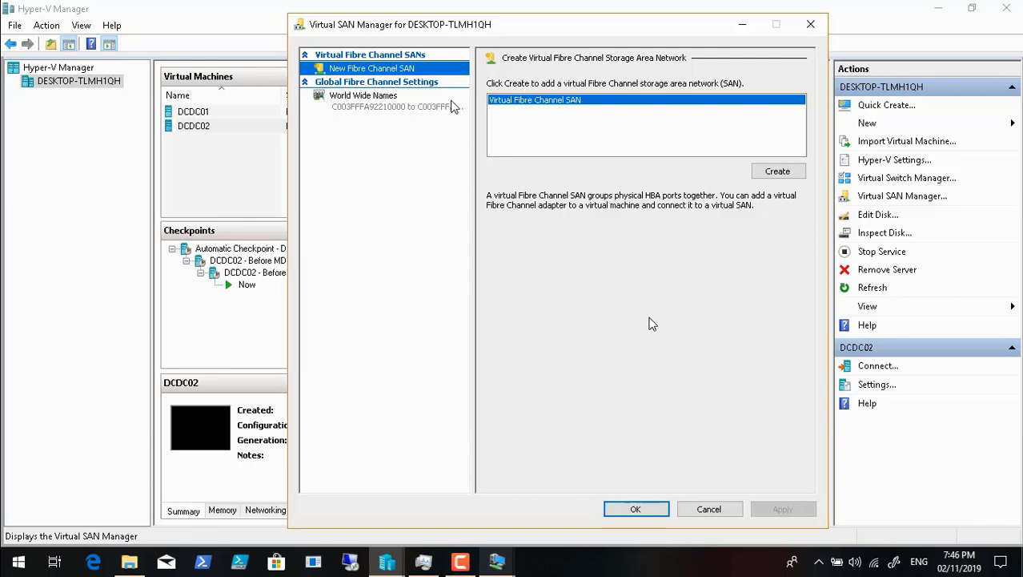
{"action": "left_click", "coordinate": [406, 83]}
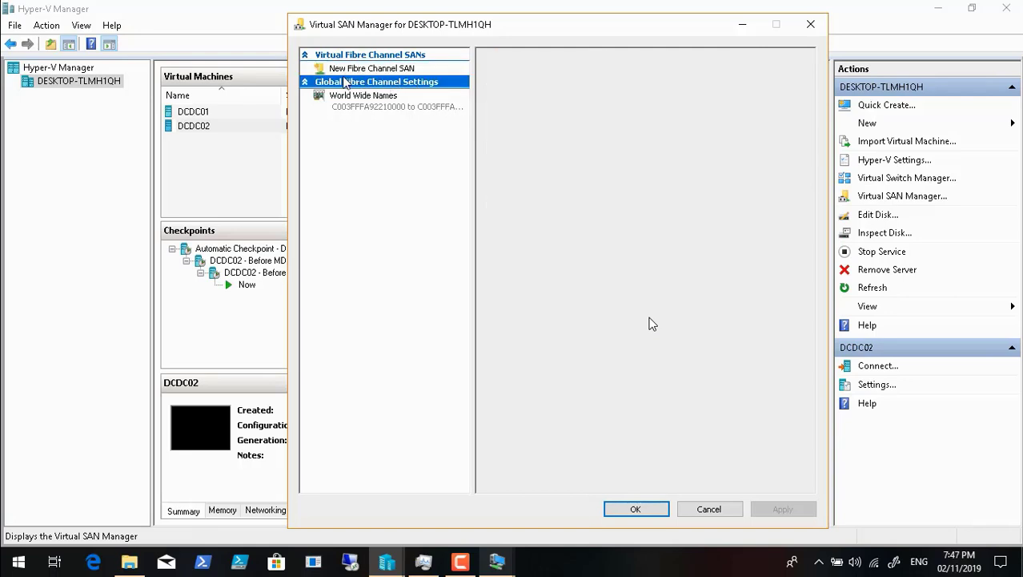
{"action": "left_click", "coordinate": [305, 83]}
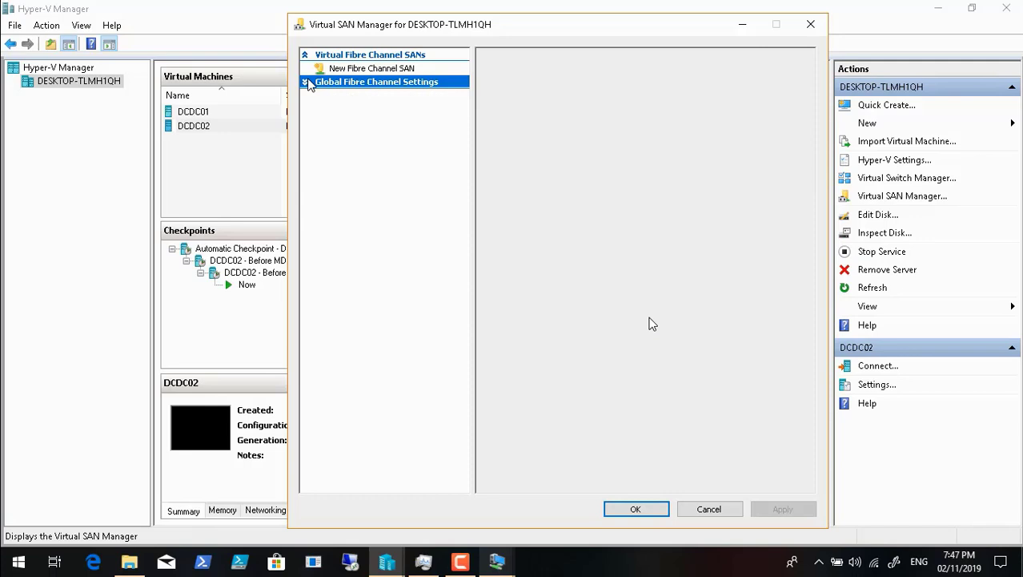
{"action": "left_click", "coordinate": [308, 83]}
{"action": "left_click", "coordinate": [351, 70]}
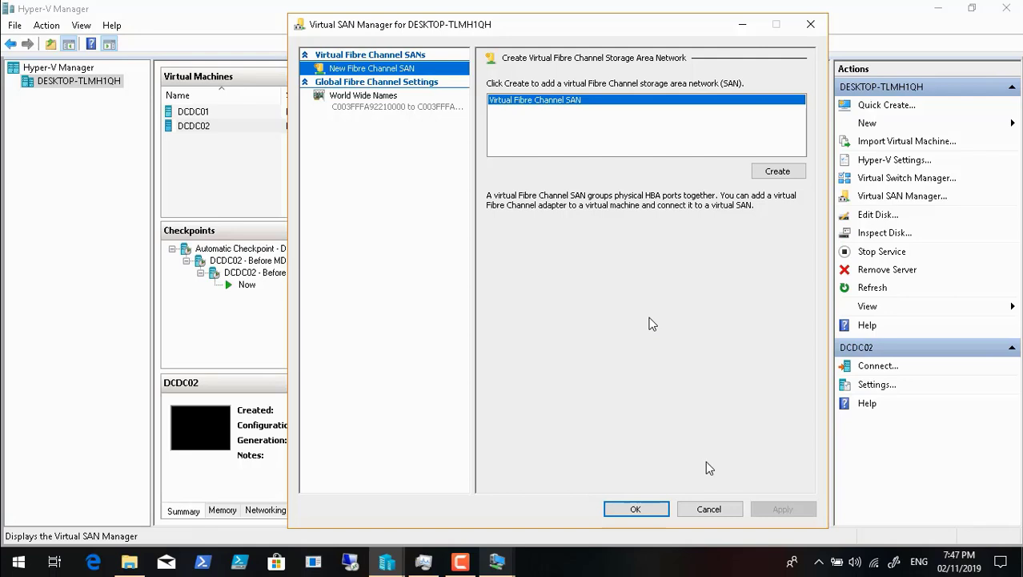
{"action": "left_click", "coordinate": [709, 508]}
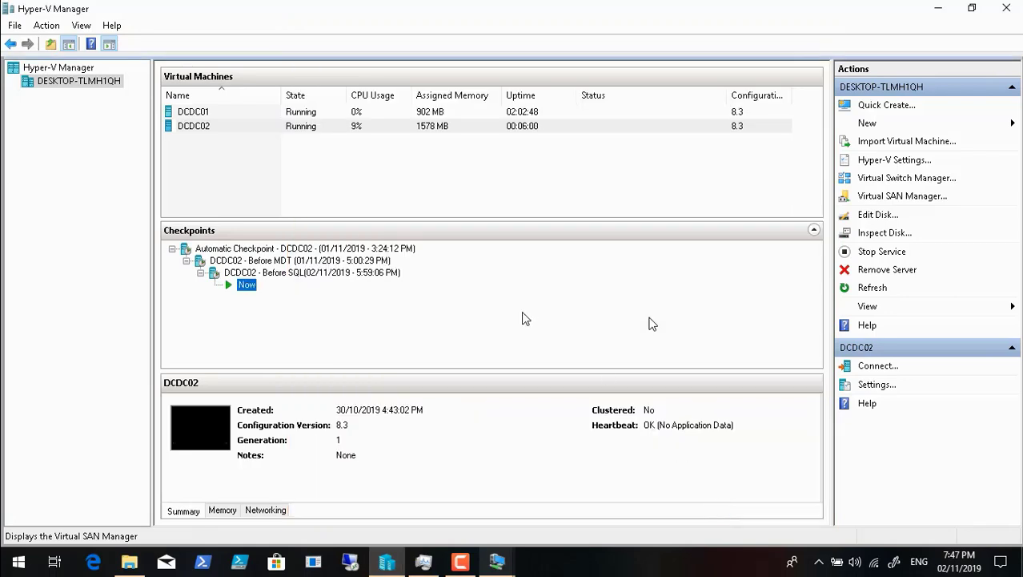
Step: Switch back to DCDC02 and locate Microsoft SQL Server Management Studio 17 among the installed programs
{"action": "left_click", "coordinate": [503, 563]}
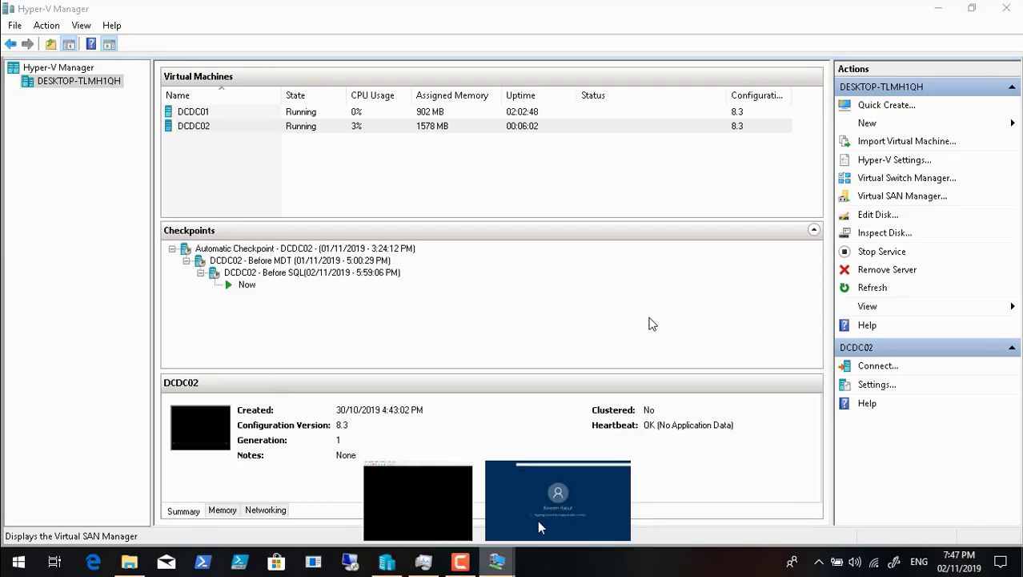
{"action": "left_click", "coordinate": [537, 520]}
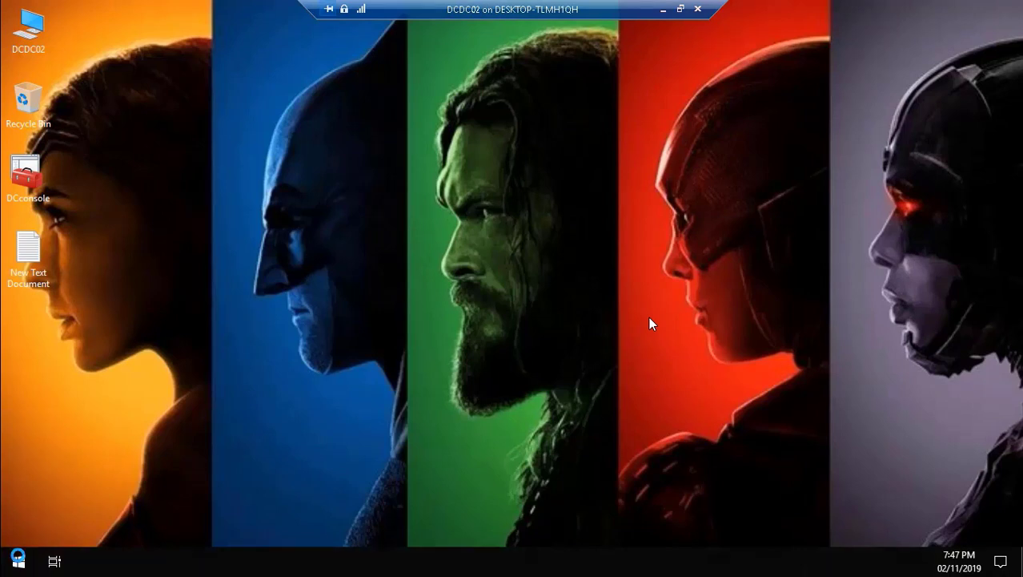
{"action": "left_click", "coordinate": [896, 526]}
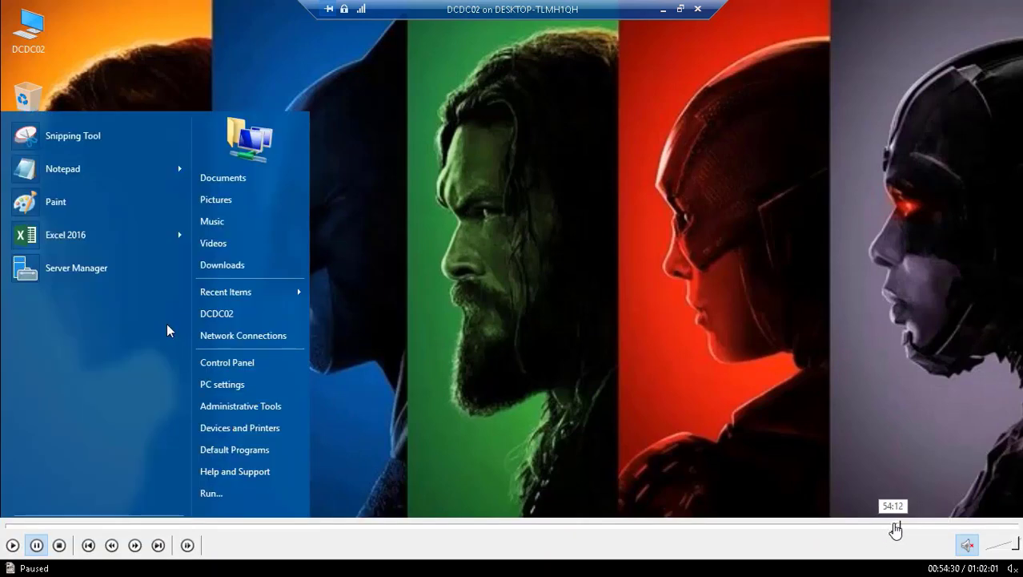
{"action": "left_click", "coordinate": [902, 525]}
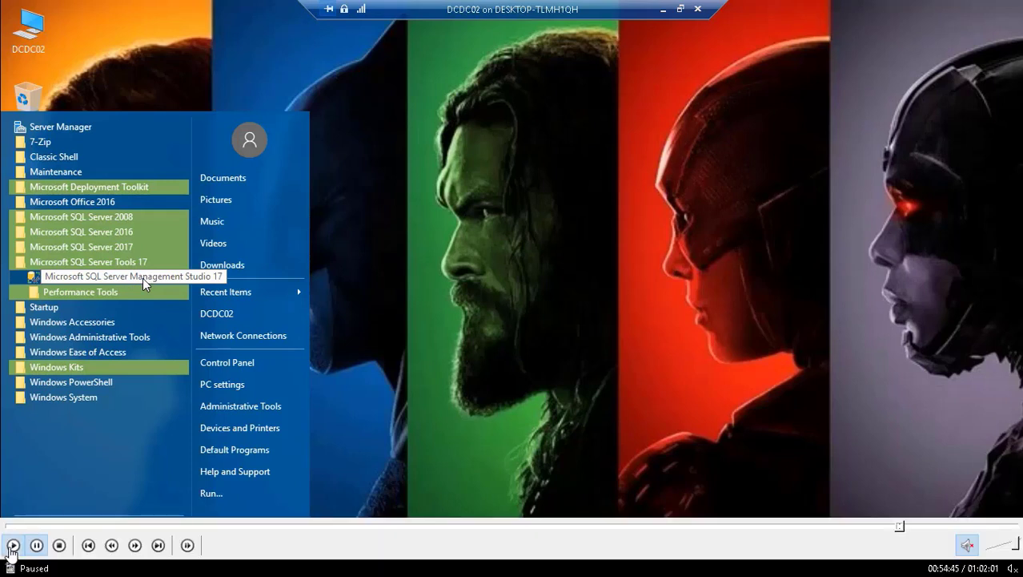
{"action": "left_click", "coordinate": [13, 545]}
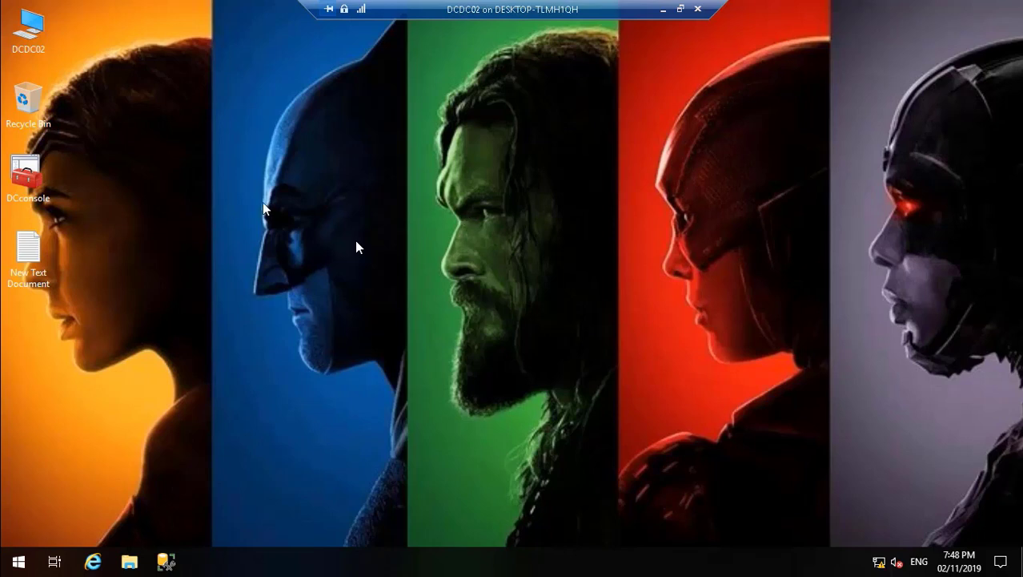
Step: Copy the stored password from the New Text Document on the desktop and close the file
{"action": "double_click", "coordinate": [30, 251]}
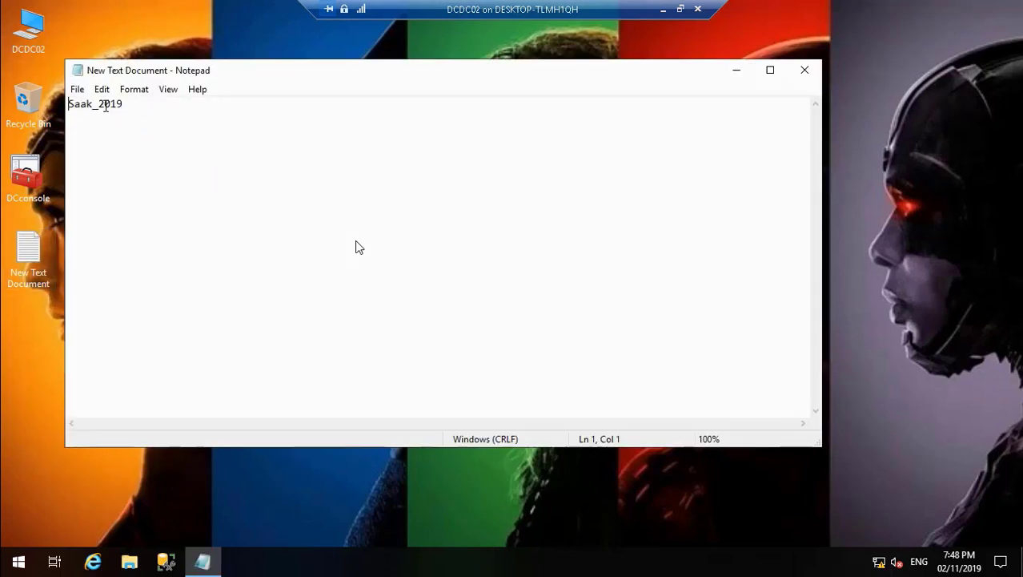
{"action": "left_click", "coordinate": [98, 104]}
{"action": "double_click", "coordinate": [97, 102]}
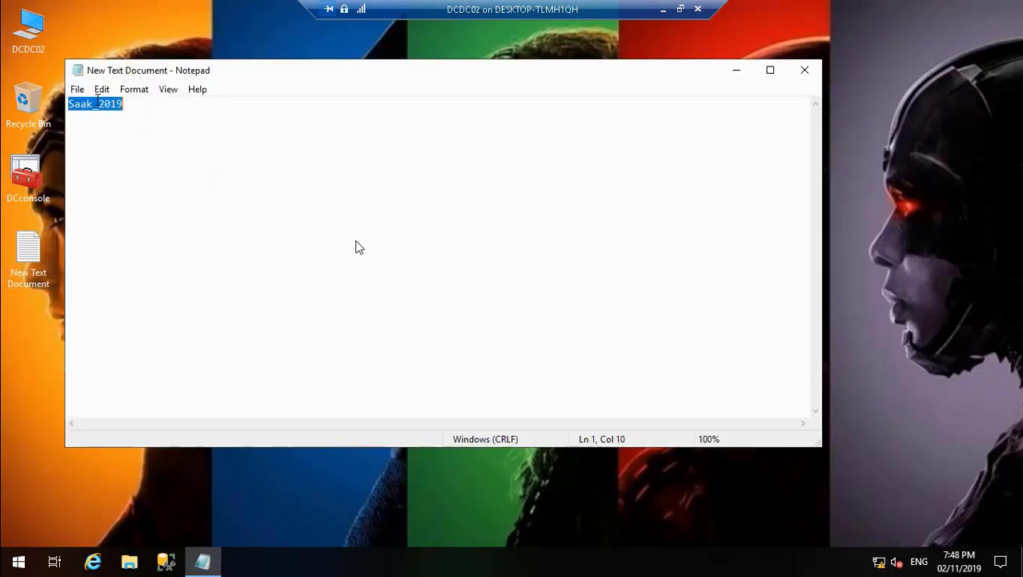
{"action": "left_click", "coordinate": [101, 89]}
{"action": "left_click", "coordinate": [136, 147]}
{"action": "left_click", "coordinate": [805, 70]}
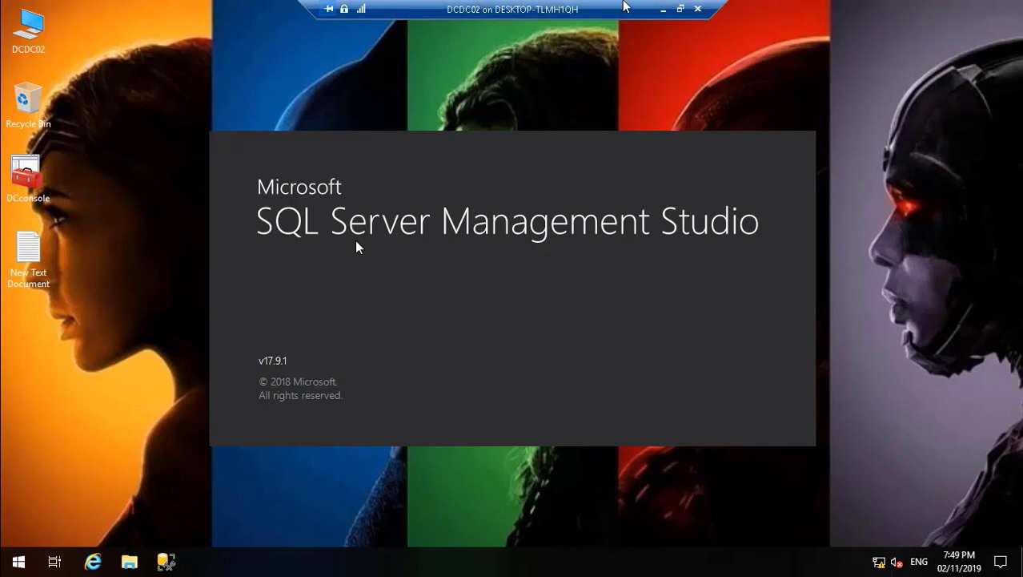
{"action": "left_click", "coordinate": [661, 9]}
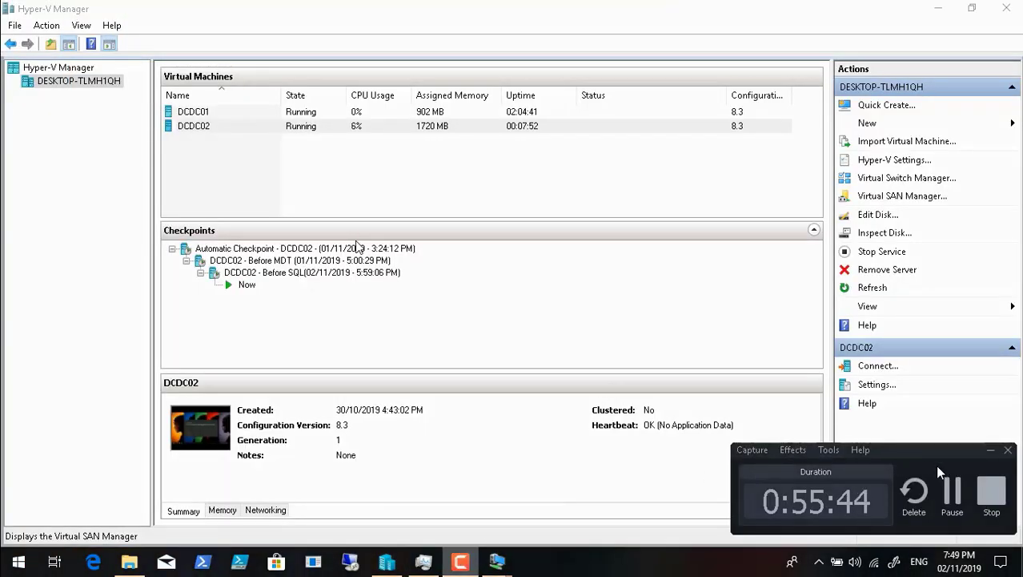
{"action": "left_click", "coordinate": [958, 497]}
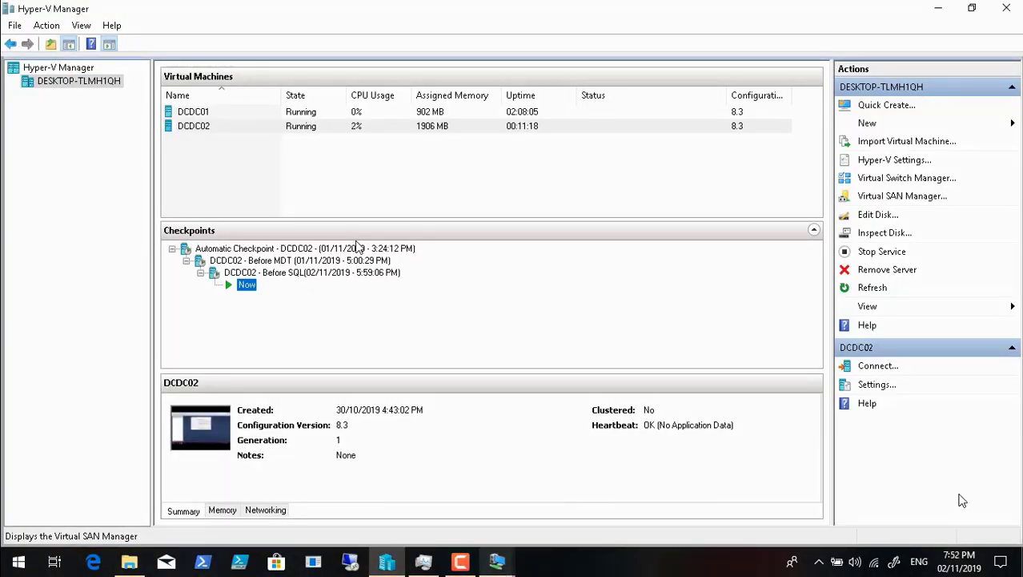
{"action": "left_click", "coordinate": [497, 563]}
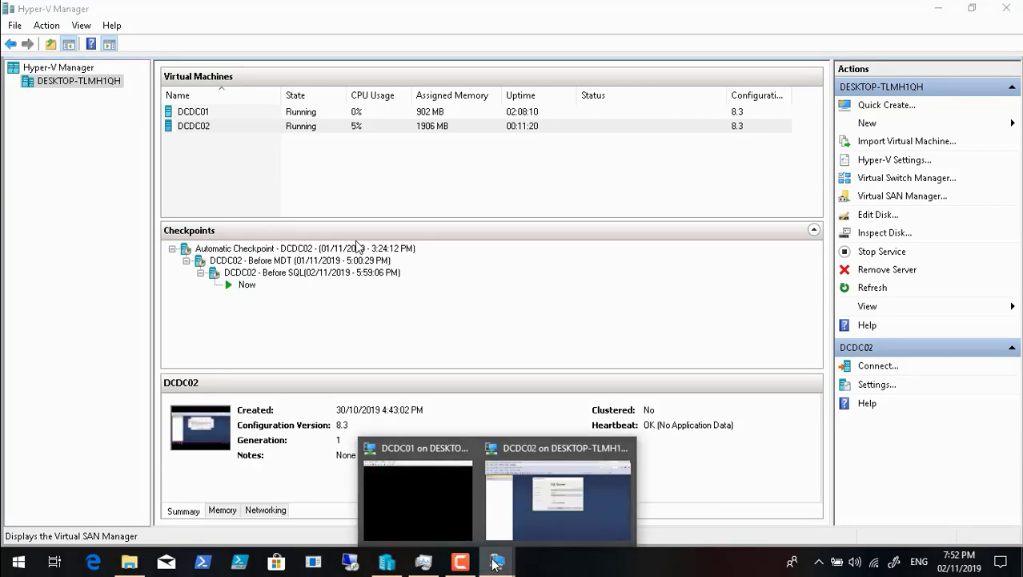
{"action": "left_click", "coordinate": [557, 496]}
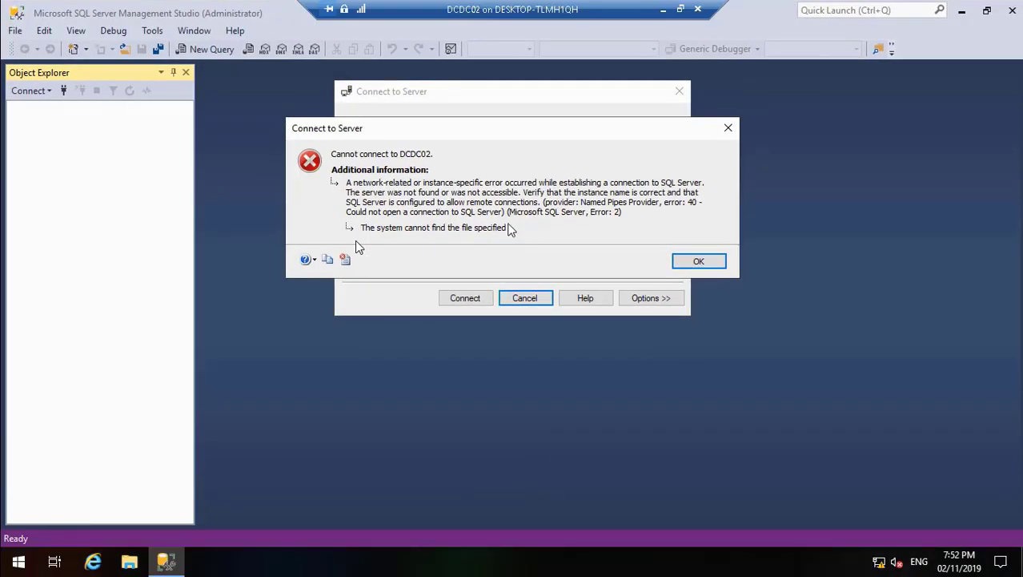
Step: Dismiss the SQL Server connection error and bring up the local Services list in DCconsole
{"action": "left_click", "coordinate": [696, 263]}
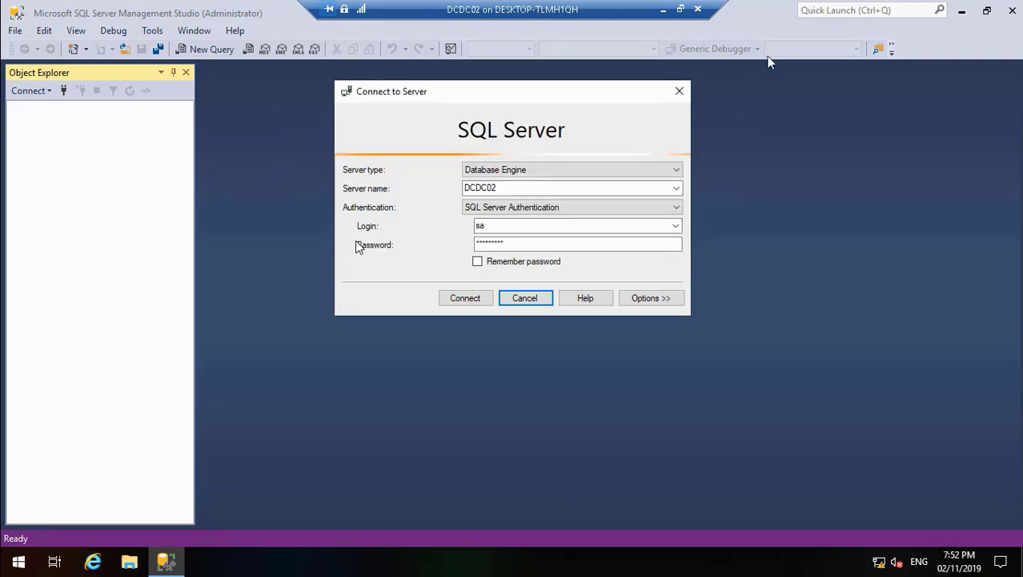
{"action": "left_click", "coordinate": [962, 10]}
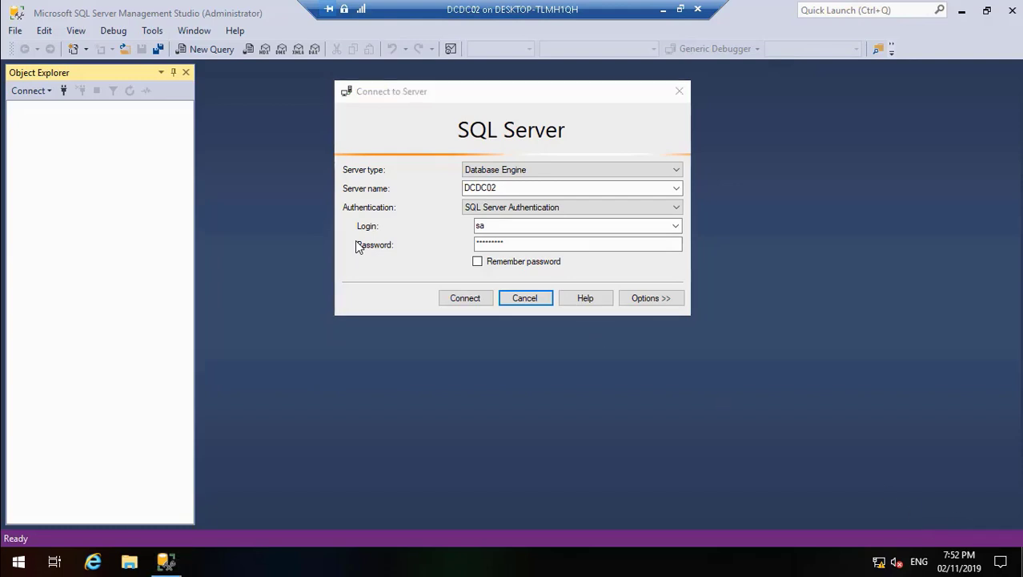
{"action": "key", "text": "super+d"}
{"action": "key", "text": "super+d"}
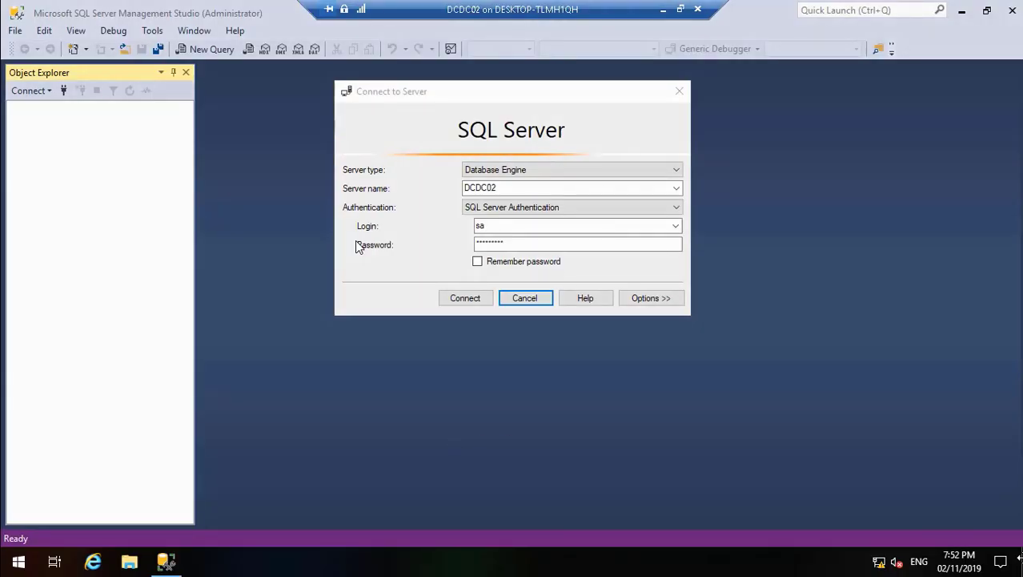
{"action": "key", "text": "super+d"}
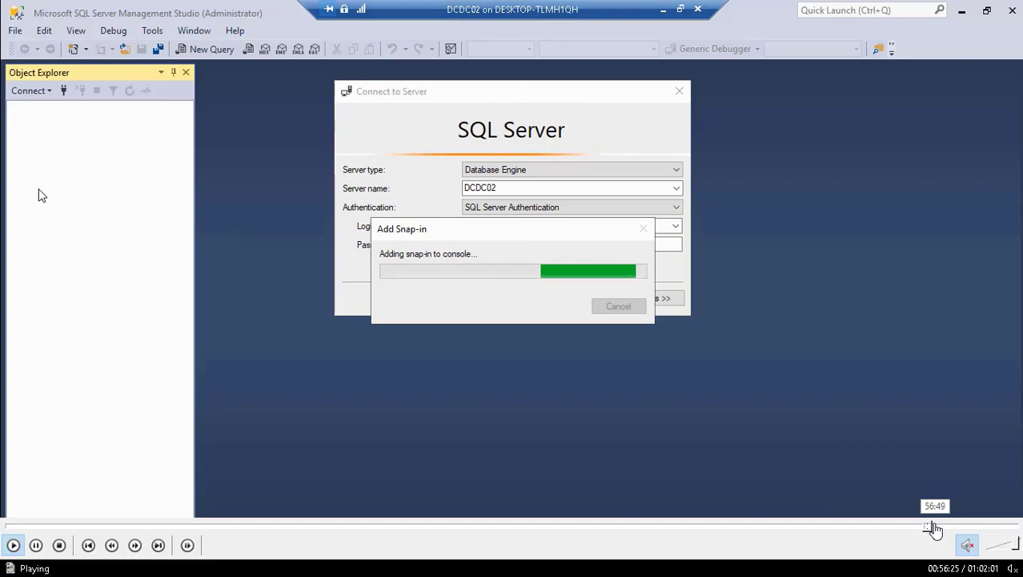
{"action": "left_click", "coordinate": [936, 526]}
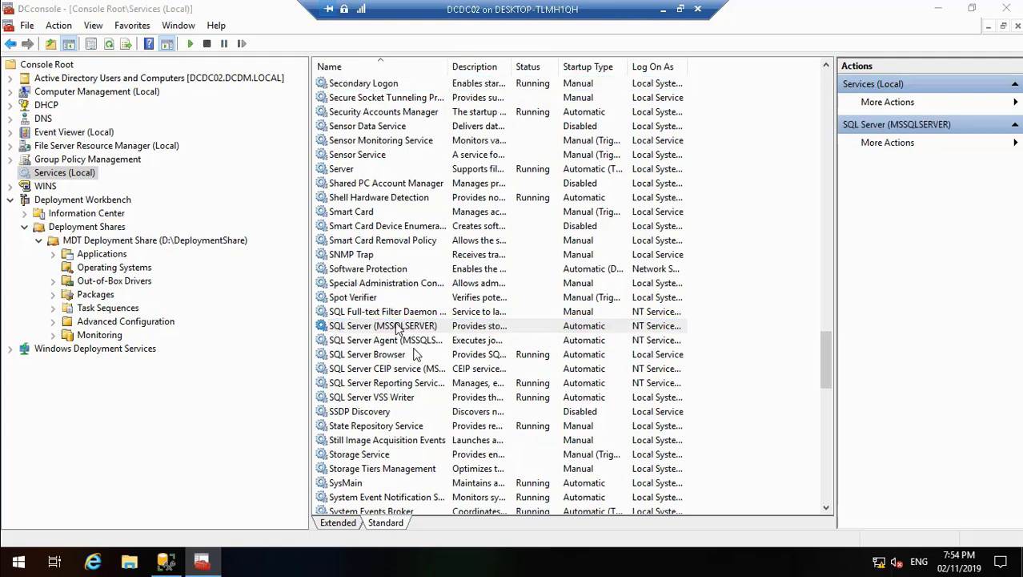
Step: Start the SQL Server (MSSQLSERVER) service from its properties and close them
{"action": "double_click", "coordinate": [398, 327]}
{"action": "left_click", "coordinate": [408, 335]}
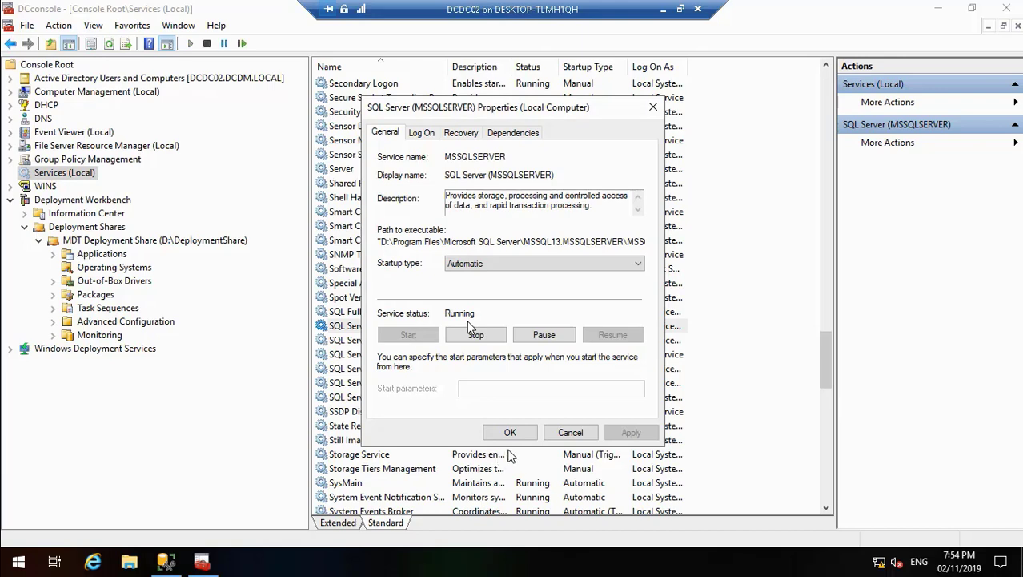
{"action": "left_click", "coordinate": [510, 433]}
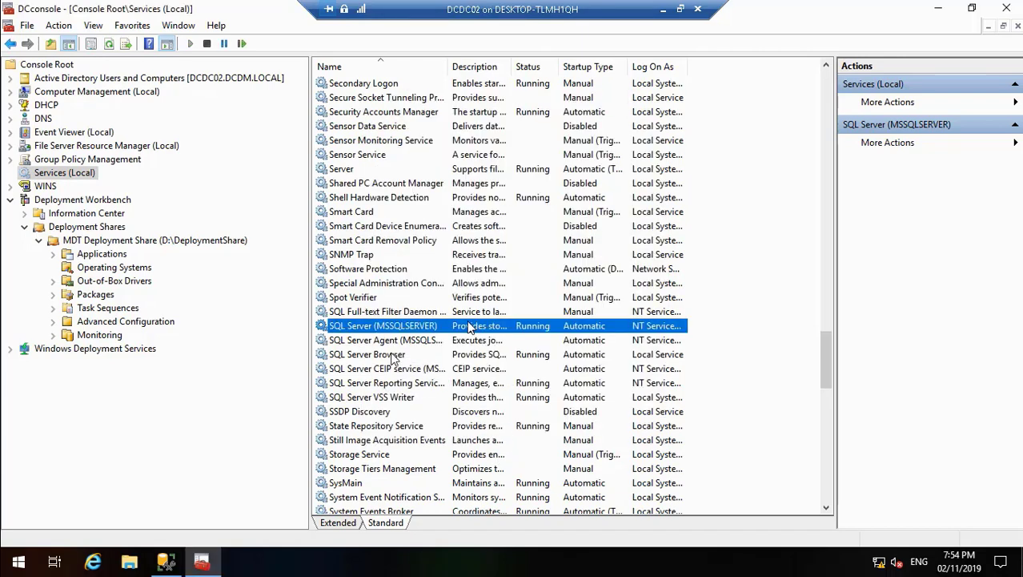
Step: Start the SQL Server Agent (MSSQLSERVER) service from its properties and close them
{"action": "left_click", "coordinate": [390, 344]}
{"action": "double_click", "coordinate": [390, 344]}
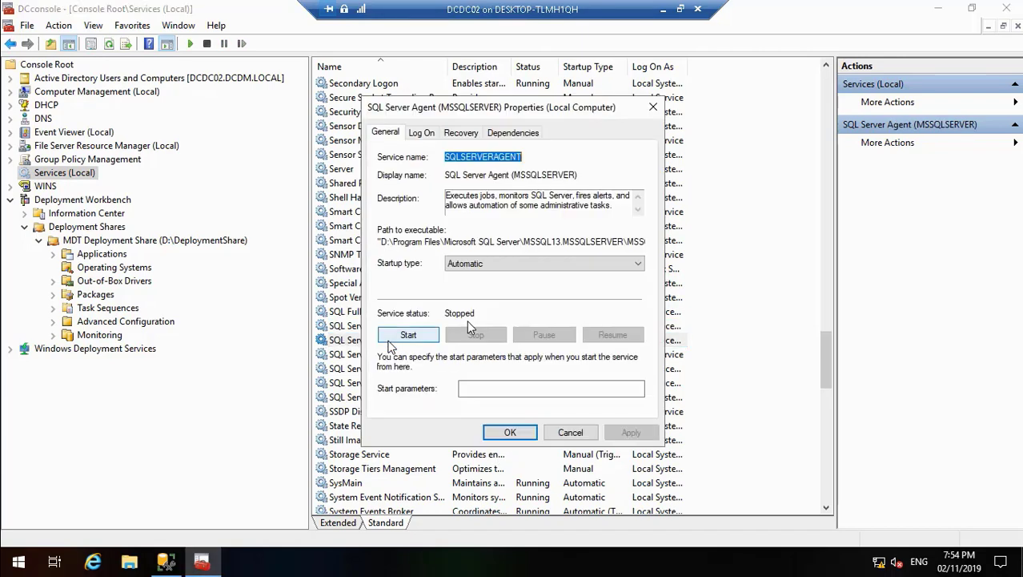
{"action": "left_click", "coordinate": [406, 337]}
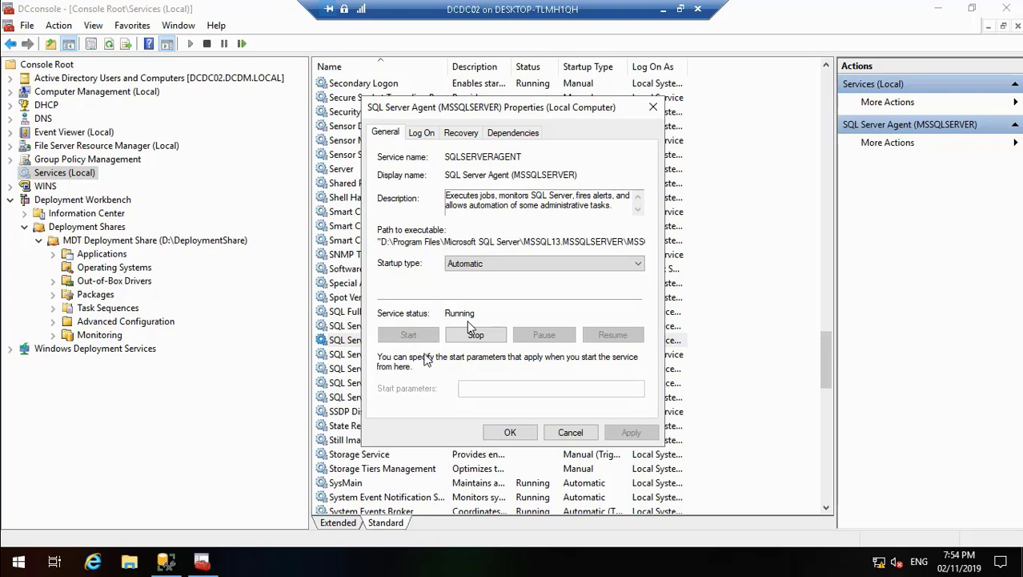
{"action": "left_click", "coordinate": [510, 432]}
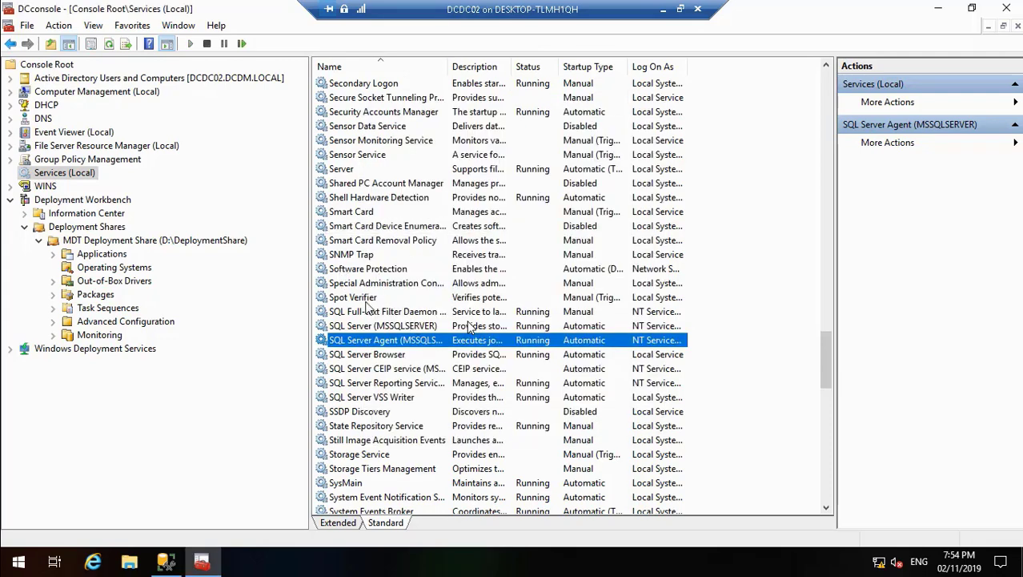
Step: Switch to SQL Server Management Studio, connect to the DCDC02 database engine to view its system databases, and close the program
{"action": "left_click", "coordinate": [166, 562]}
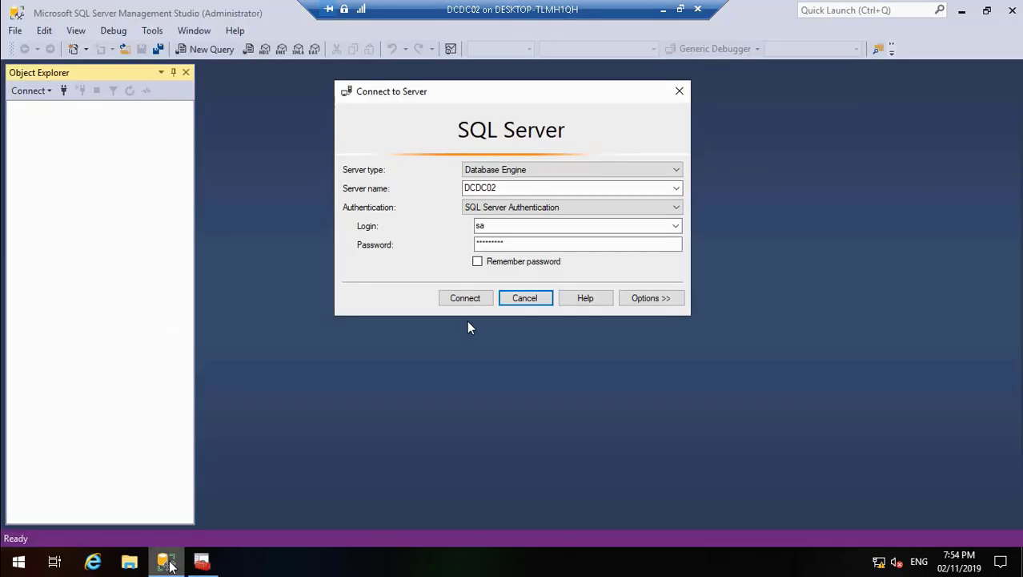
{"action": "left_click", "coordinate": [470, 299]}
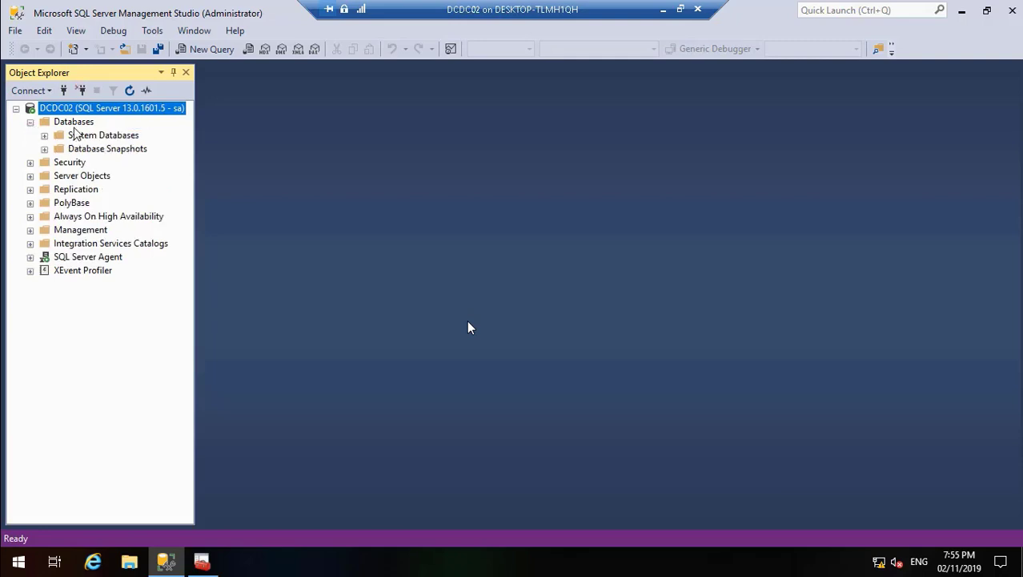
{"action": "left_click", "coordinate": [73, 126]}
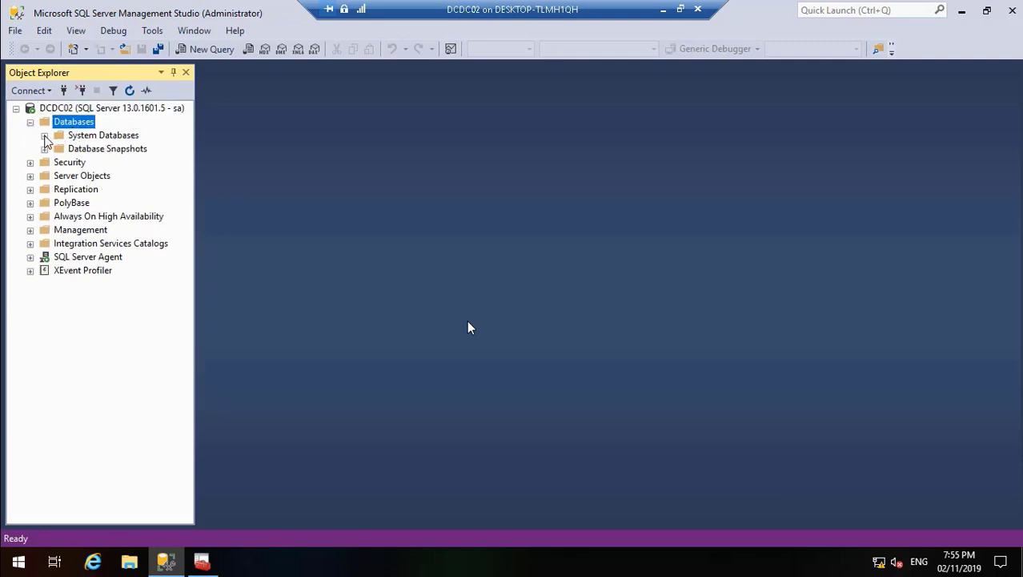
{"action": "left_click", "coordinate": [45, 137]}
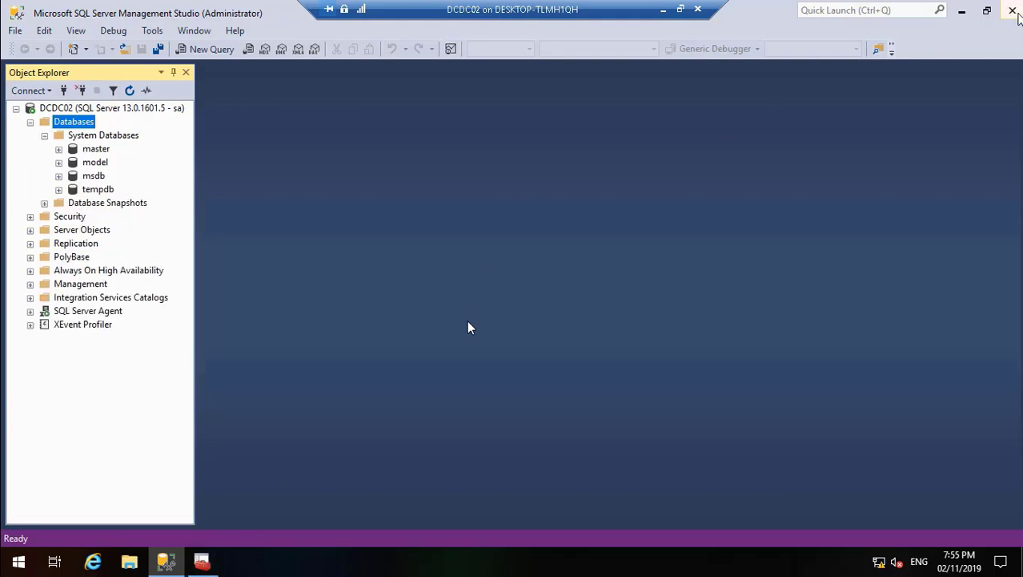
{"action": "left_click", "coordinate": [1013, 10]}
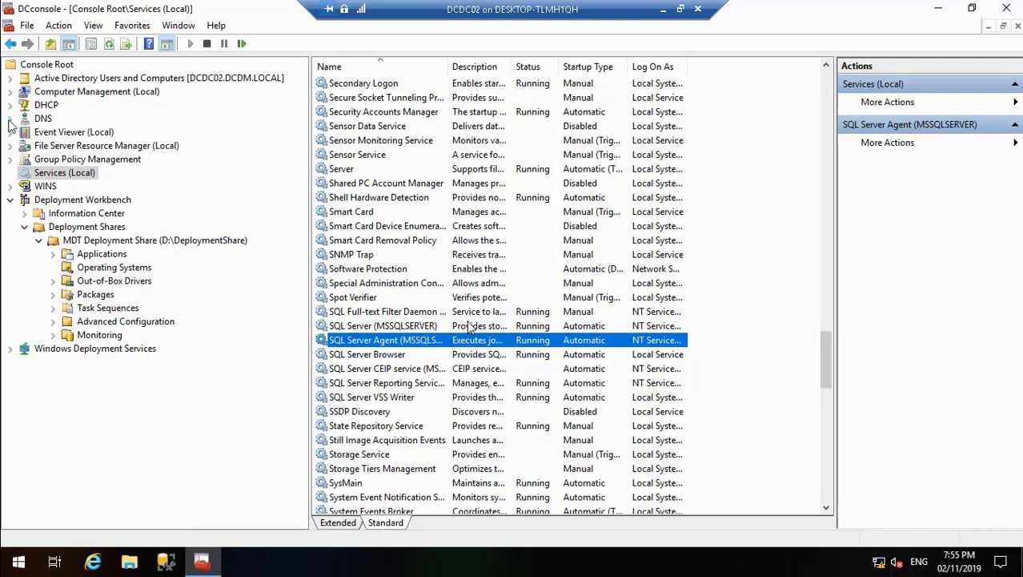
Step: Add the SQL Server Configuration Manager snap-in to DCconsole
{"action": "left_click", "coordinate": [27, 26]}
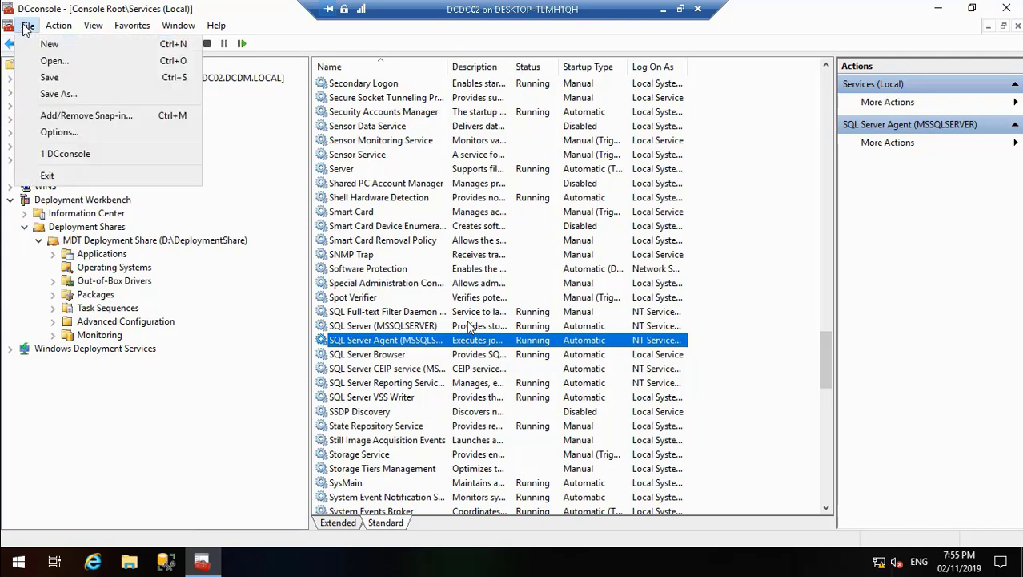
{"action": "left_click", "coordinate": [93, 114]}
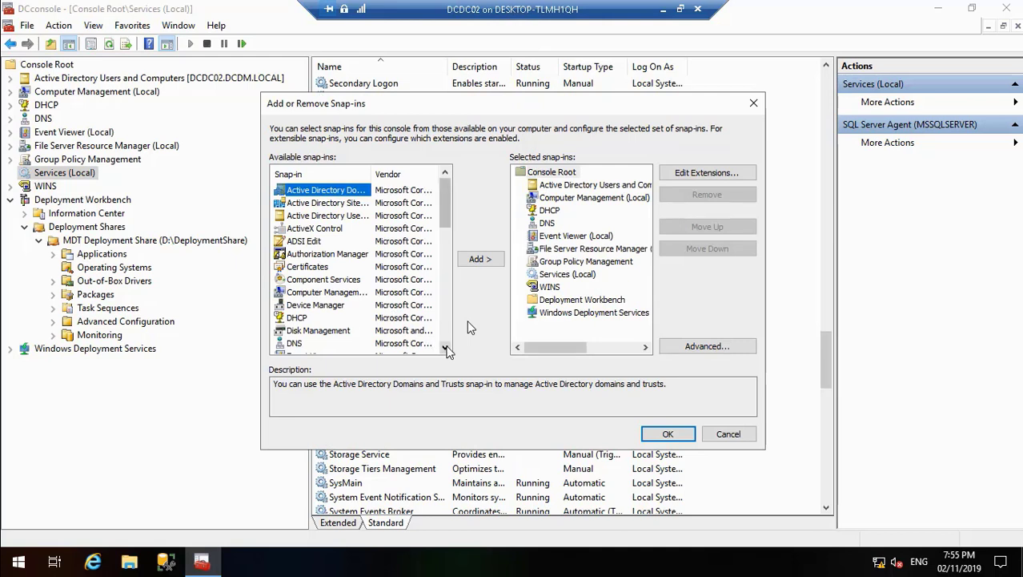
{"action": "left_click", "coordinate": [446, 347]}
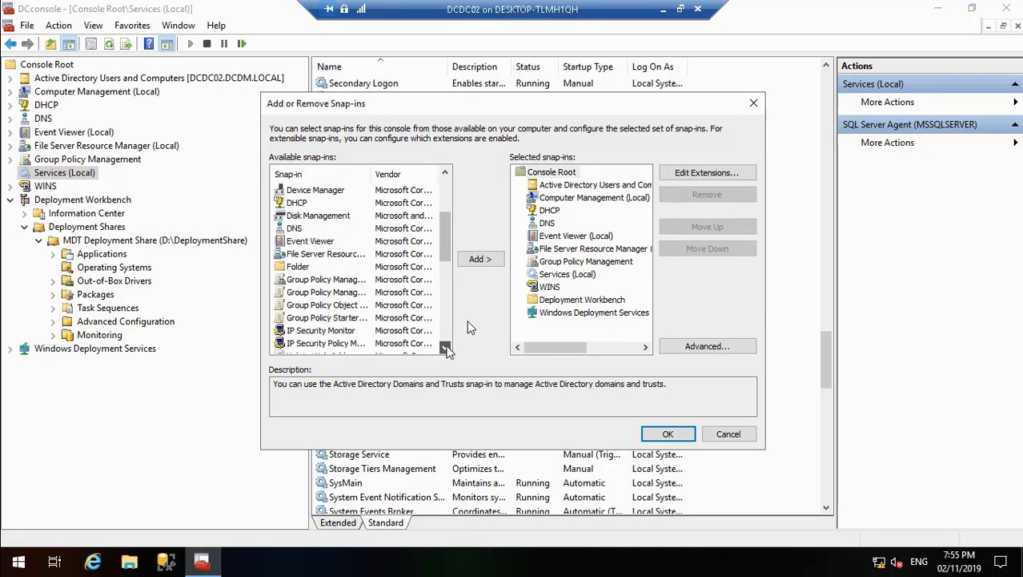
{"action": "left_click_drag", "start_coordinate": [446, 347], "coordinate": [446, 347]}
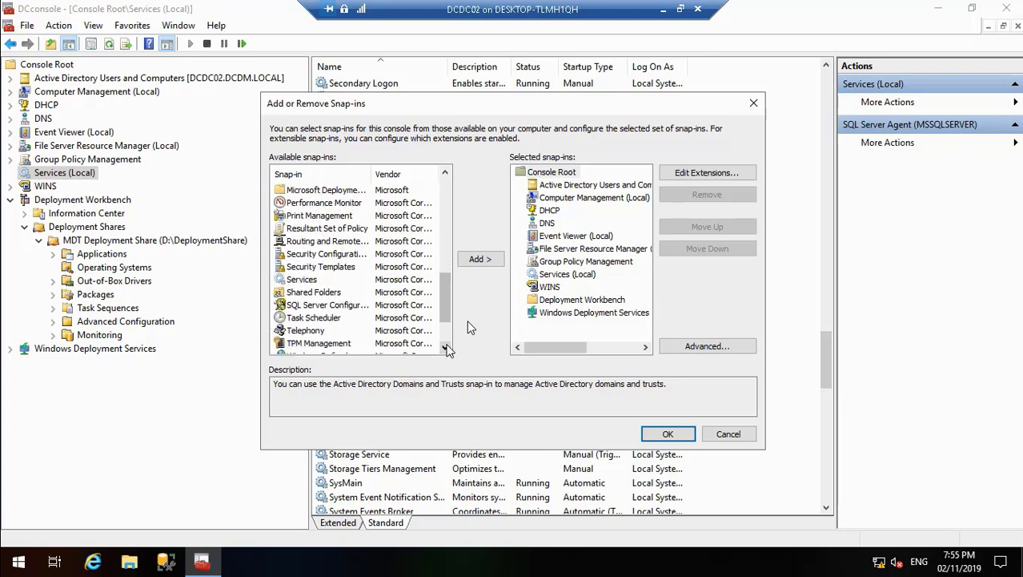
{"action": "left_click", "coordinate": [349, 306]}
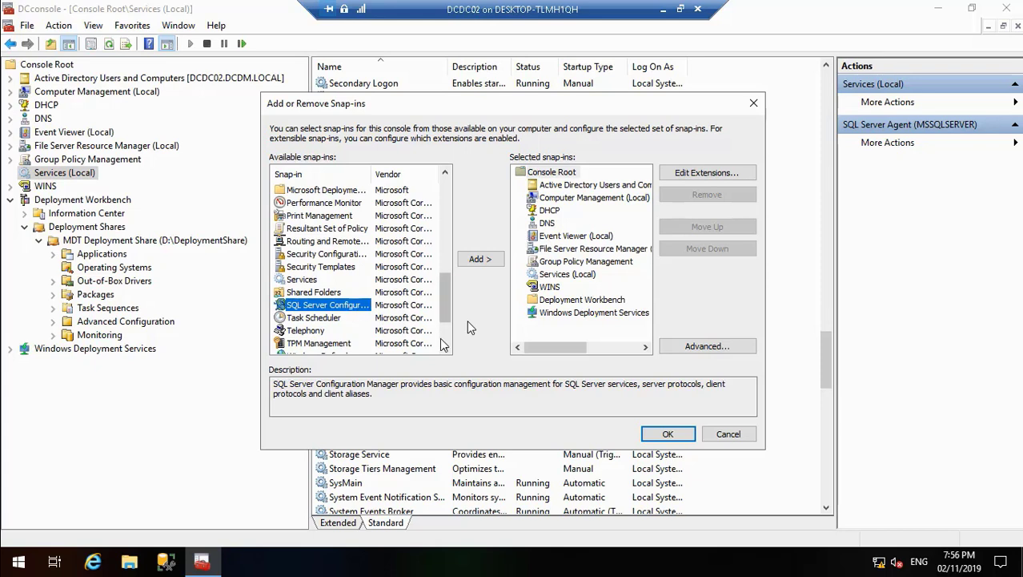
{"action": "left_click_drag", "start_coordinate": [446, 348], "coordinate": [446, 349]}
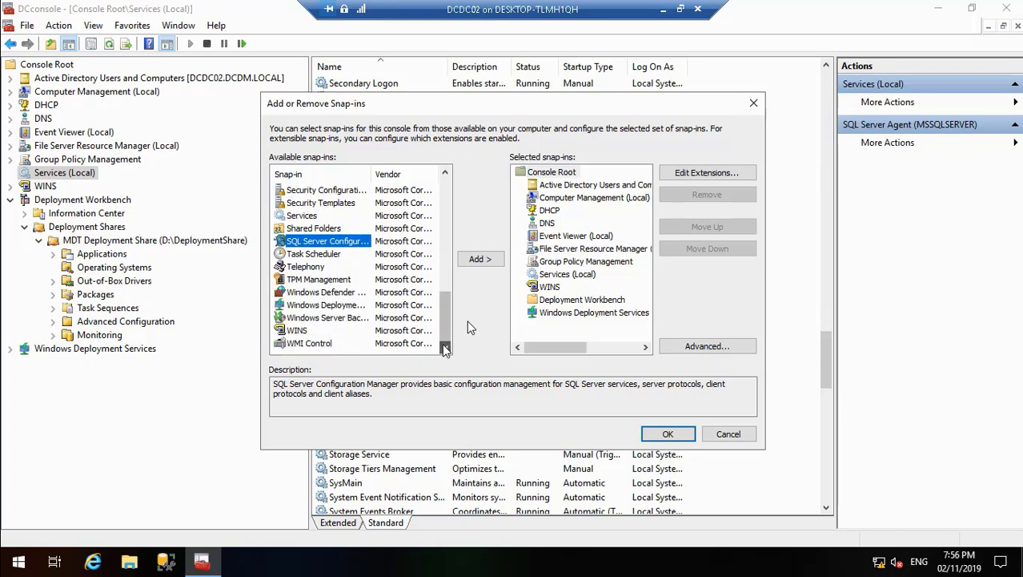
{"action": "left_click", "coordinate": [485, 261]}
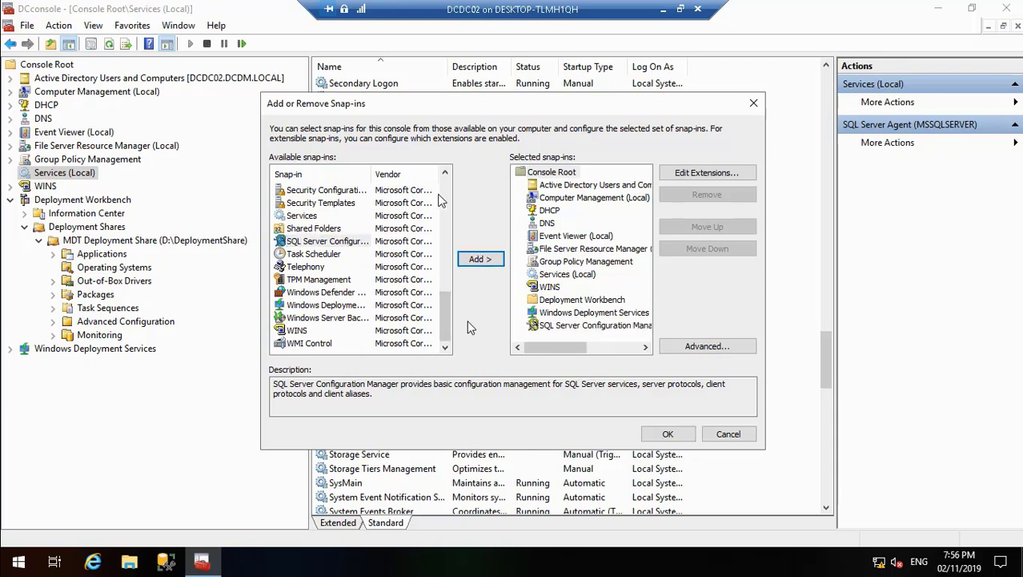
{"action": "left_click_drag", "start_coordinate": [446, 177], "coordinate": [445, 175]}
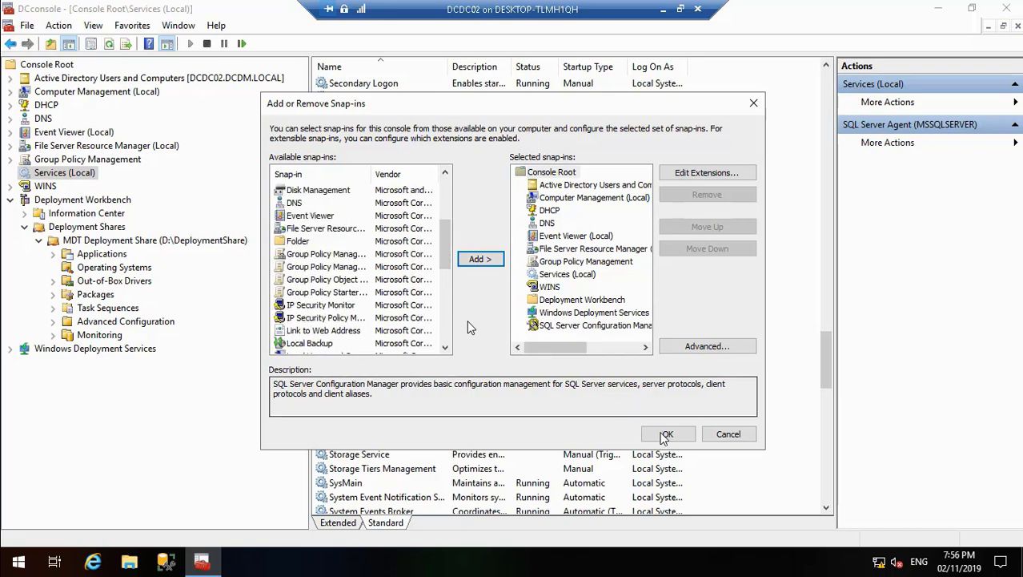
{"action": "left_click", "coordinate": [665, 434]}
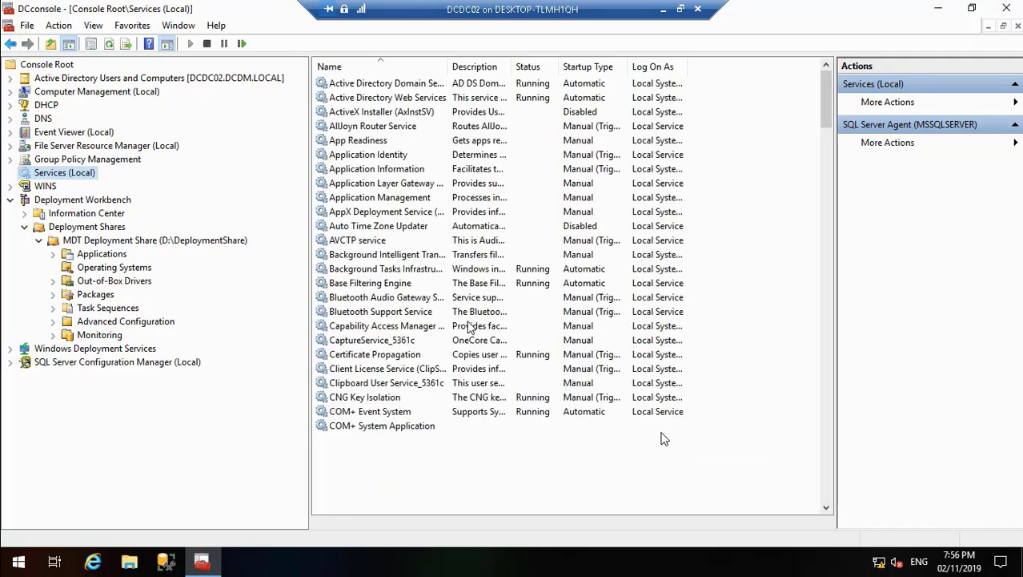
Step: Examine the SQL Server Services and both network configuration nodes under SQL Server Configuration Manager
{"action": "left_click", "coordinate": [10, 362]}
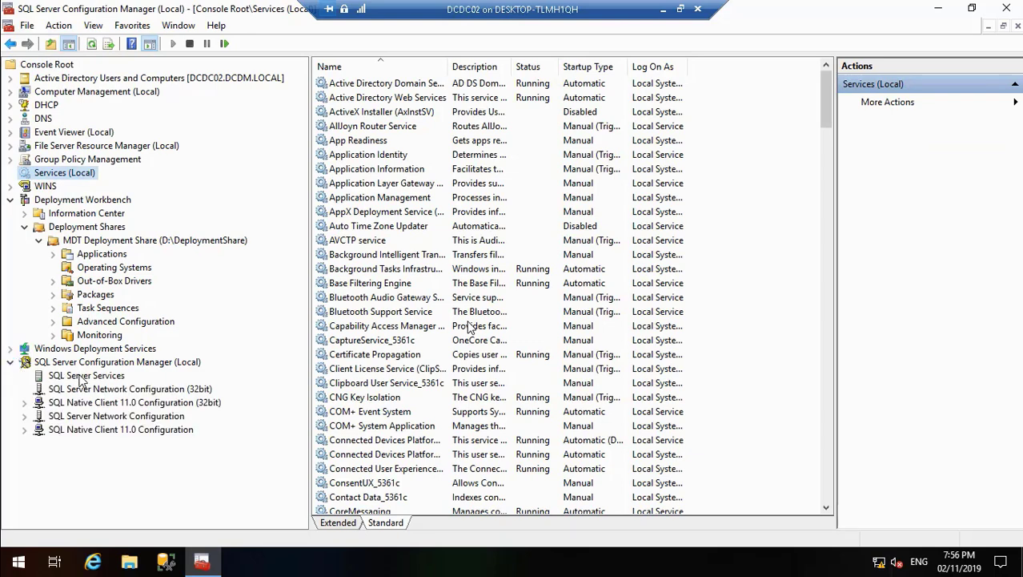
{"action": "left_click", "coordinate": [79, 377]}
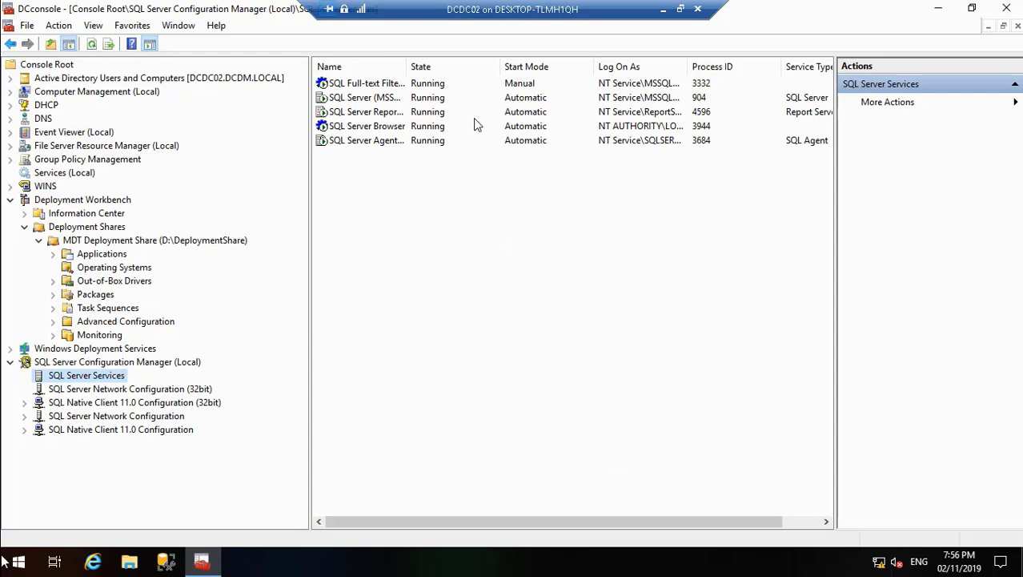
{"action": "left_click", "coordinate": [128, 390]}
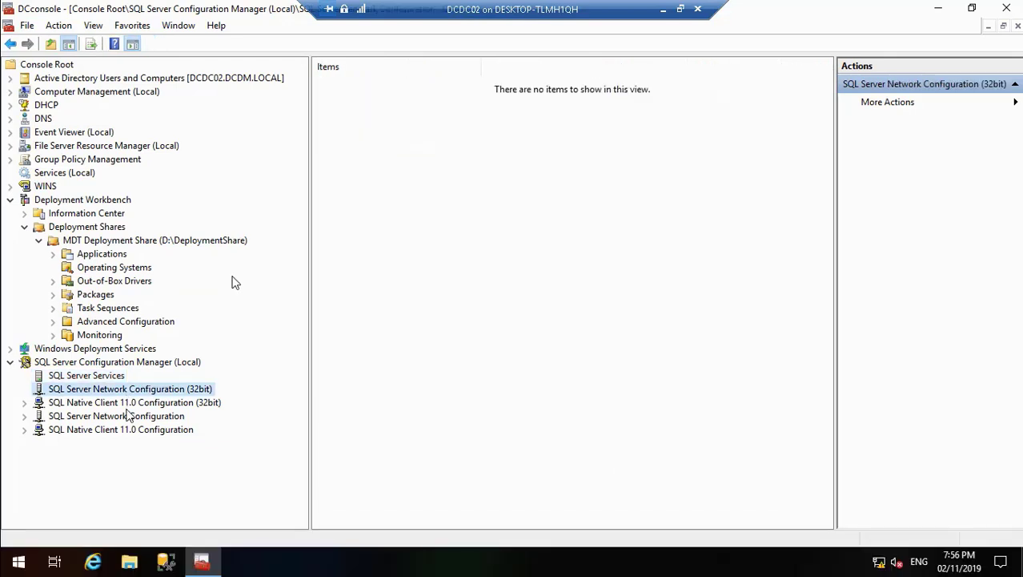
{"action": "key", "text": "Down"}
{"action": "left_click", "coordinate": [85, 419]}
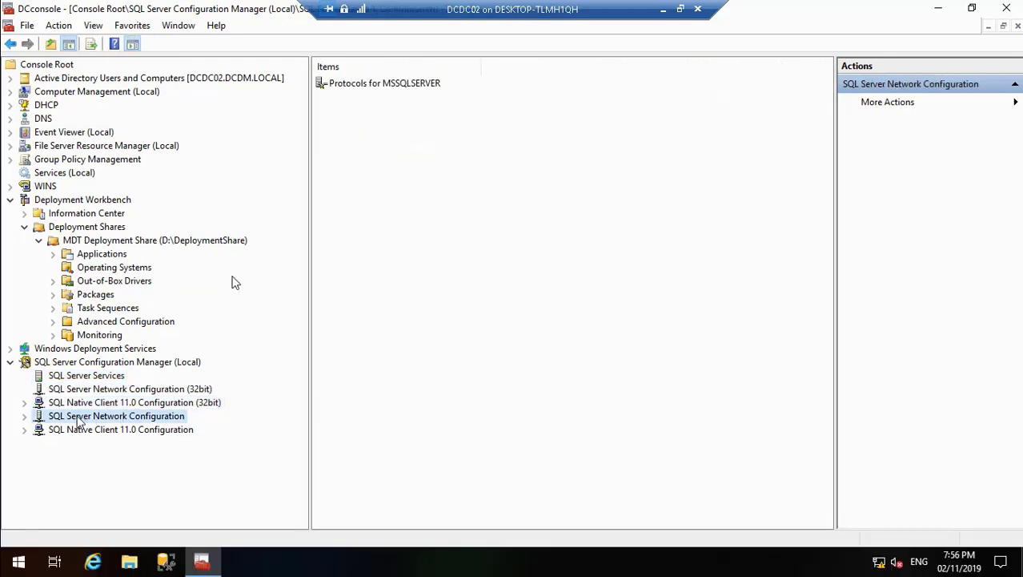
{"action": "left_click", "coordinate": [78, 390]}
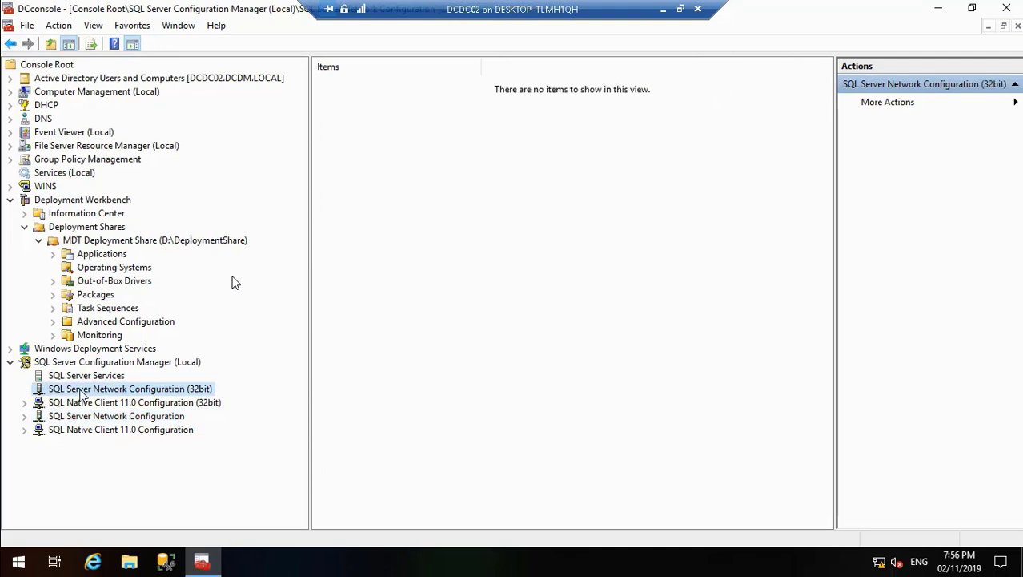
{"action": "left_click", "coordinate": [99, 377]}
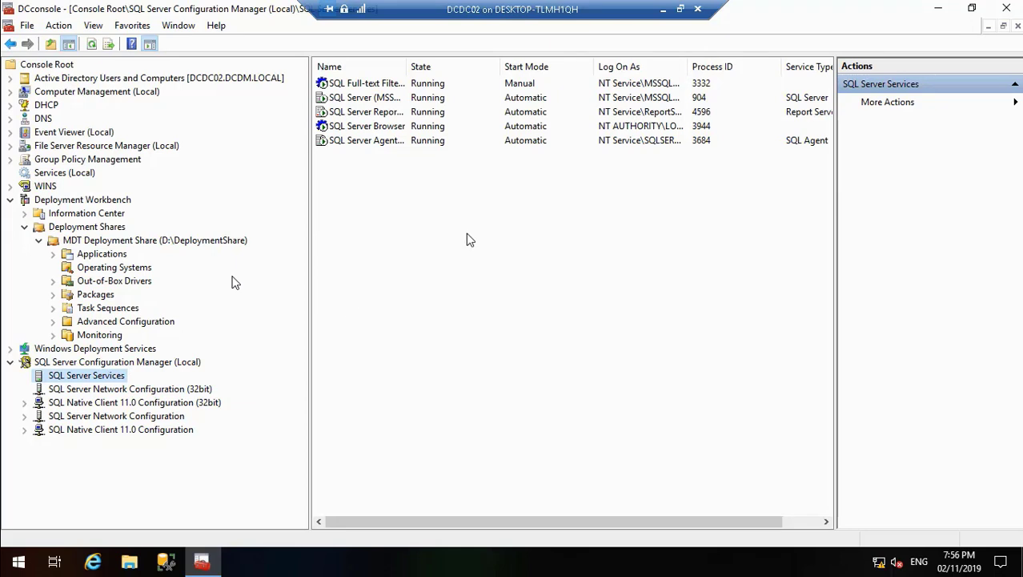
{"action": "left_click", "coordinate": [109, 392]}
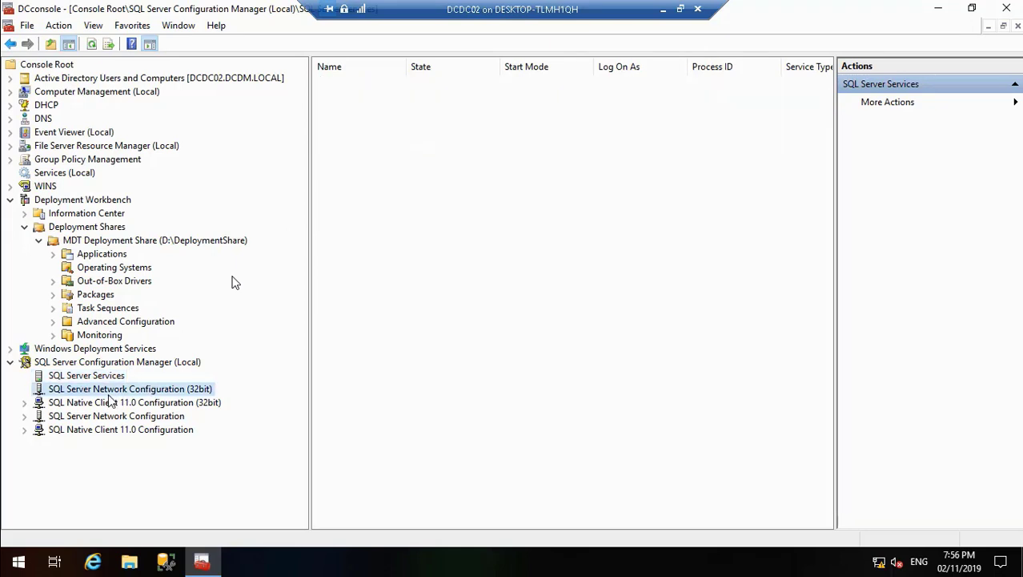
Step: Review the protocols for MSSQLSERVER and the client protocols of both SQL Native Client 11.0 configurations, then collapse those nodes
{"action": "left_click", "coordinate": [24, 402]}
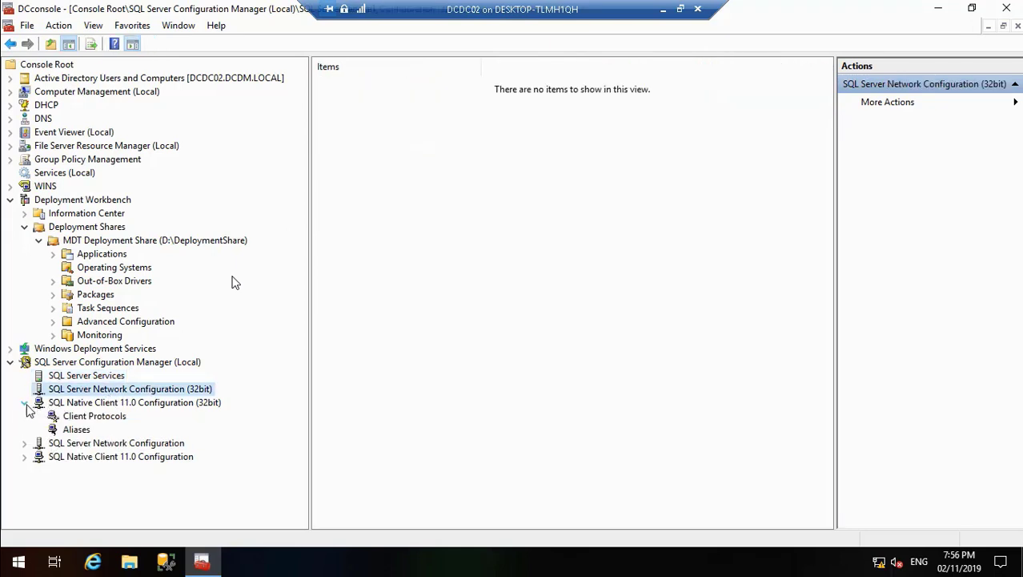
{"action": "left_click", "coordinate": [86, 417]}
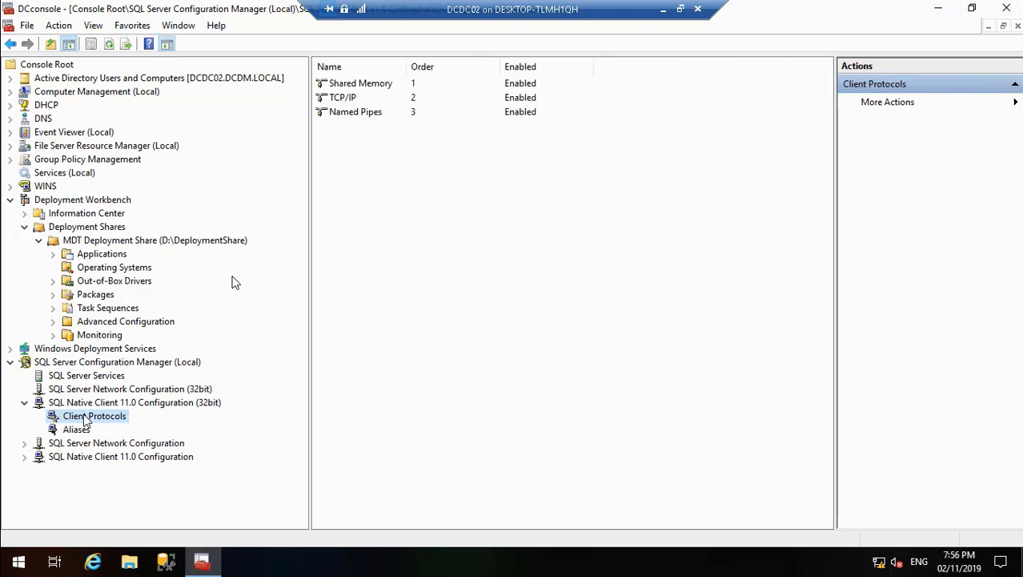
{"action": "left_click", "coordinate": [24, 446]}
{"action": "left_click", "coordinate": [110, 457]}
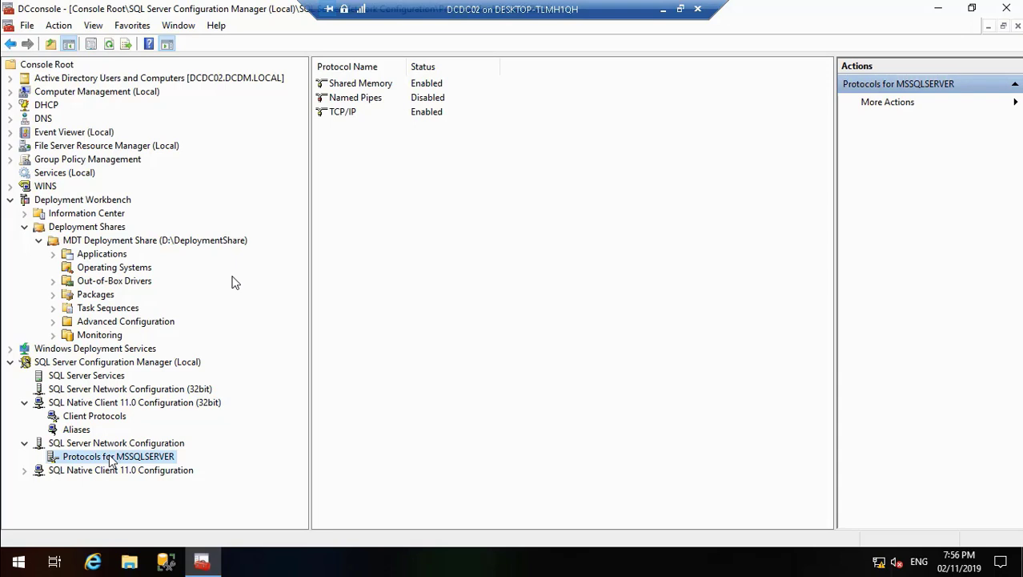
{"action": "left_click", "coordinate": [26, 472]}
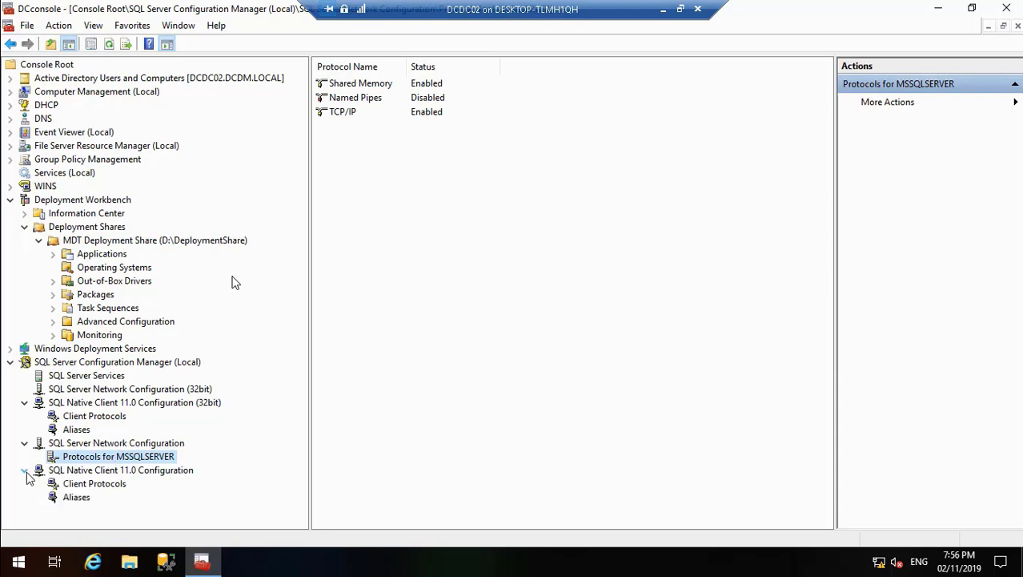
{"action": "left_click", "coordinate": [118, 484]}
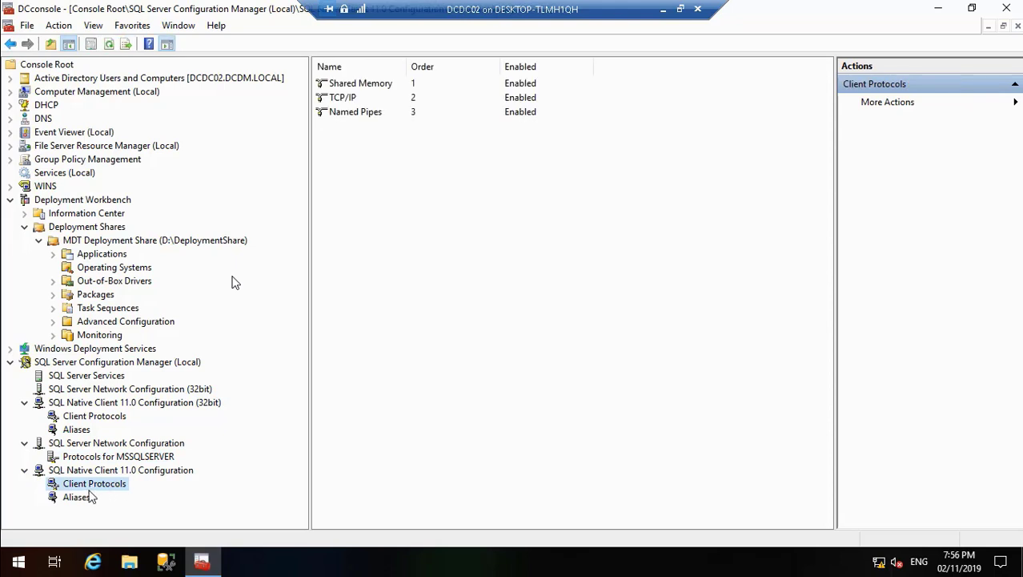
{"action": "left_click", "coordinate": [24, 402]}
{"action": "left_click", "coordinate": [24, 416]}
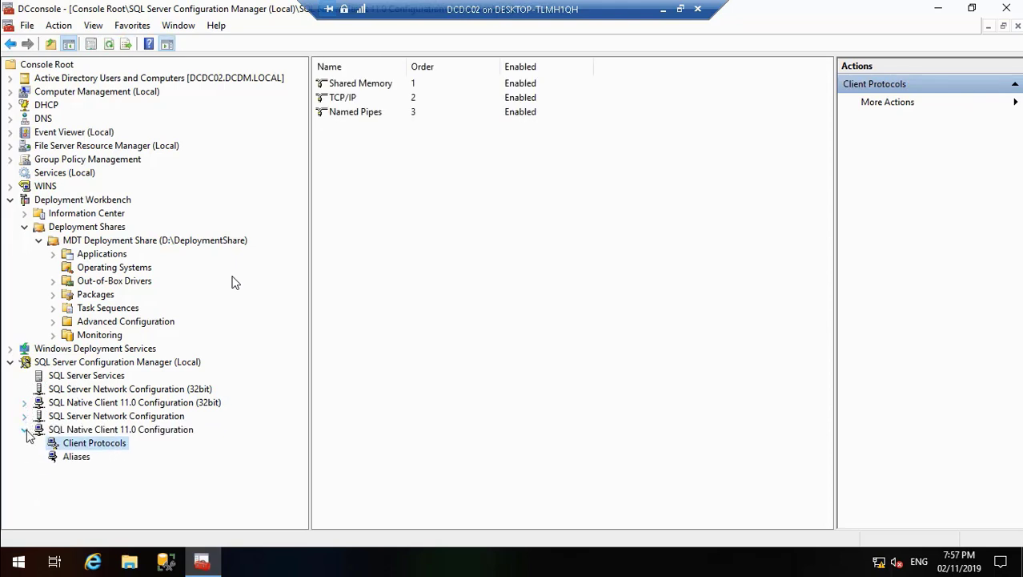
{"action": "left_click", "coordinate": [24, 430]}
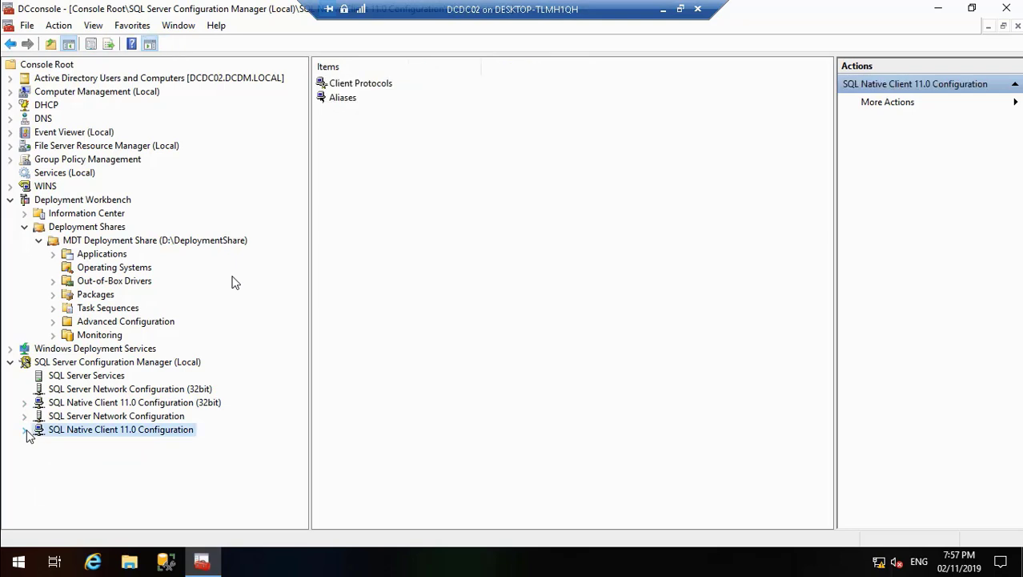
Step: Open DCconsole's snap-in selection and look through the full list of available snap-ins, checking the Authorization Manager description
{"action": "left_click", "coordinate": [27, 25]}
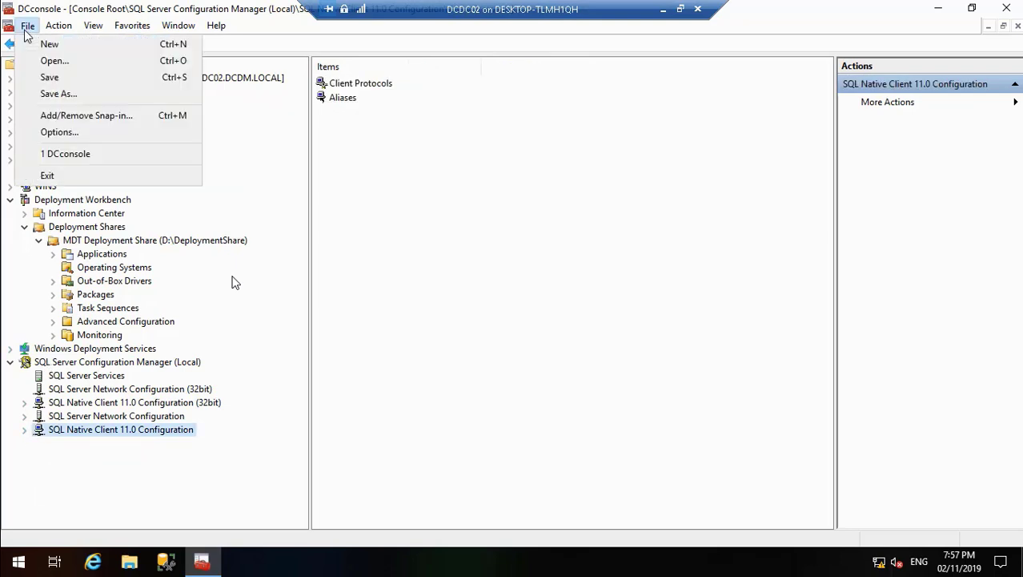
{"action": "left_click", "coordinate": [87, 115]}
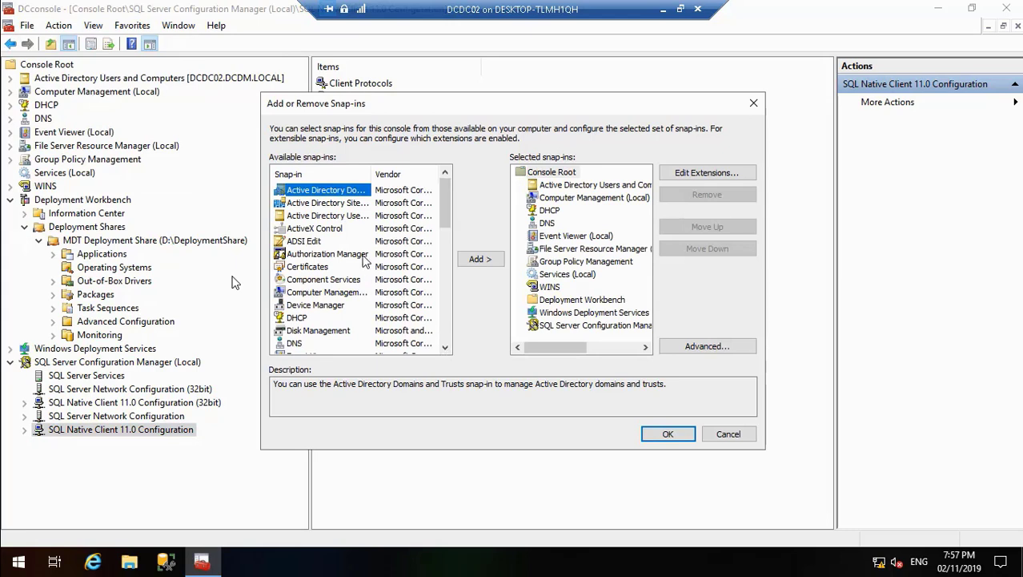
{"action": "left_click", "coordinate": [352, 255]}
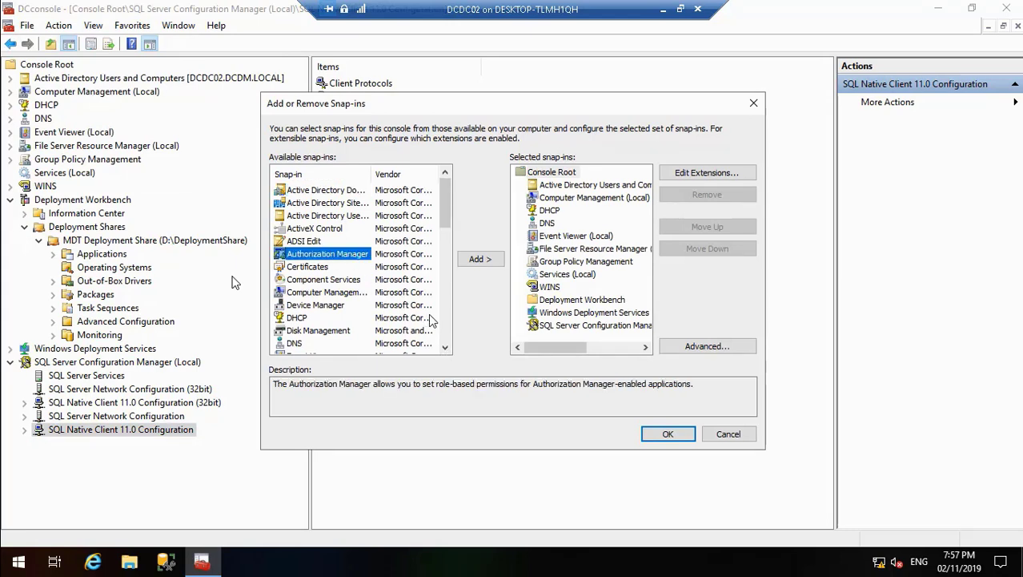
{"action": "left_click", "coordinate": [446, 350]}
{"action": "left_click", "coordinate": [446, 350]}
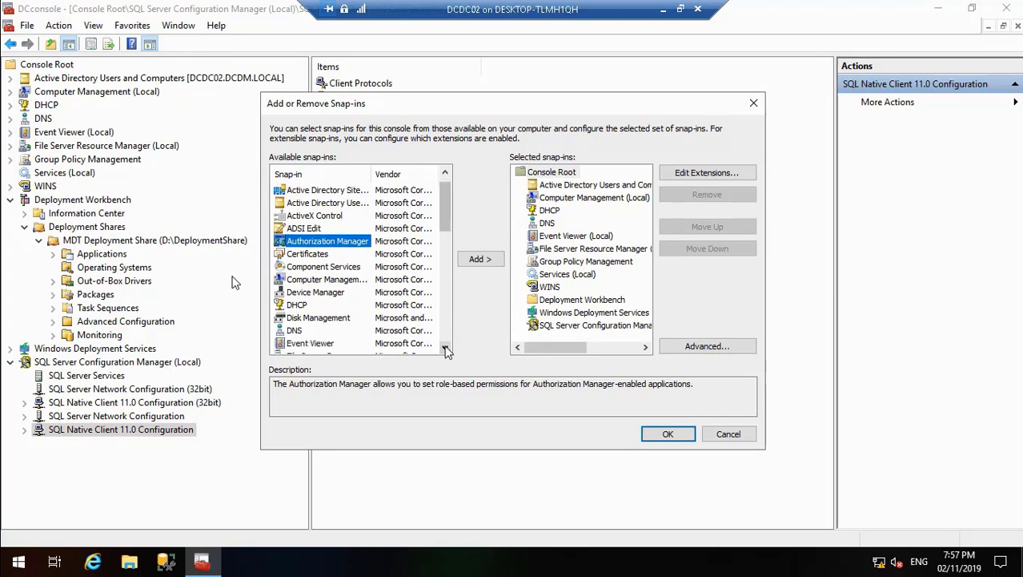
{"action": "left_click", "coordinate": [446, 350]}
{"action": "left_click", "coordinate": [446, 350]}
{"action": "left_click", "coordinate": [446, 349]}
{"action": "left_click", "coordinate": [446, 350]}
{"action": "left_click", "coordinate": [446, 350]}
{"action": "left_click", "coordinate": [446, 350]}
{"action": "left_click", "coordinate": [446, 350]}
{"action": "left_click", "coordinate": [446, 350]}
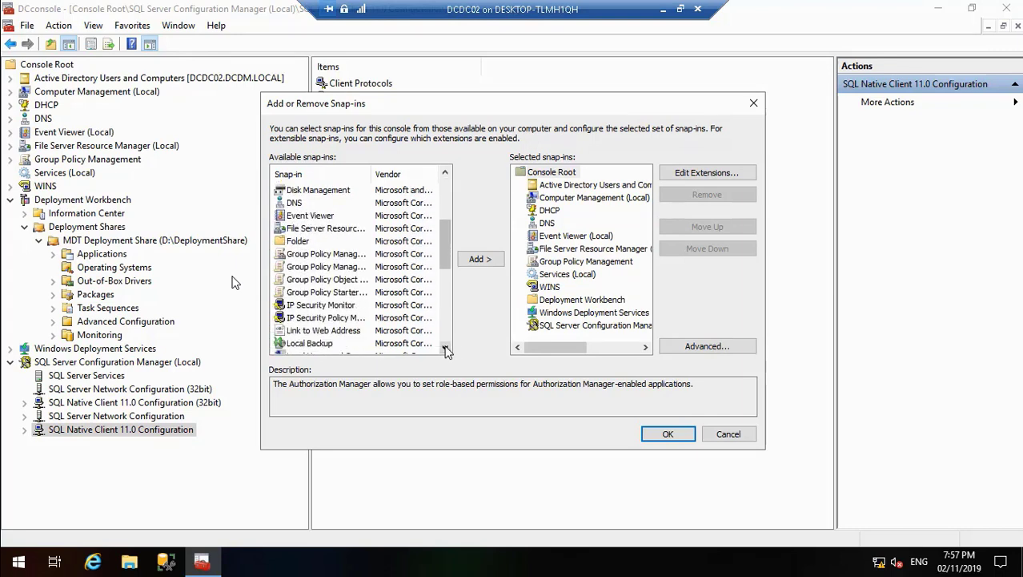
{"action": "left_click", "coordinate": [446, 349]}
{"action": "left_click", "coordinate": [446, 350]}
{"action": "left_click", "coordinate": [446, 350]}
{"action": "left_click", "coordinate": [446, 350]}
{"action": "left_click", "coordinate": [446, 350]}
{"action": "left_click", "coordinate": [446, 350]}
{"action": "left_click", "coordinate": [446, 350]}
{"action": "left_click", "coordinate": [446, 350]}
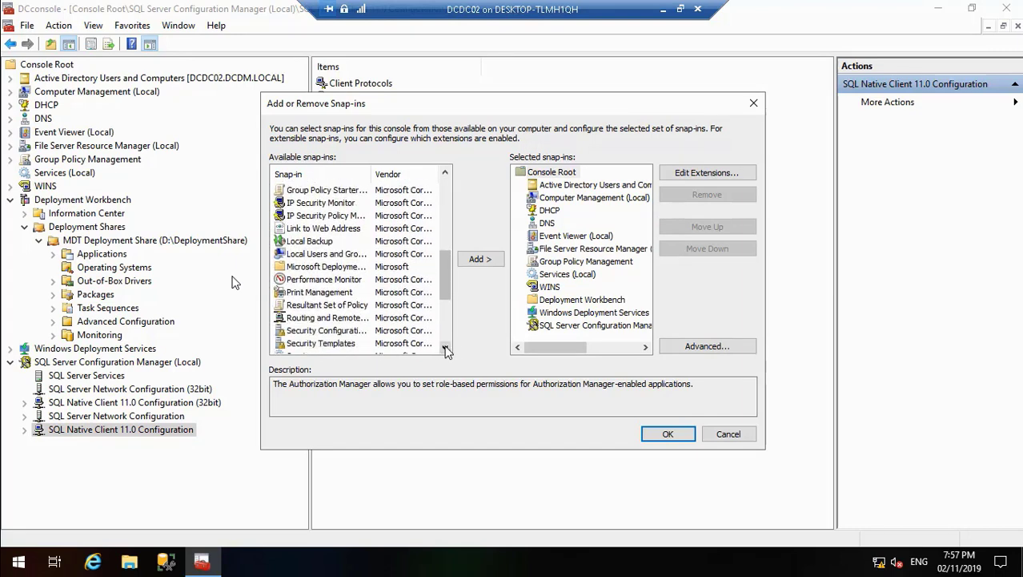
{"action": "left_click", "coordinate": [446, 350]}
{"action": "left_click", "coordinate": [446, 350]}
{"action": "left_click", "coordinate": [446, 350]}
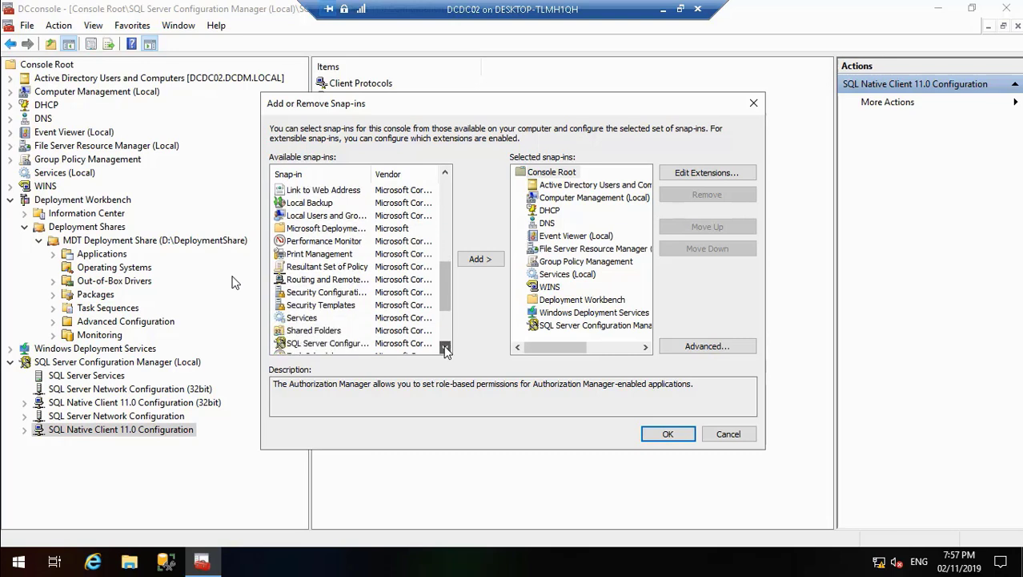
{"action": "left_click", "coordinate": [446, 350]}
{"action": "left_click", "coordinate": [446, 350]}
{"action": "left_click", "coordinate": [446, 350]}
{"action": "left_click", "coordinate": [446, 349]}
{"action": "left_click", "coordinate": [446, 350]}
{"action": "left_click", "coordinate": [446, 350]}
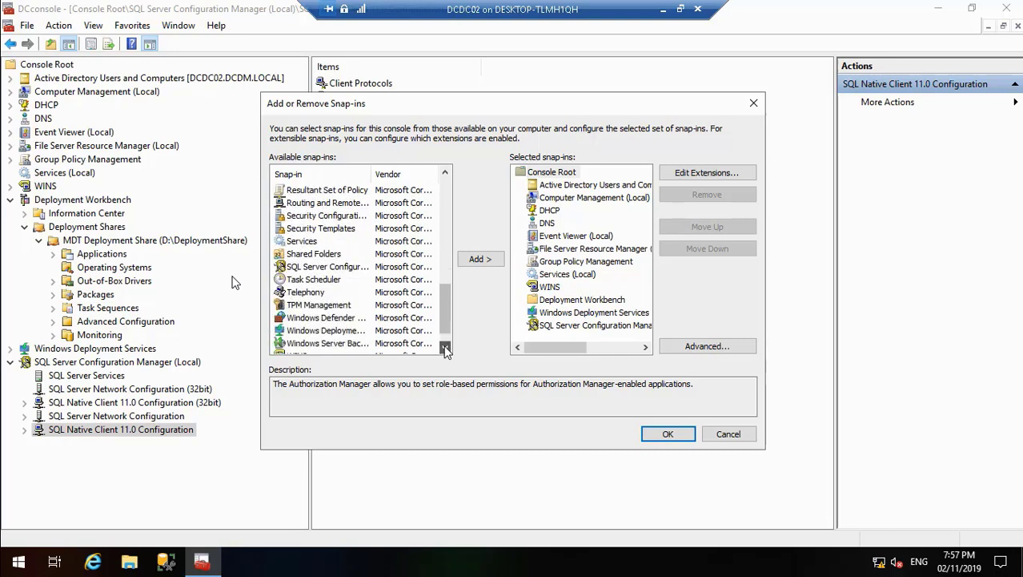
{"action": "left_click", "coordinate": [446, 350]}
{"action": "left_click", "coordinate": [446, 350]}
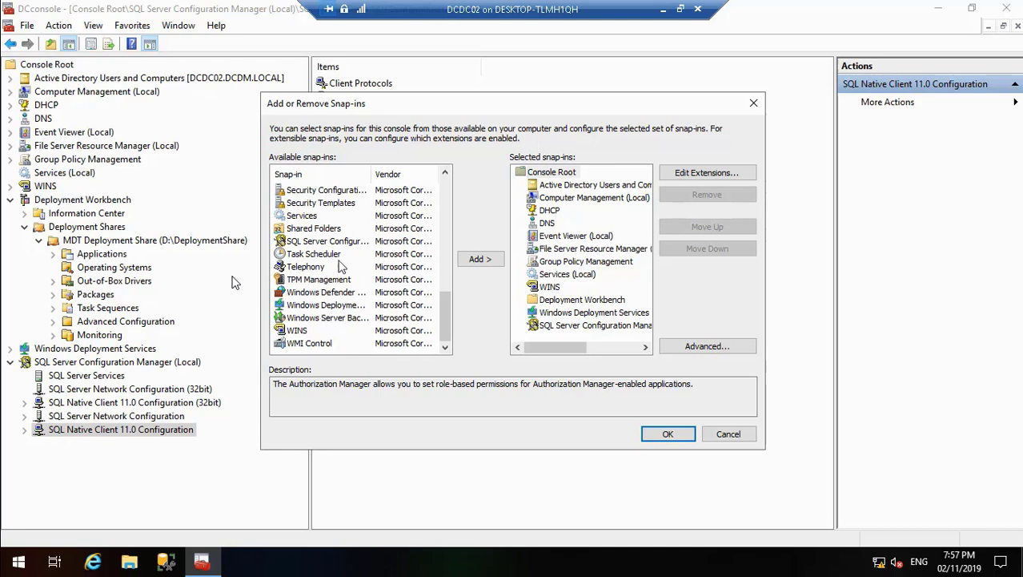
Step: Look back through the available snap-ins, checking the description of Folder and returning to Authorization Manager
{"action": "left_click", "coordinate": [446, 174]}
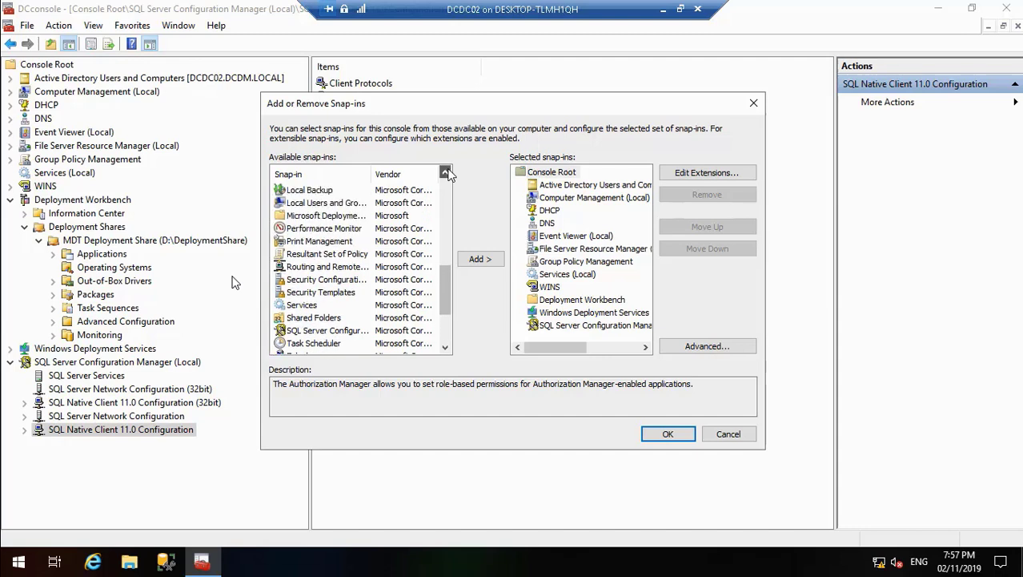
{"action": "left_click_drag", "start_coordinate": [446, 174], "coordinate": [446, 174]}
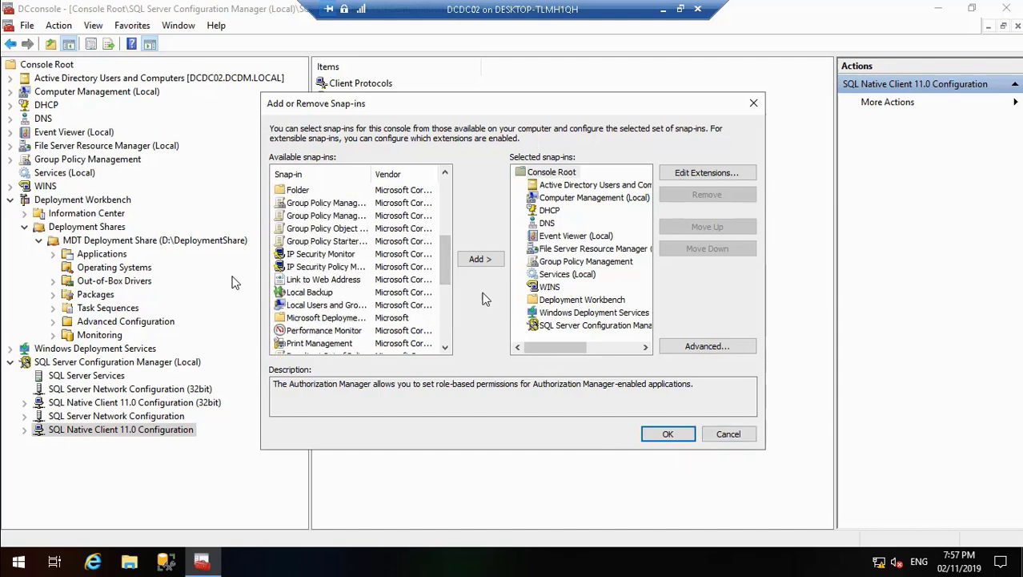
{"action": "left_click", "coordinate": [303, 190]}
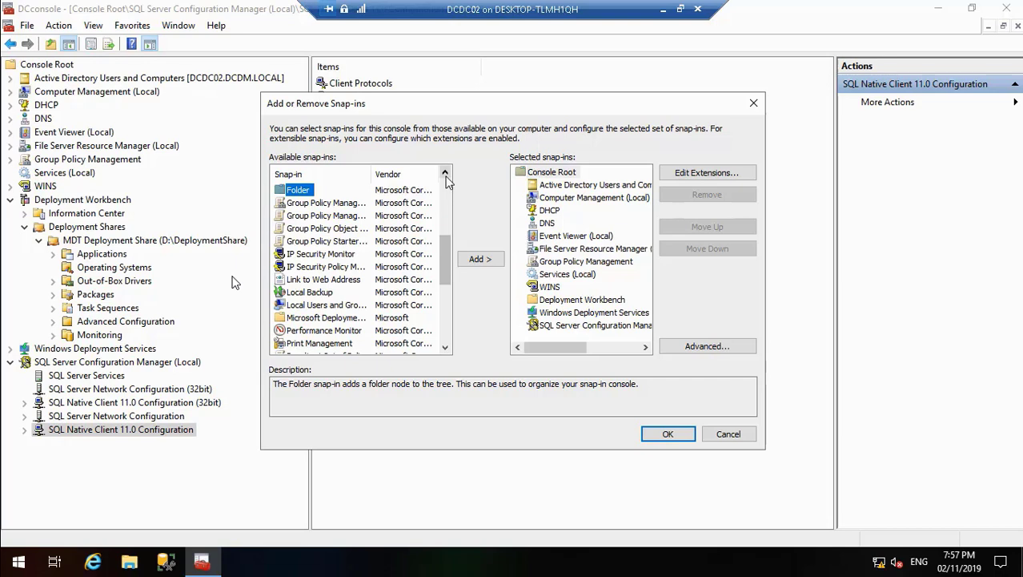
{"action": "left_click_drag", "start_coordinate": [446, 175], "coordinate": [446, 176]}
{"action": "left_click", "coordinate": [356, 259]}
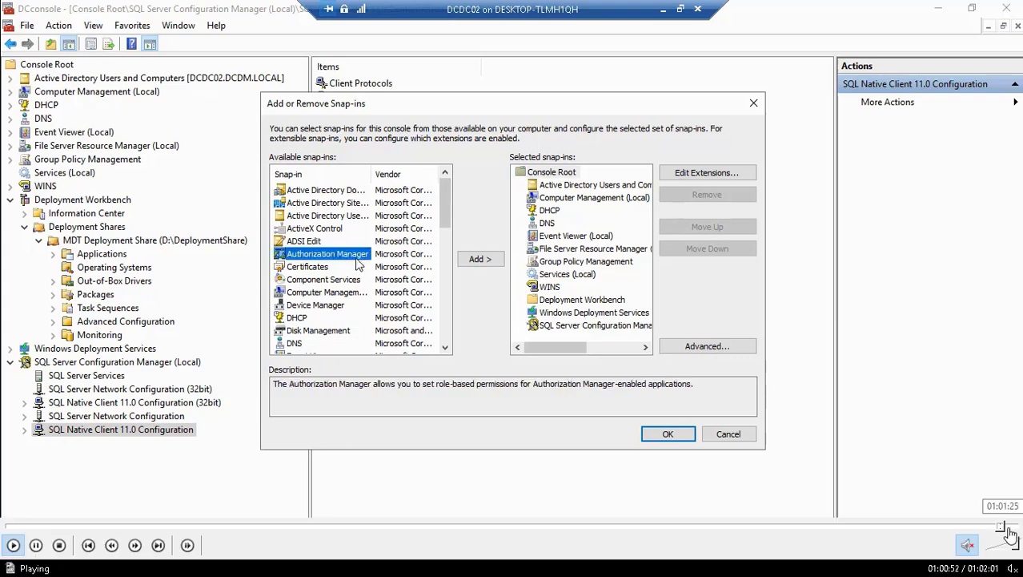
Step: Skip to the end of Video7.mp4 and close its player, switching to the Zero Touch Installation.jpg diagram in Windows Photo Viewer
{"action": "left_click", "coordinate": [1008, 526]}
{"action": "left_click", "coordinate": [1013, 526]}
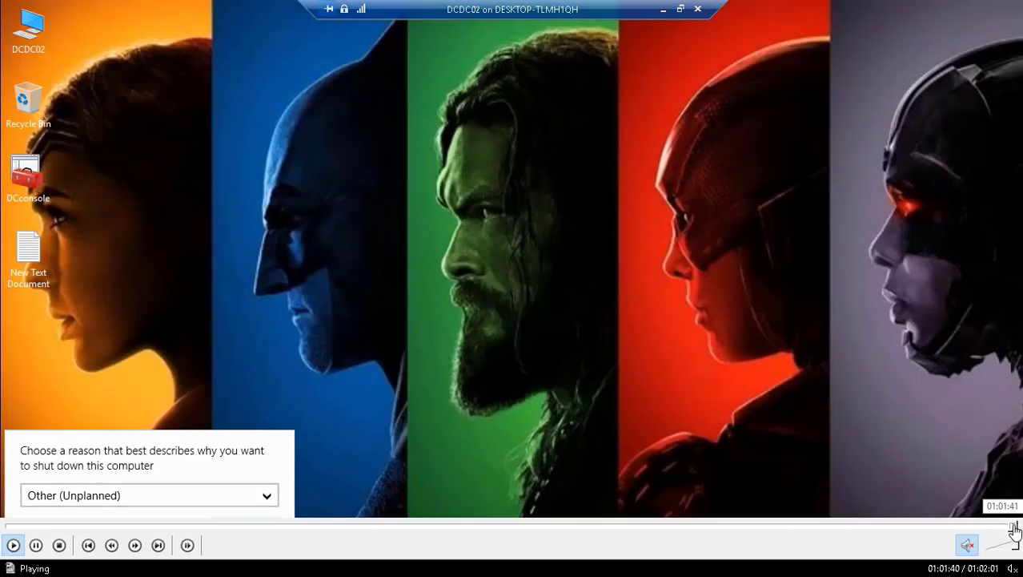
{"action": "left_click", "coordinate": [1019, 526]}
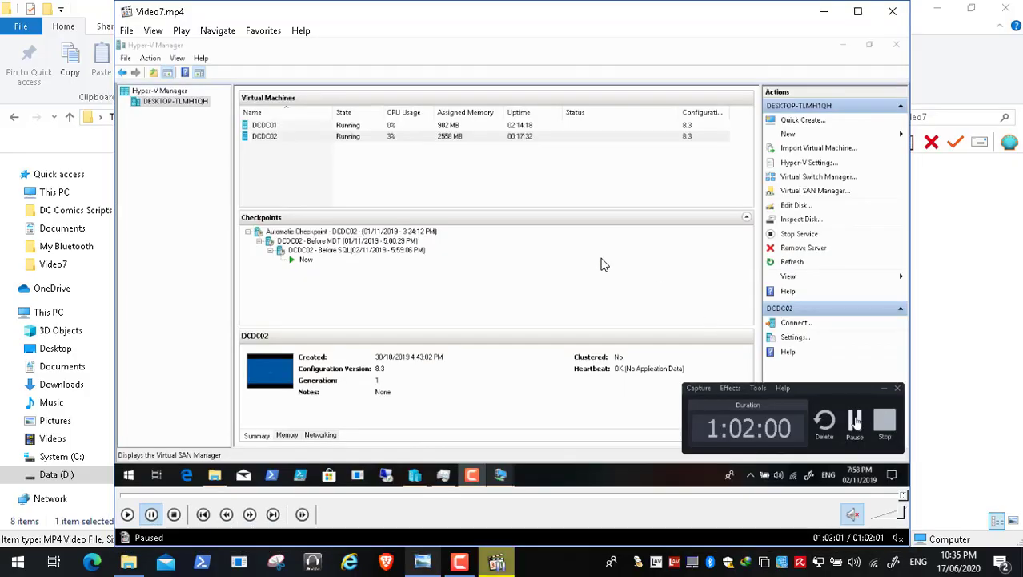
{"action": "left_click", "coordinate": [891, 13]}
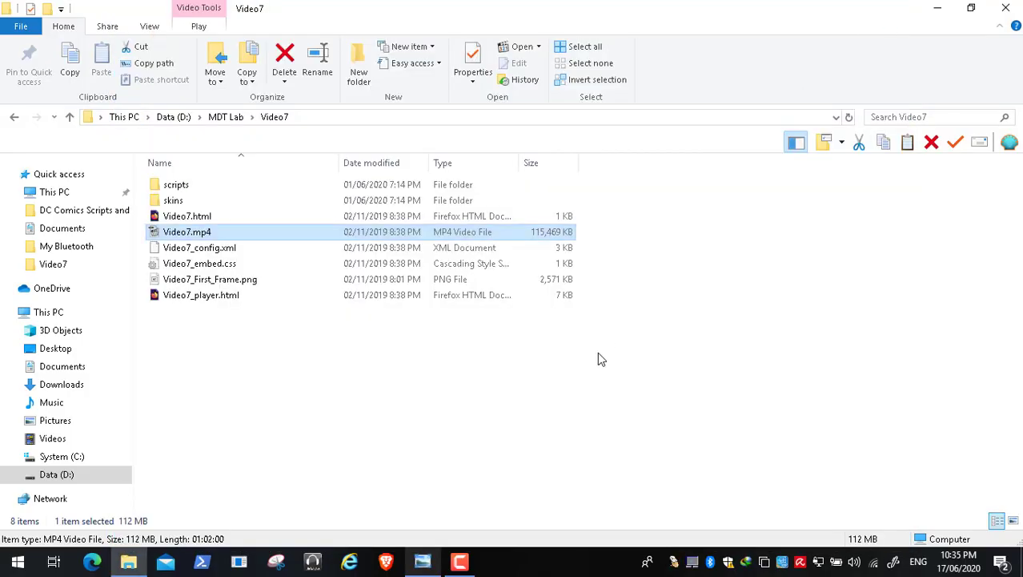
{"action": "left_click", "coordinate": [424, 562]}
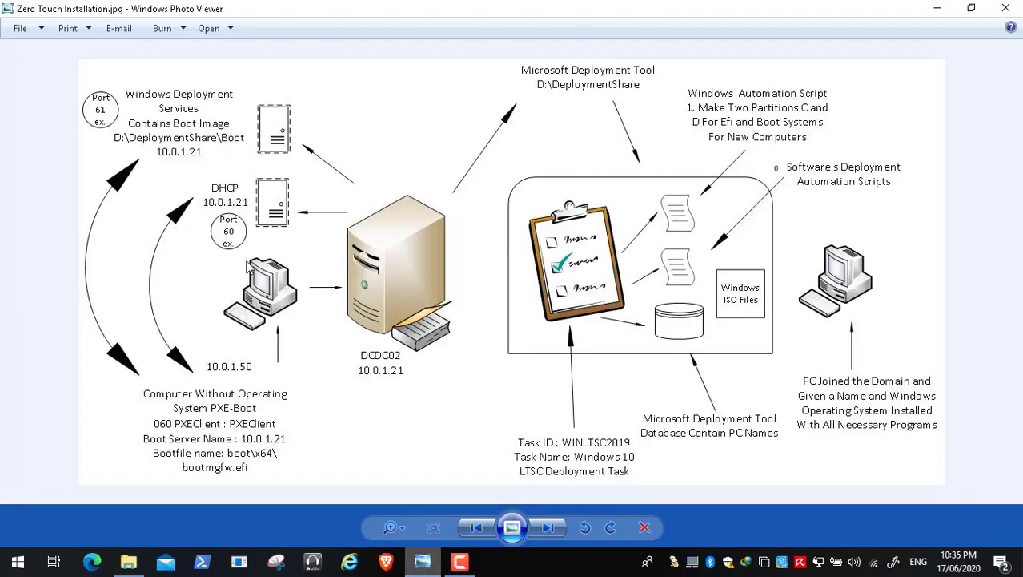